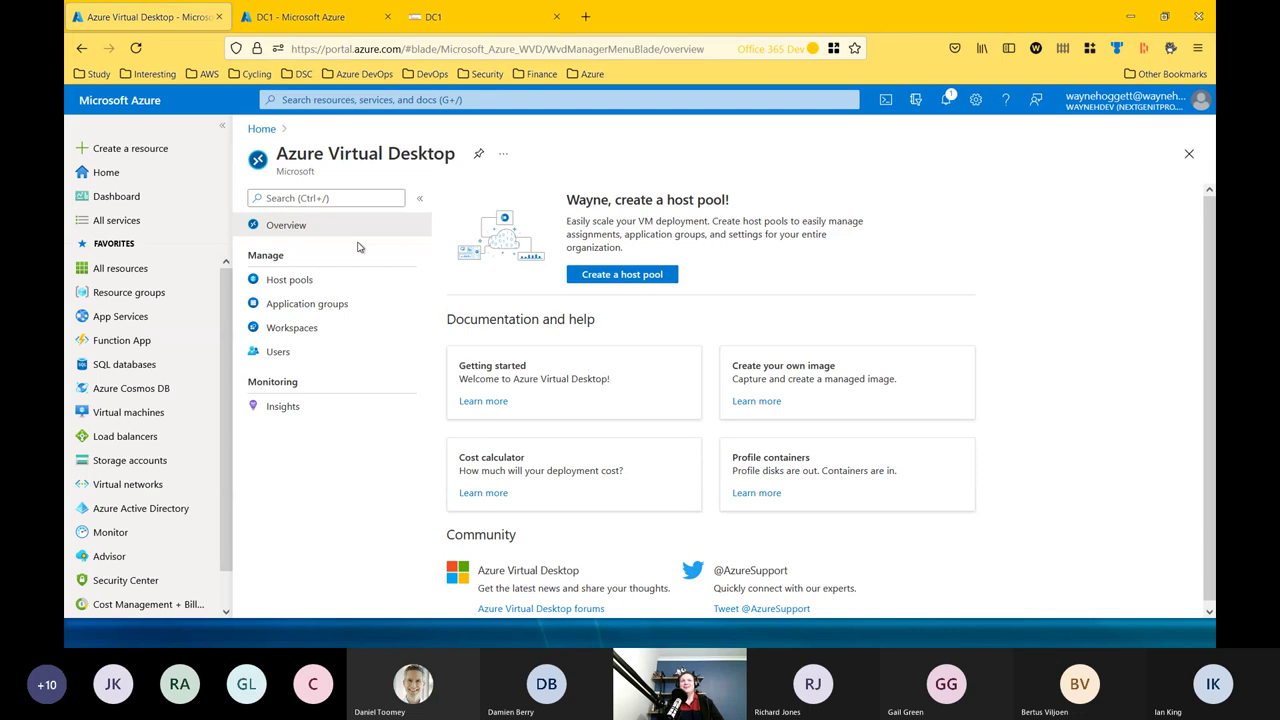
# Open Host pools and check hp-eastus-itavd1: Pooled type, Depth-first load balancing, East US location.
pyautogui.click(288, 281)
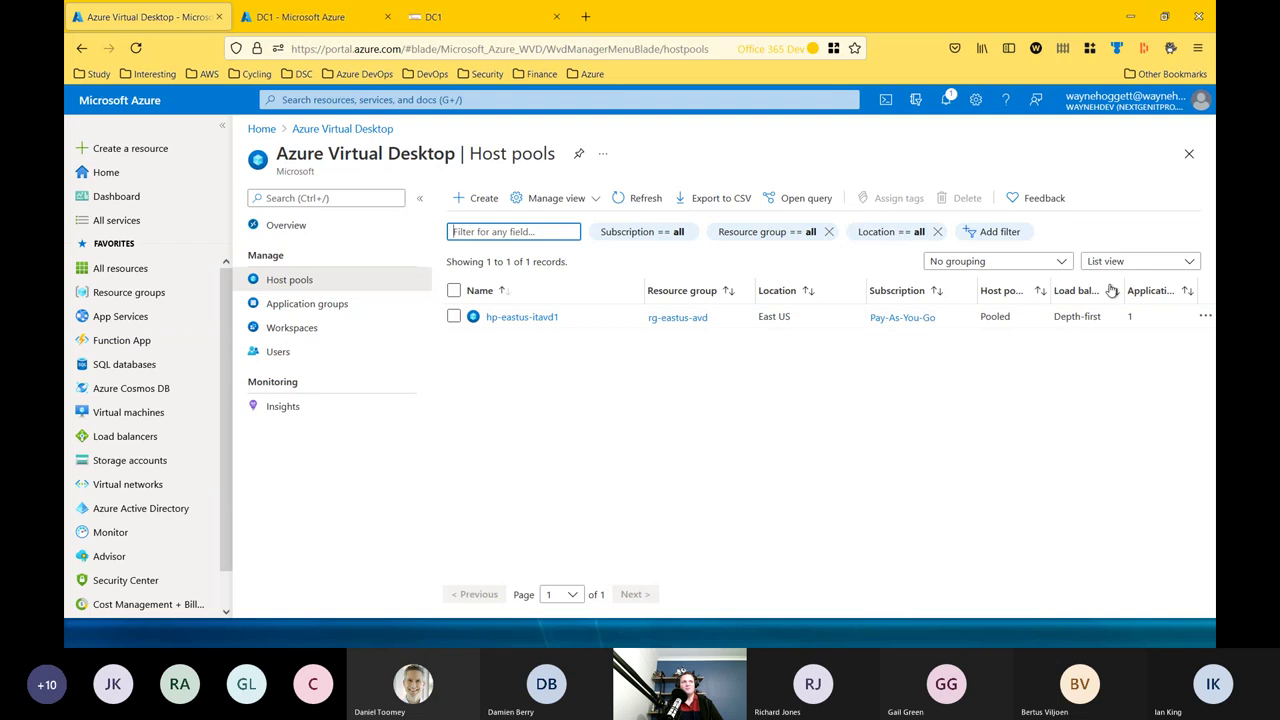
pyautogui.moveTo(1122, 281); pyautogui.dragTo(1146, 283)
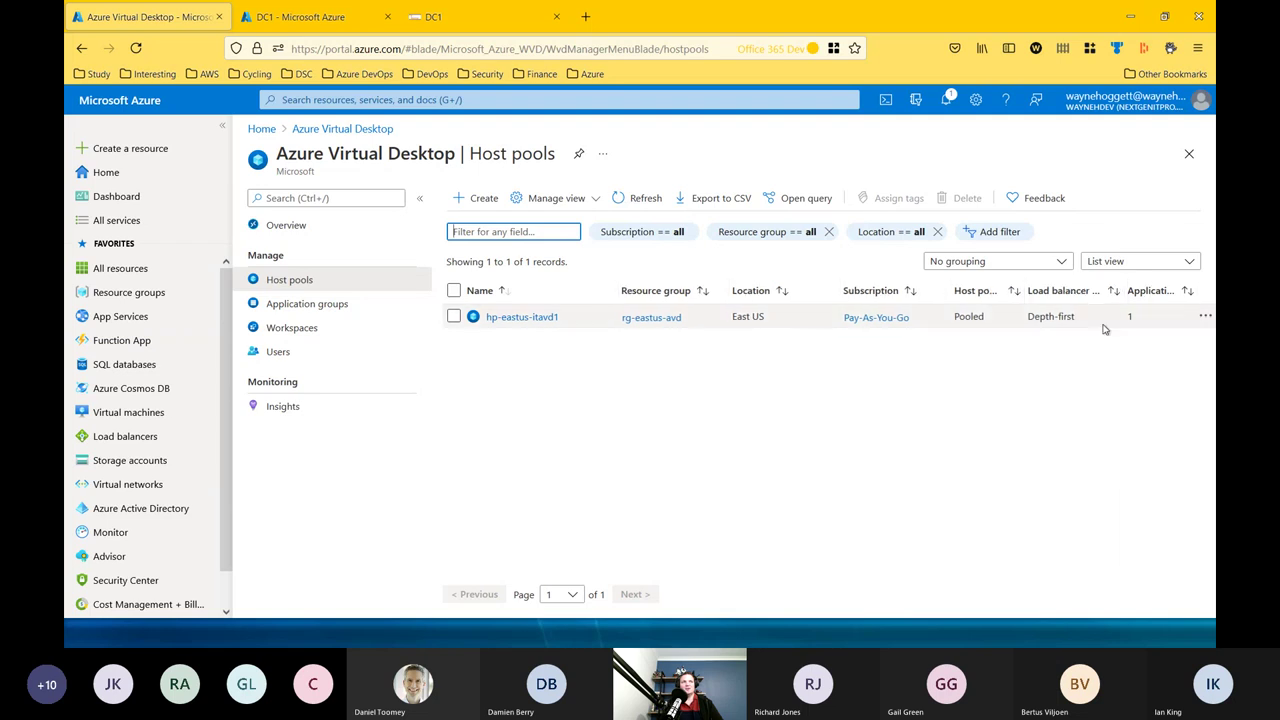
pyautogui.doubleClick(962, 316)
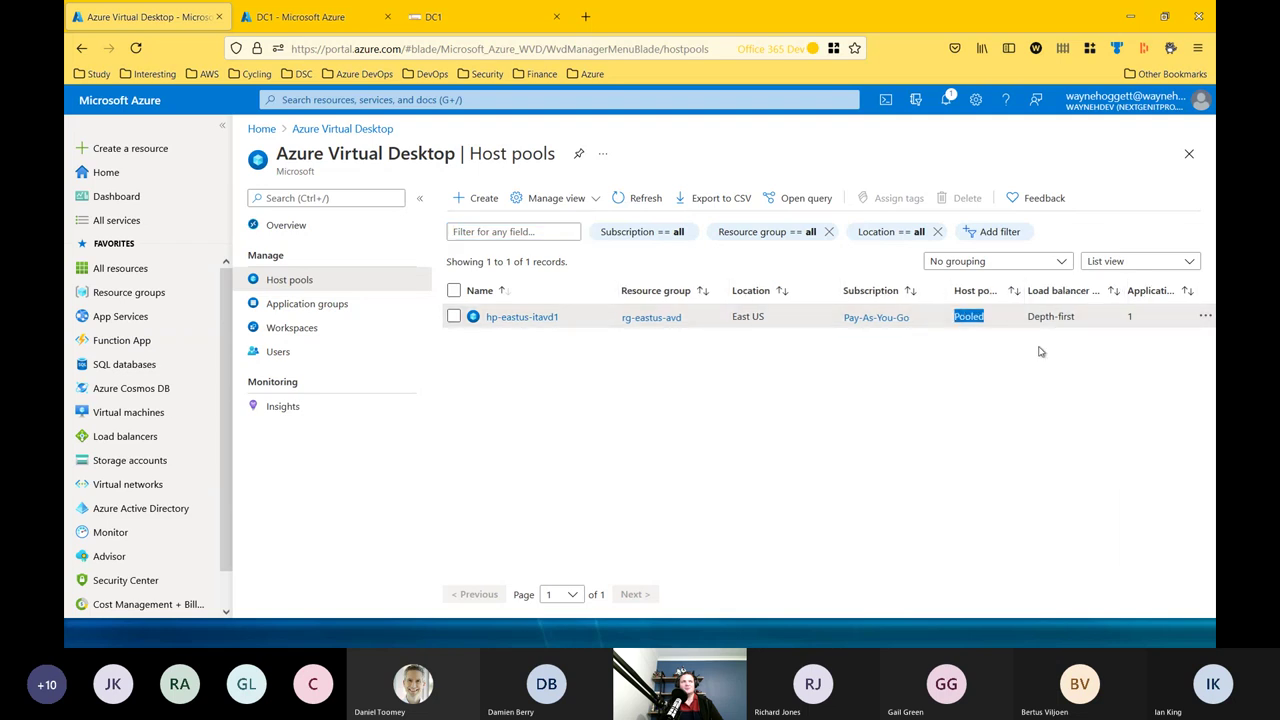
pyautogui.moveTo(1026, 317); pyautogui.dragTo(1080, 317)
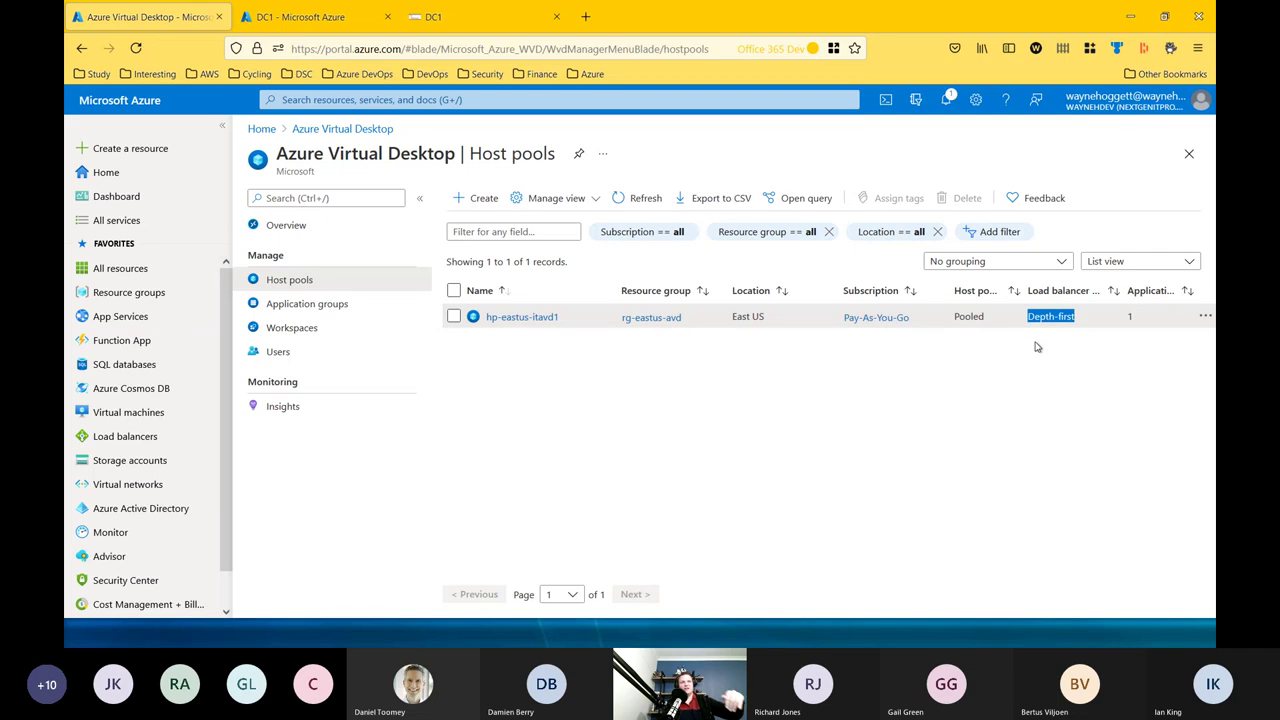
pyautogui.click(1002, 371)
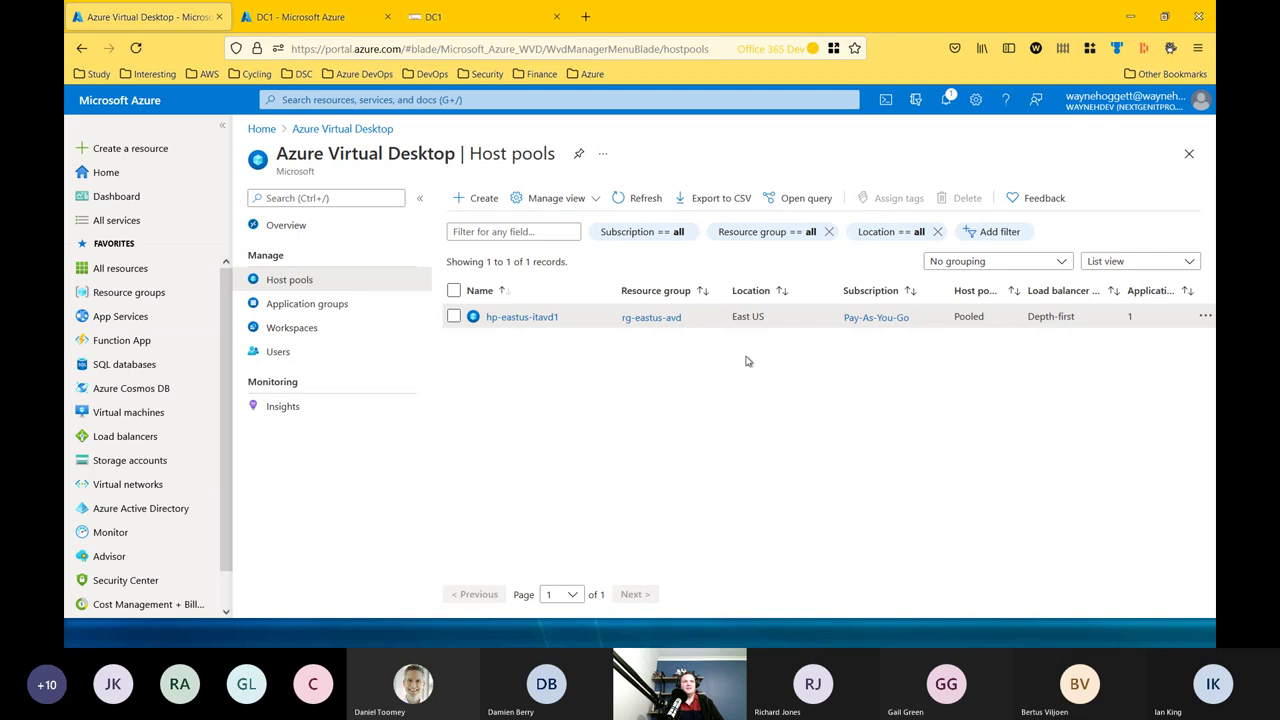
pyautogui.moveTo(731, 318); pyautogui.dragTo(767, 320)
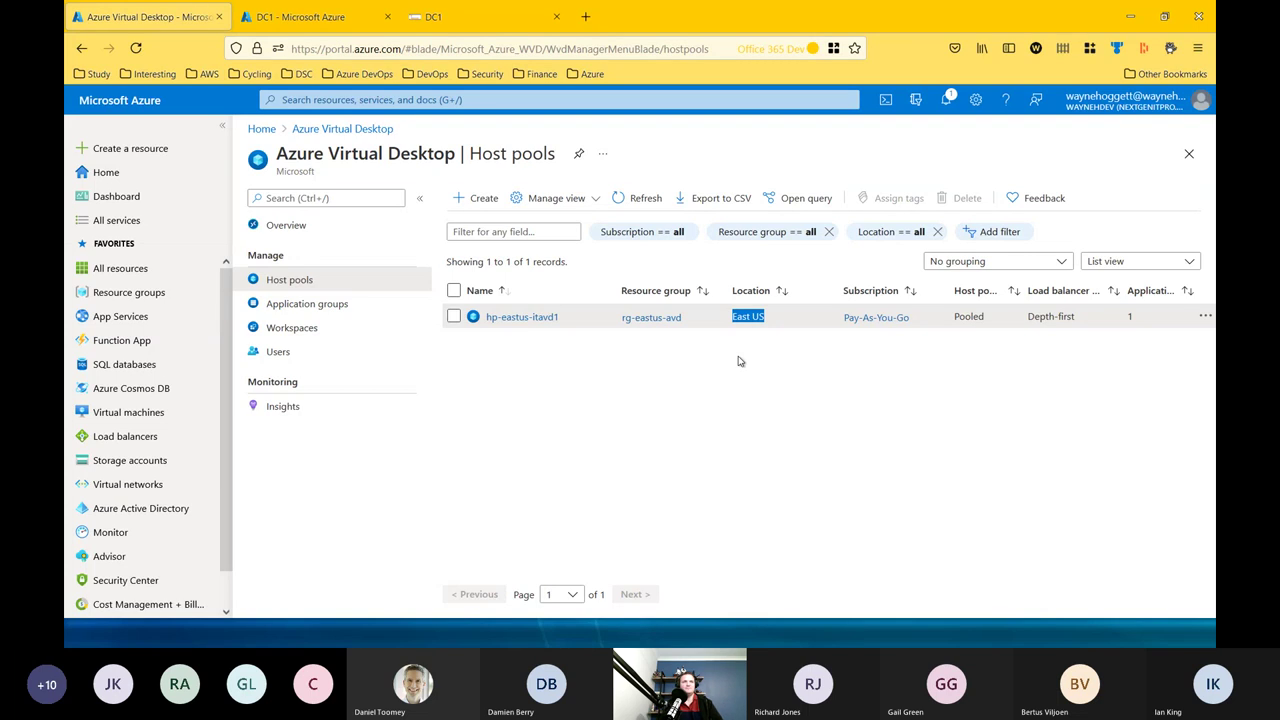
# Check hp-eastus-itavd1's session host AVD1.nextgenitpro.com in Australia East, then return to the pool overview.
pyautogui.click(505, 318)
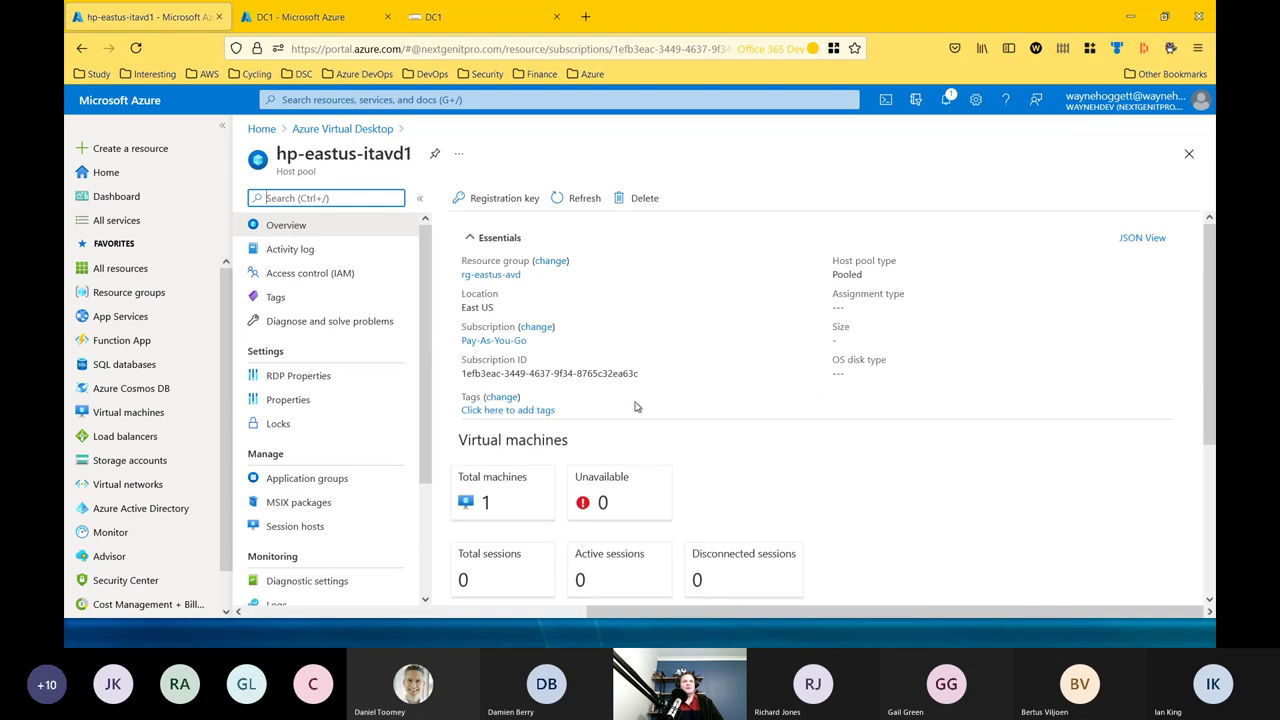
pyautogui.click(490, 511)
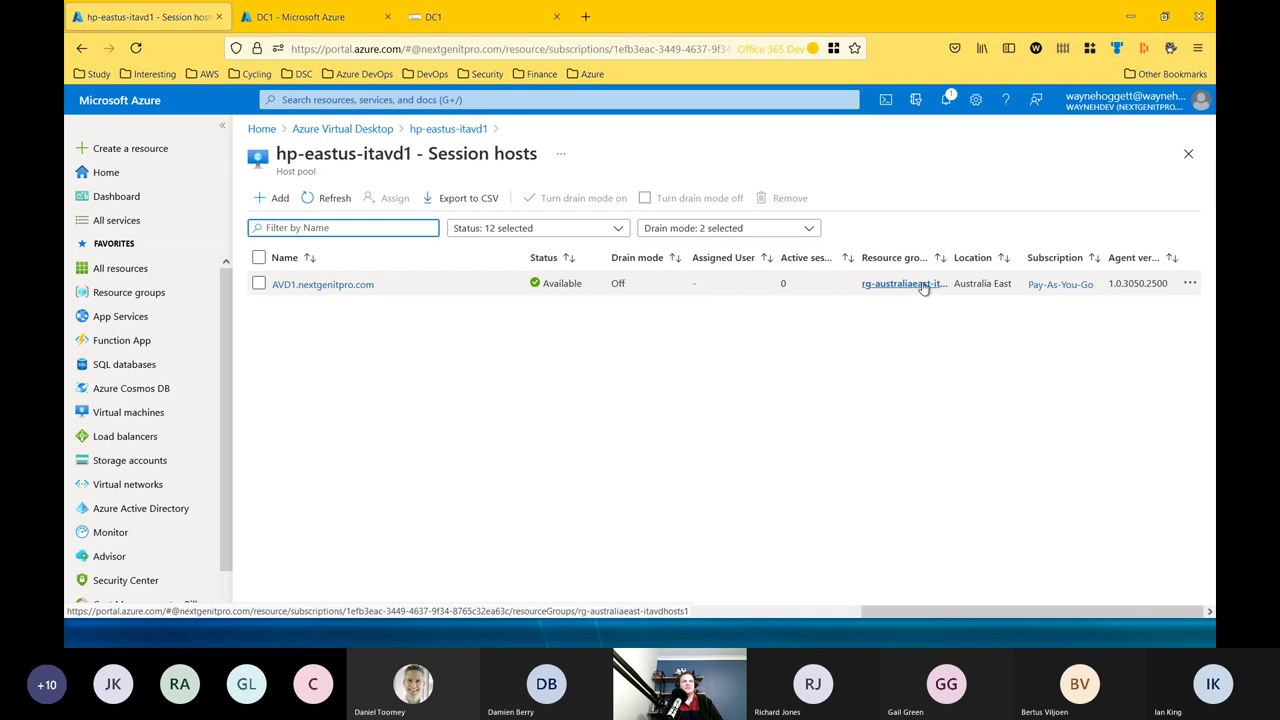
pyautogui.doubleClick(966, 284)
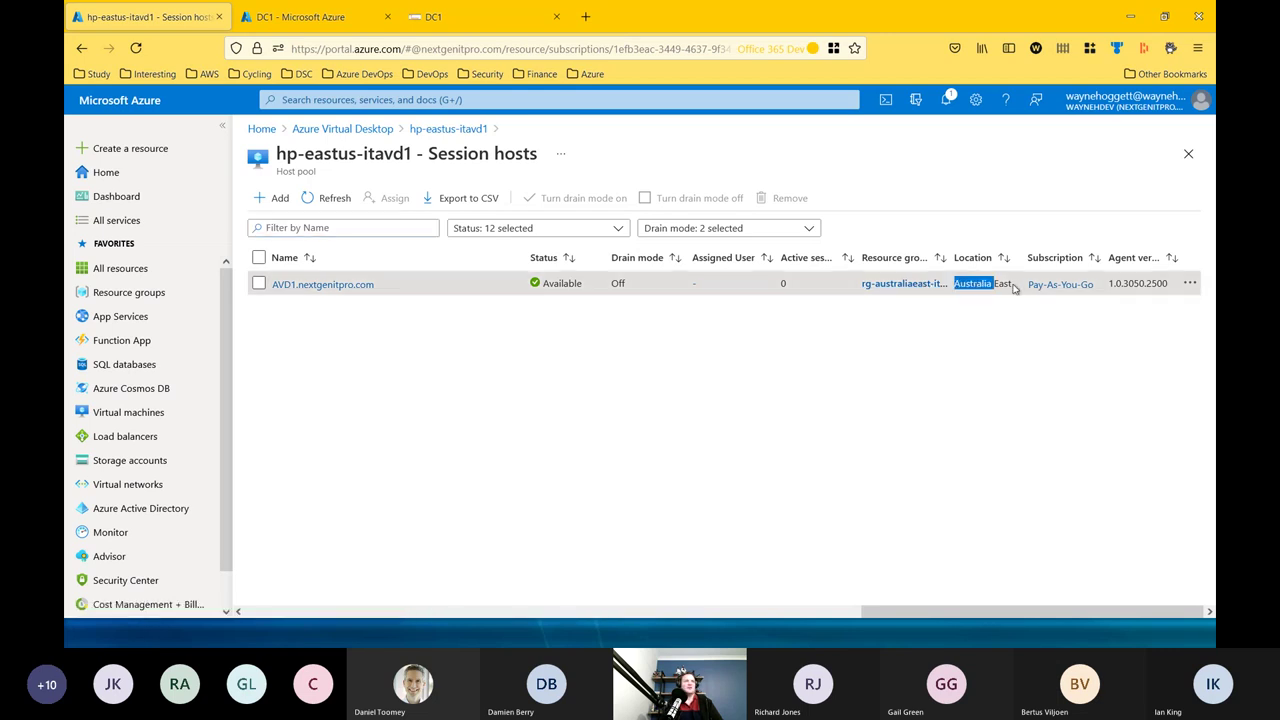
pyautogui.click(975, 285)
pyautogui.doubleClick(983, 287)
pyautogui.doubleClick(1001, 284)
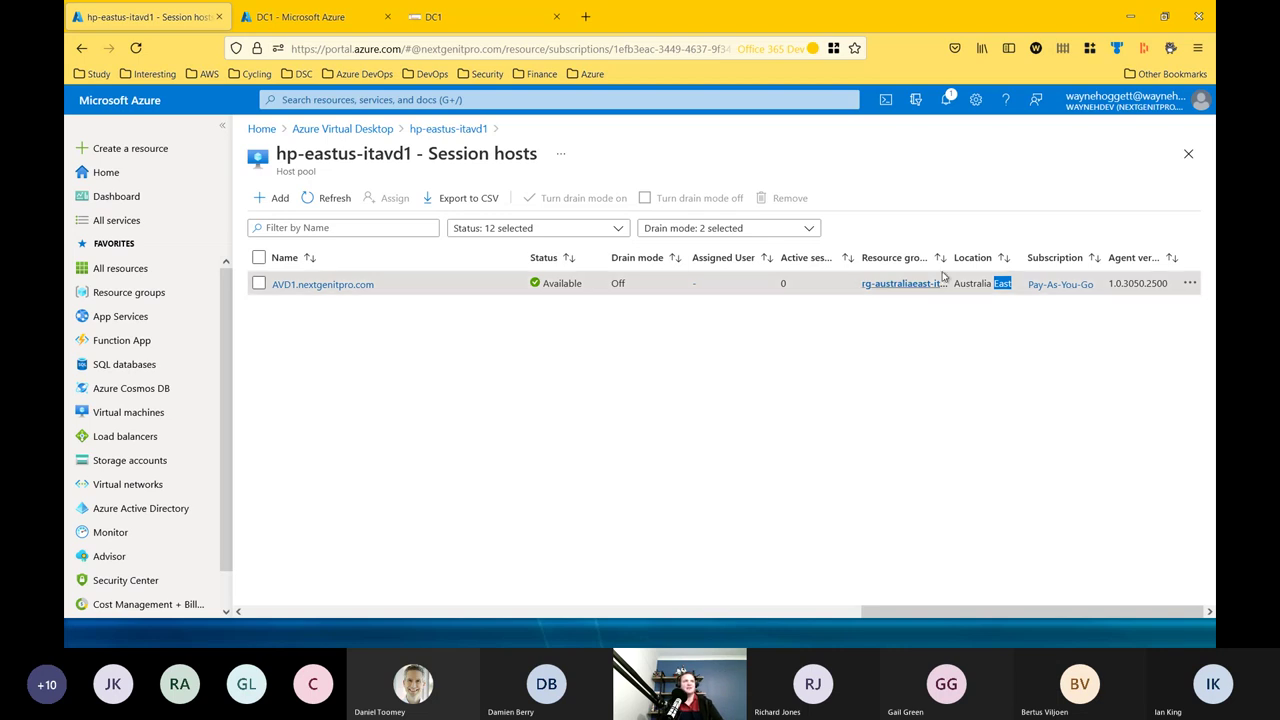
pyautogui.moveTo(966, 252); pyautogui.dragTo(983, 254)
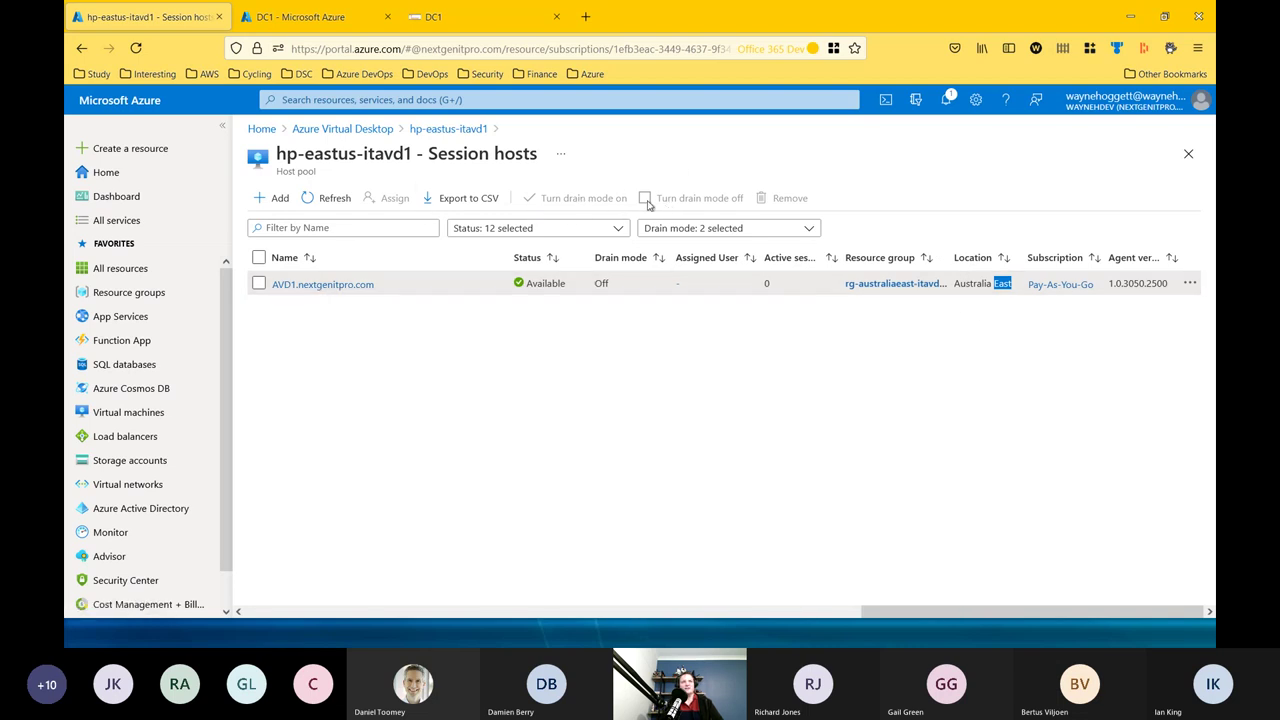
pyautogui.click(257, 285)
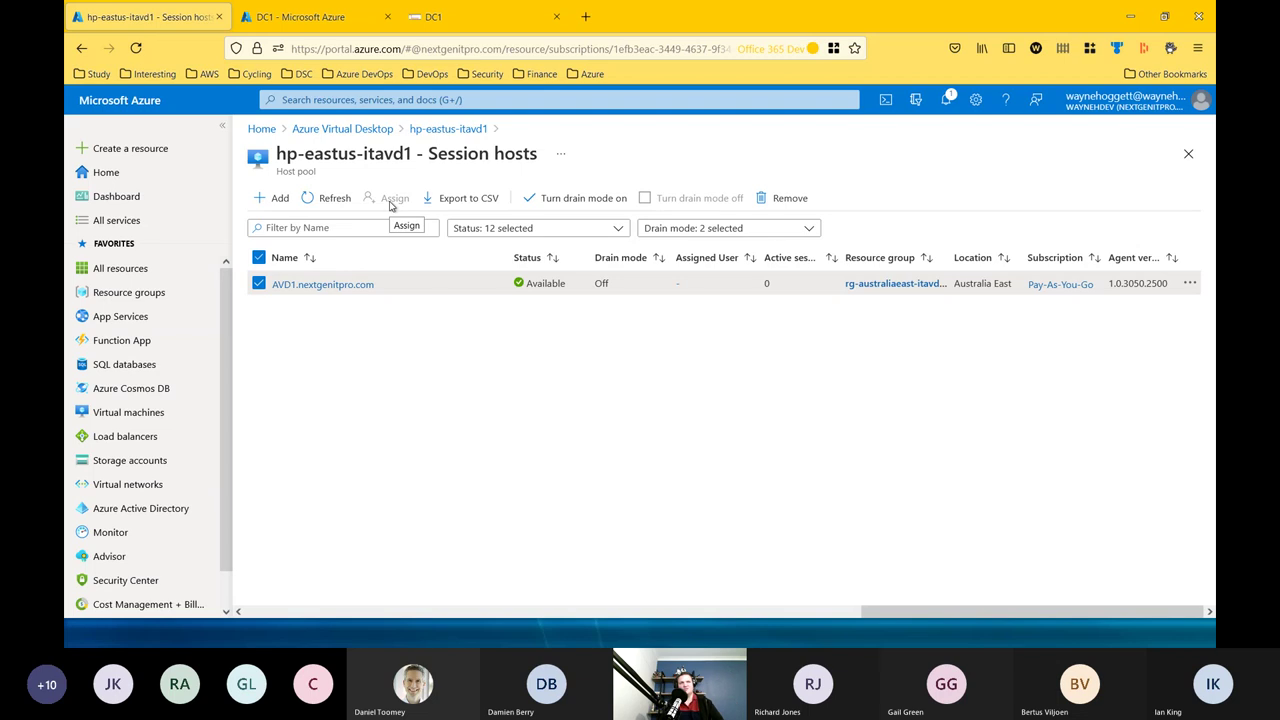
pyautogui.click(448, 130)
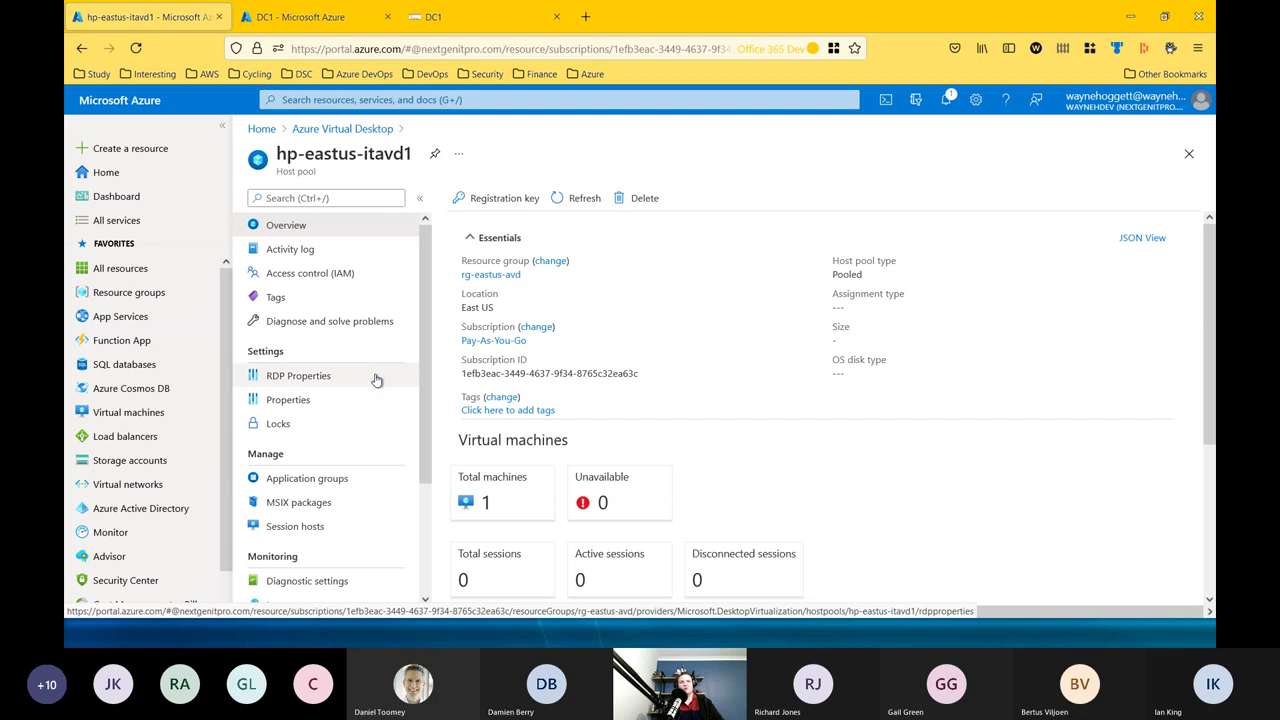
# View the hp-eastus-itavd1 RDP Properties, then go back to the host pools list.
pyautogui.click(305, 382)
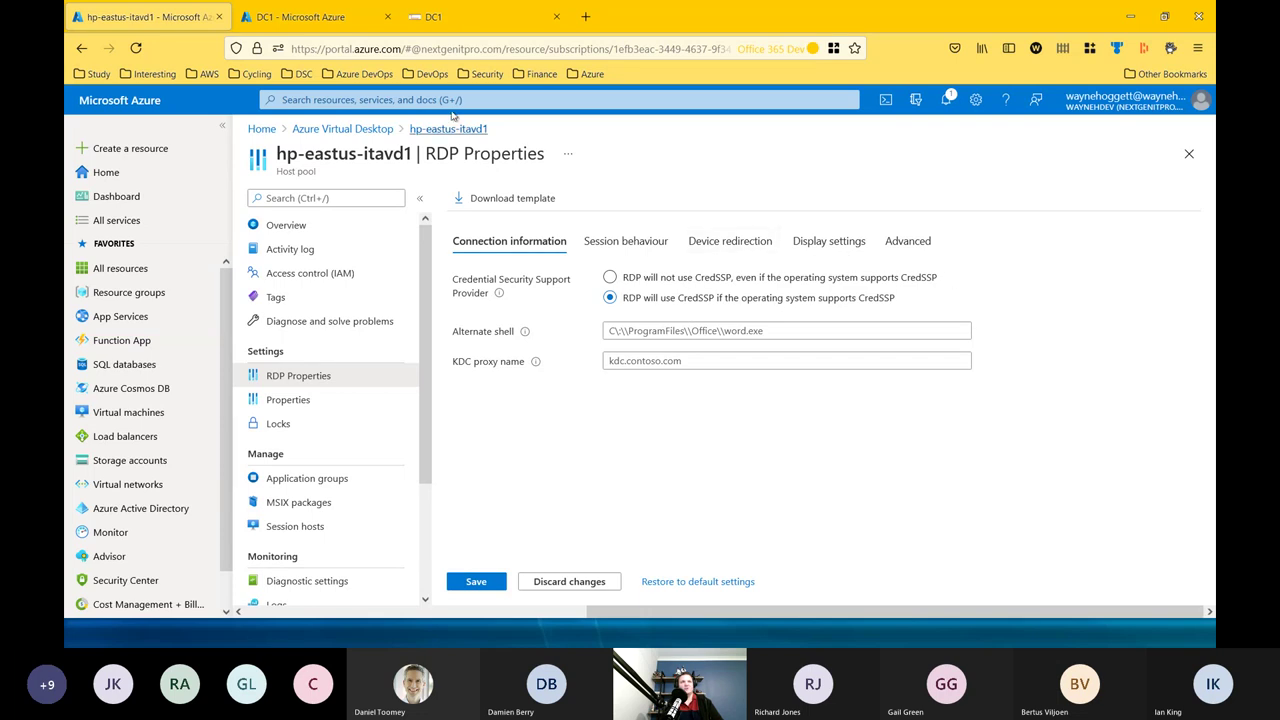
pyautogui.click(348, 132)
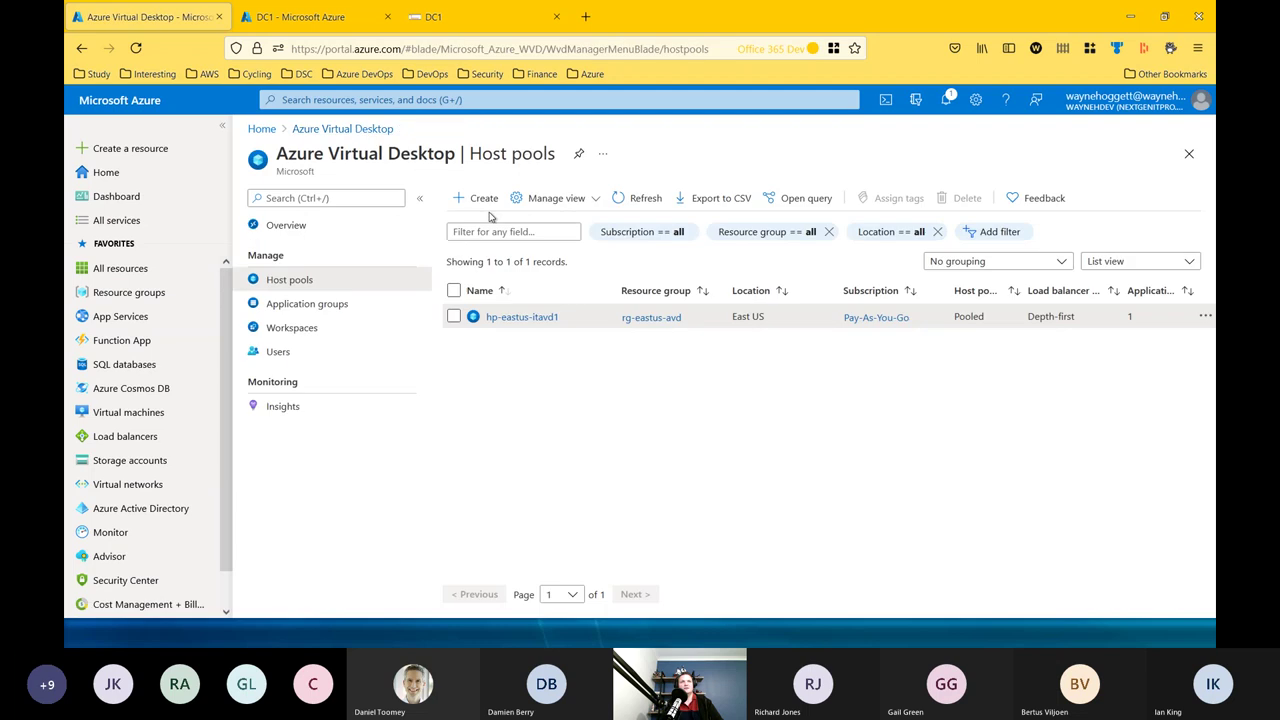
# Open Application groups and check the East US location, glancing at the Users page.
pyautogui.click(329, 303)
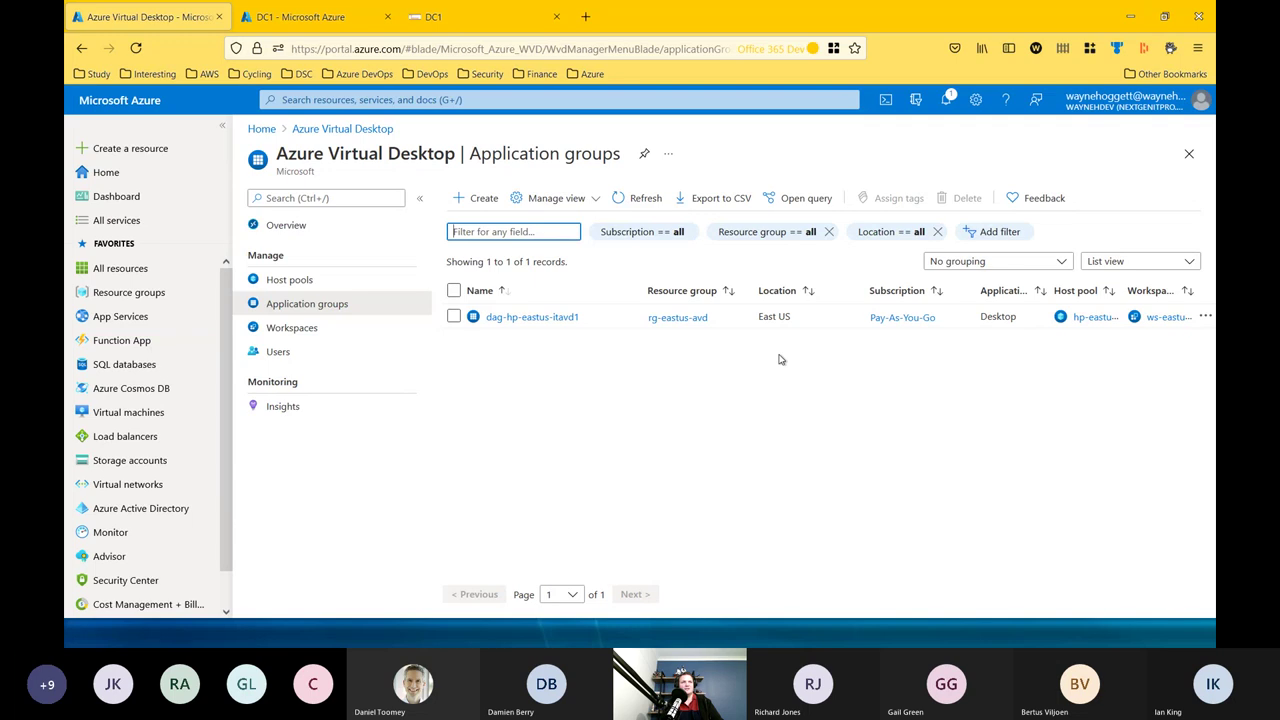
pyautogui.doubleClick(774, 316)
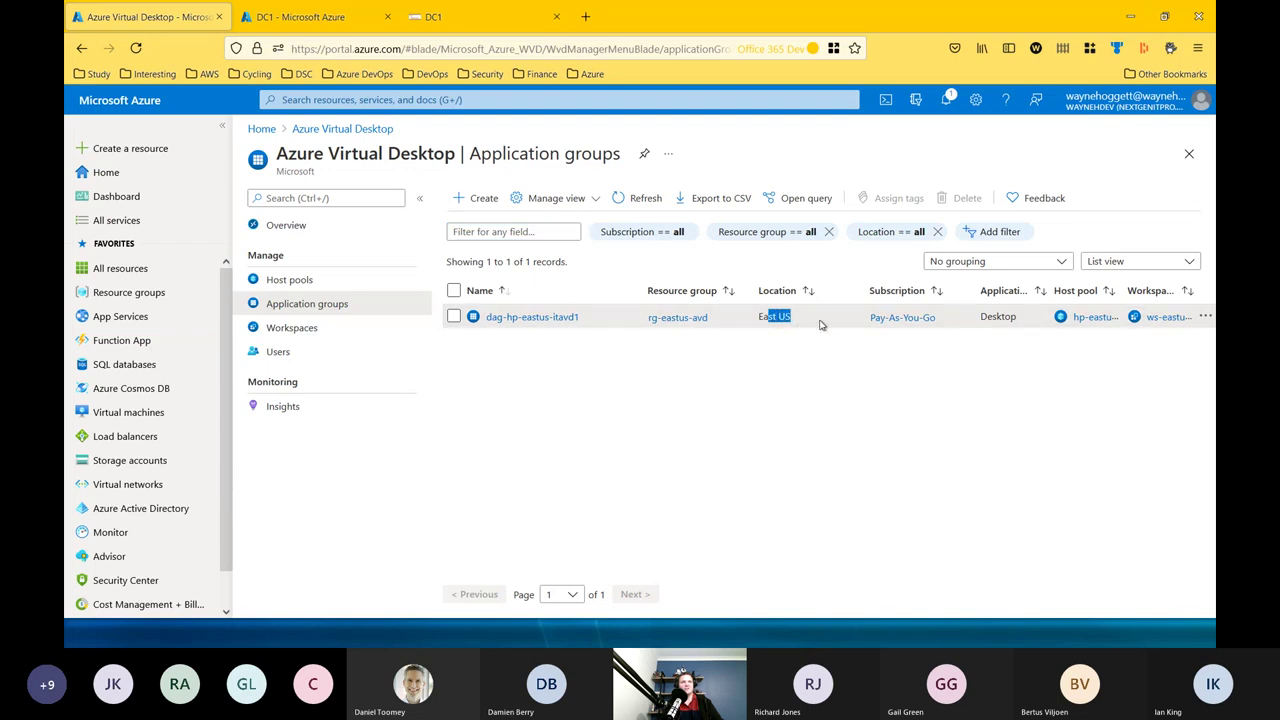
pyautogui.click(820, 320)
pyautogui.click(293, 355)
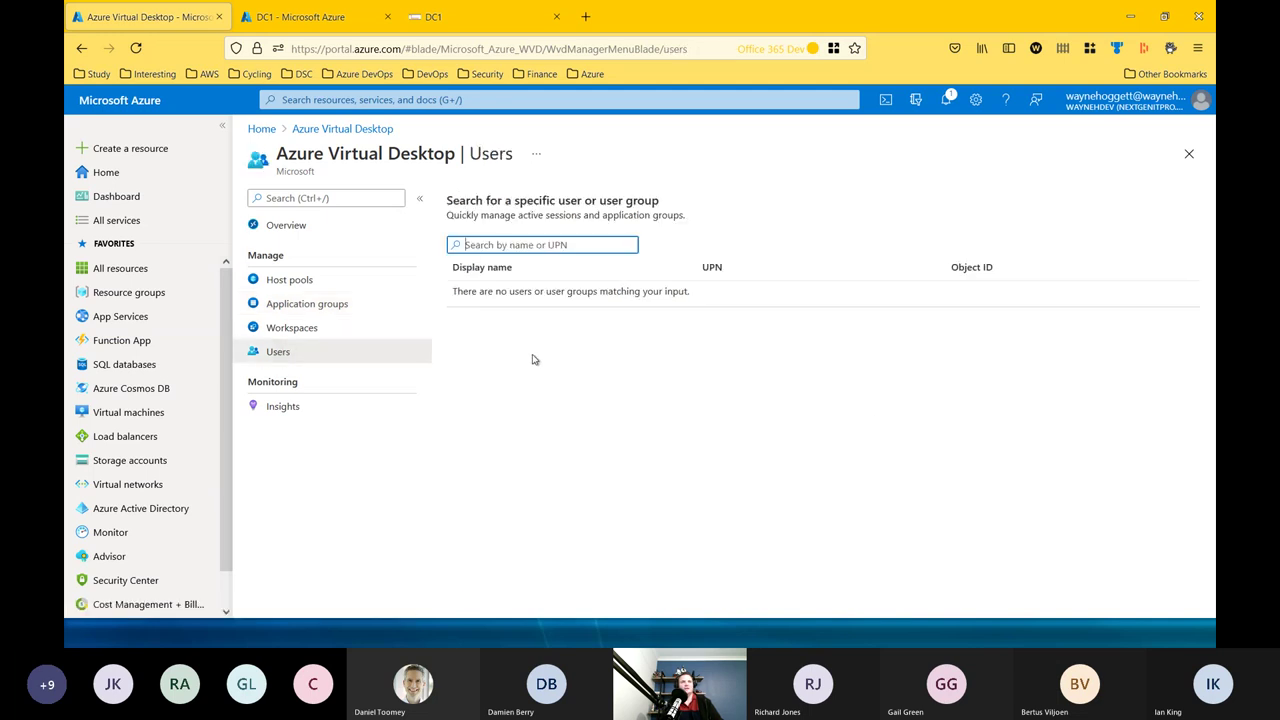
pyautogui.click(315, 354)
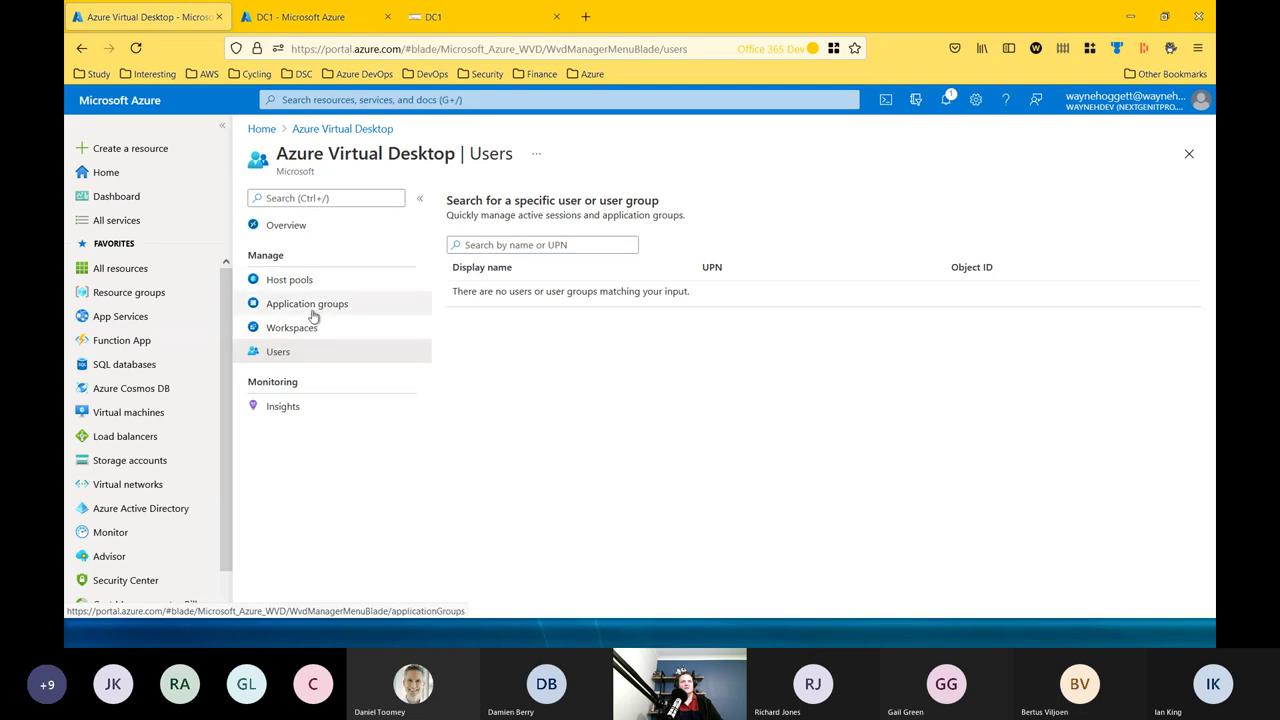
pyautogui.click(309, 308)
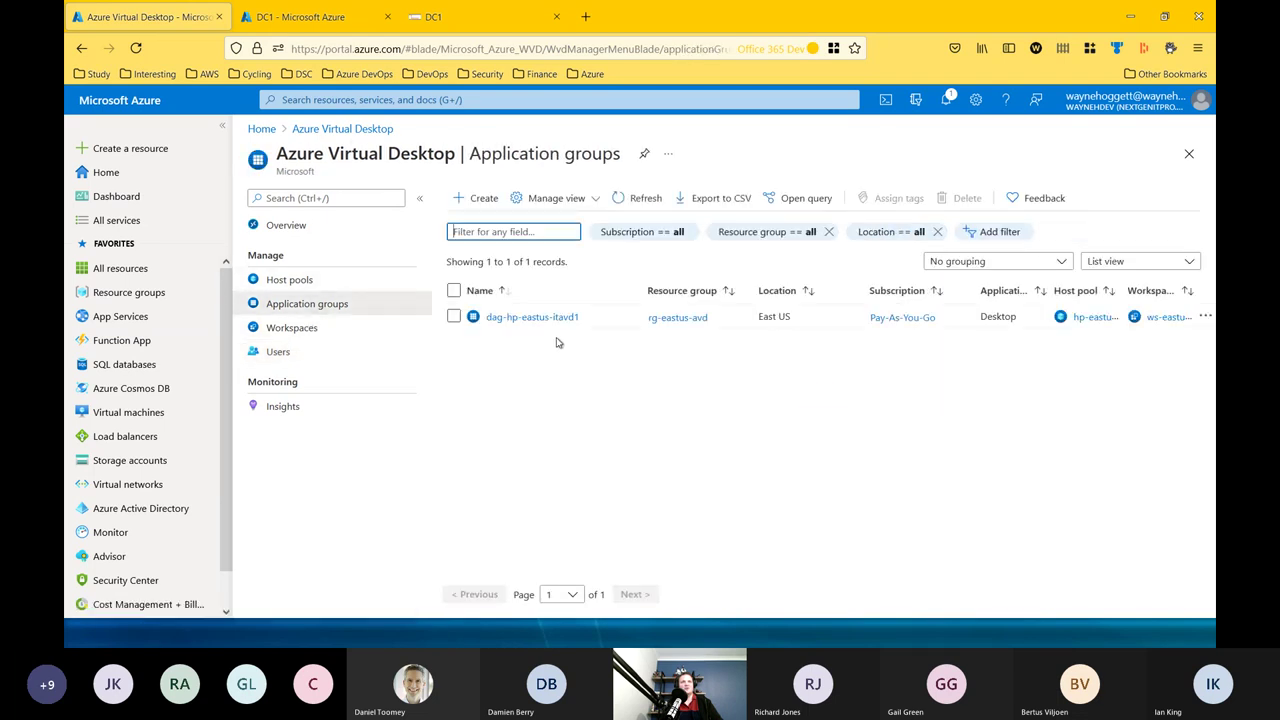
# Review dag-hp-eastus-itavd1's assignments and overview, then return to the Application groups list.
pyautogui.click(526, 317)
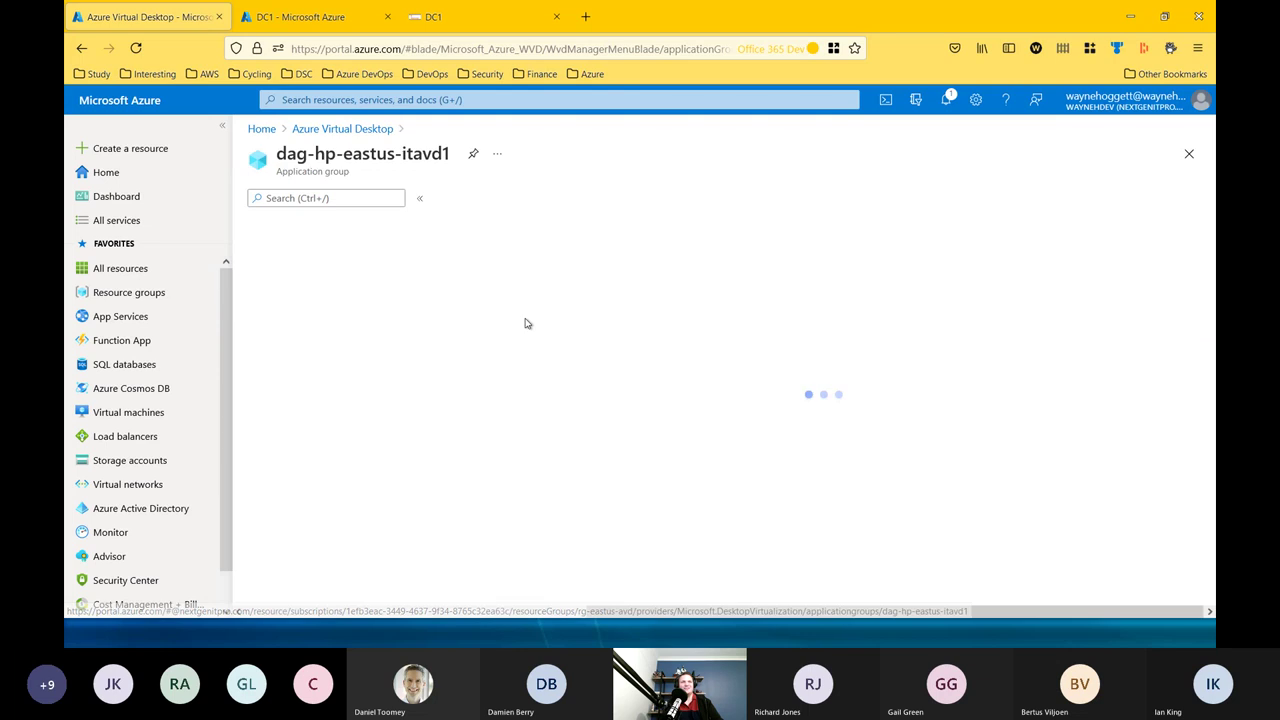
pyautogui.click(324, 485)
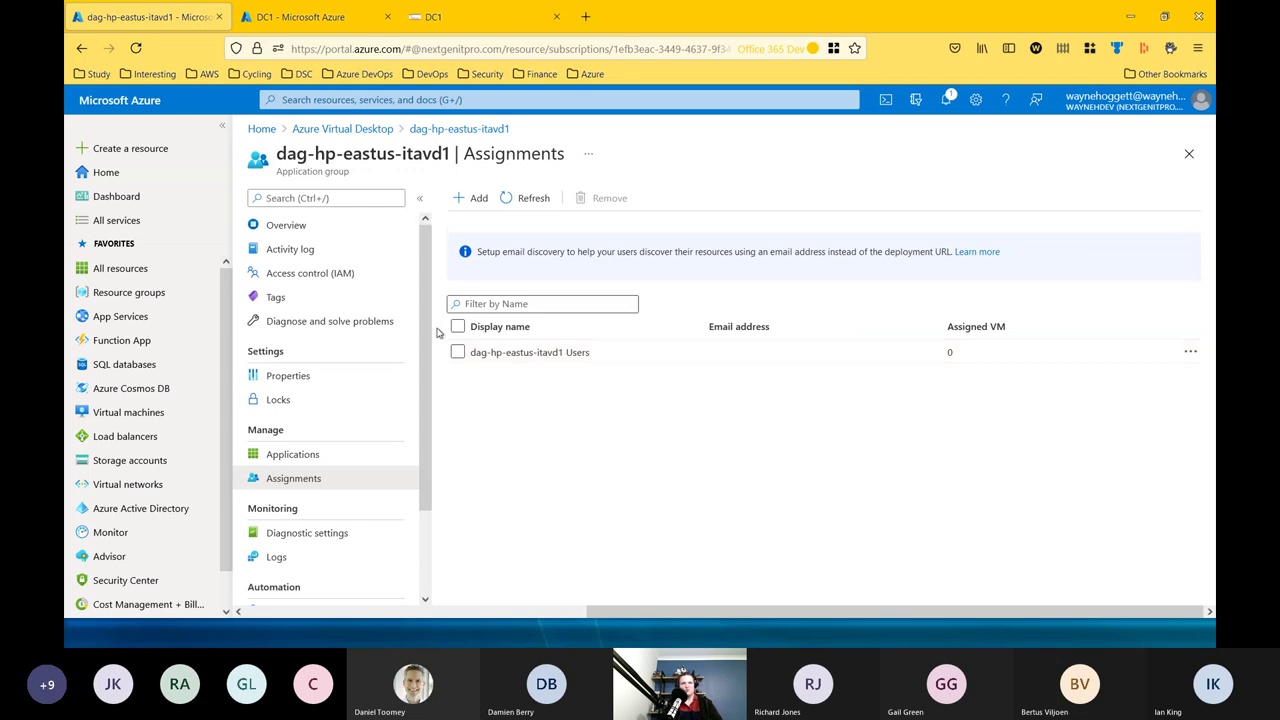
pyautogui.click(482, 128)
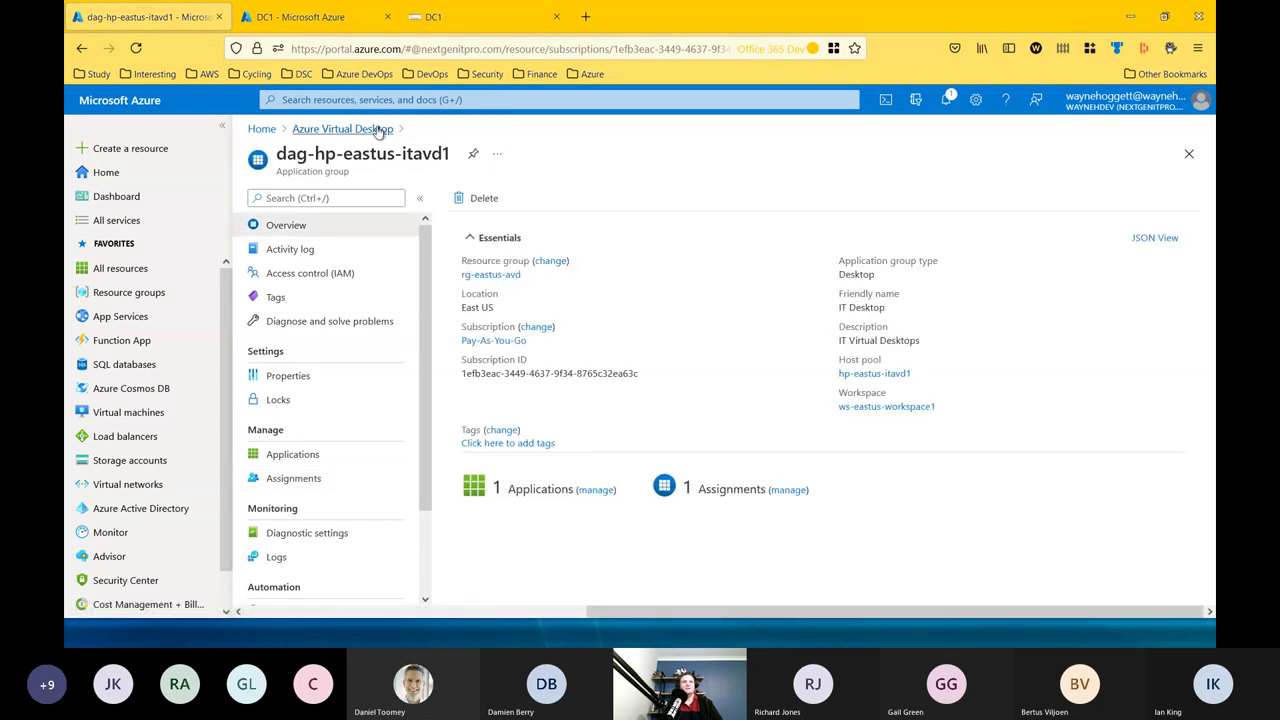
pyautogui.click(378, 130)
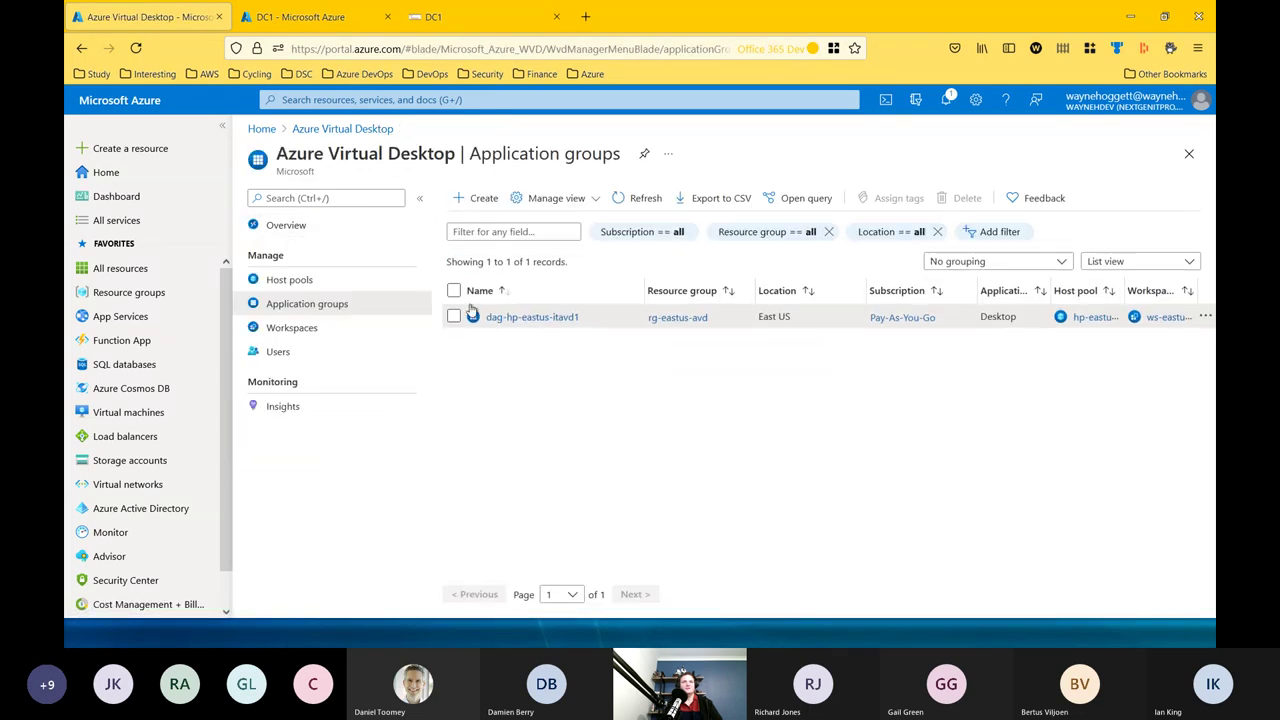
# Check ws-eastus-workspace1's IT Desktop application group, then return to the Azure home page.
pyautogui.click(295, 331)
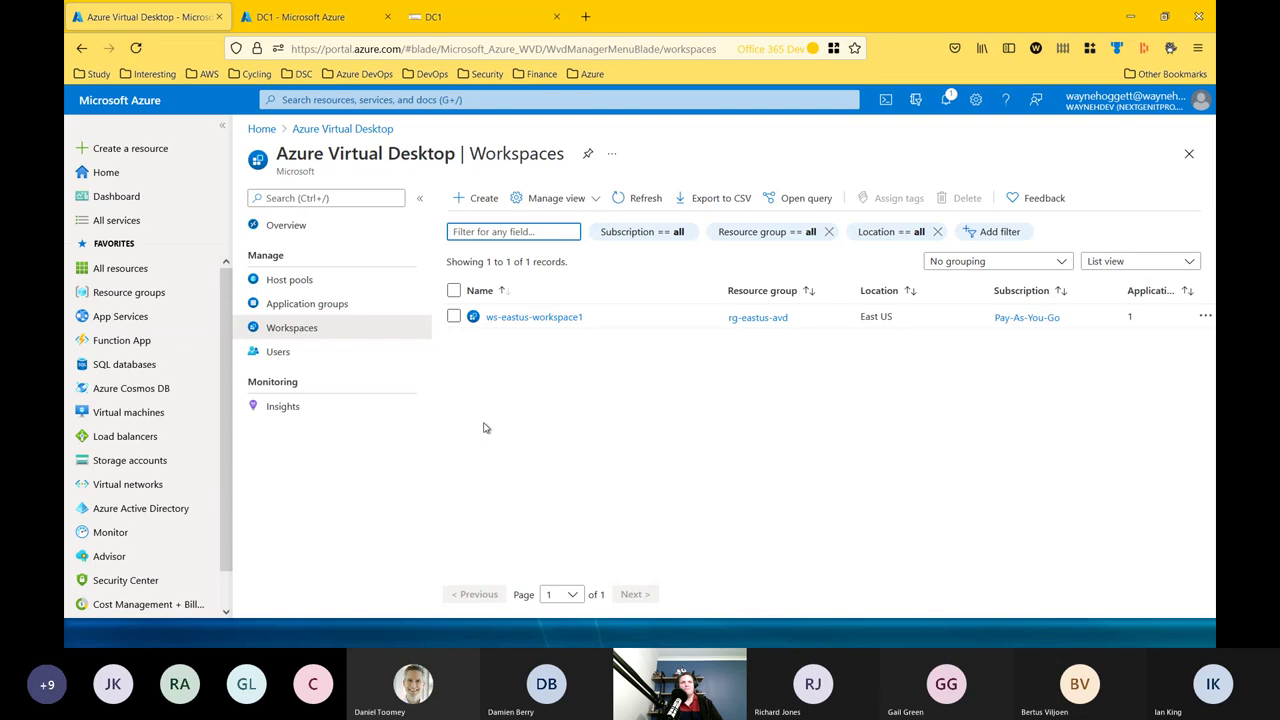
pyautogui.click(557, 319)
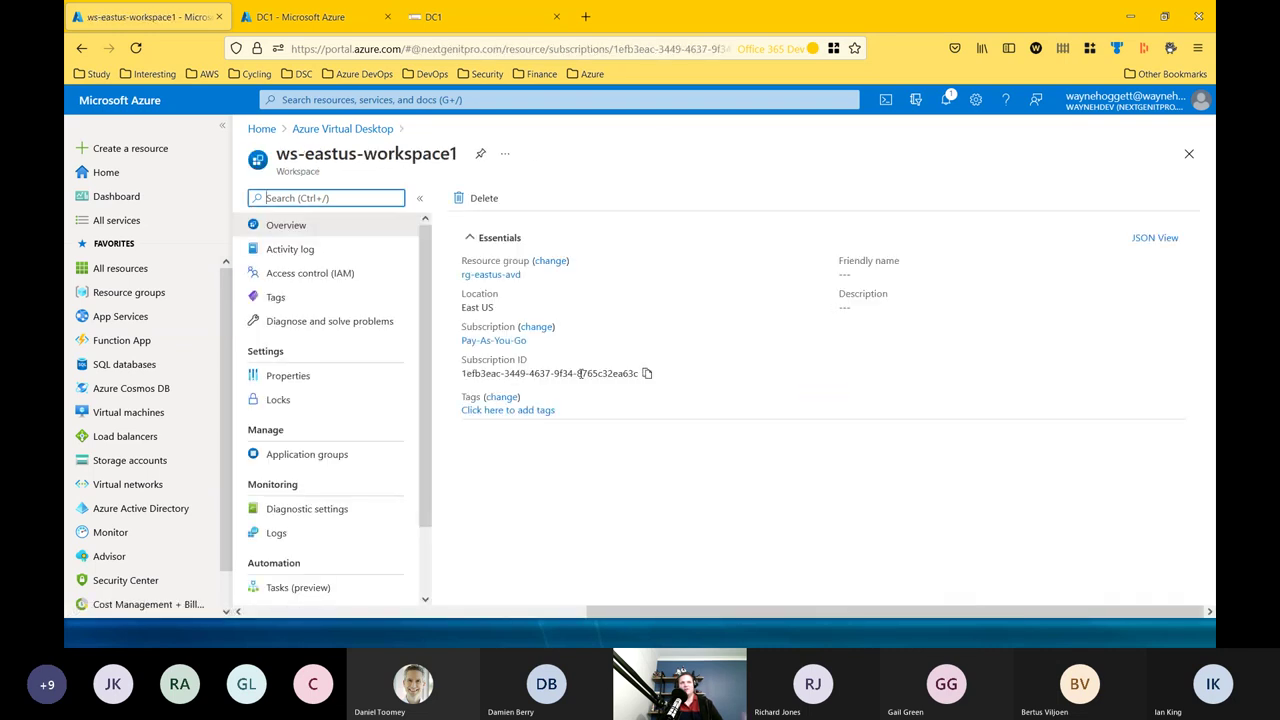
pyautogui.click(306, 454)
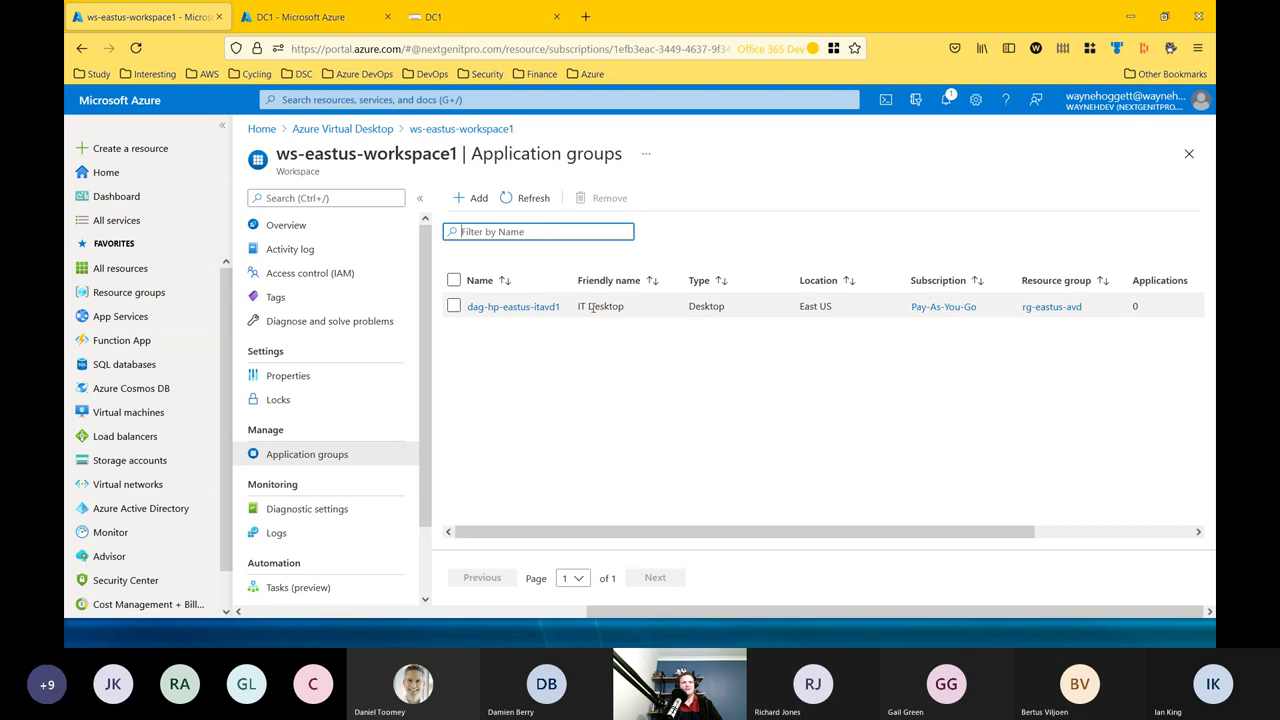
pyautogui.moveTo(576, 312); pyautogui.dragTo(653, 313)
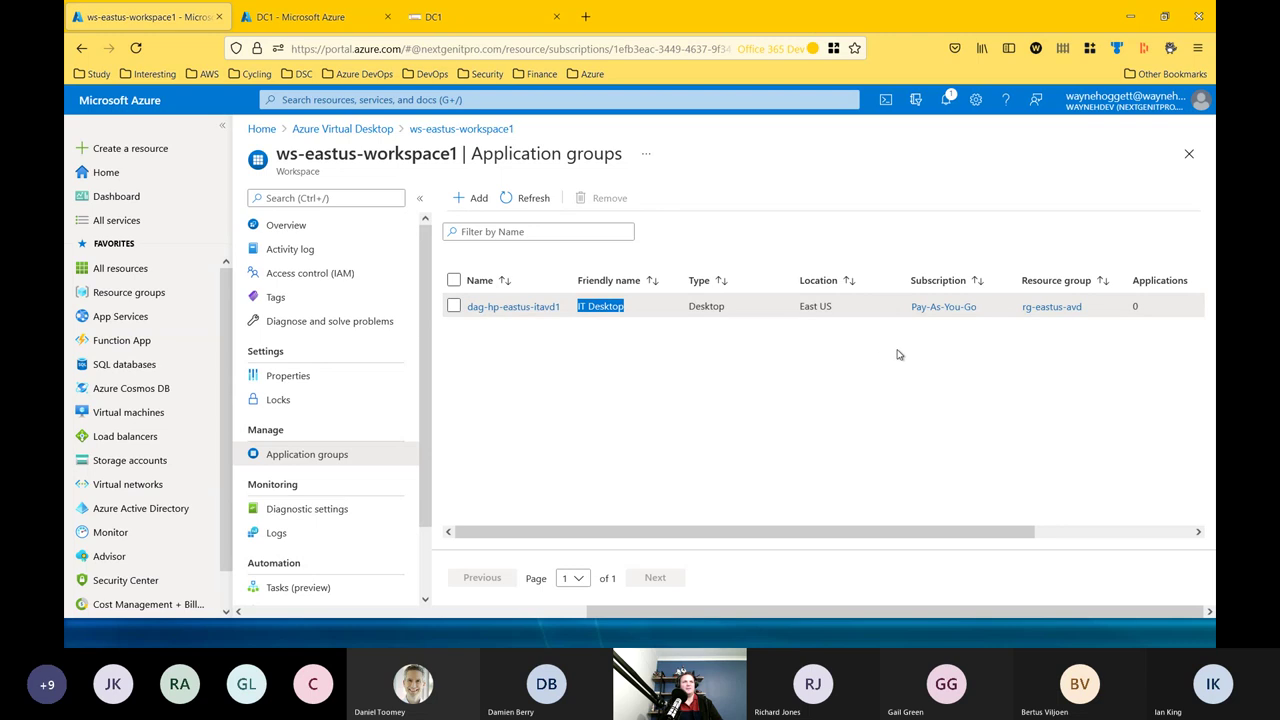
pyautogui.click(778, 401)
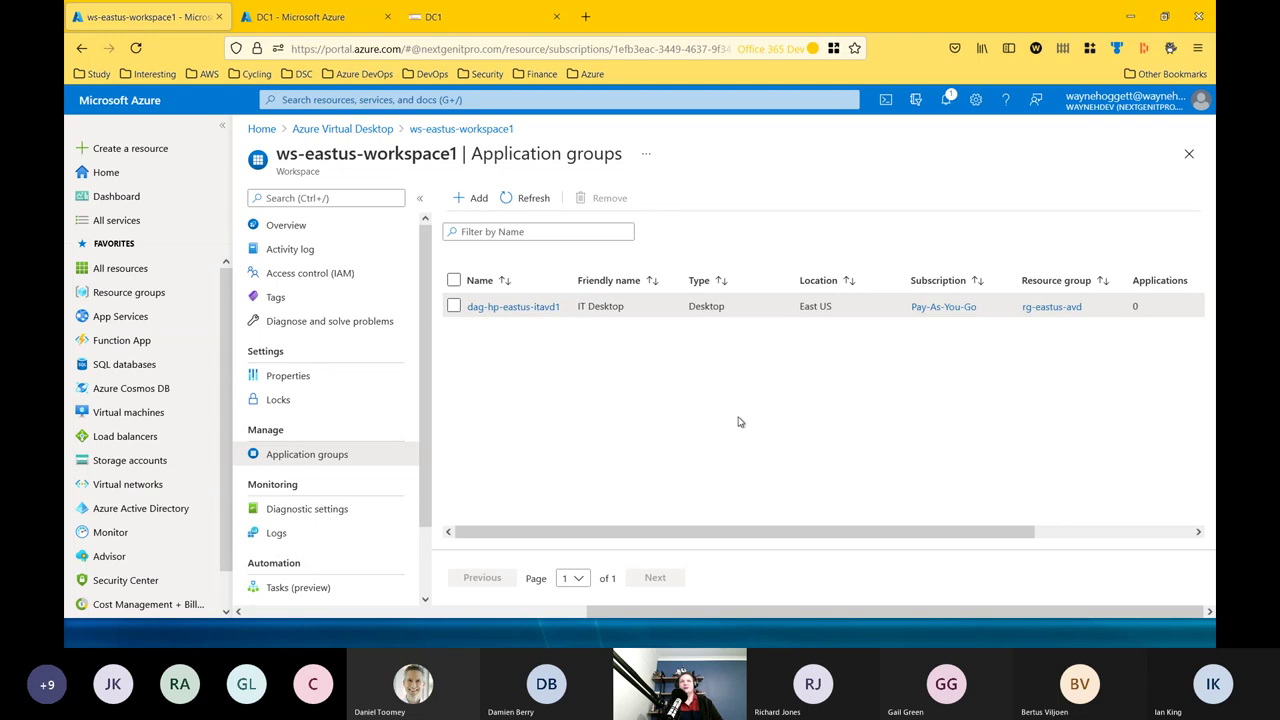
pyautogui.click(349, 133)
pyautogui.click(270, 134)
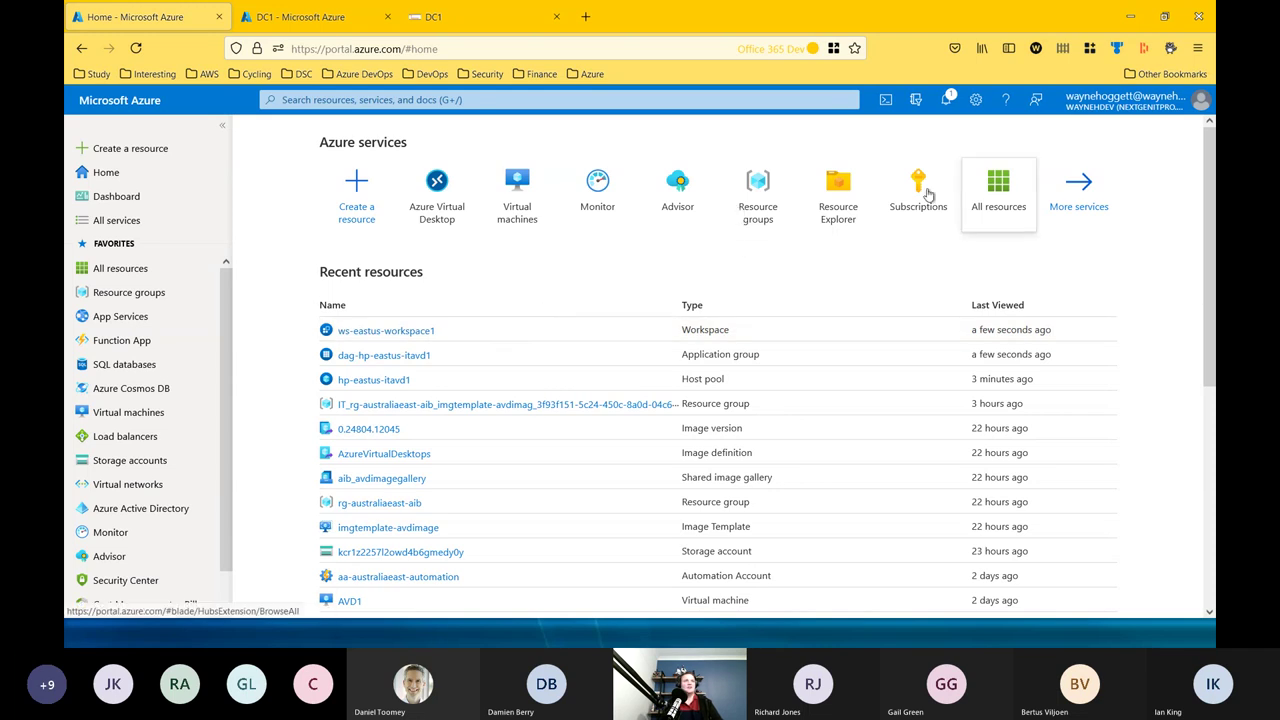
# Search 'storage accounts' and open the saaueprofiles storage account overview.
pyautogui.click(443, 99)
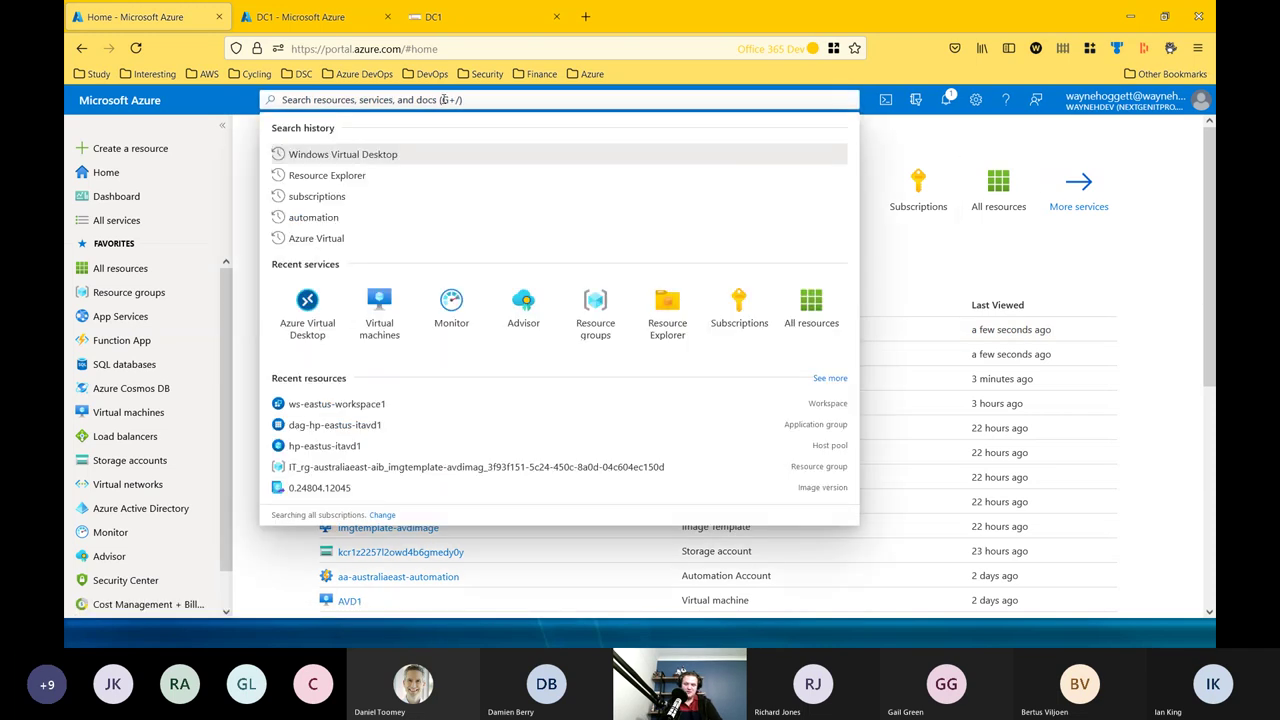
pyautogui.write('storage accounts')
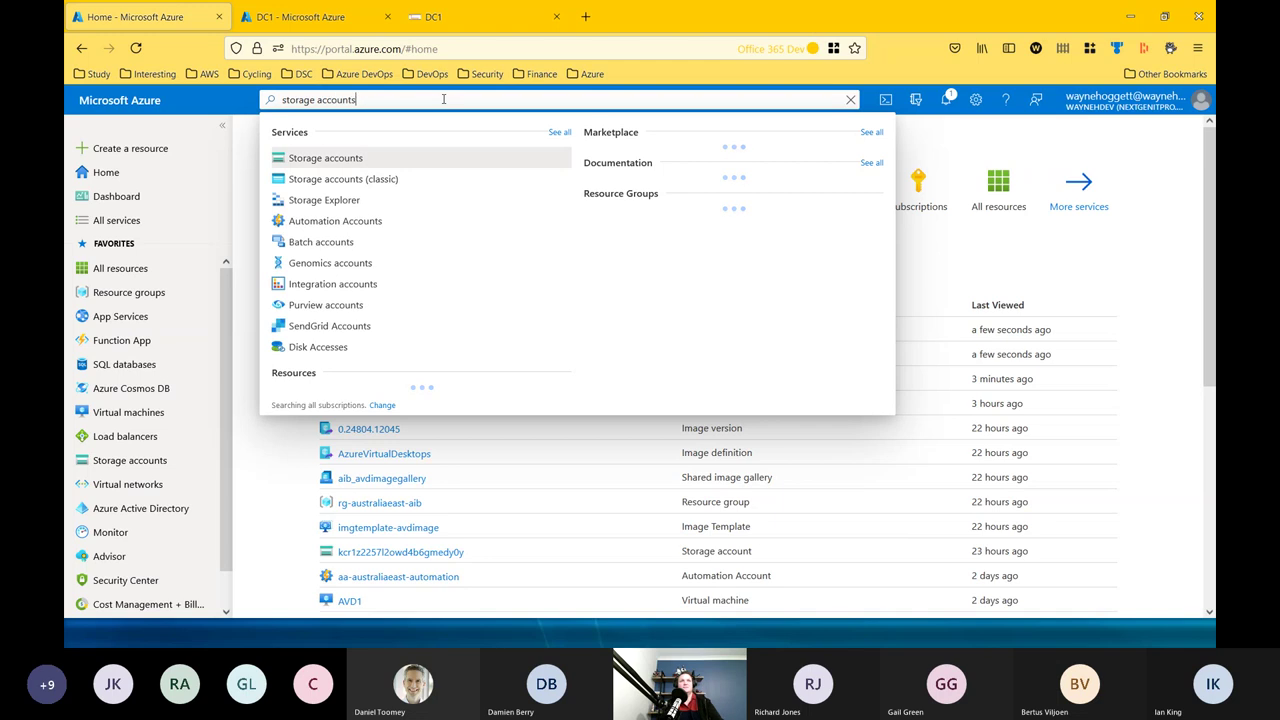
pyautogui.click(348, 157)
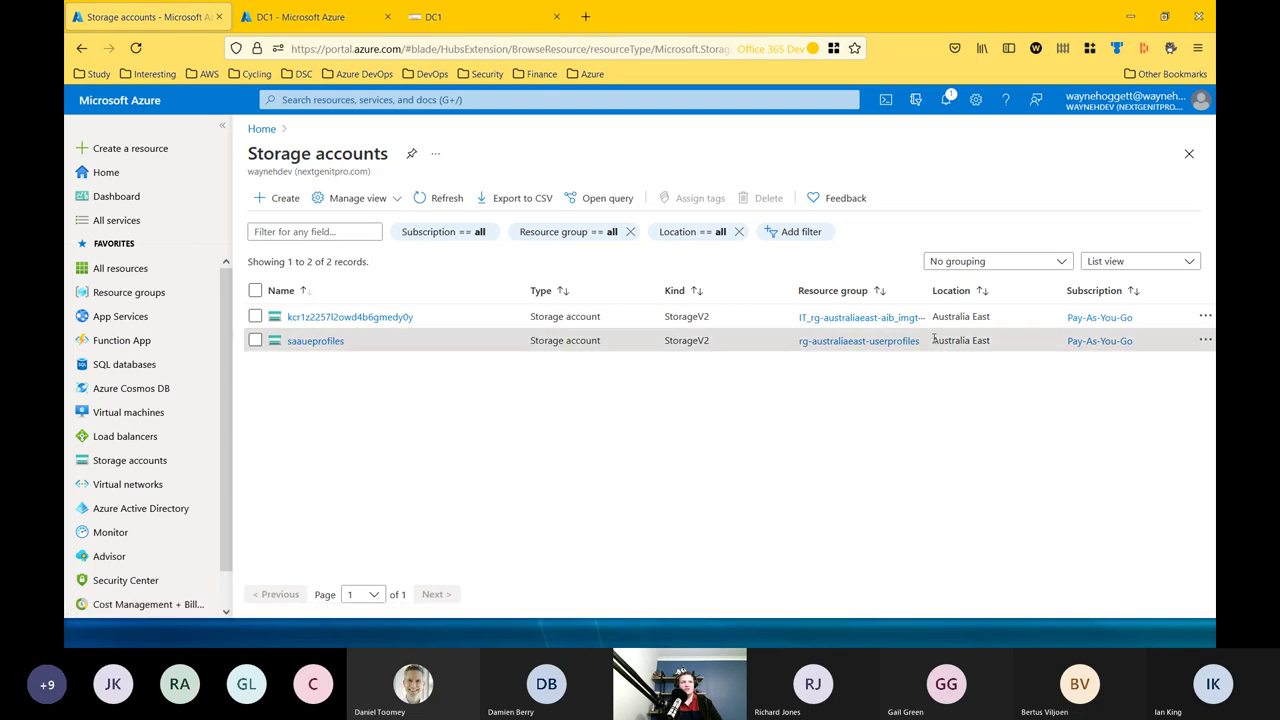
pyautogui.moveTo(932, 340); pyautogui.dragTo(995, 345)
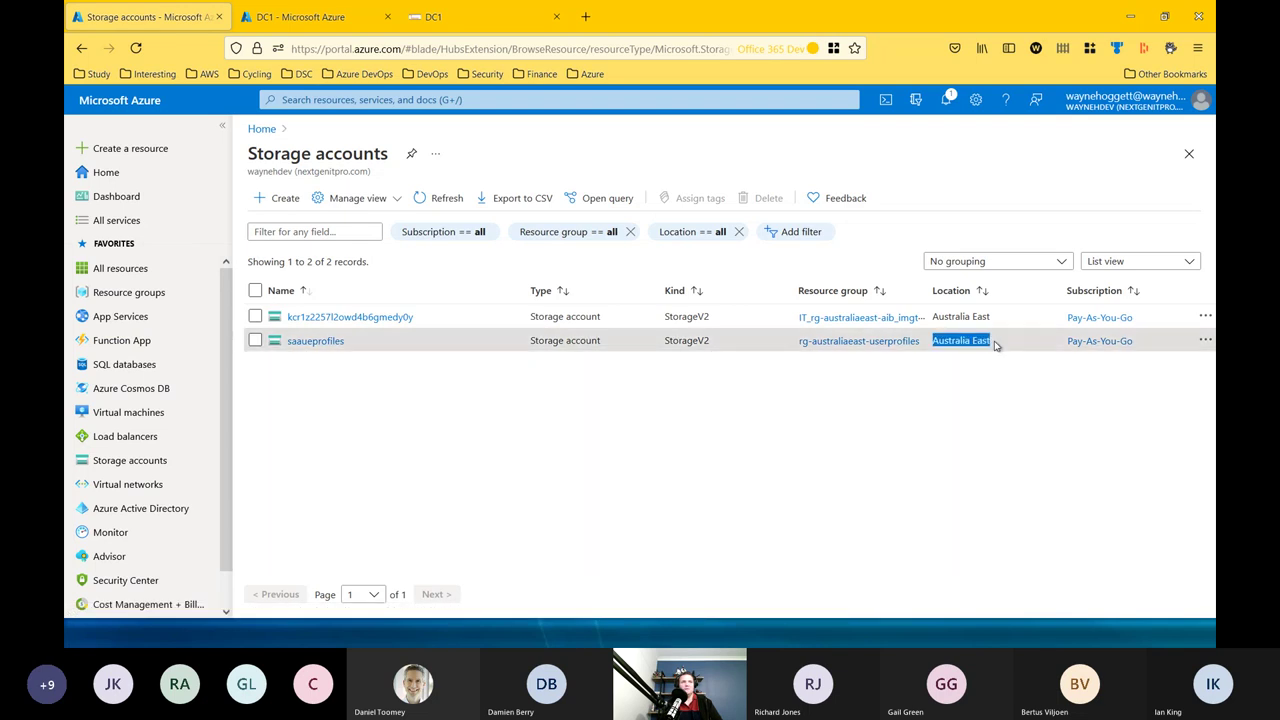
pyautogui.click(311, 342)
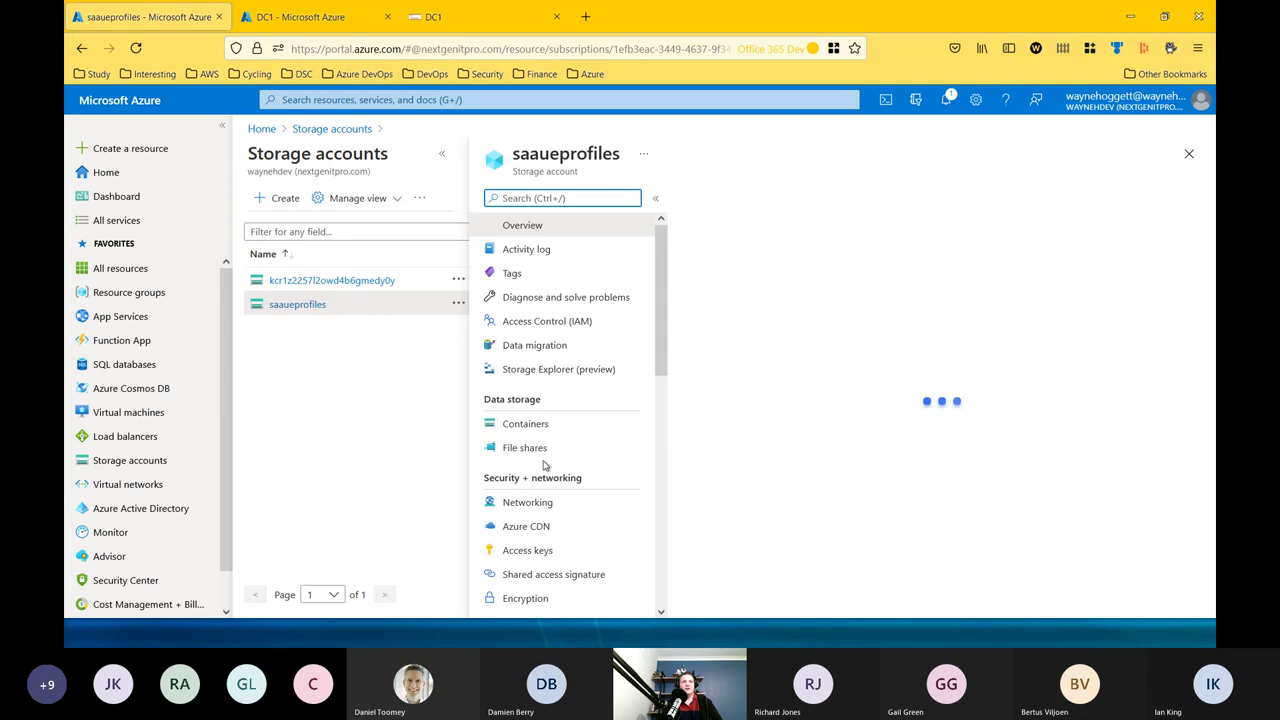
pyautogui.scroll(-3, 560, 470)
pyautogui.scroll(-4, 586, 463)
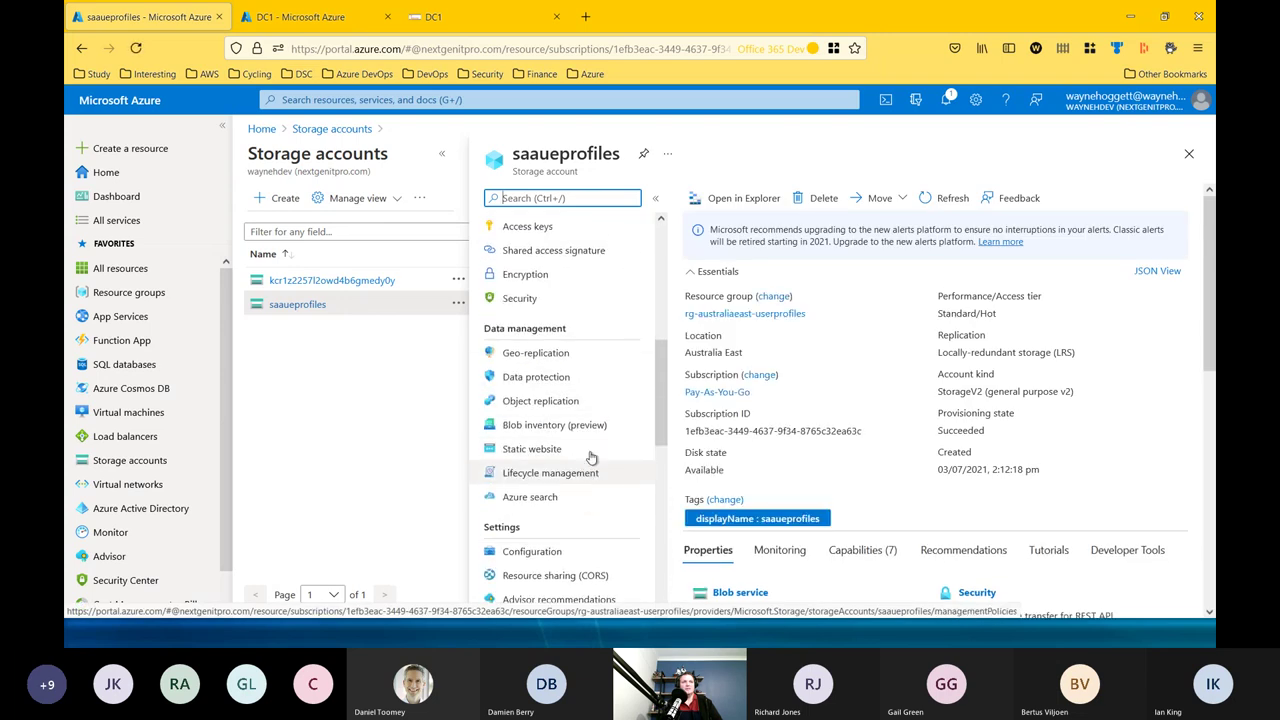
# Open saaueprofiles Networking and its Private endpoint connections showing the approved pe-file-saaueprofiles endpoint.
pyautogui.scroll(5, 592, 452)
pyautogui.scroll(-5, 600, 400)
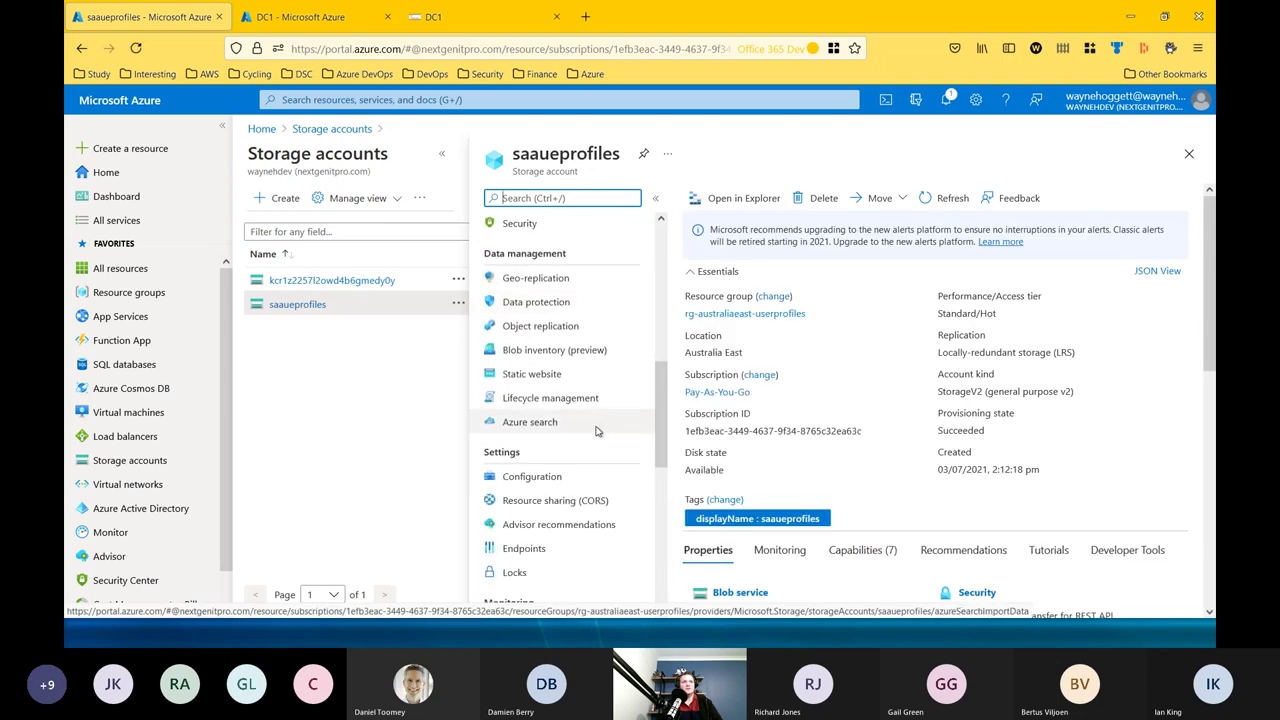
pyautogui.scroll(-2, 598, 437)
pyautogui.scroll(6, 601, 436)
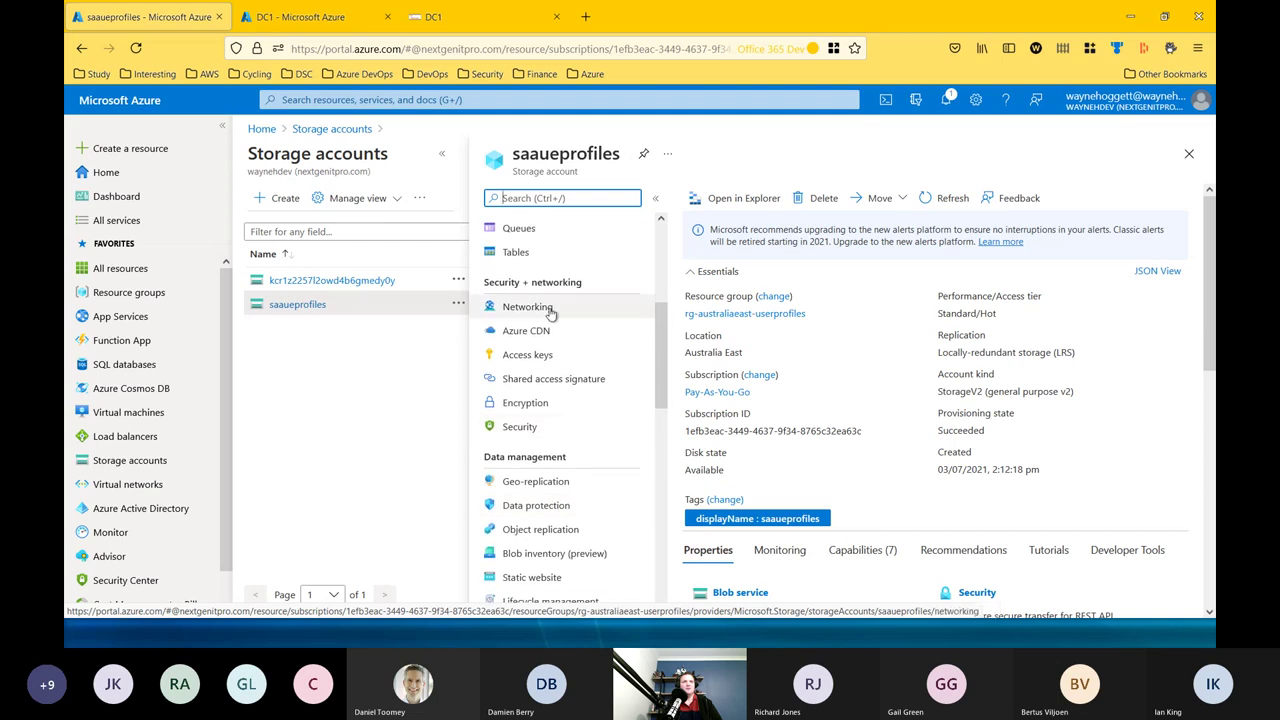
pyautogui.click(553, 312)
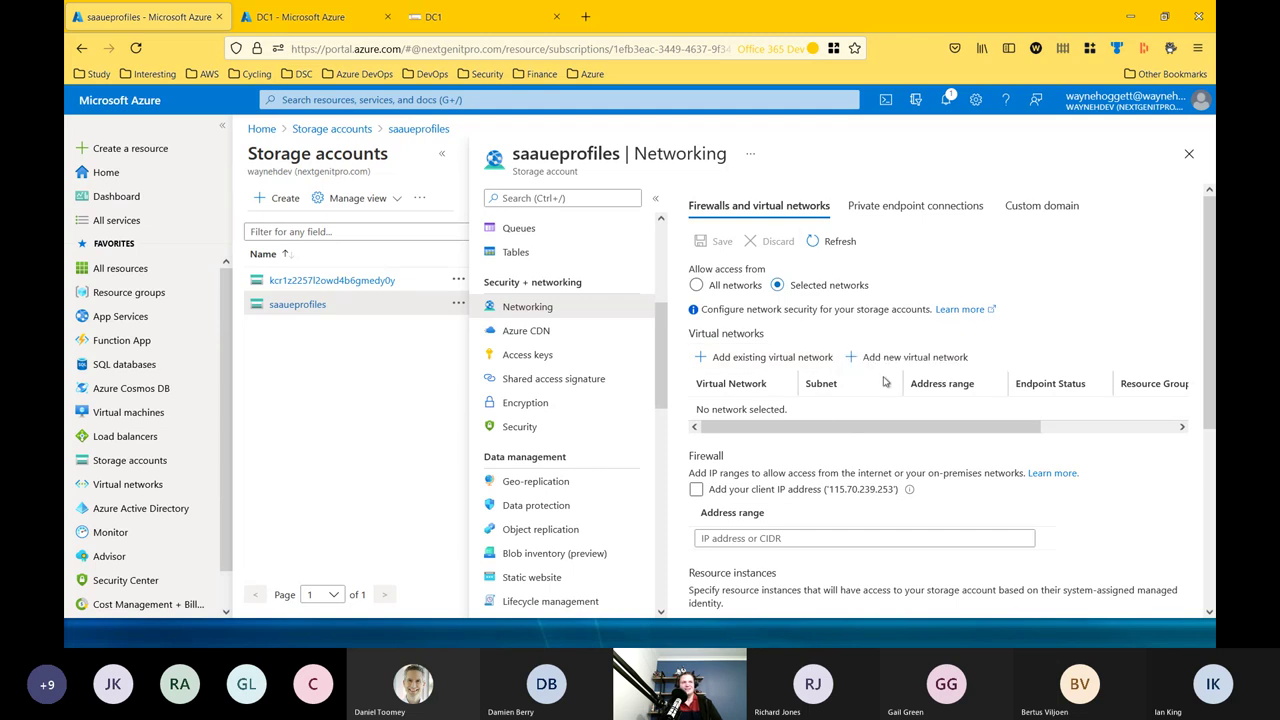
pyautogui.click(908, 206)
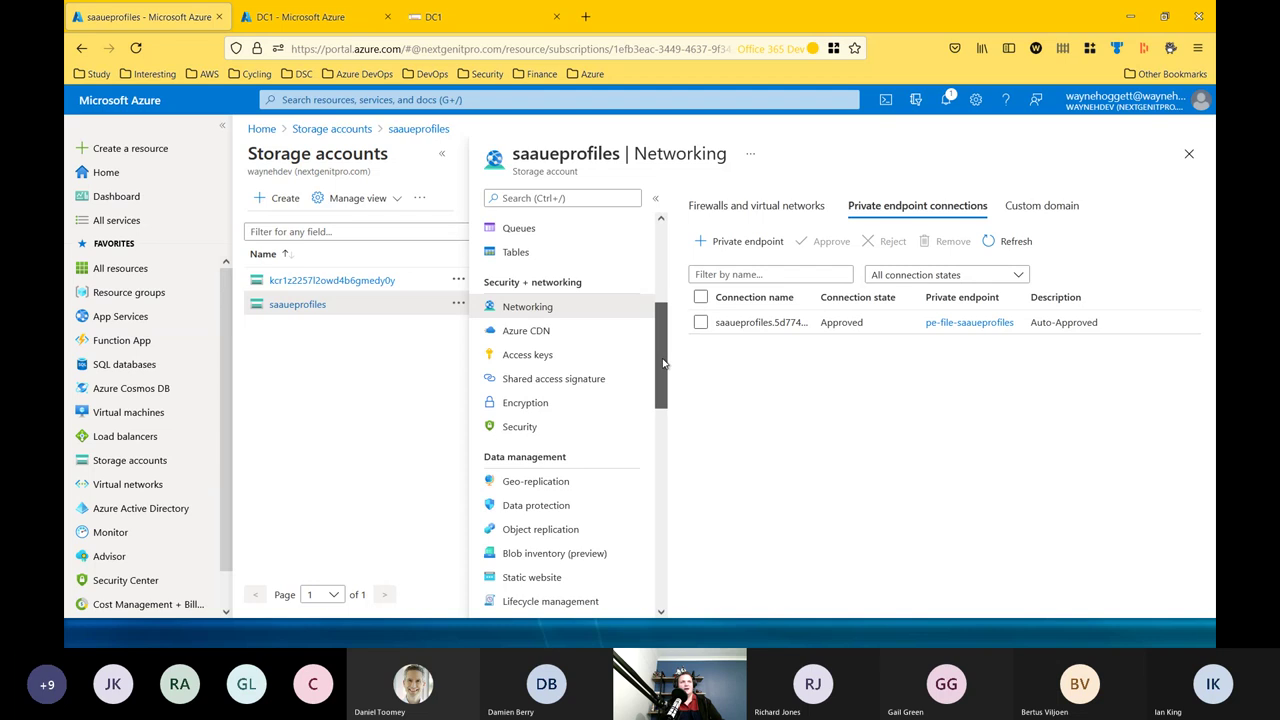
pyautogui.scroll(1, 663, 364)
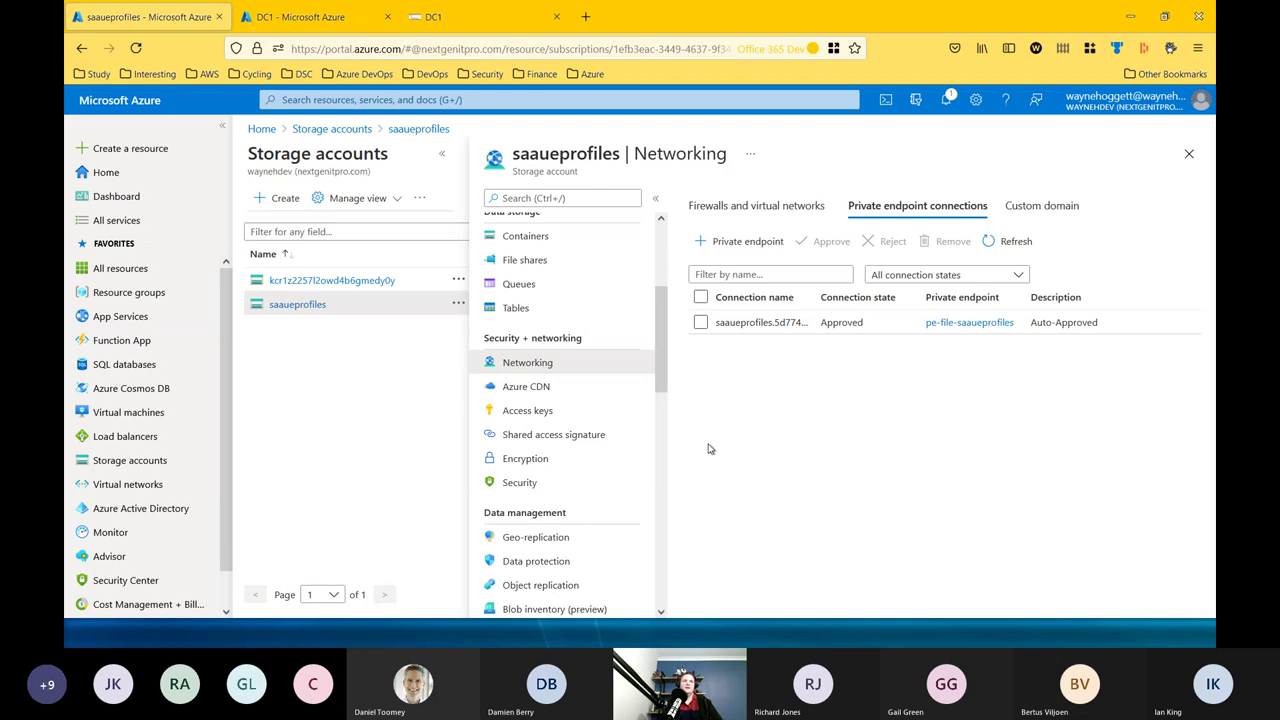
pyautogui.moveTo(657, 368); pyautogui.dragTo(660, 493)
# Filter the storage account menu for 'shares' and open File shares.
pyautogui.click(533, 199)
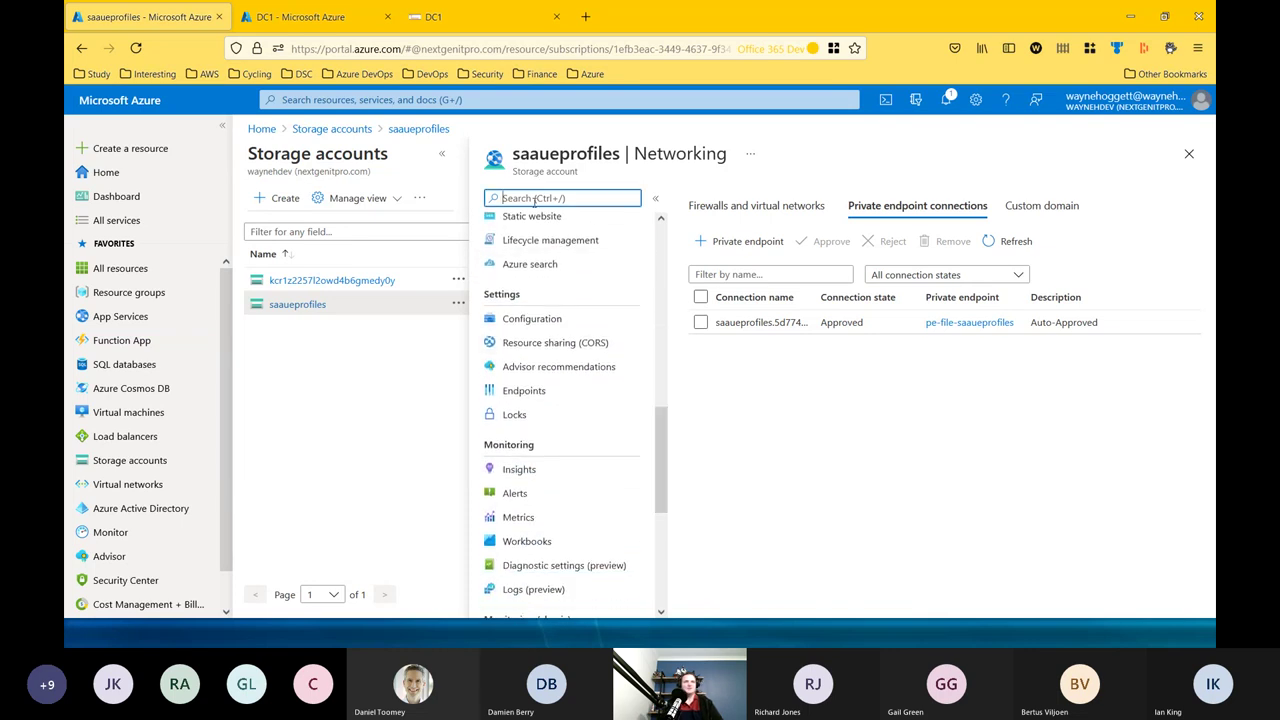
pyautogui.write('shares')
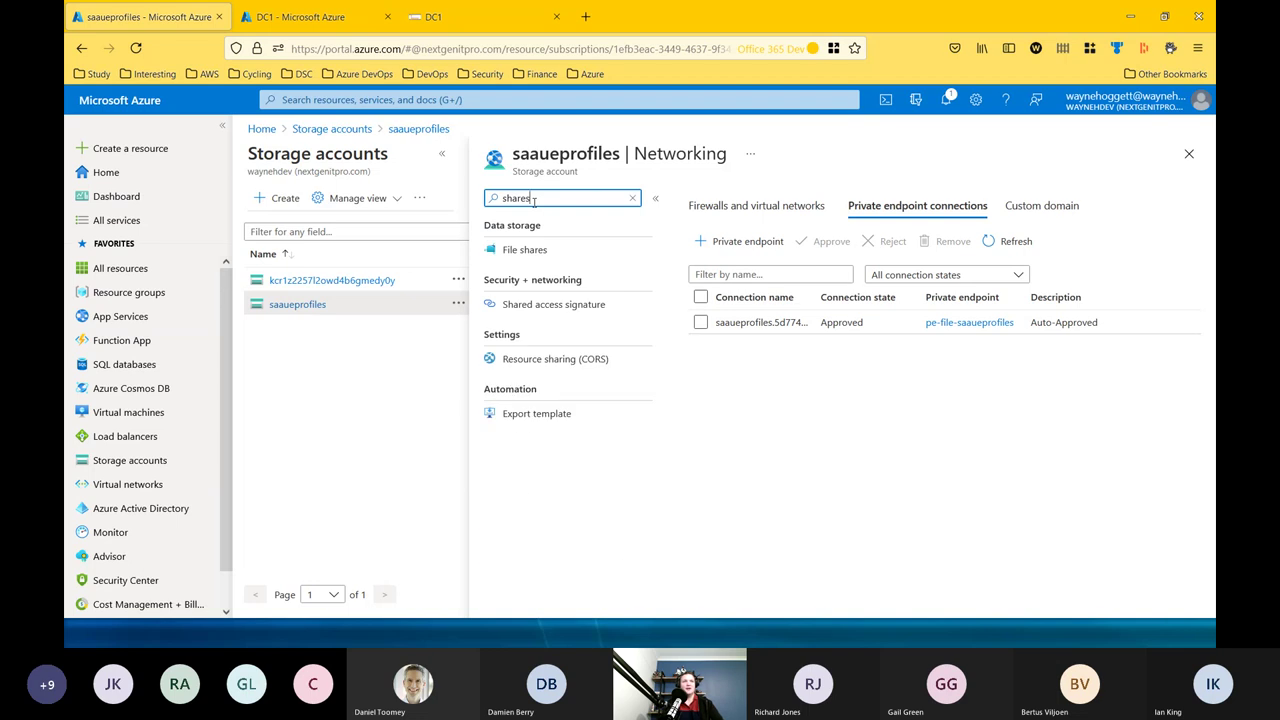
pyautogui.click(524, 252)
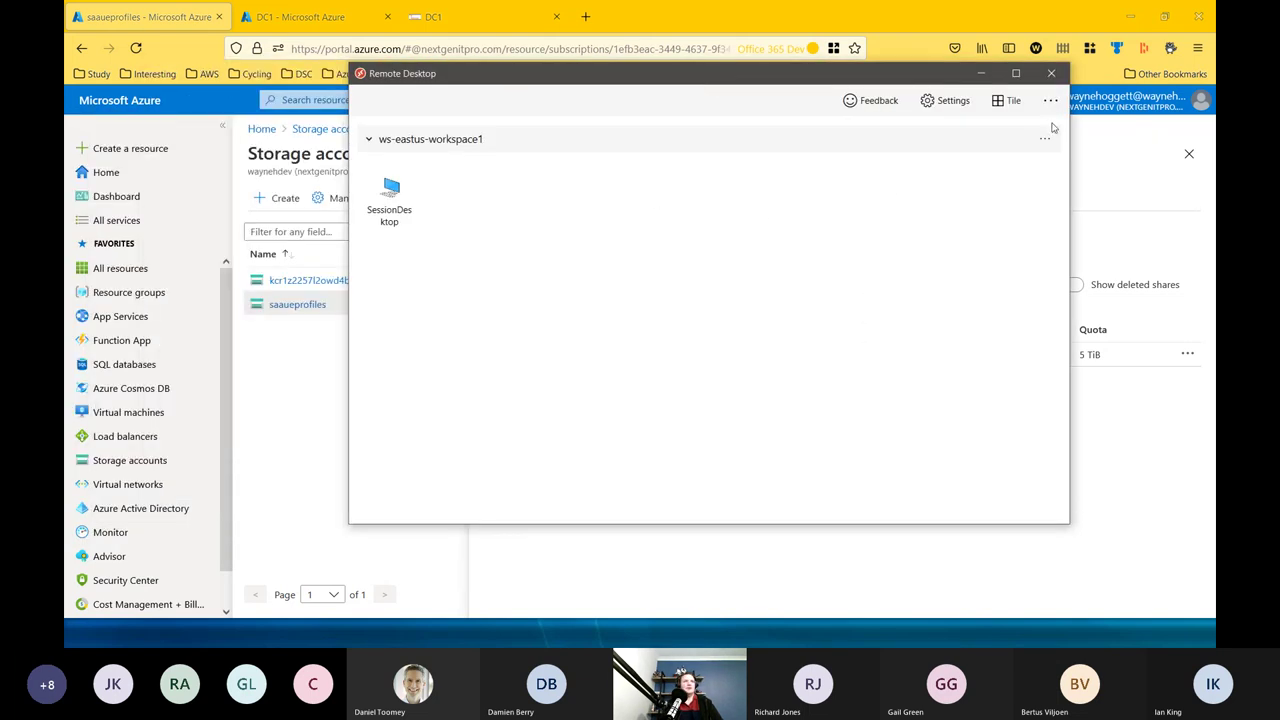
# Unsubscribe from ws-eastus-workspace1 through its options menu and confirm.
pyautogui.click(1050, 100)
pyautogui.click(1035, 173)
pyautogui.click(1044, 139)
pyautogui.click(1074, 206)
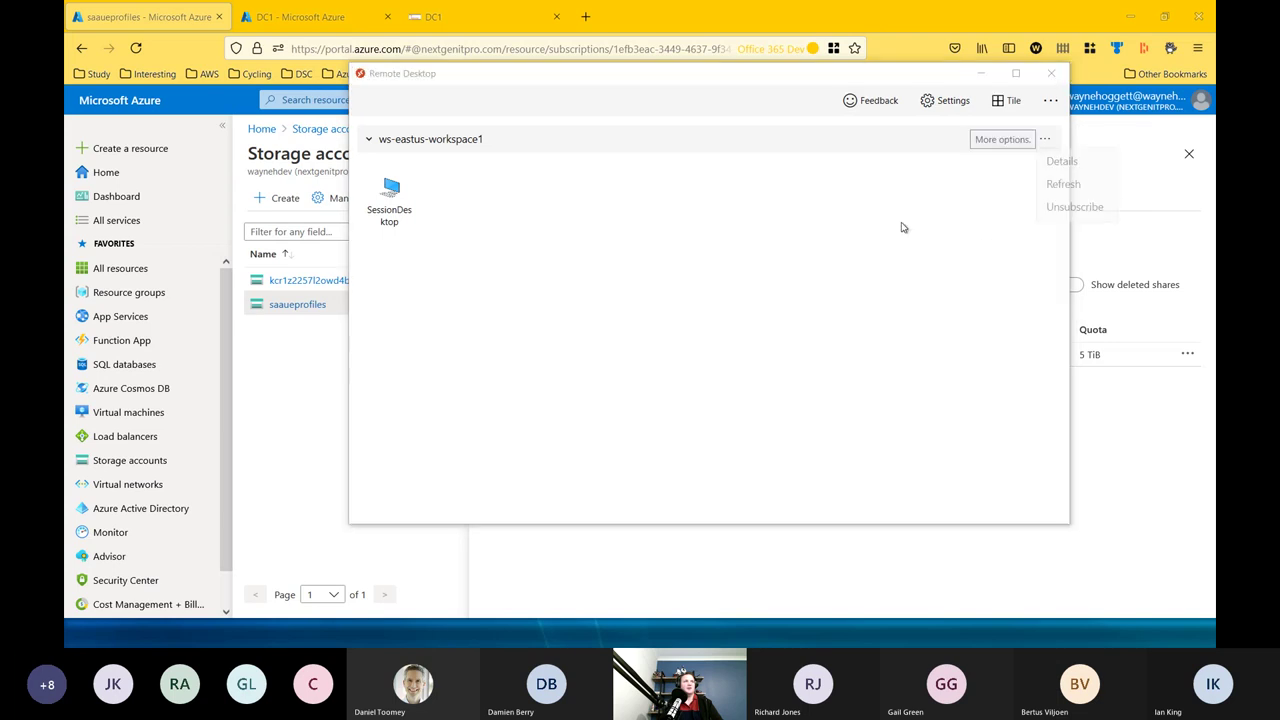
pyautogui.click(762, 368)
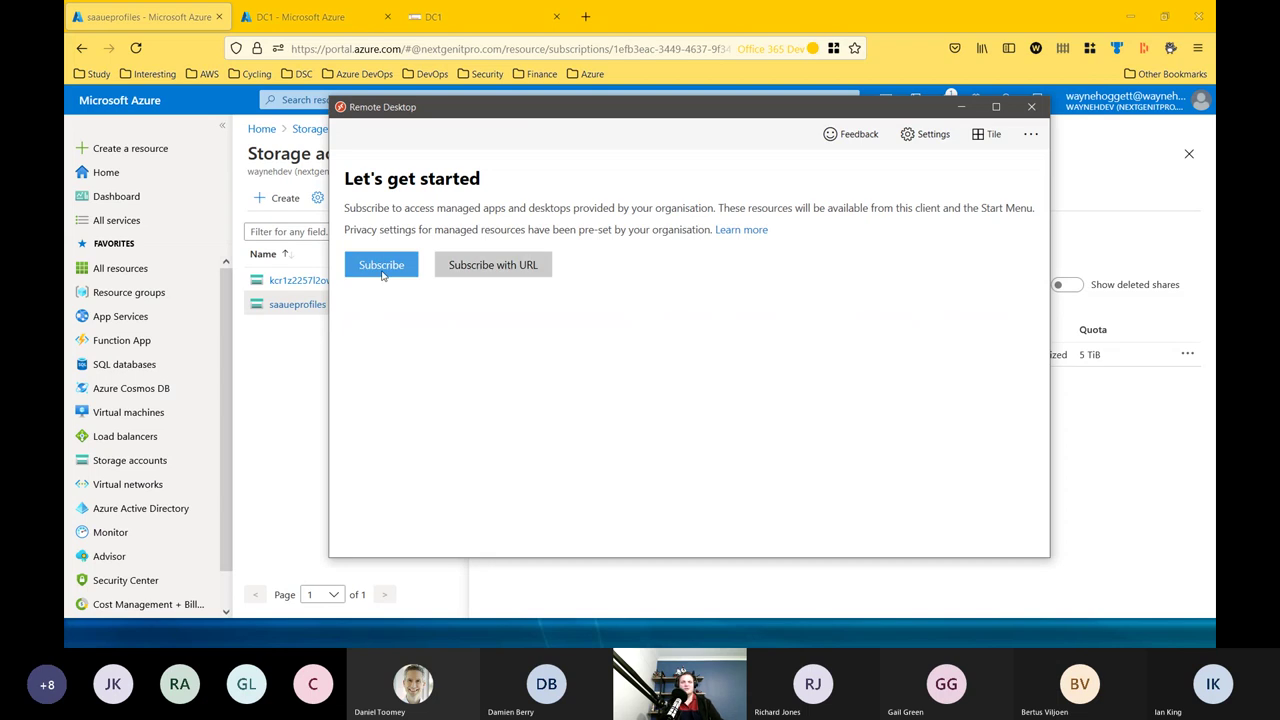
# Resubscribe by signing in with the admin account e-mail and password, for this app only.
pyautogui.click(381, 266)
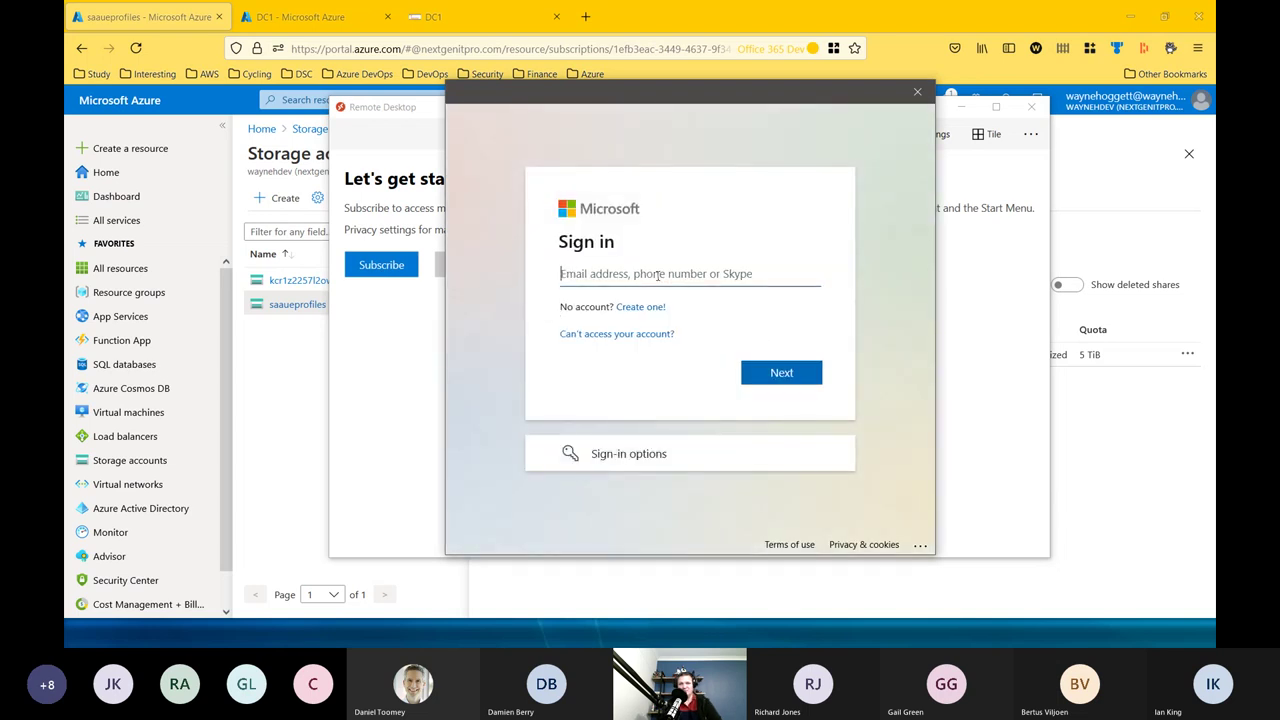
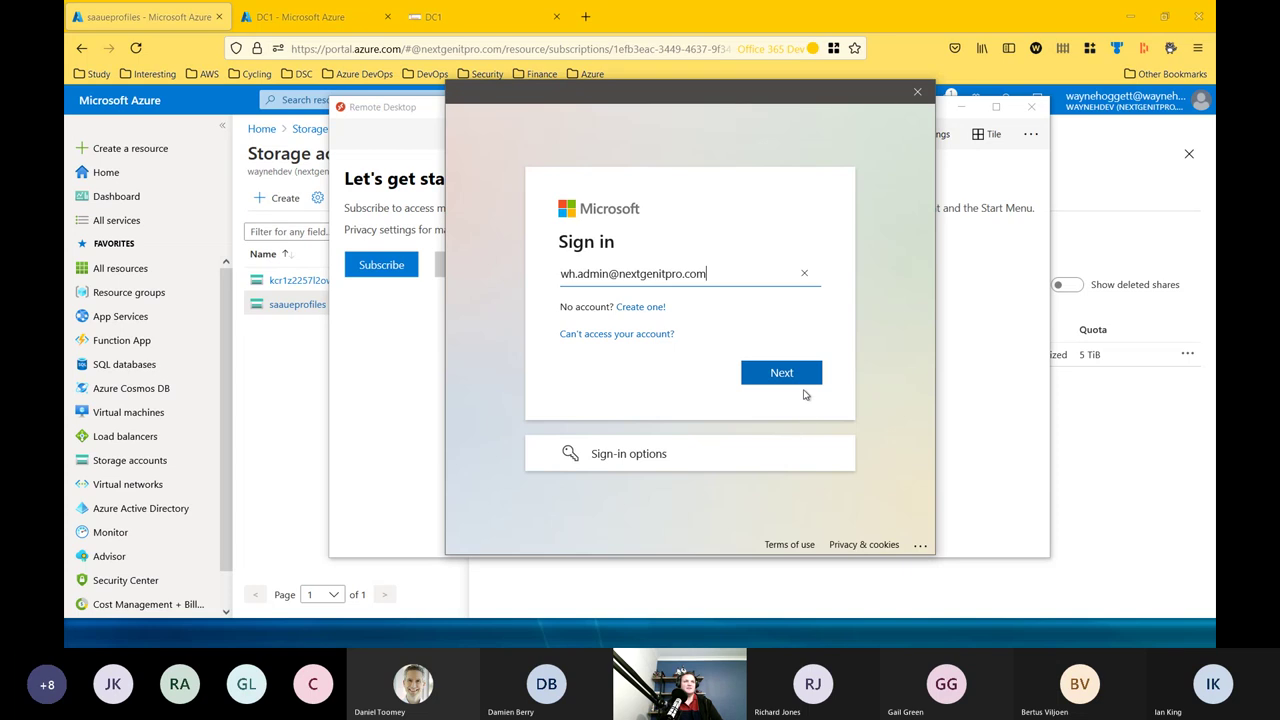
pyautogui.click(798, 384)
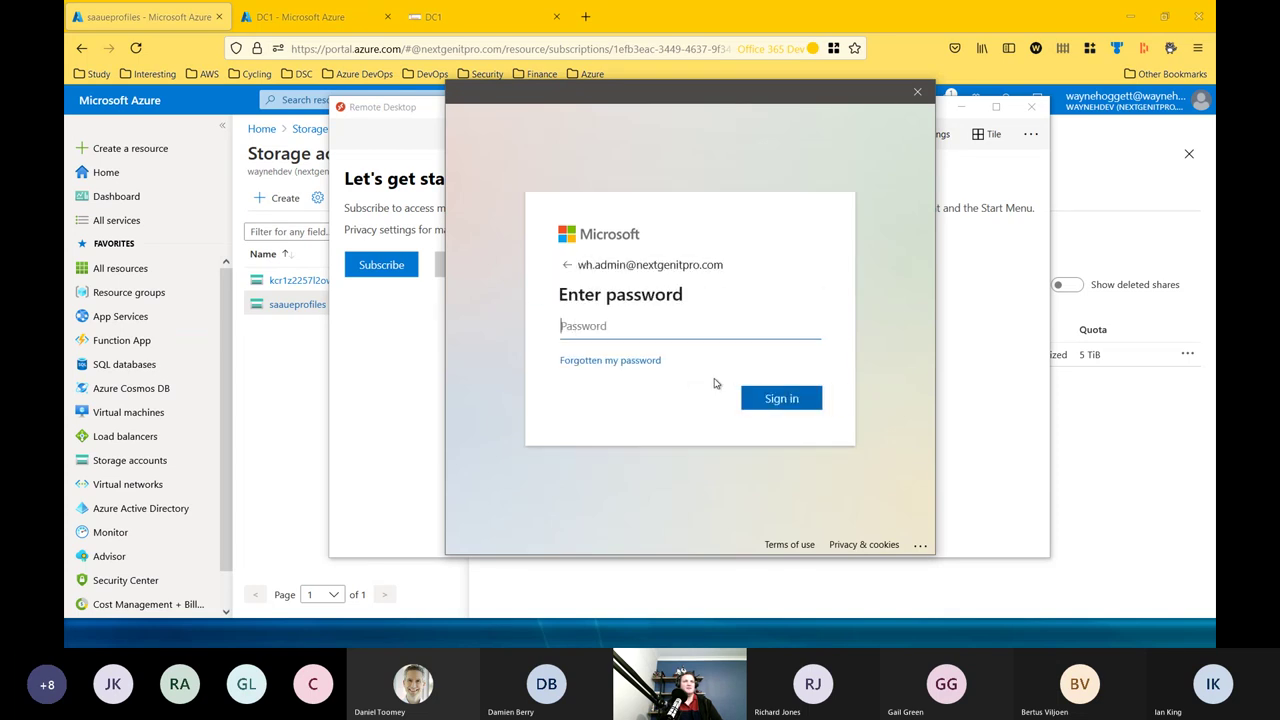
pyautogui.write('•')
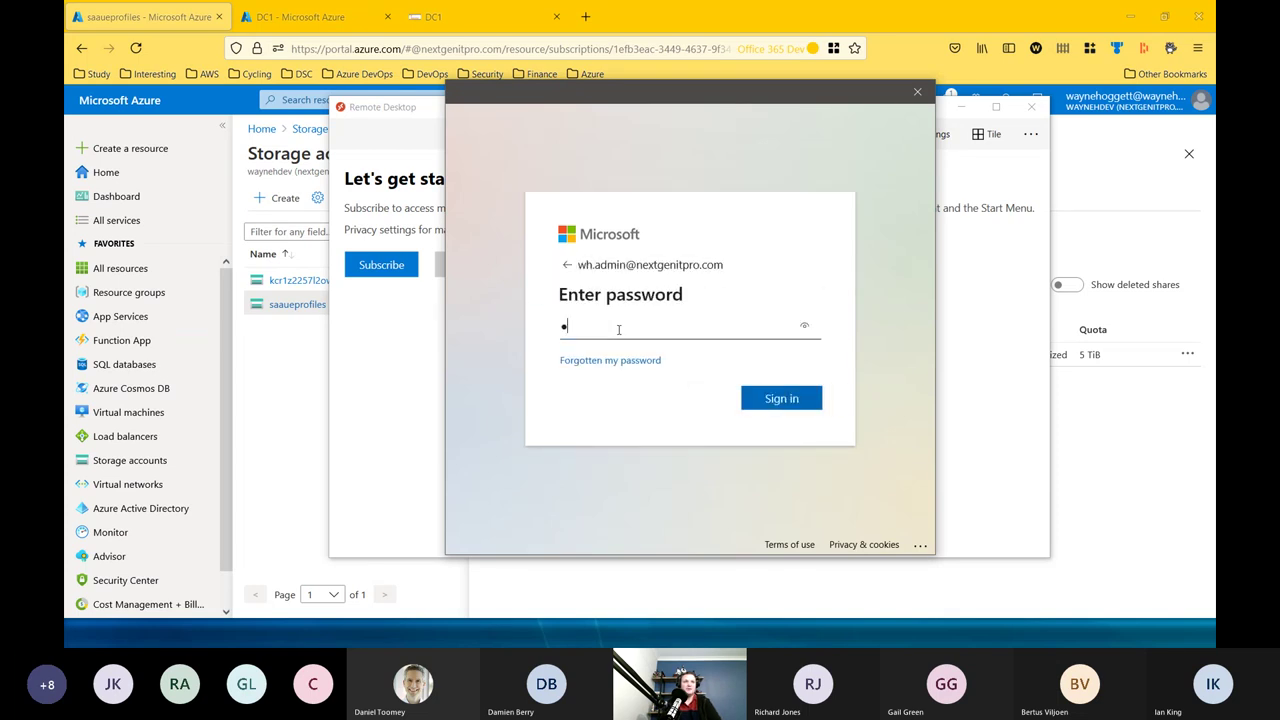
pyautogui.write('••••••••••')
pyautogui.click(776, 400)
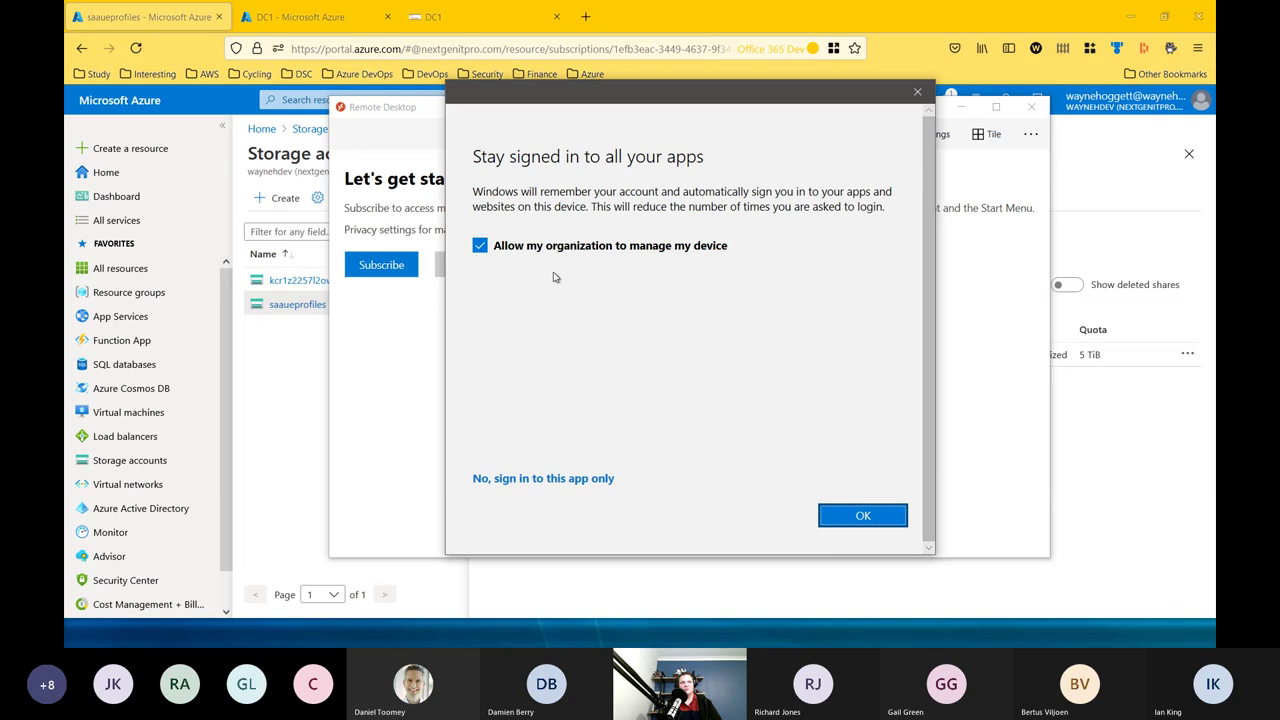
pyautogui.click(550, 479)
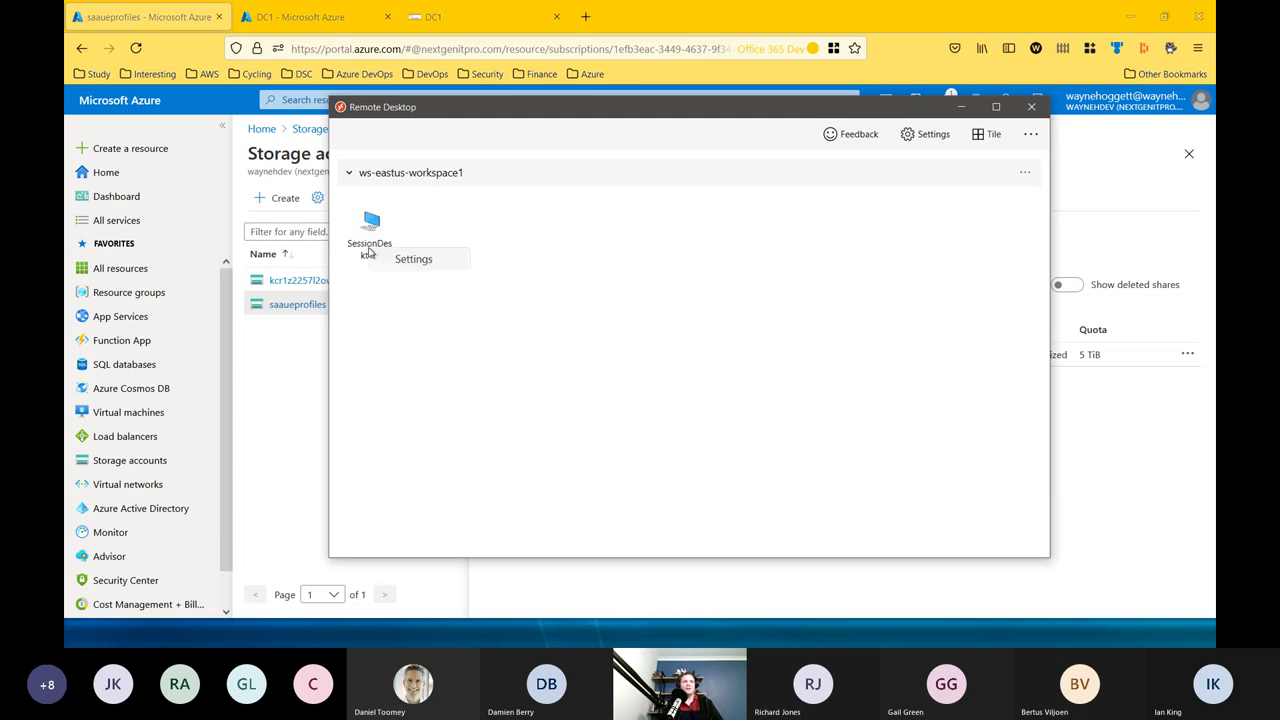
# Turn off default settings for SessionDesktop, set Display configuration to Single display, then launch it.
pyautogui.rightClick(364, 236)
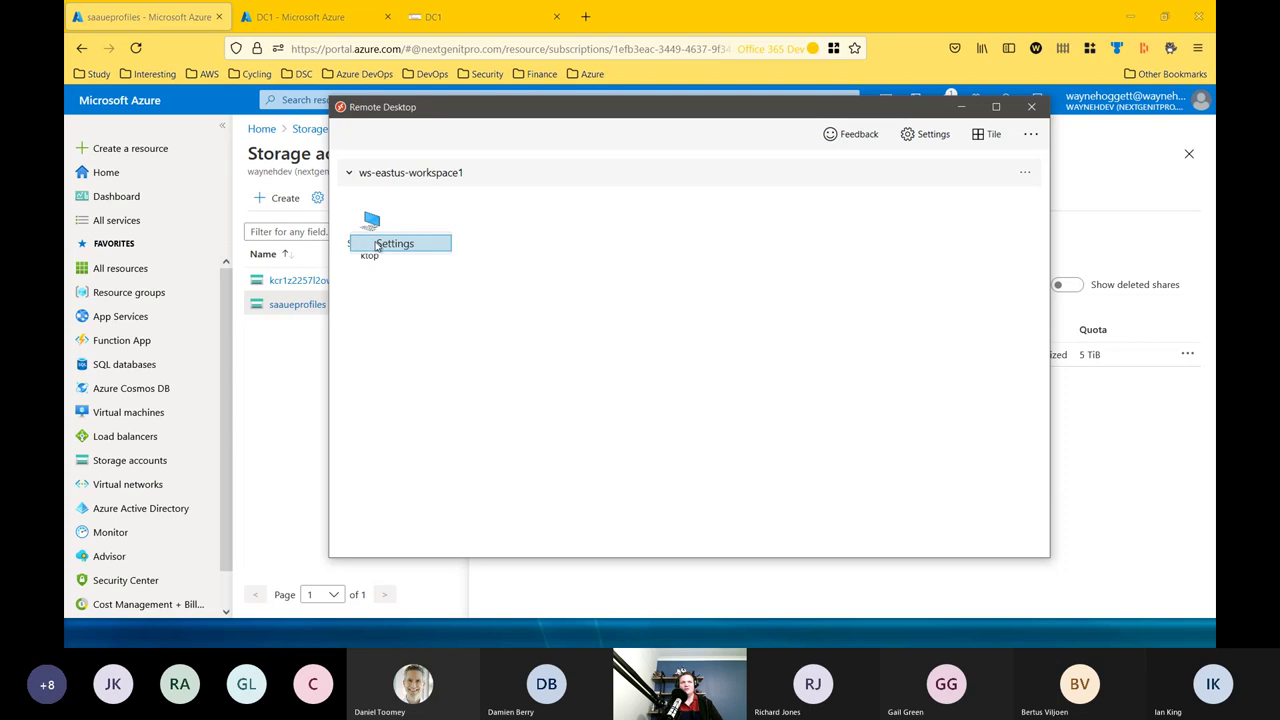
pyautogui.click(381, 248)
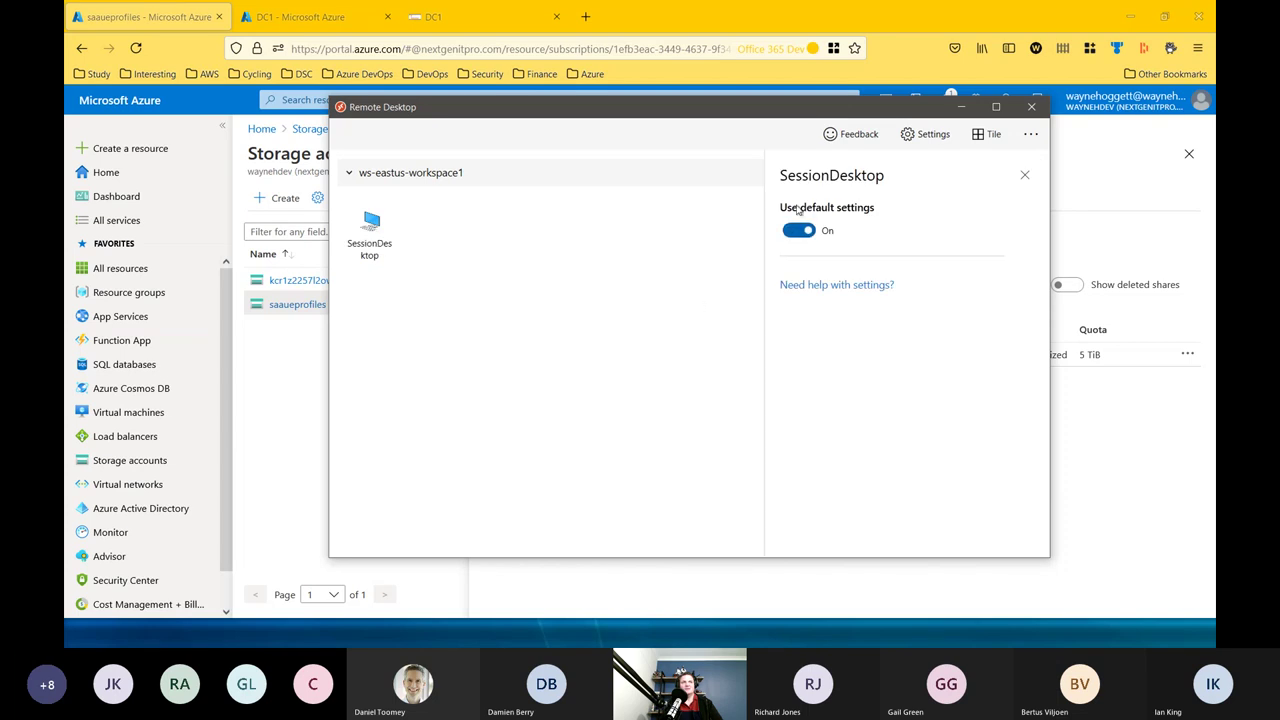
pyautogui.click(800, 238)
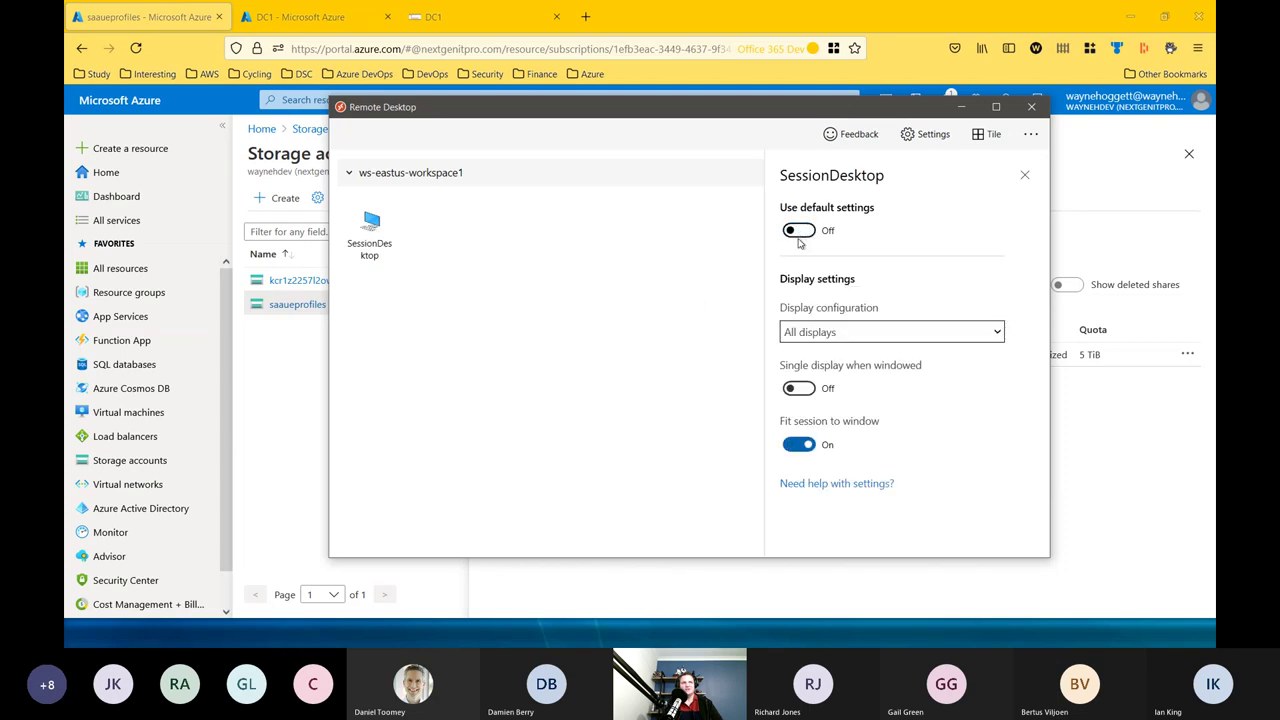
pyautogui.click(835, 338)
pyautogui.click(838, 372)
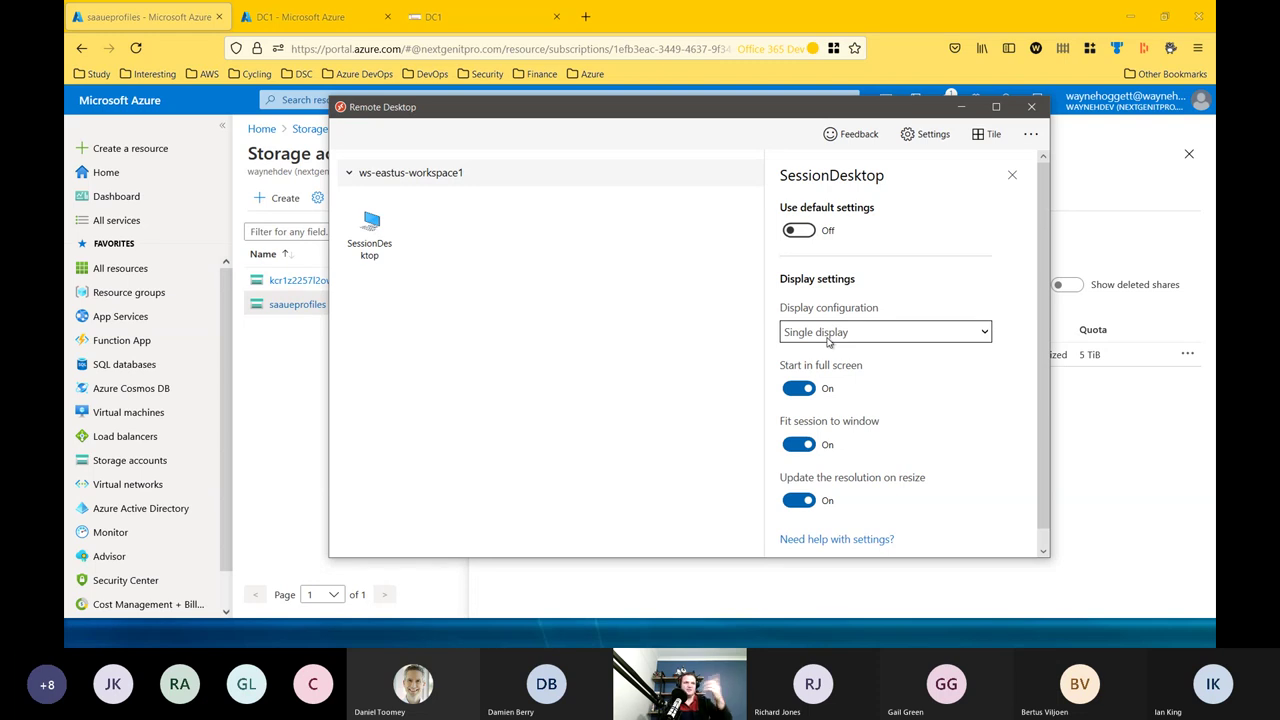
pyautogui.click(1012, 175)
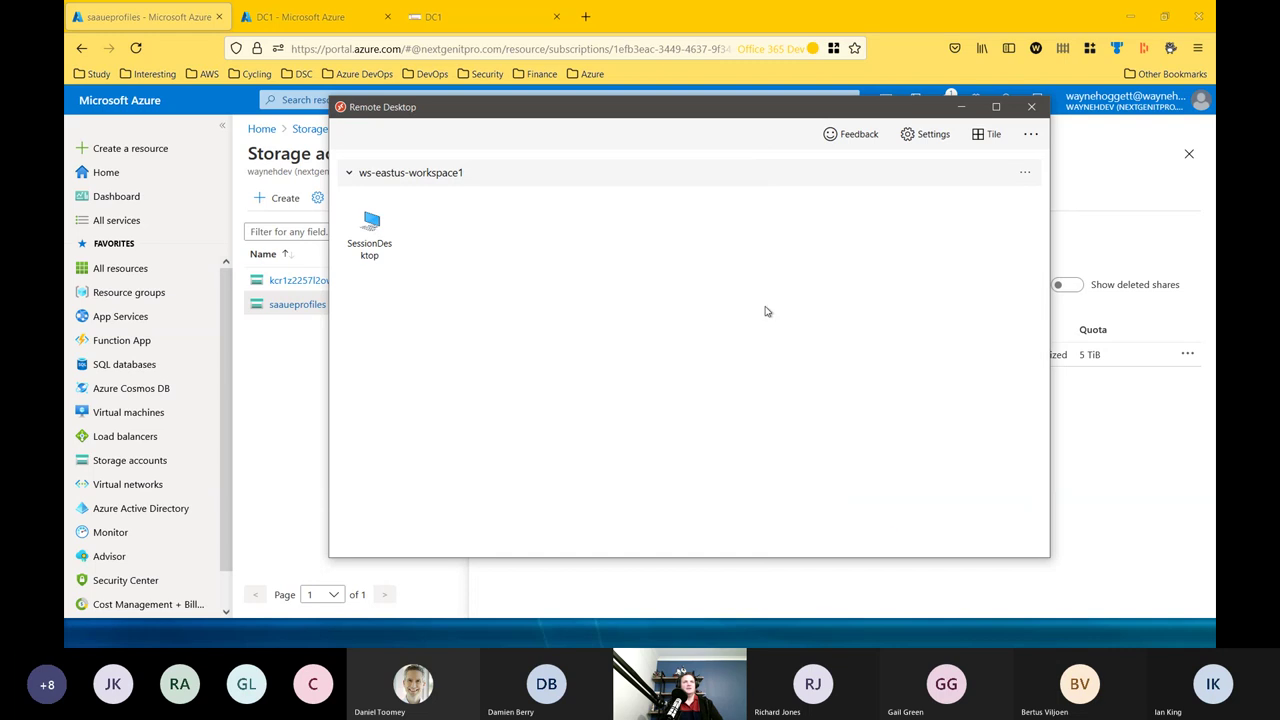
pyautogui.doubleClick(370, 235)
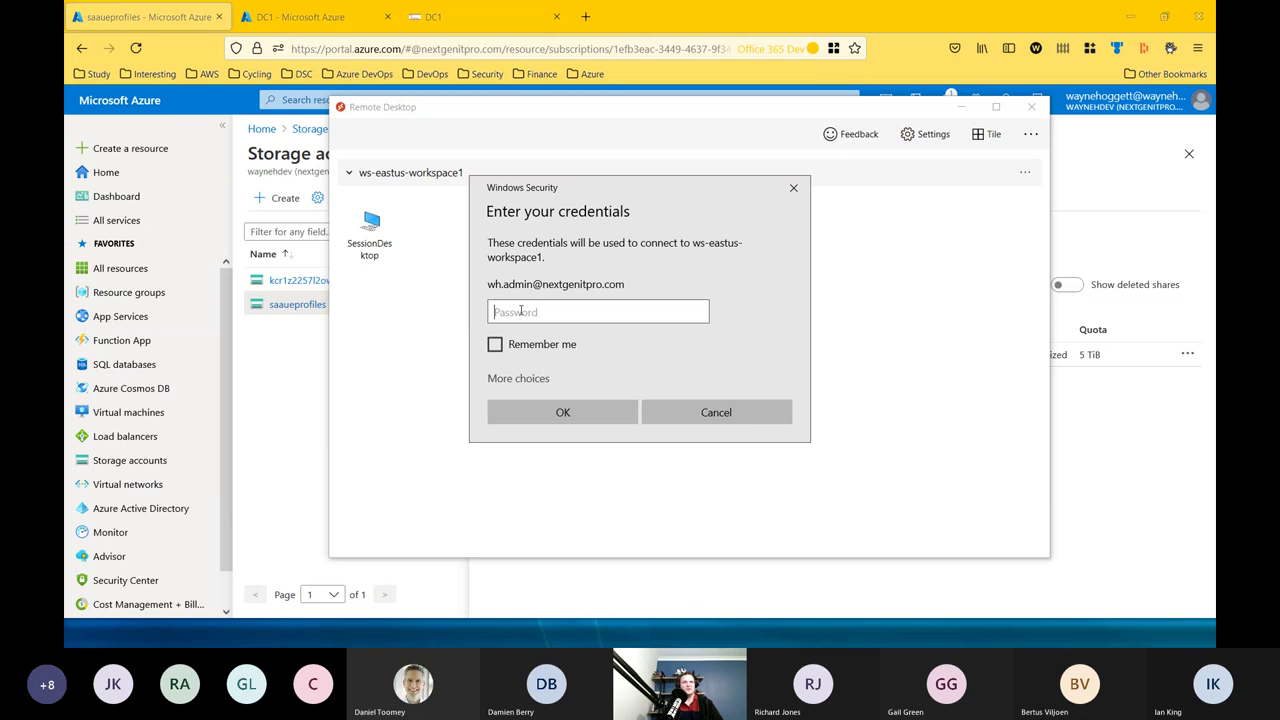
# Enter the account password in the Windows Security prompt and connect to SessionDesktop.
pyautogui.write('•••••')
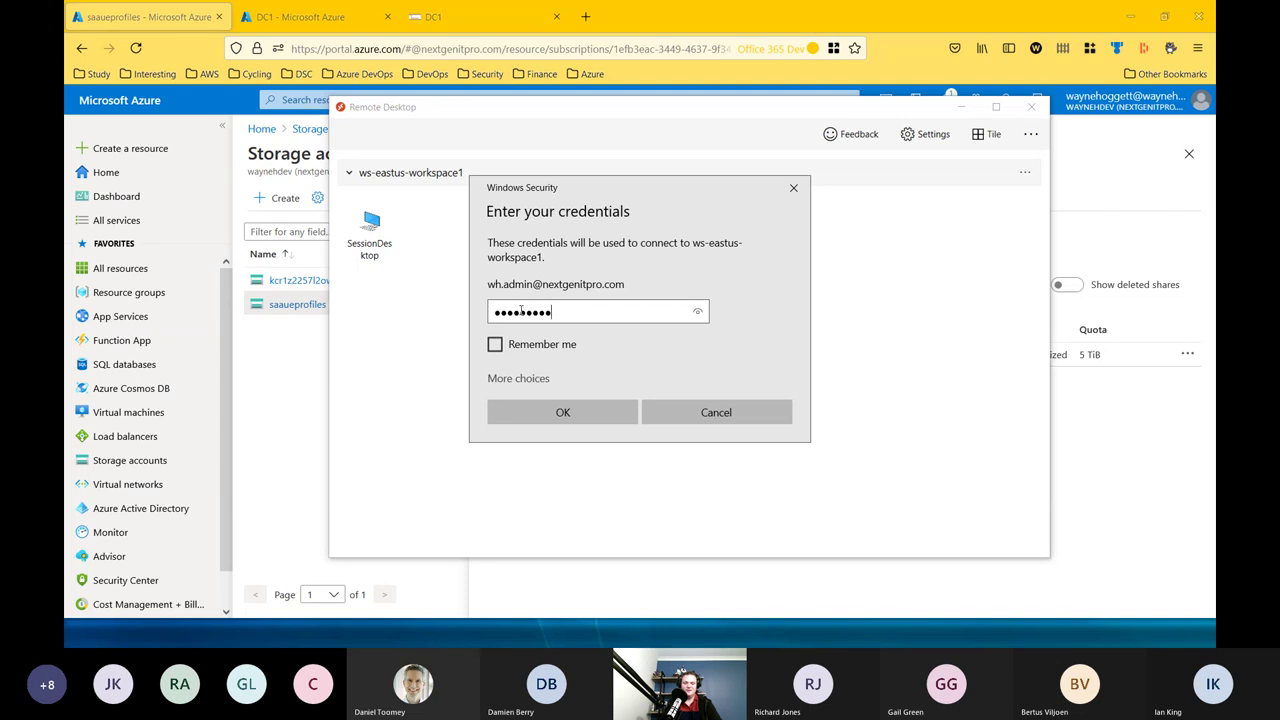
pyautogui.write('••••')
pyautogui.click(552, 408)
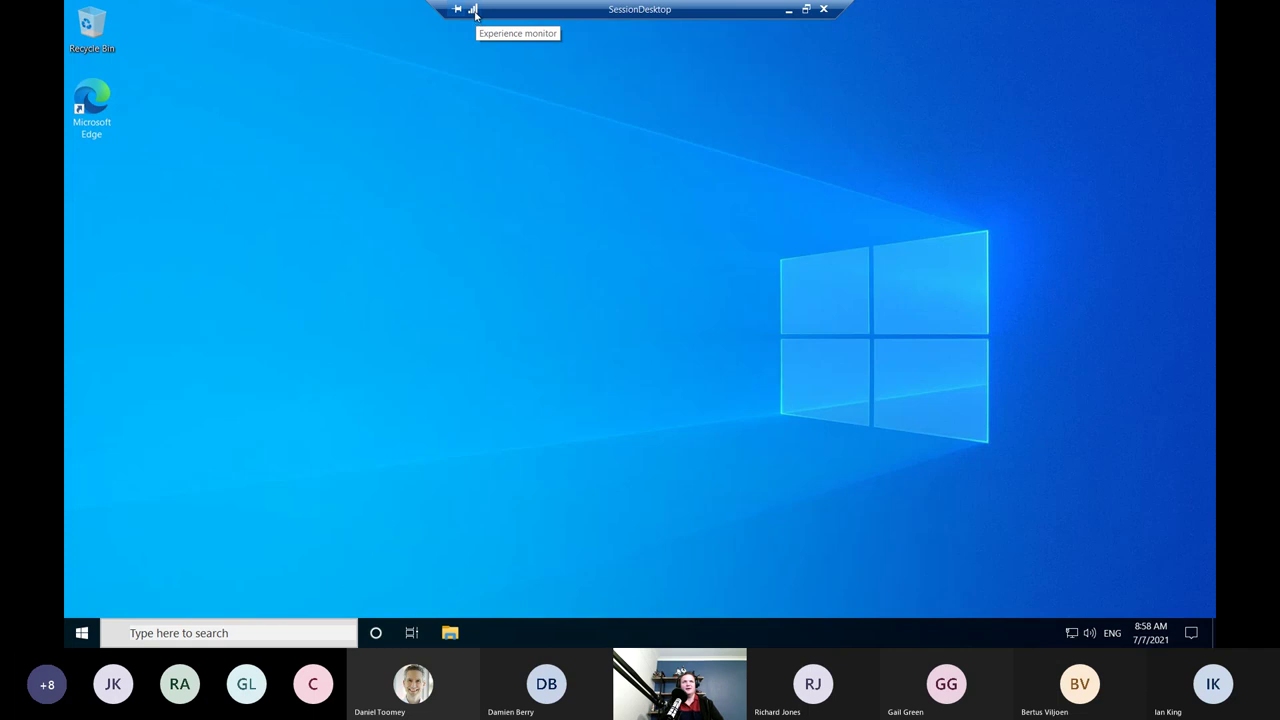
pyautogui.click(475, 13)
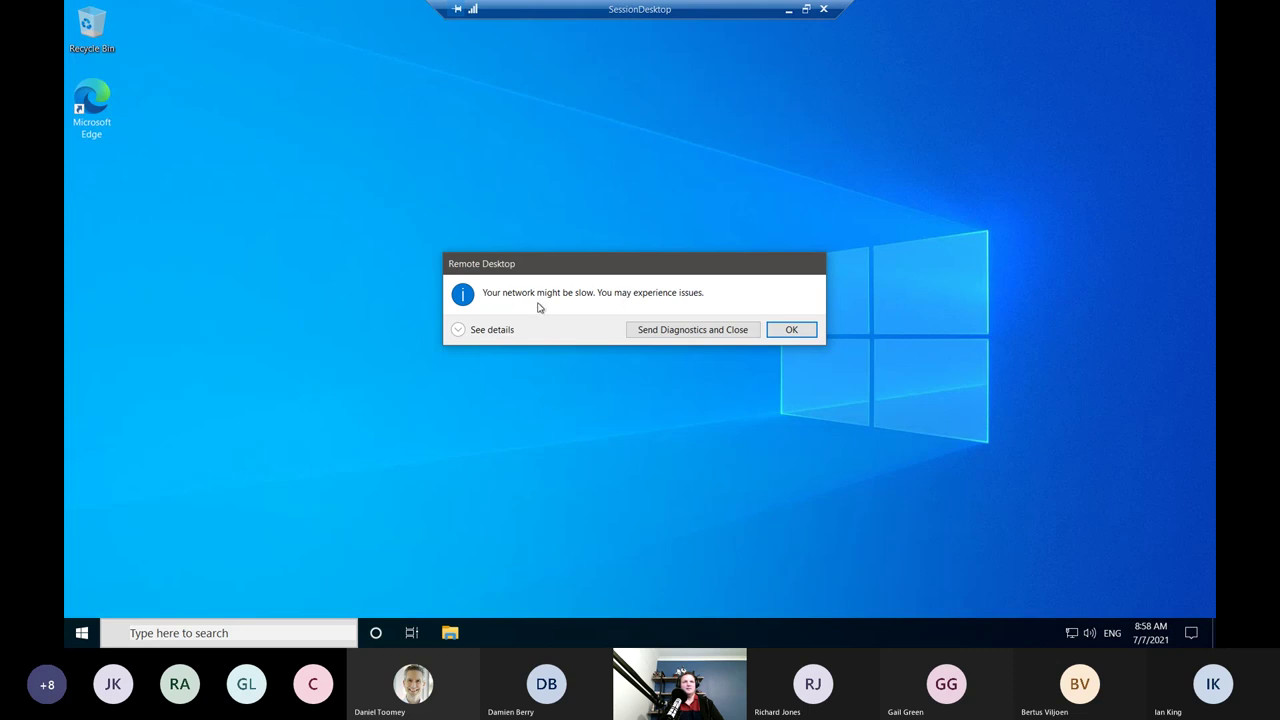
pyautogui.click(780, 335)
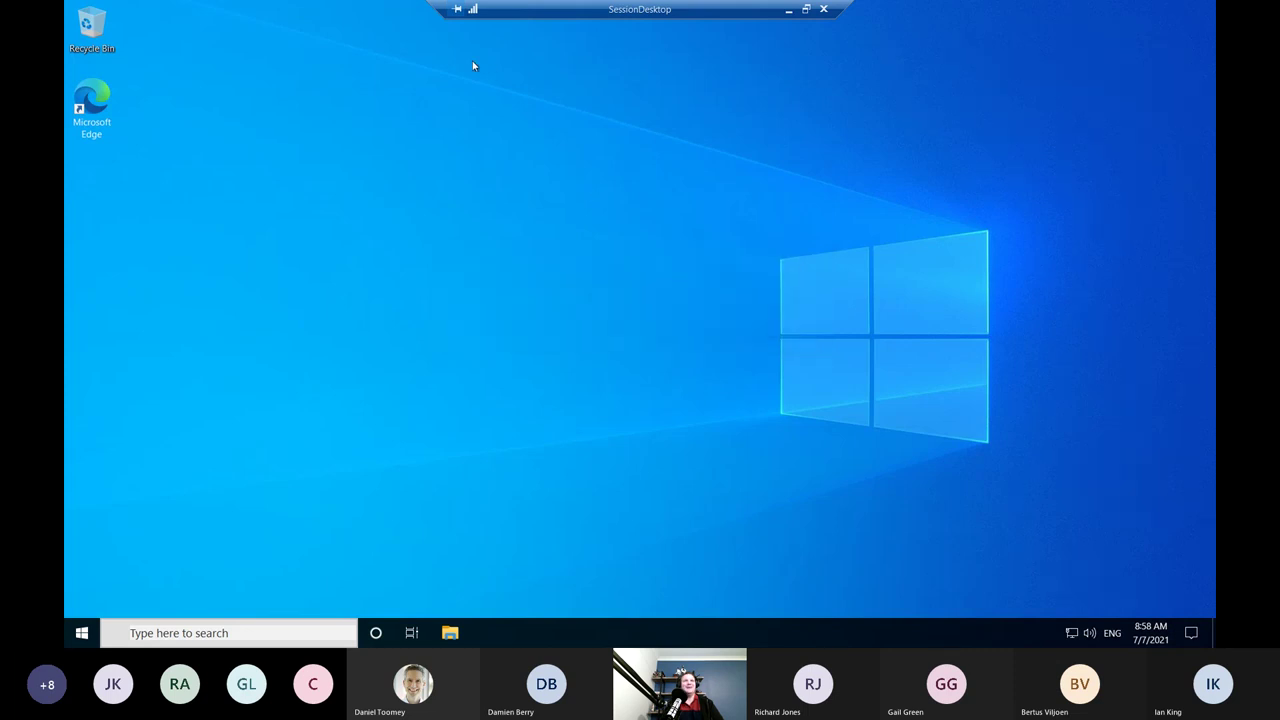
pyautogui.click(476, 12)
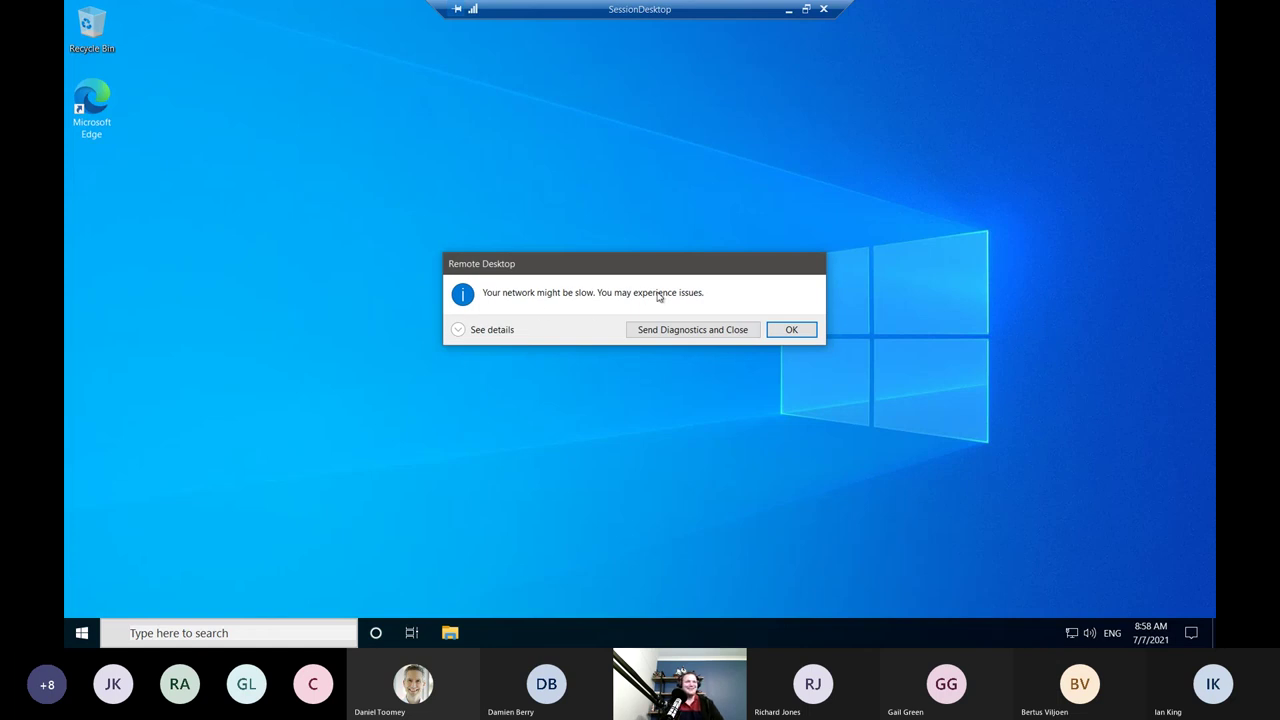
pyautogui.click(481, 336)
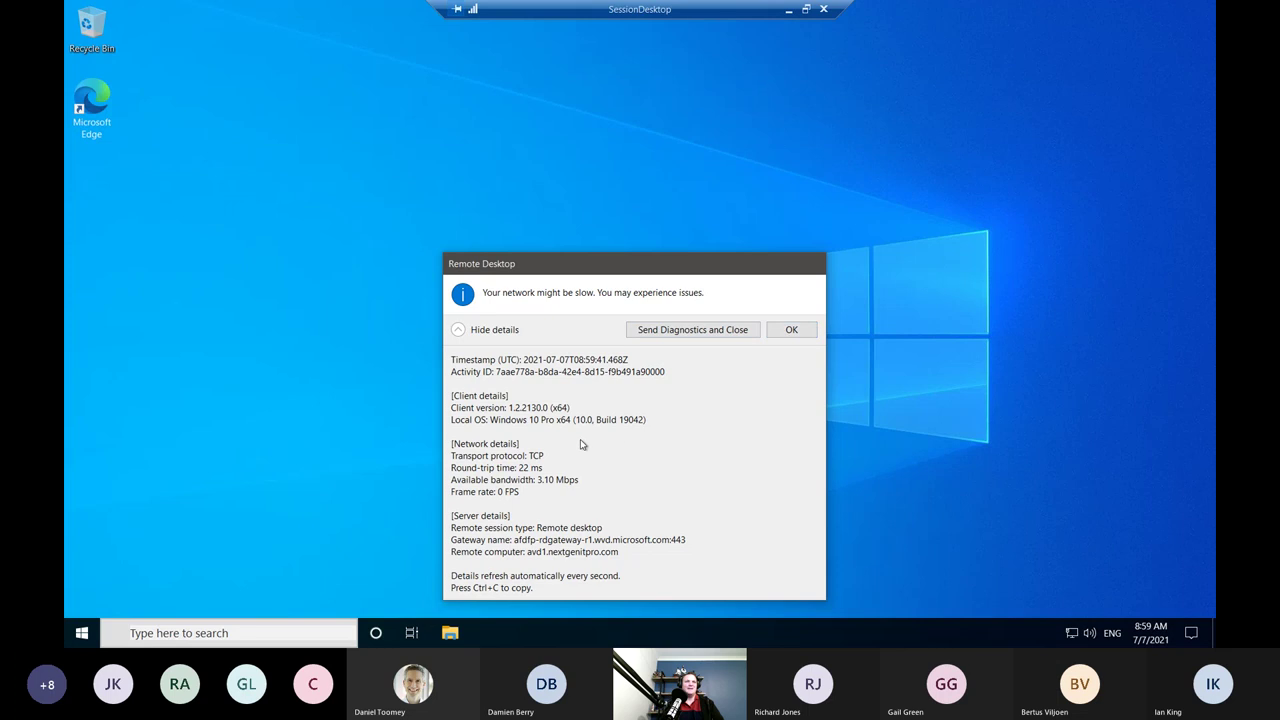
pyautogui.click(791, 330)
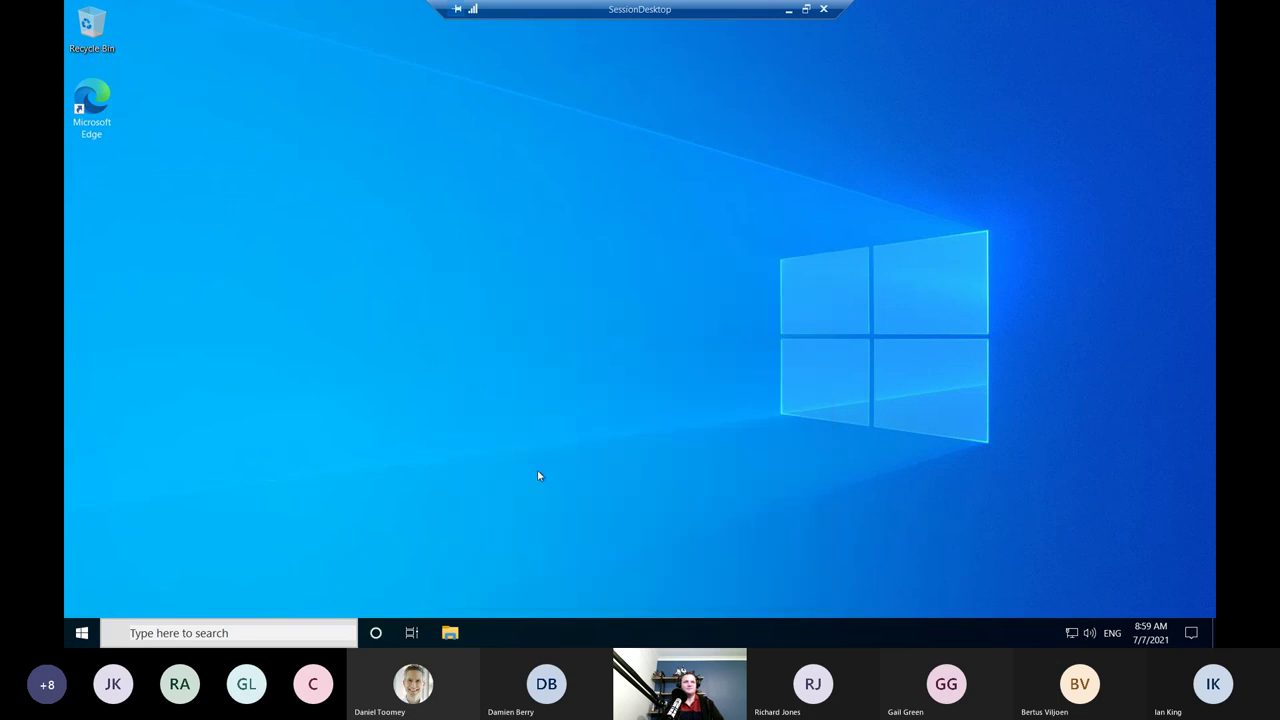
# Open This PC in File Explorer, collapse its groups, and open the wh.admin folder on data (Z:).
pyautogui.click(450, 633)
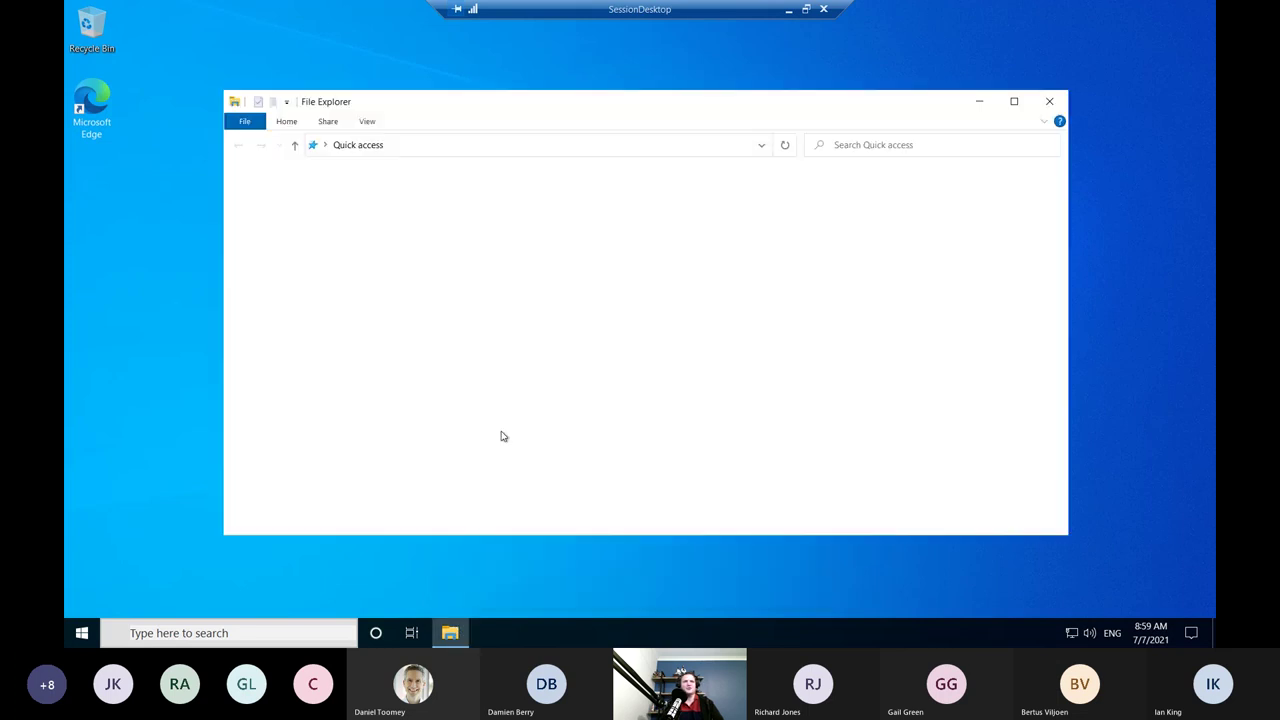
pyautogui.click(270, 279)
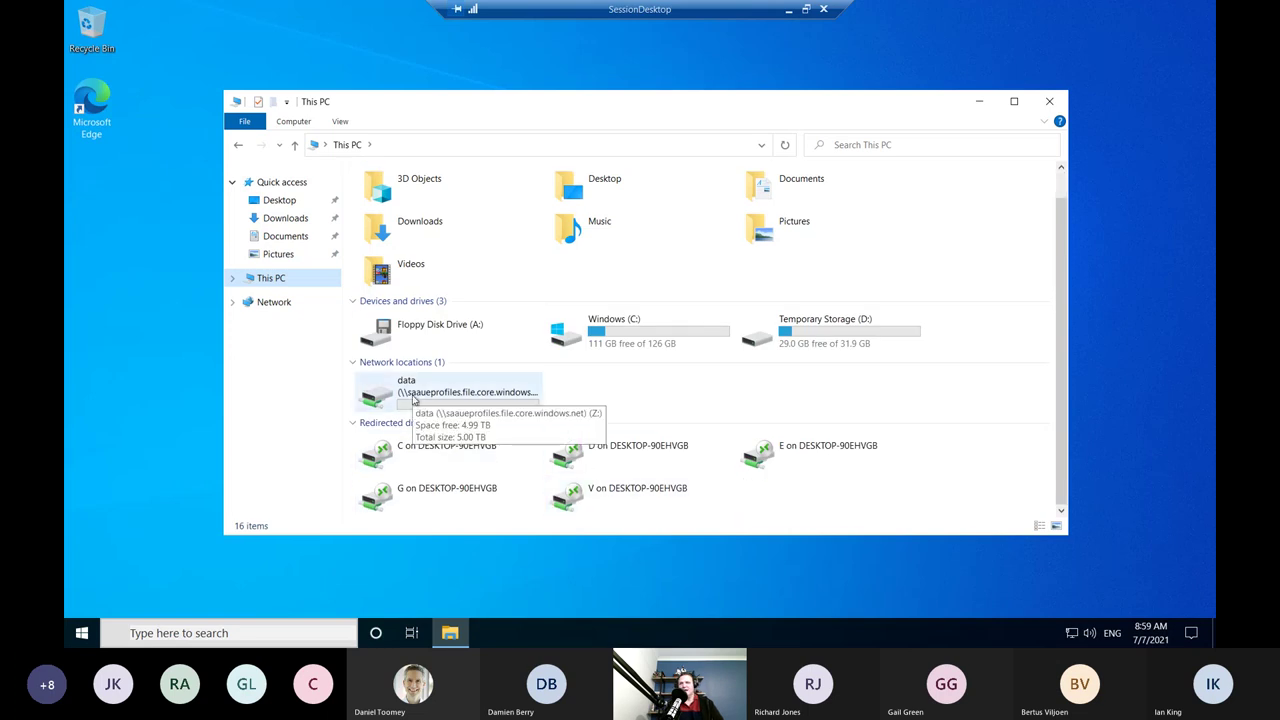
pyautogui.click(355, 424)
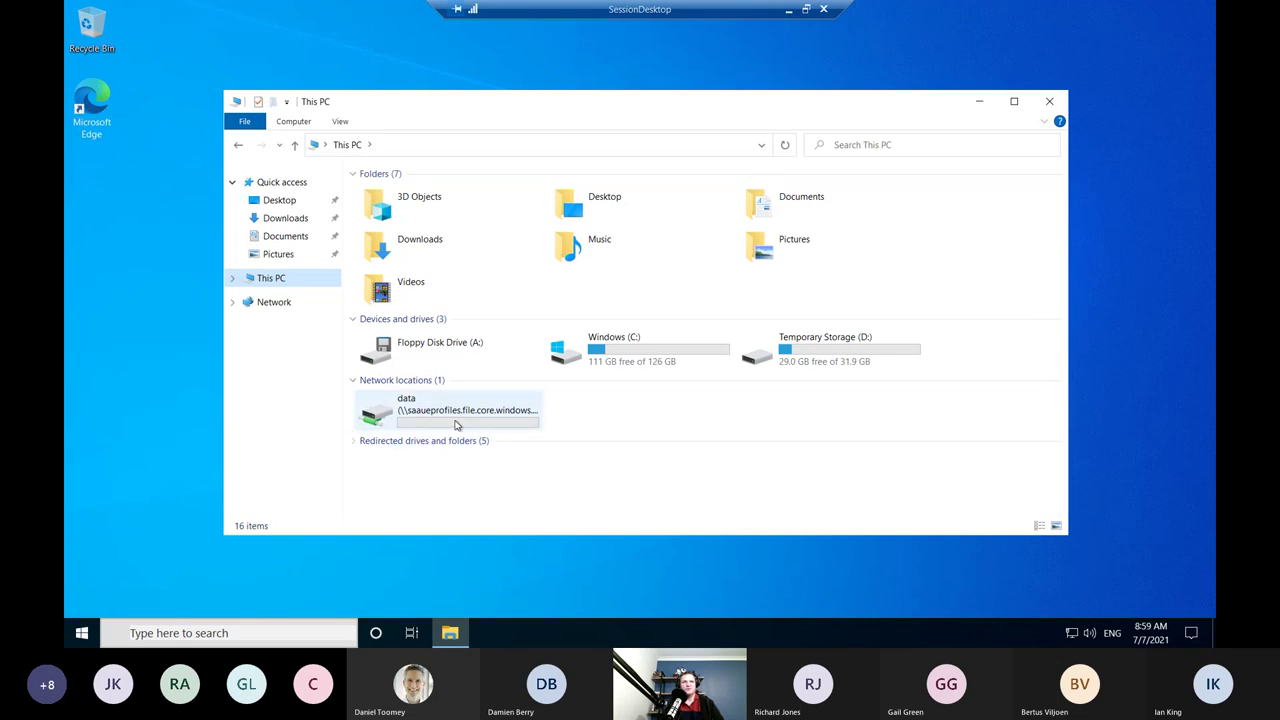
pyautogui.click(355, 319)
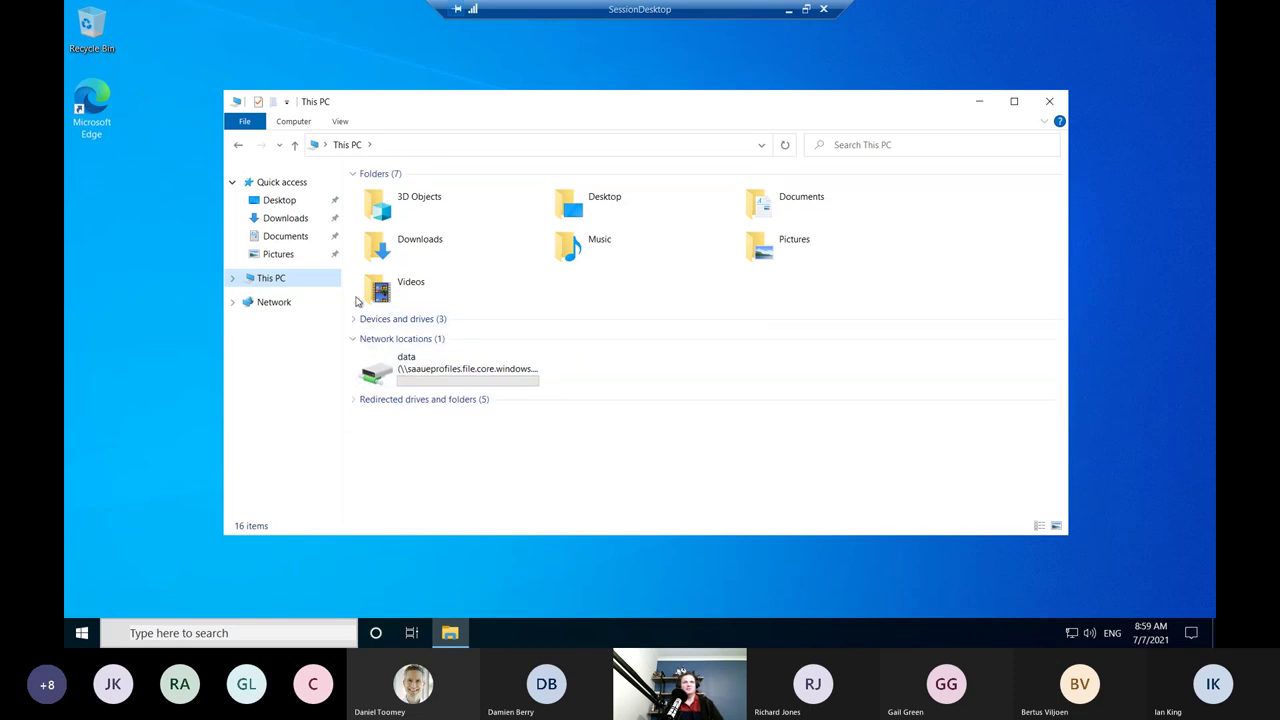
pyautogui.click(355, 174)
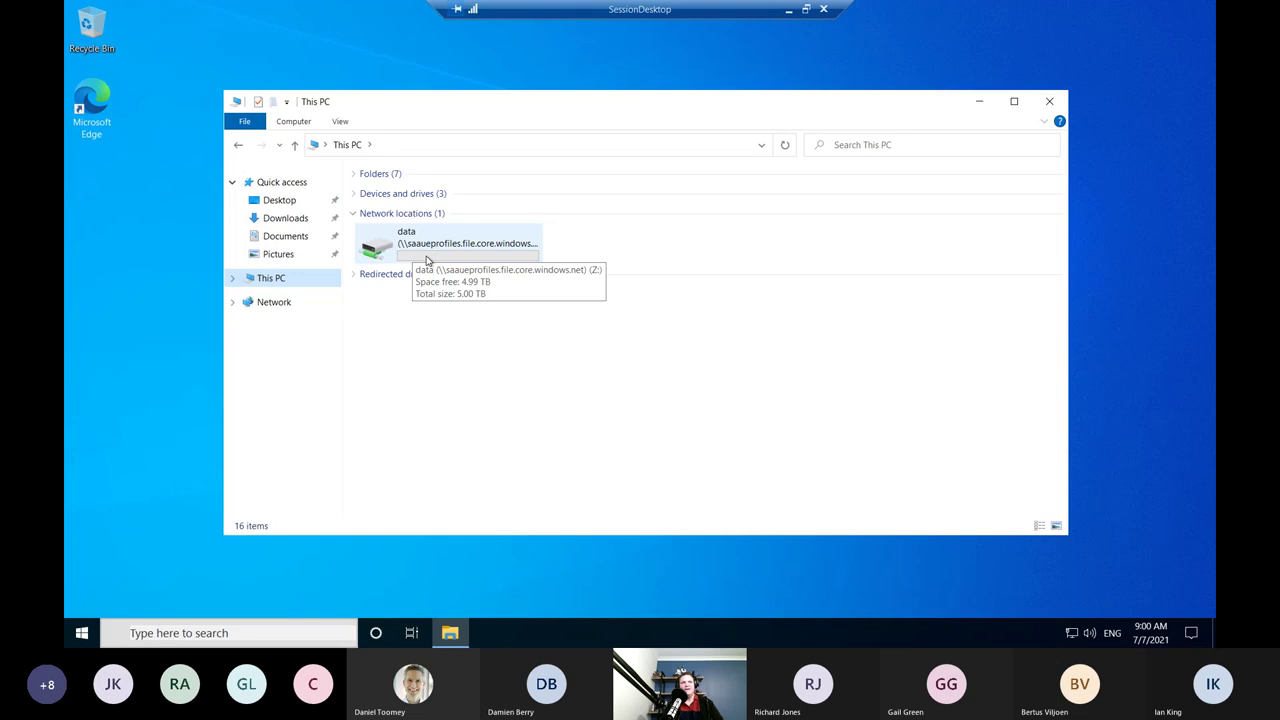
pyautogui.doubleClick(427, 261)
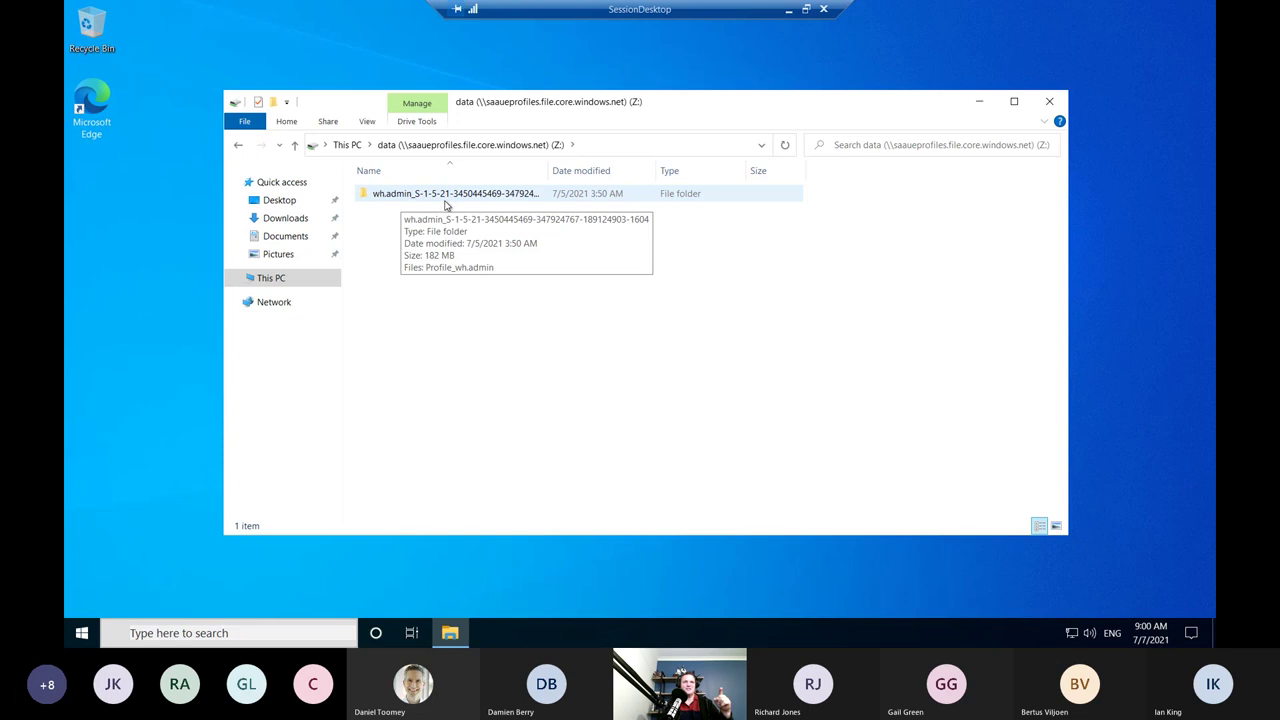
pyautogui.doubleClick(446, 195)
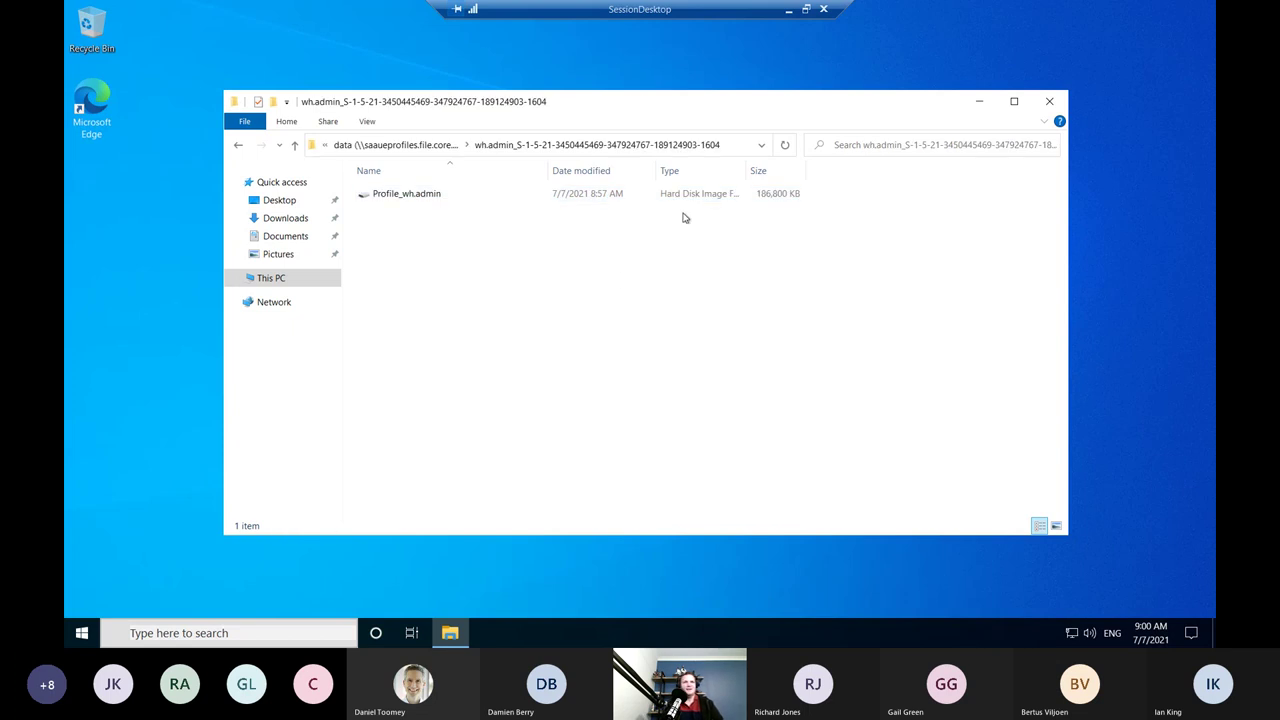
# Turn off item check boxes, show file name extensions, and auto-fit the Type column beside Profile_wh.admin.vhd.
pyautogui.click(363, 127)
pyautogui.click(757, 174)
pyautogui.click(364, 122)
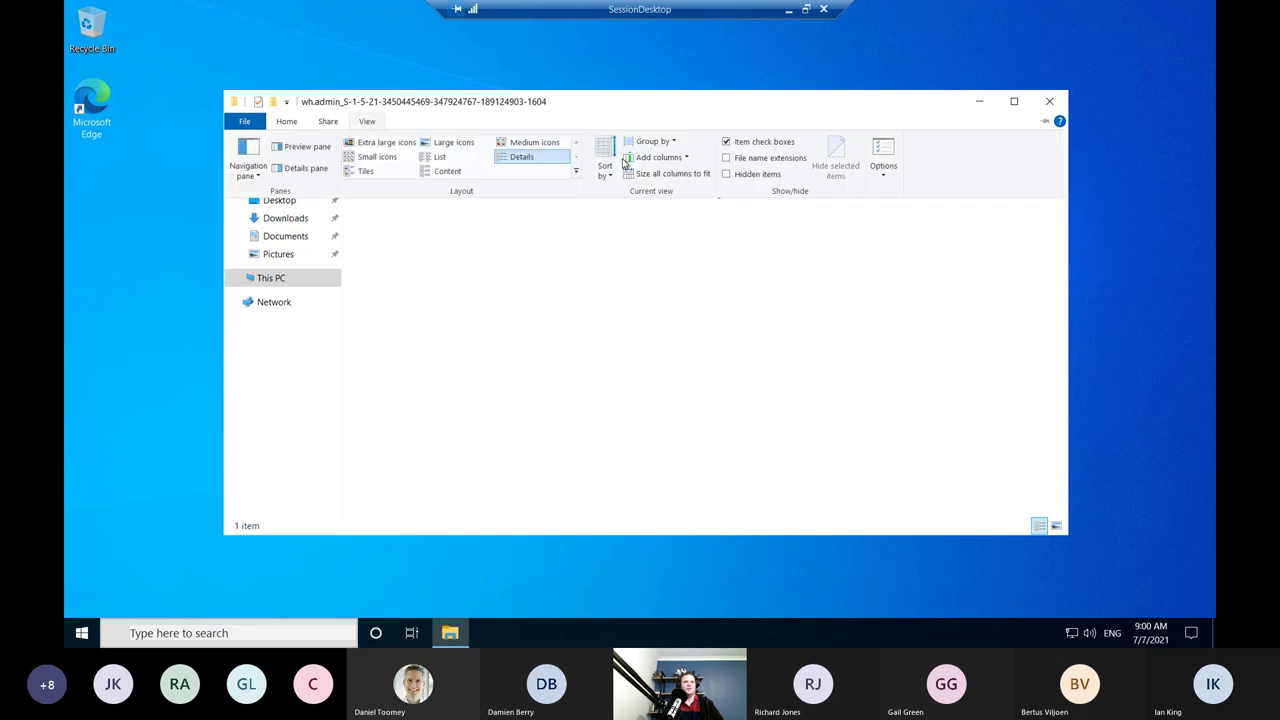
pyautogui.click(755, 149)
pyautogui.click(367, 121)
pyautogui.click(756, 174)
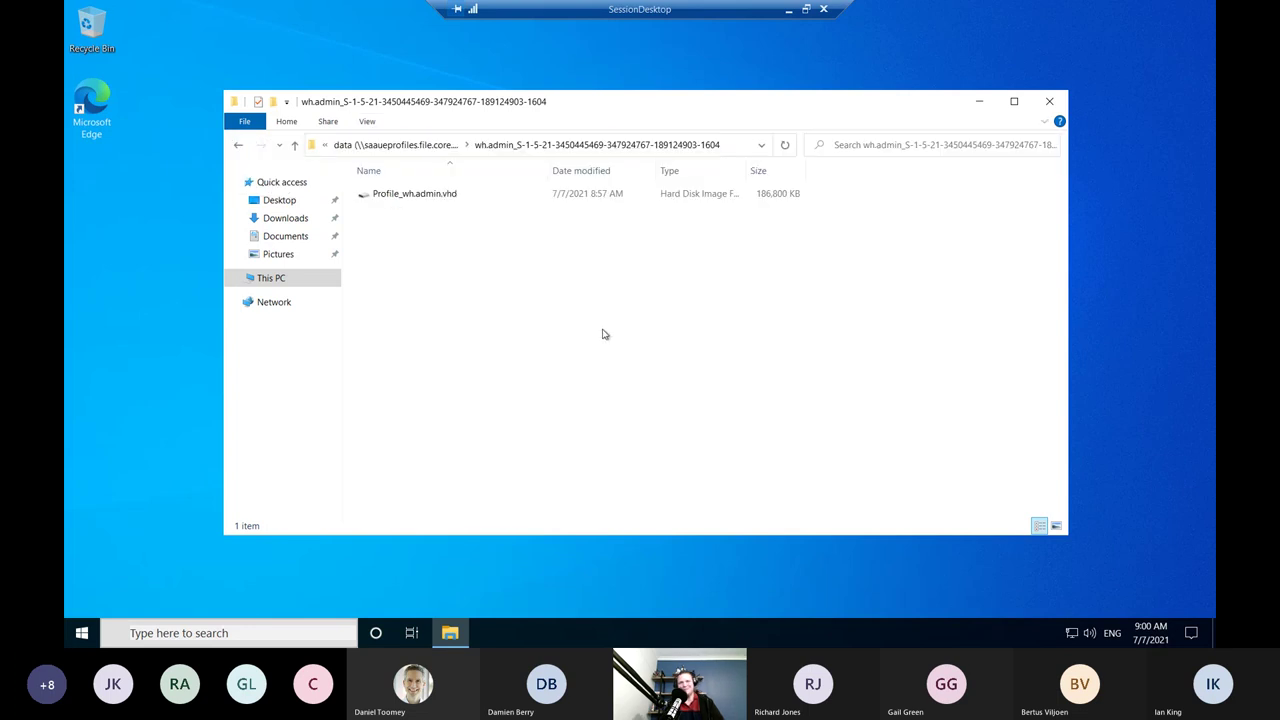
pyautogui.click(770, 195)
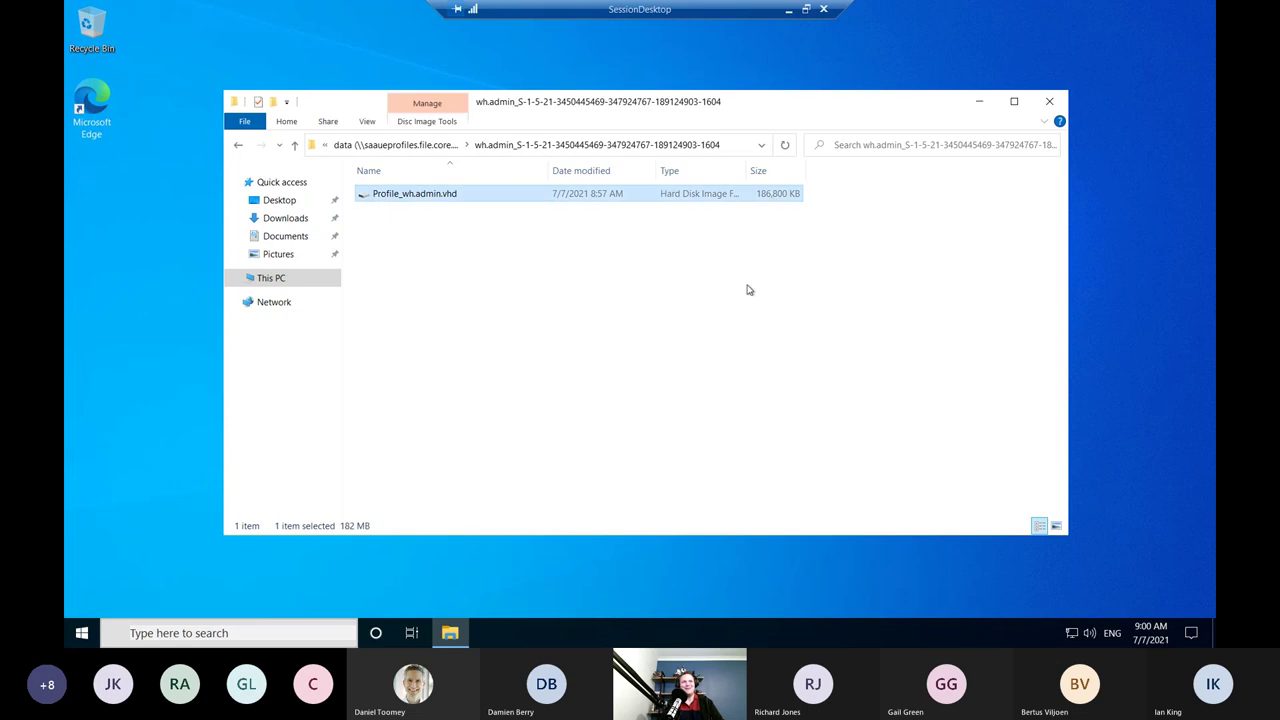
pyautogui.doubleClick(746, 170)
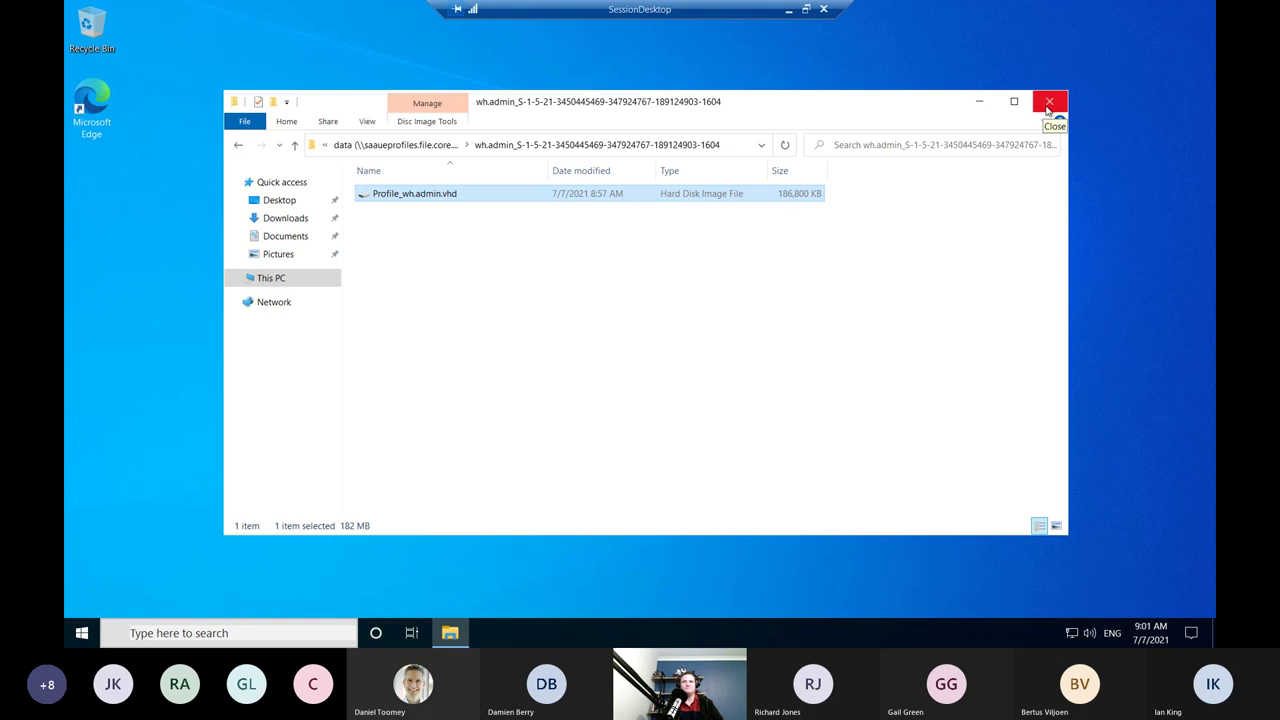
# Close the profile folder, minimize the SessionDesktop session and client, and close Server Manager on DC1.
pyautogui.click(1048, 103)
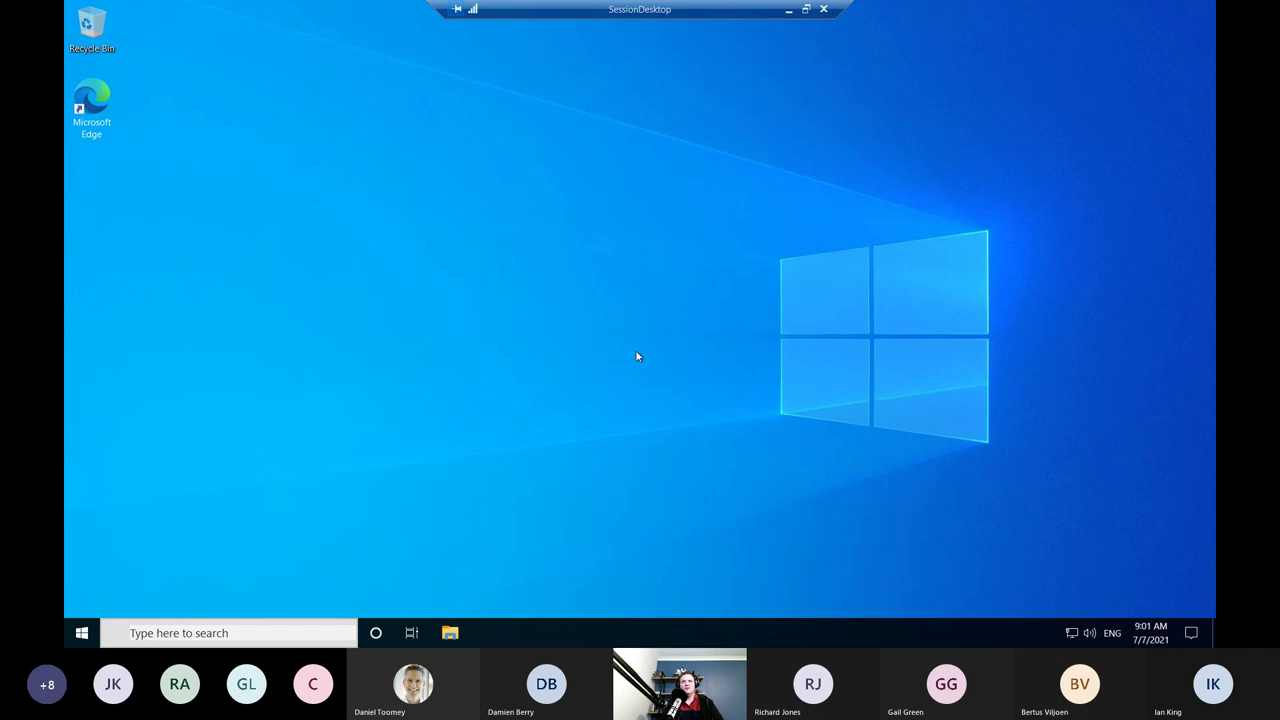
pyautogui.click(82, 632)
pyautogui.click(558, 437)
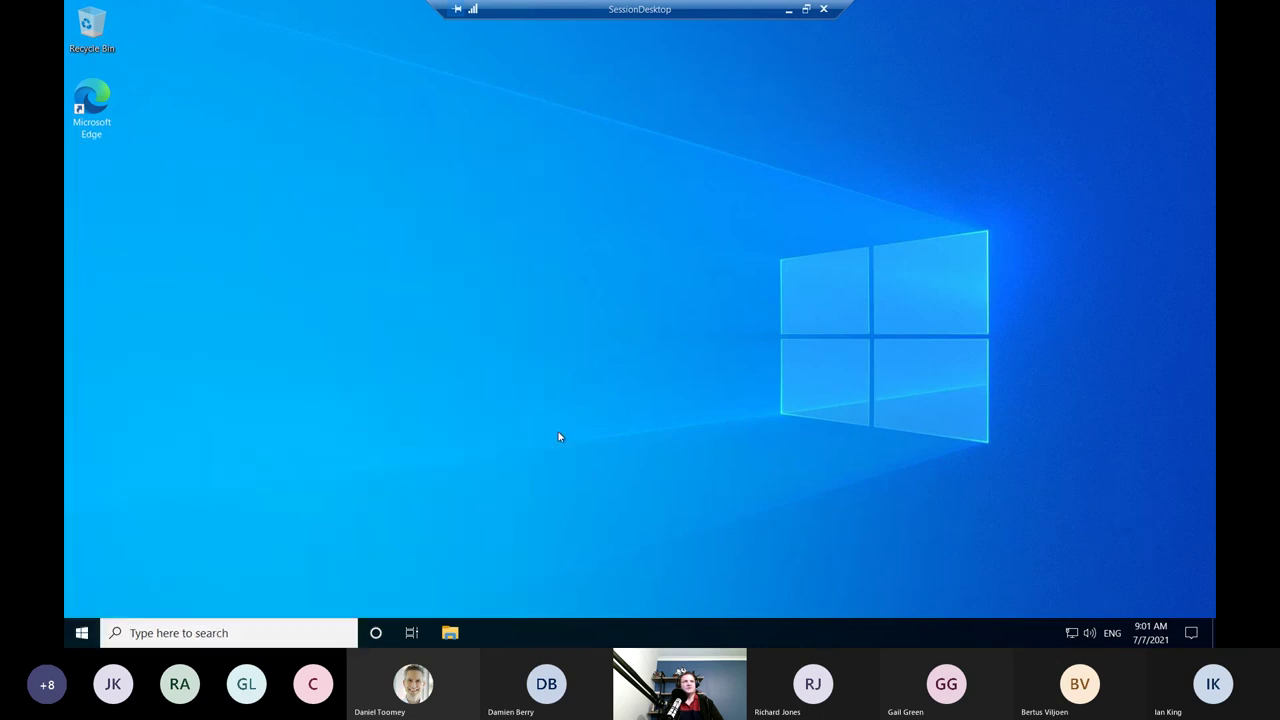
pyautogui.click(790, 10)
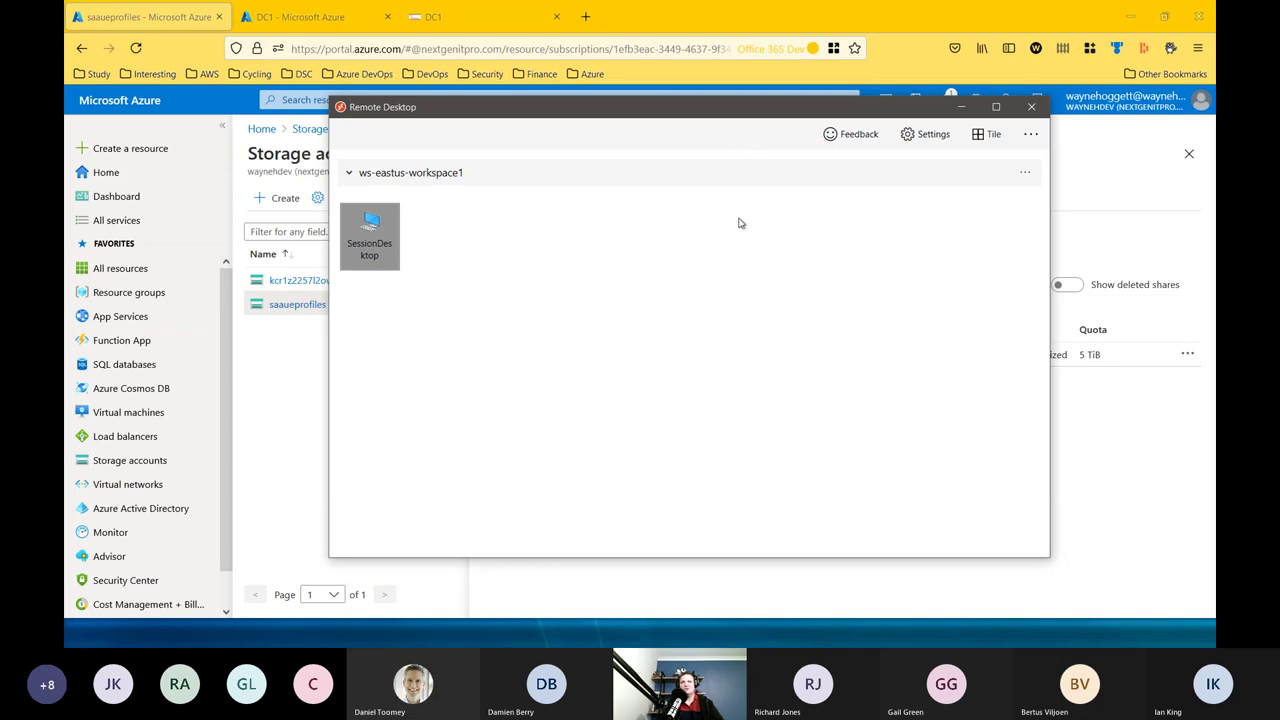
pyautogui.click(975, 110)
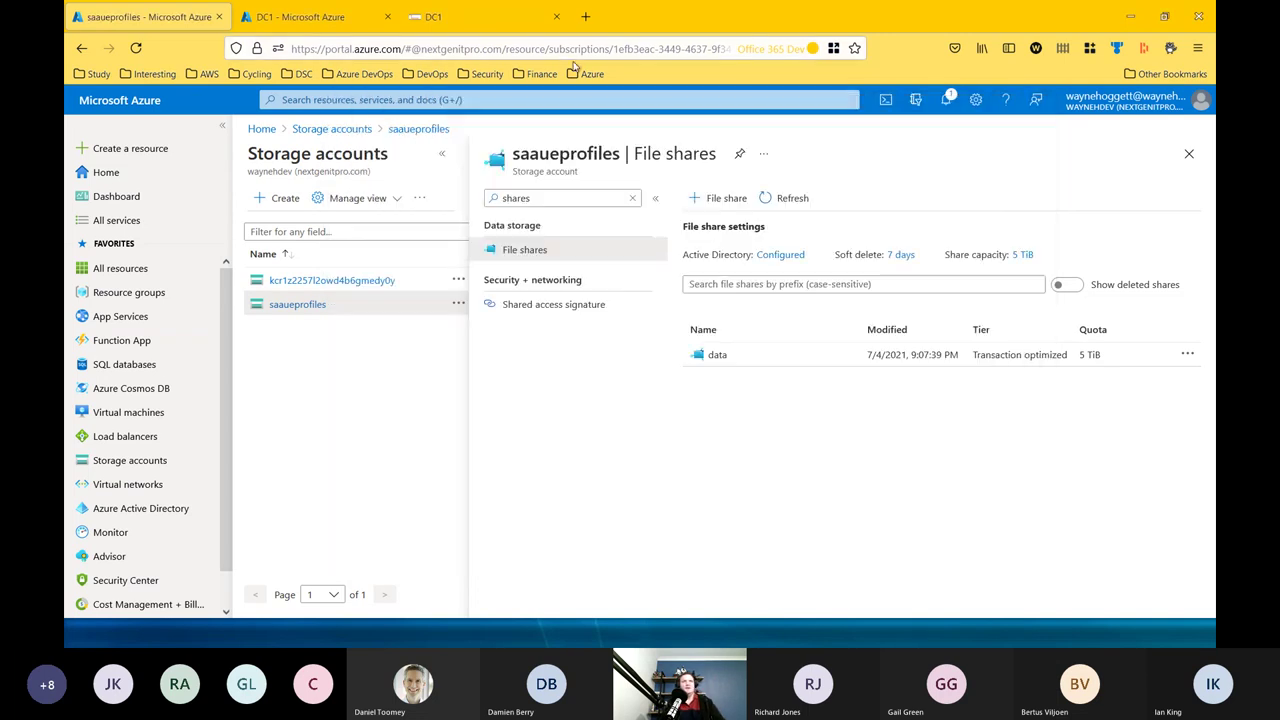
pyautogui.click(488, 20)
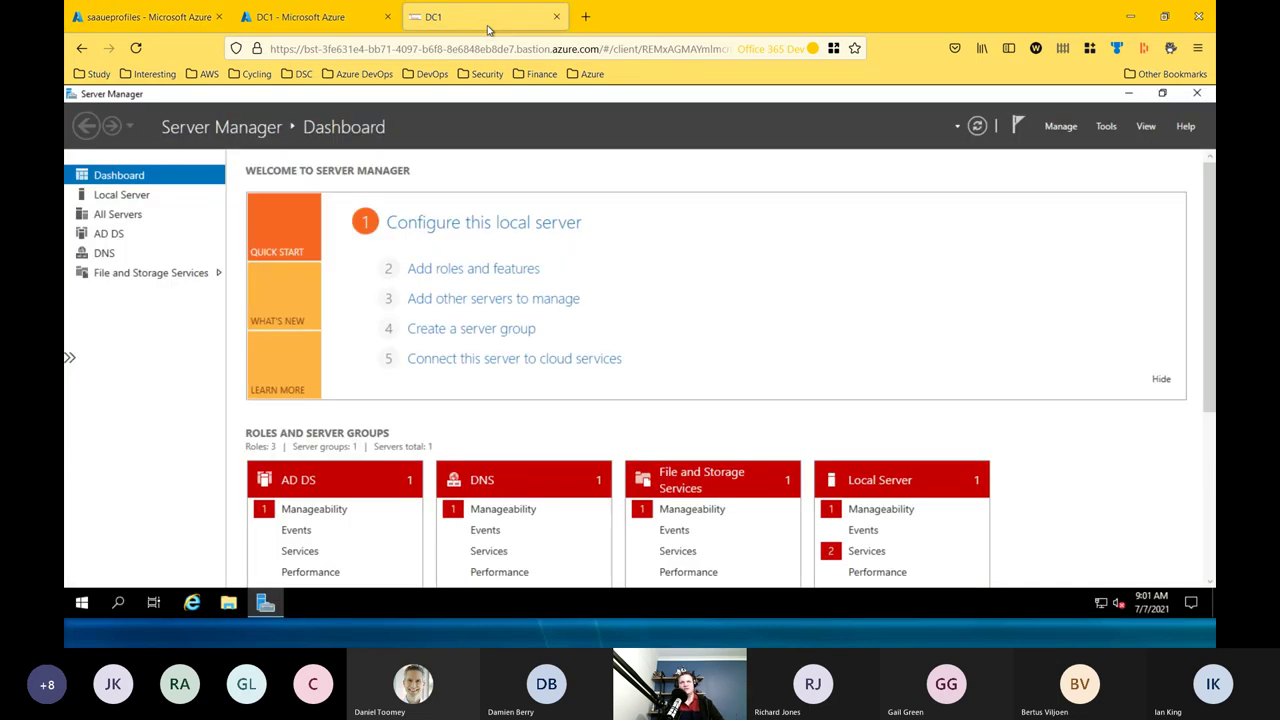
pyautogui.click(1196, 93)
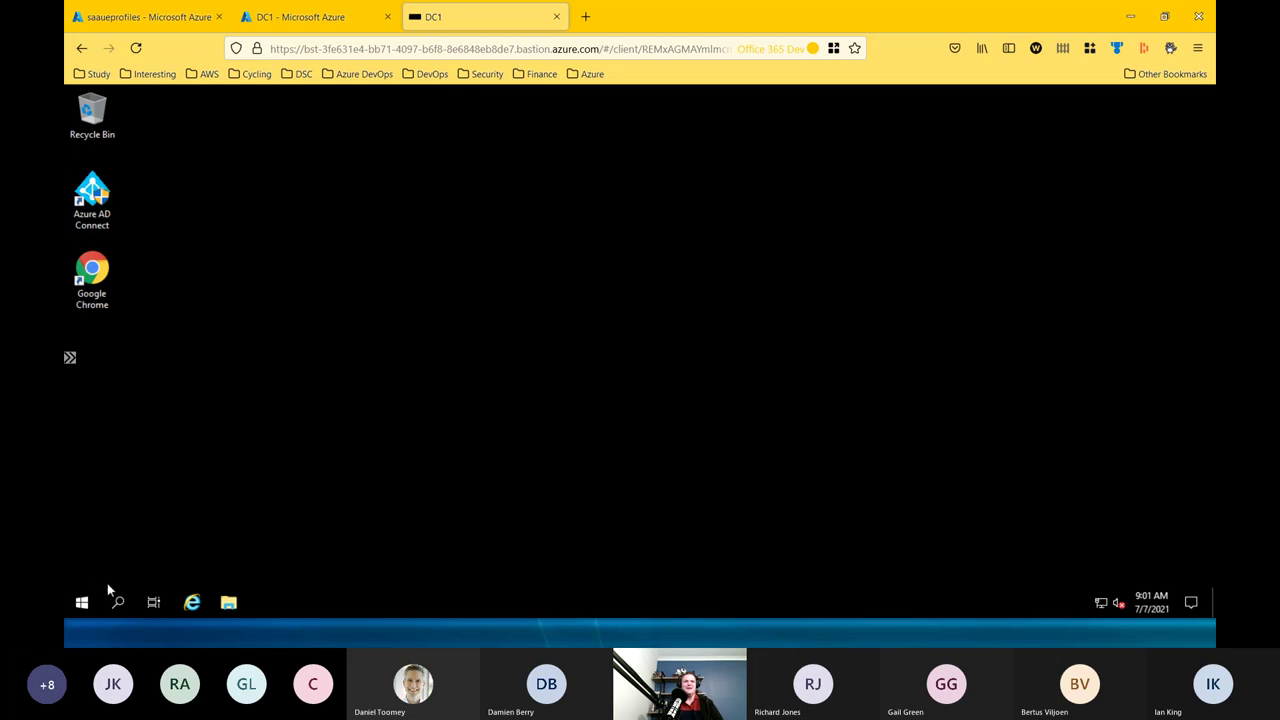
# Run gpmc.msc from the Run box to launch Group Policy Management on DC1.
pyautogui.rightClick(82, 603)
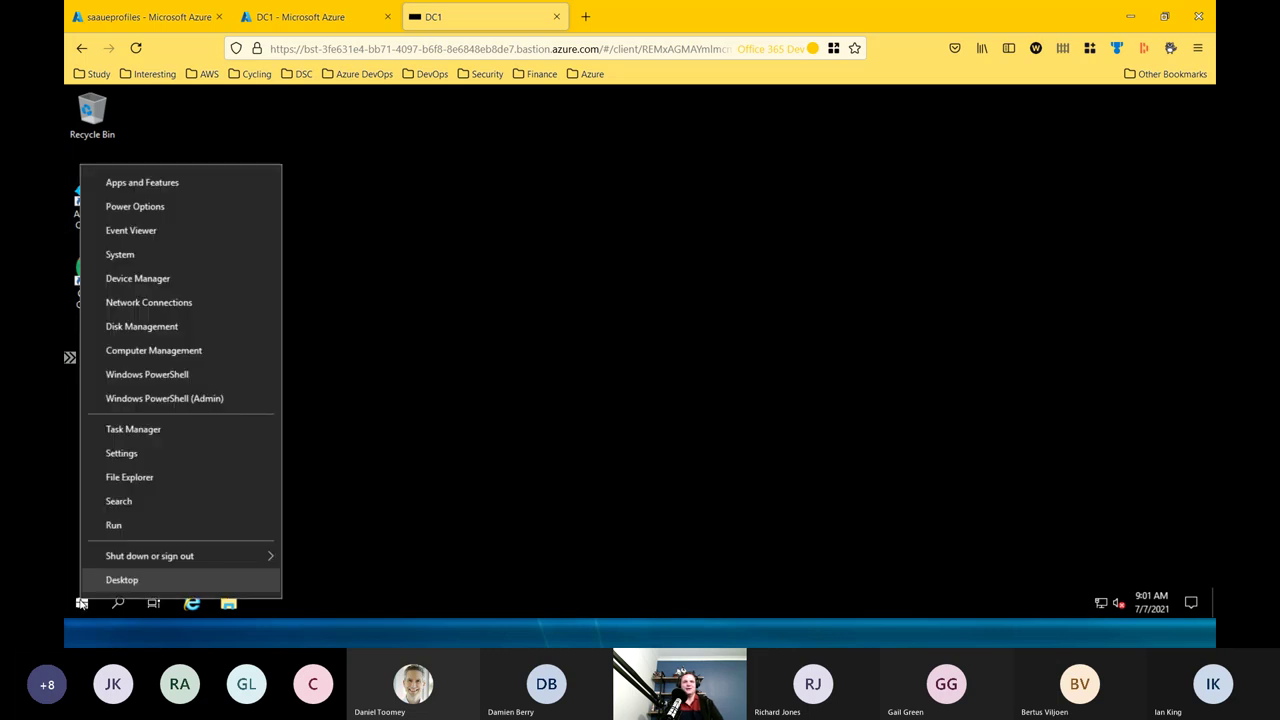
pyautogui.click(114, 525)
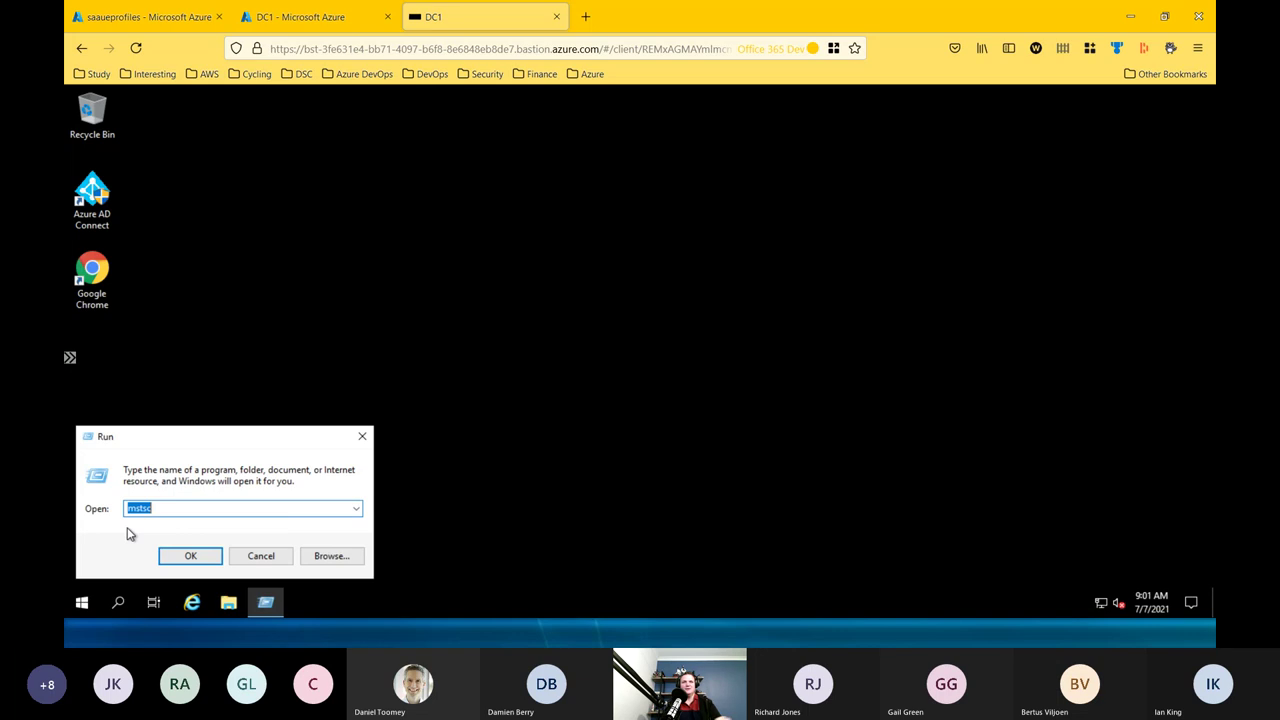
pyautogui.write('gp')
pyautogui.write('msc')
pyautogui.press('Return')
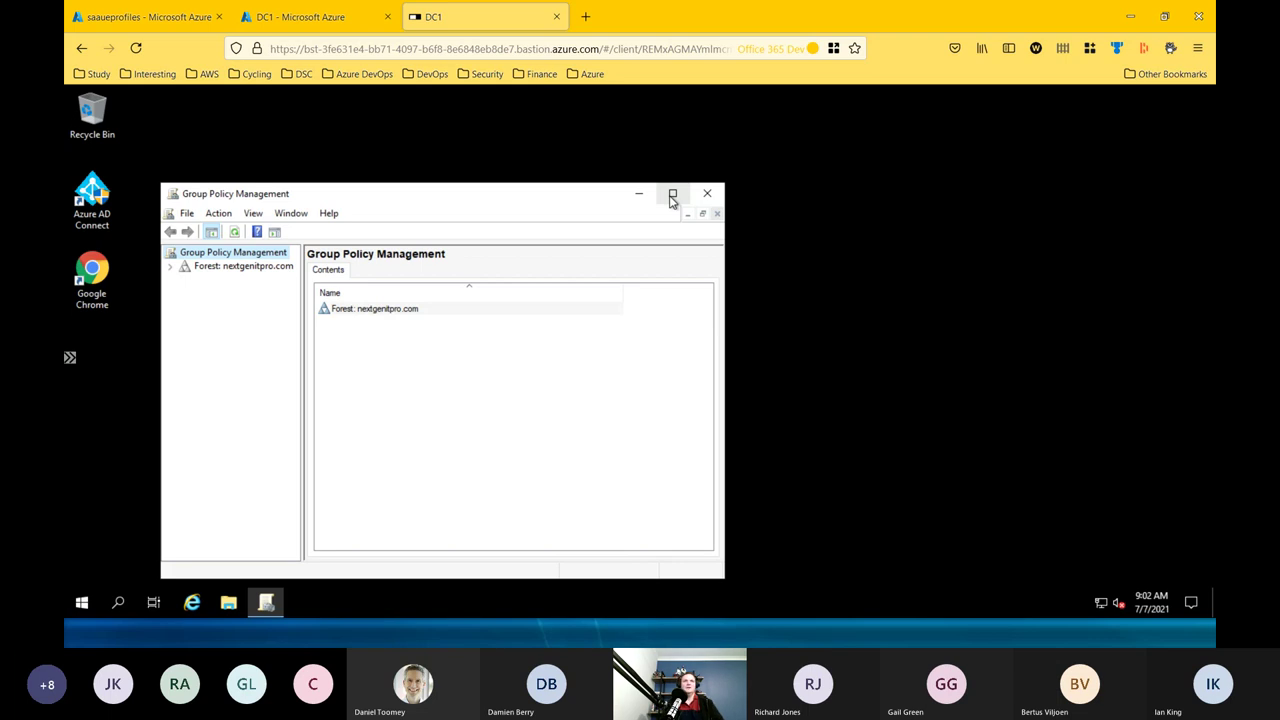
# Expand nextgenitpro.com's Group Policy Objects and show the FSLogix GPO's Settings report.
pyautogui.click(173, 267)
pyautogui.doubleClick(483, 198)
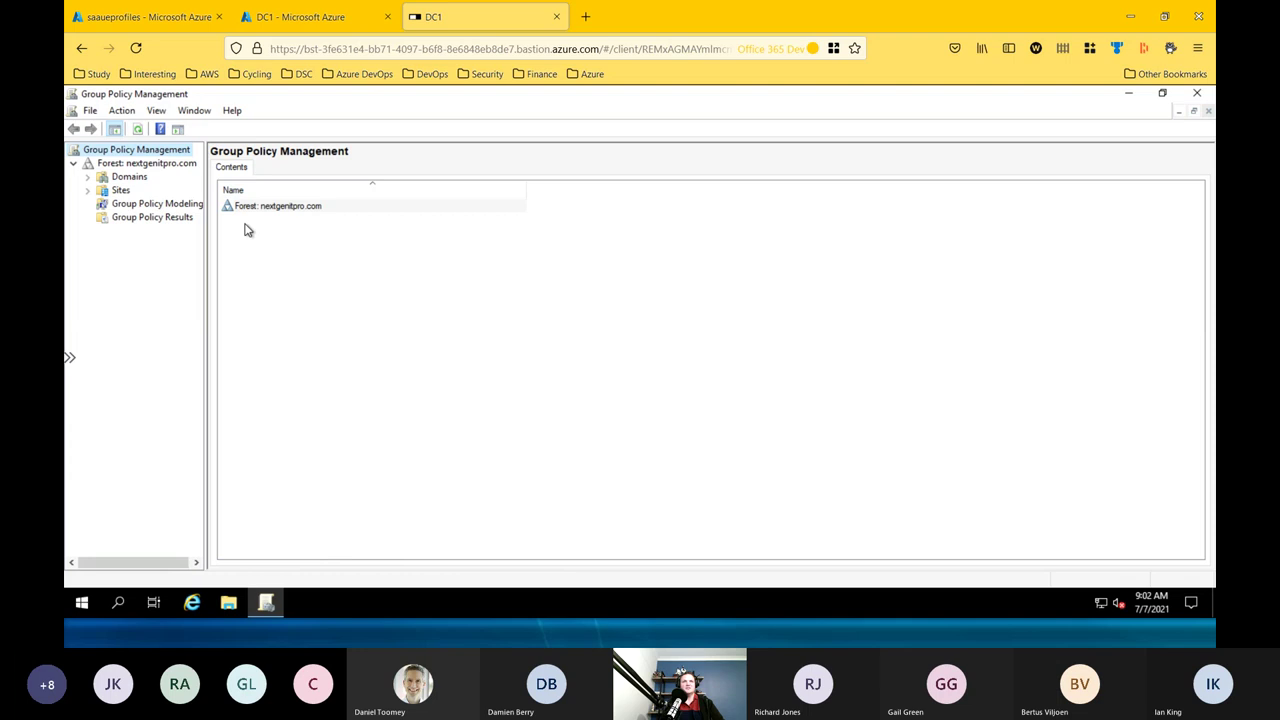
pyautogui.click(87, 177)
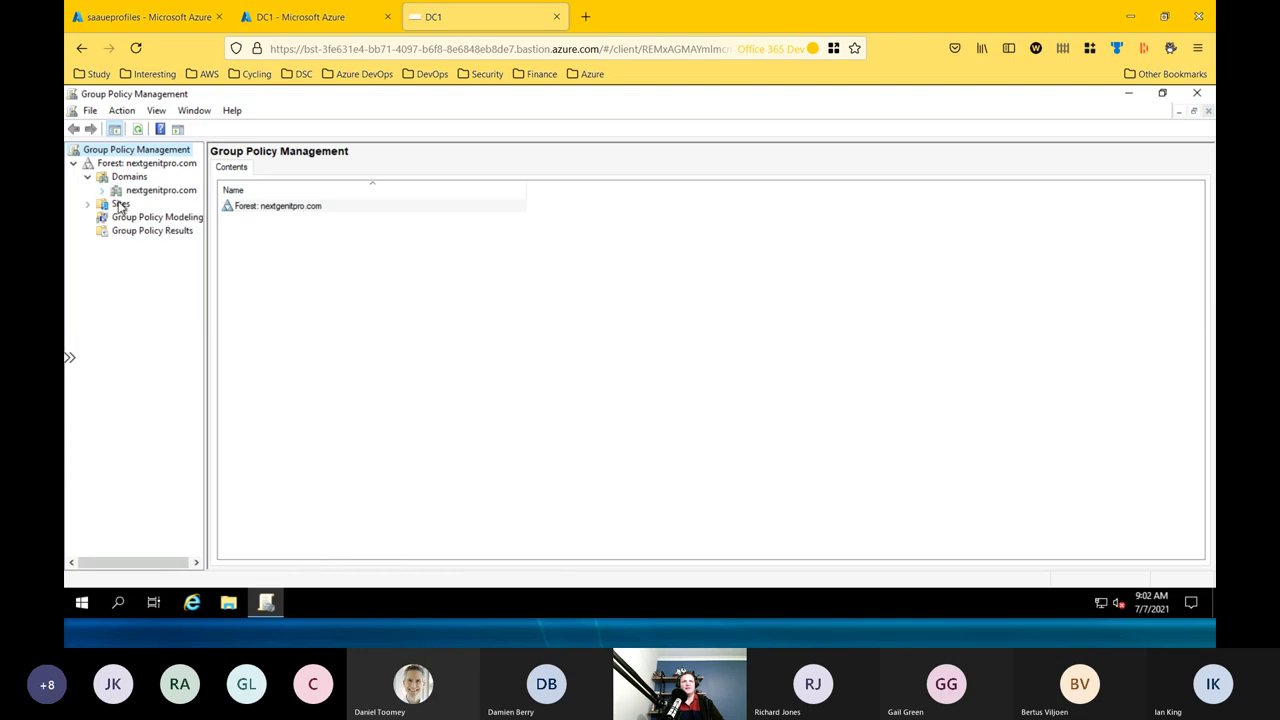
pyautogui.click(101, 190)
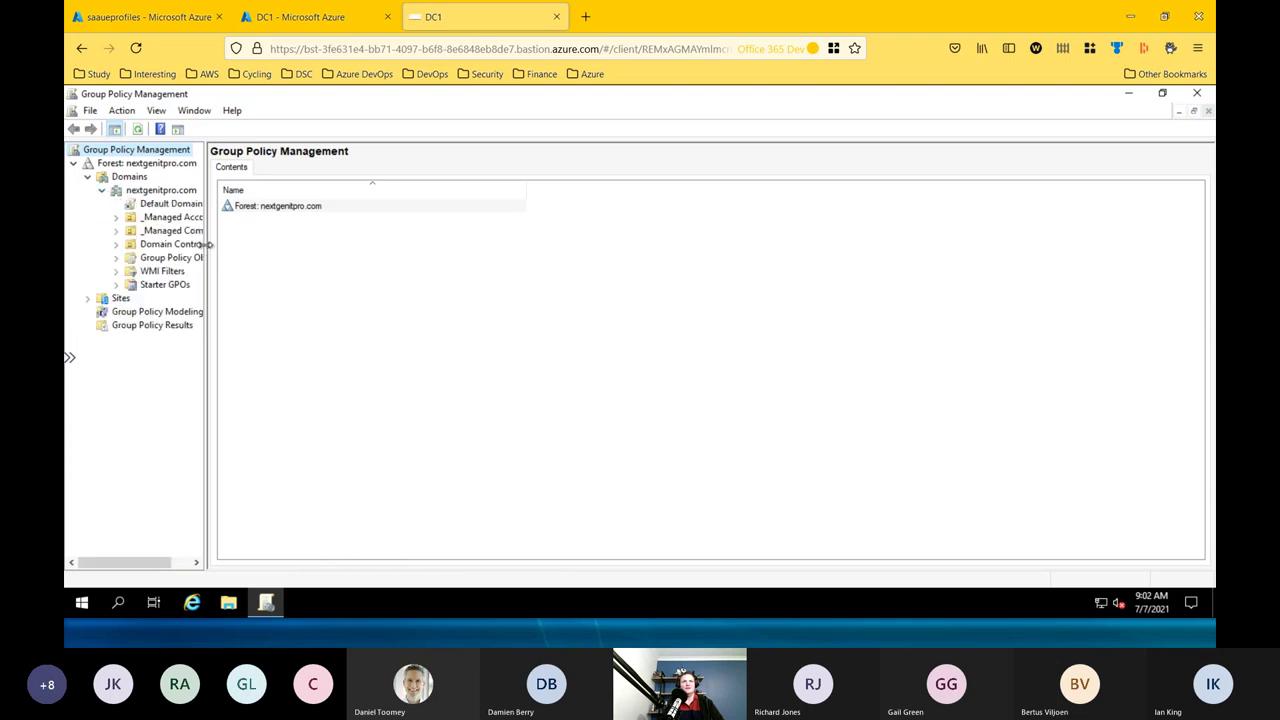
pyautogui.moveTo(205, 244); pyautogui.dragTo(252, 248)
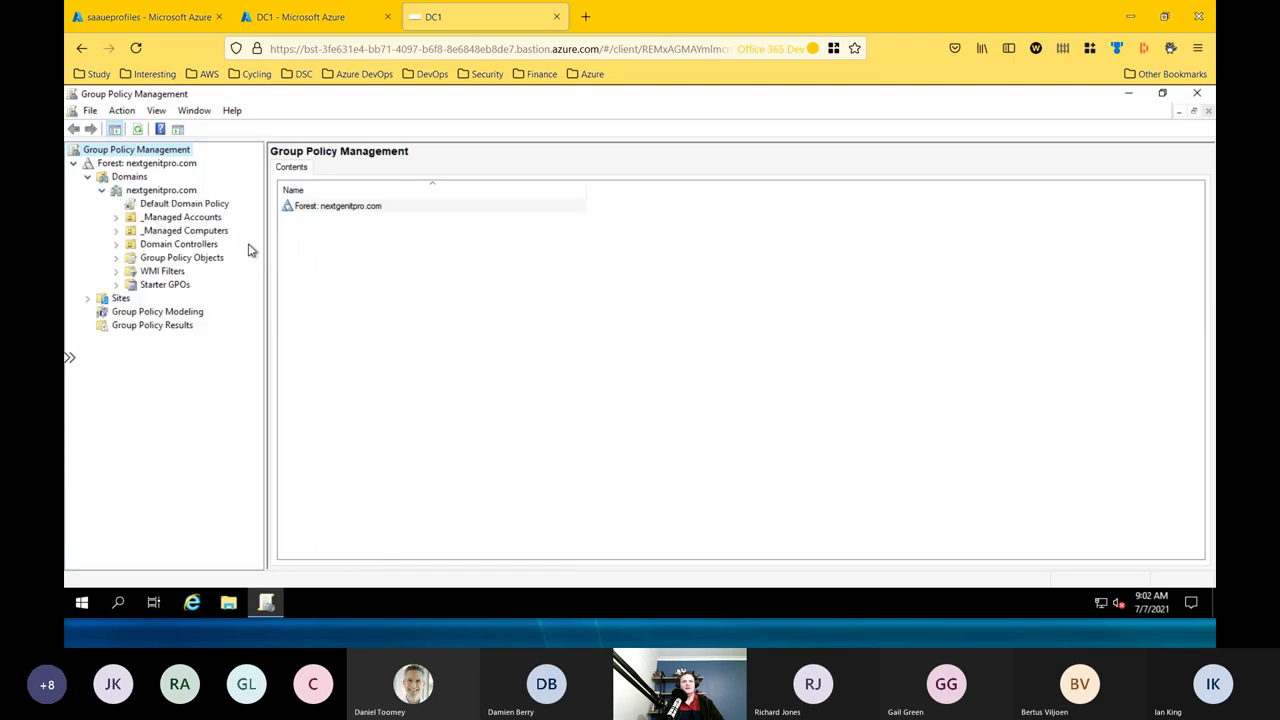
pyautogui.doubleClick(178, 259)
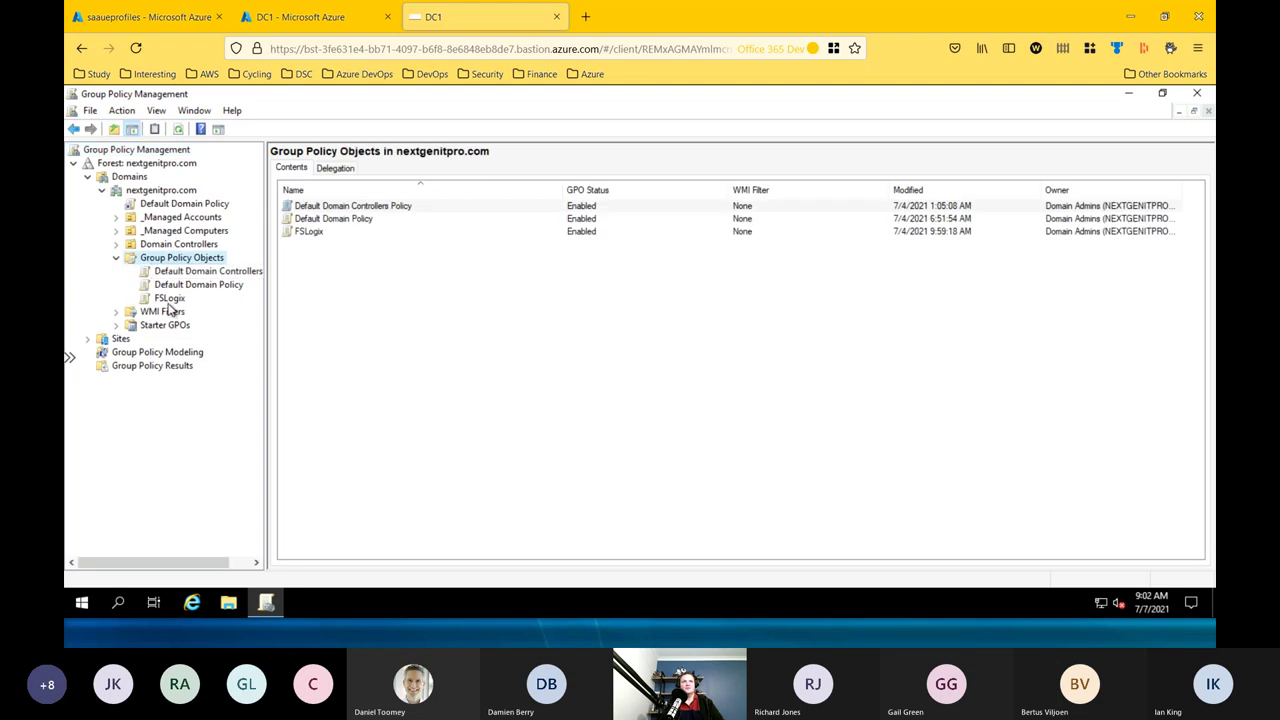
pyautogui.click(169, 298)
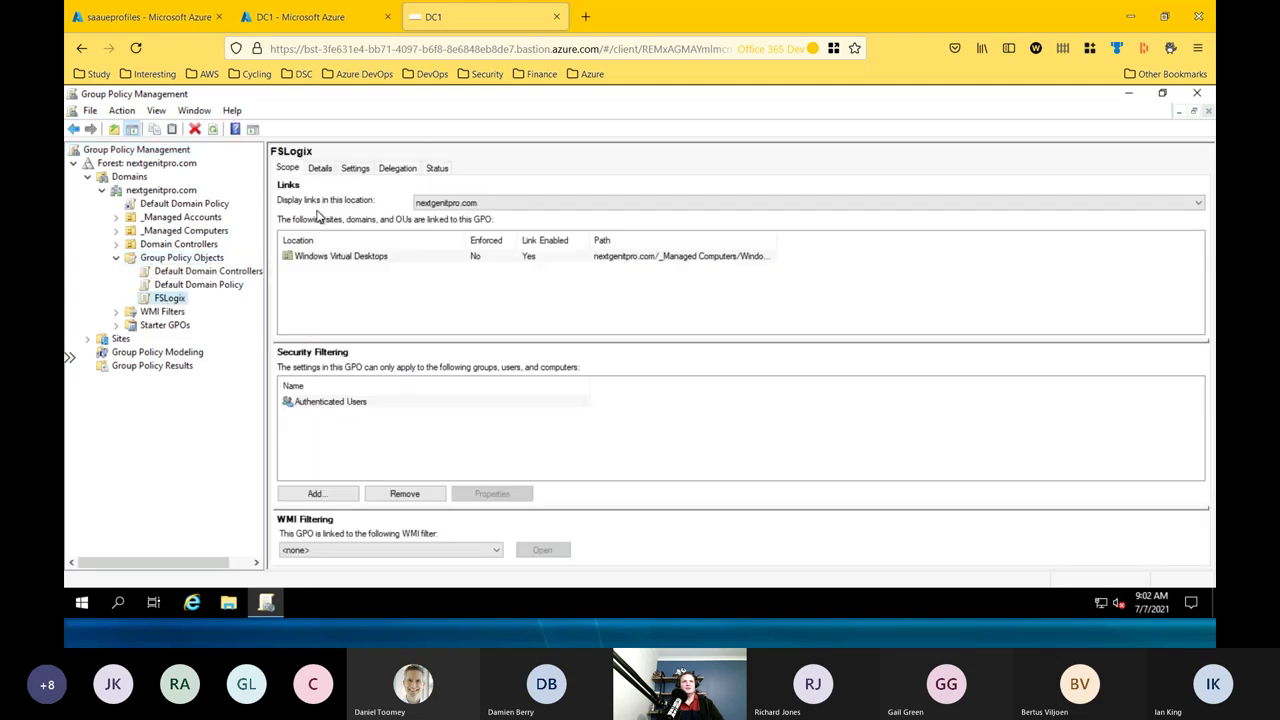
pyautogui.click(355, 169)
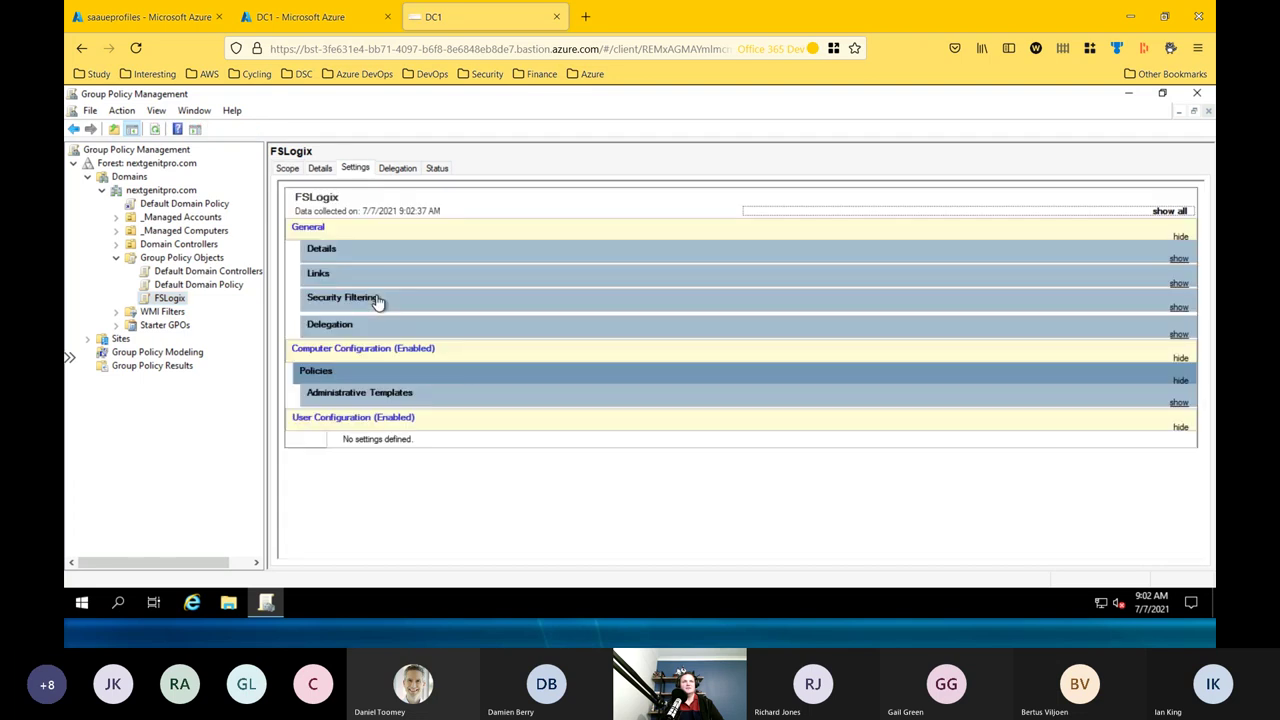
# Expand Administrative Templates and FSLogix/Profile Containers, then highlight the Delete local profile policy.
pyautogui.click(375, 395)
pyautogui.click(392, 438)
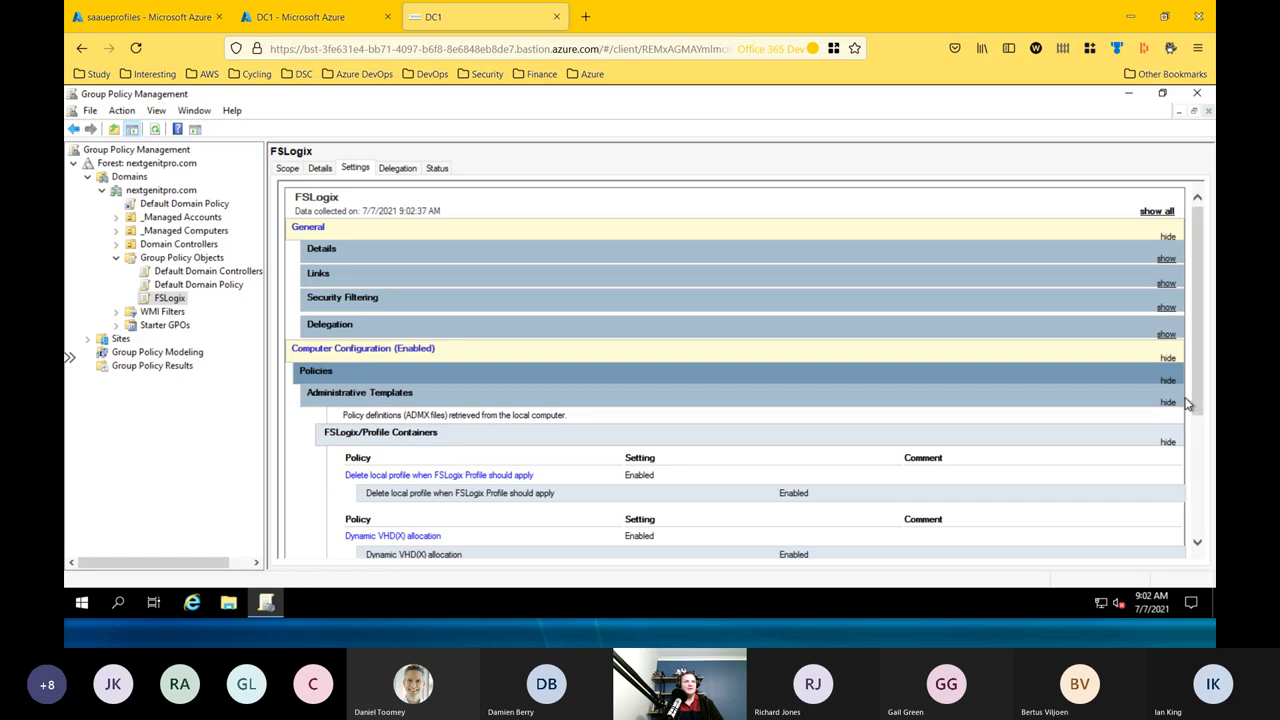
pyautogui.scroll(-5, 1201, 427)
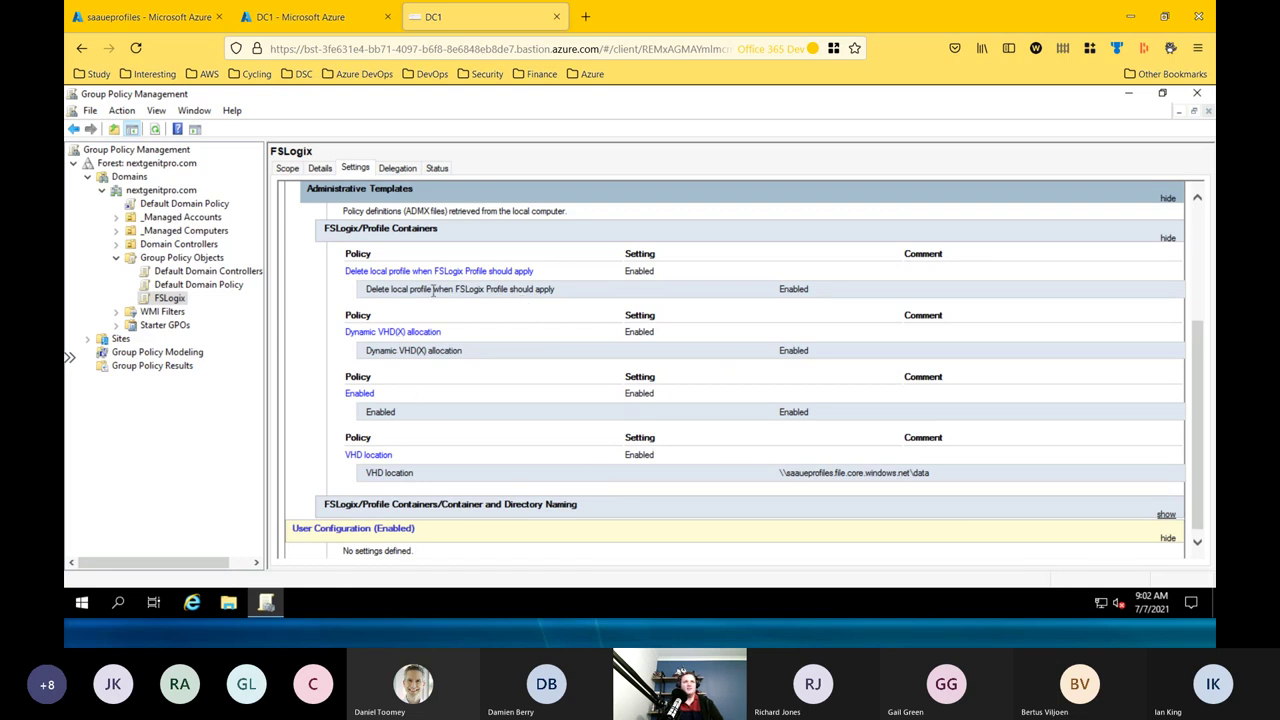
pyautogui.moveTo(433, 289); pyautogui.dragTo(556, 290)
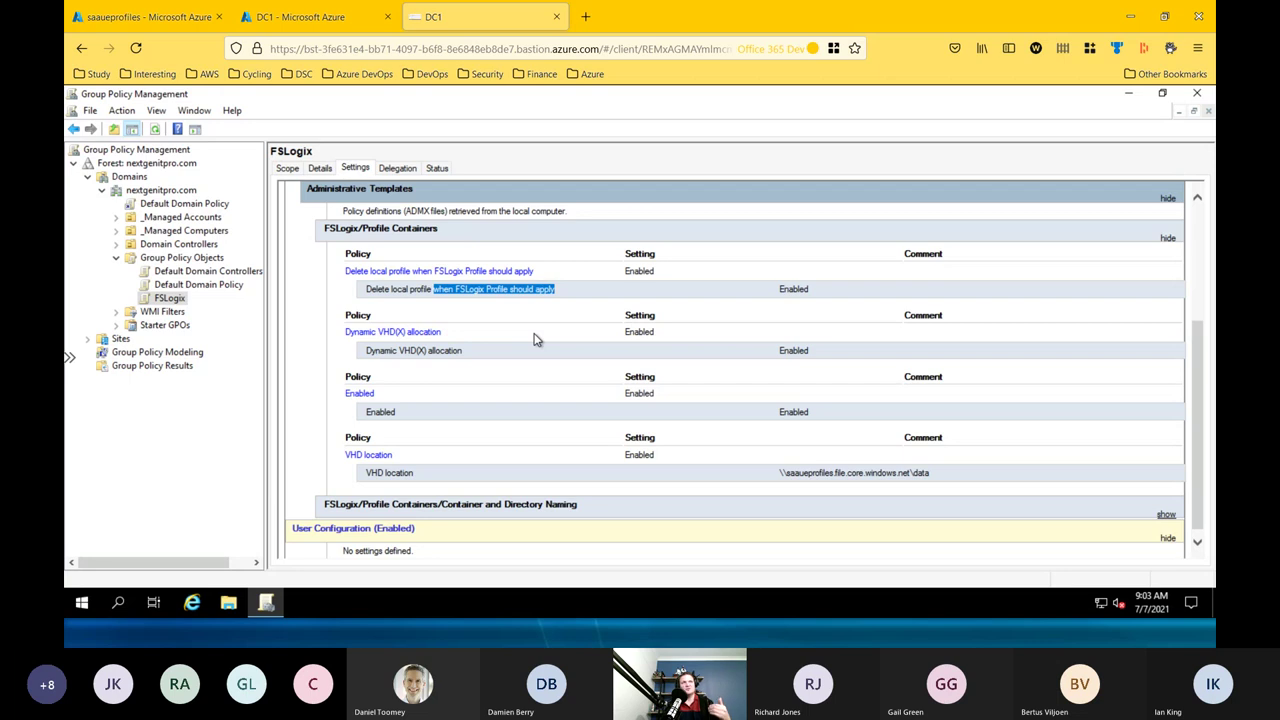
# Highlight the Enabled and VHD location values, then expand the Container and Directory Naming policies.
pyautogui.doubleClick(446, 354)
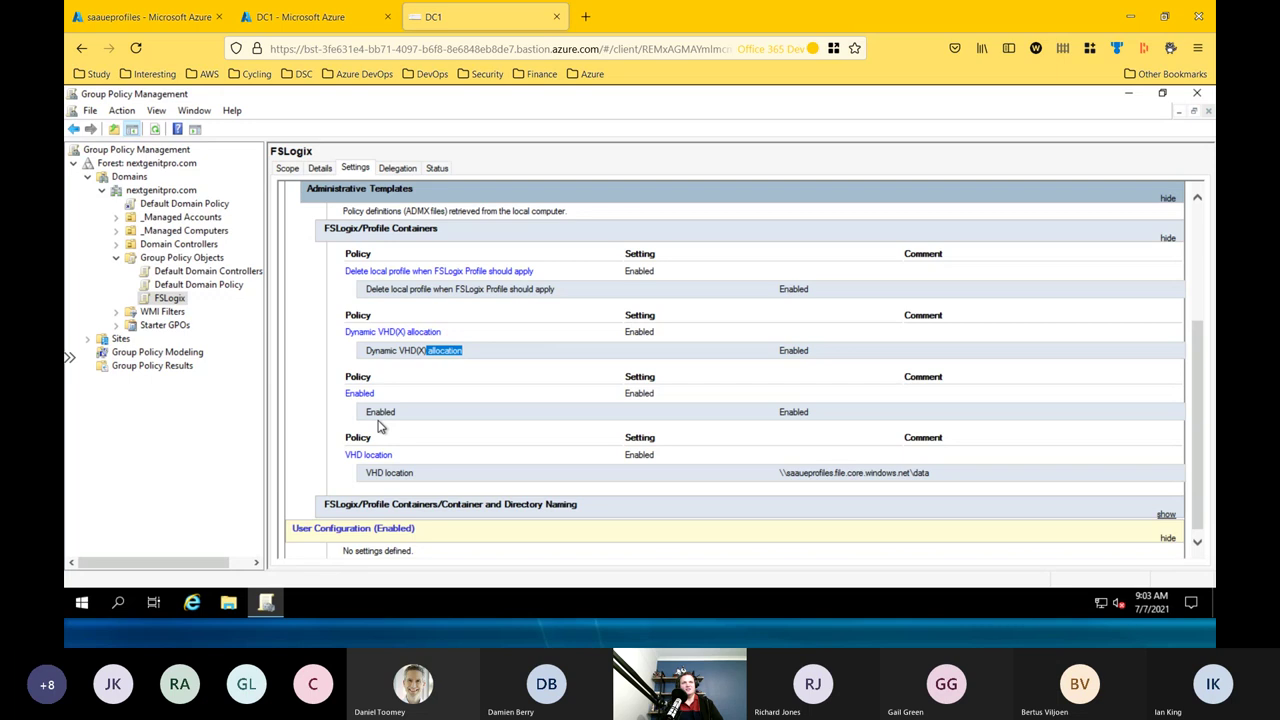
pyautogui.moveTo(367, 412); pyautogui.dragTo(828, 432)
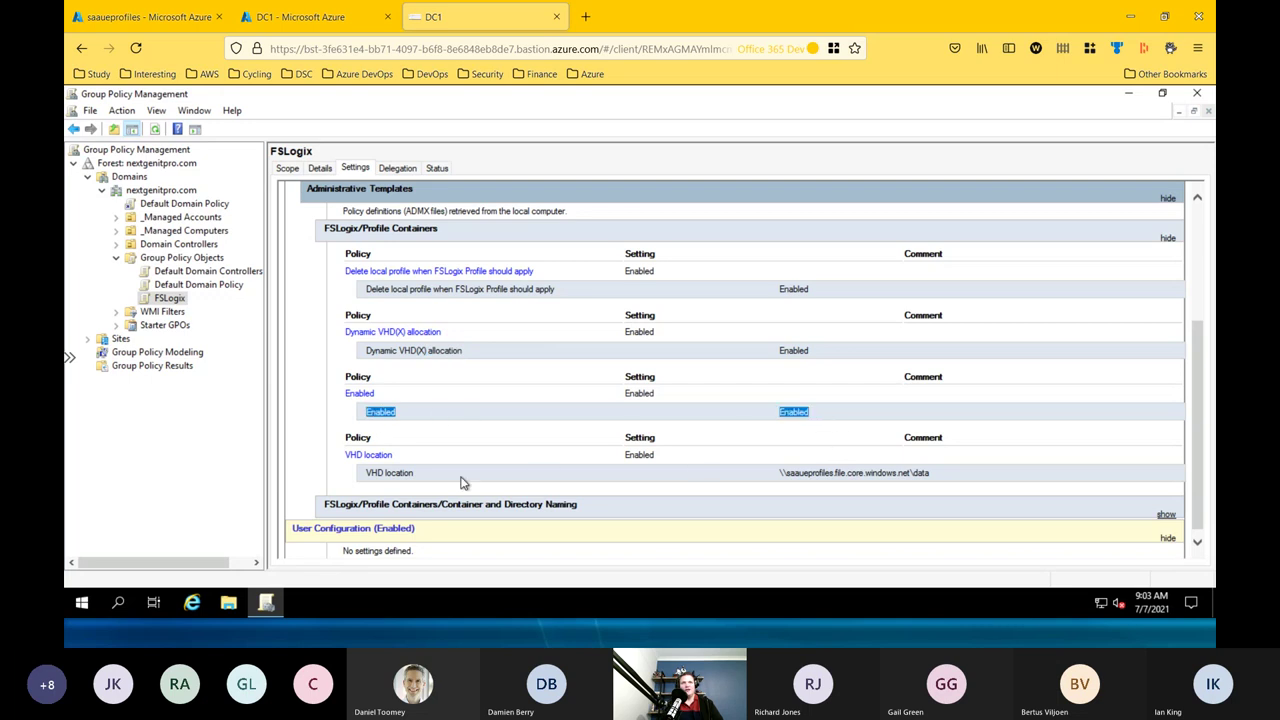
pyautogui.moveTo(372, 474); pyautogui.dragTo(778, 474)
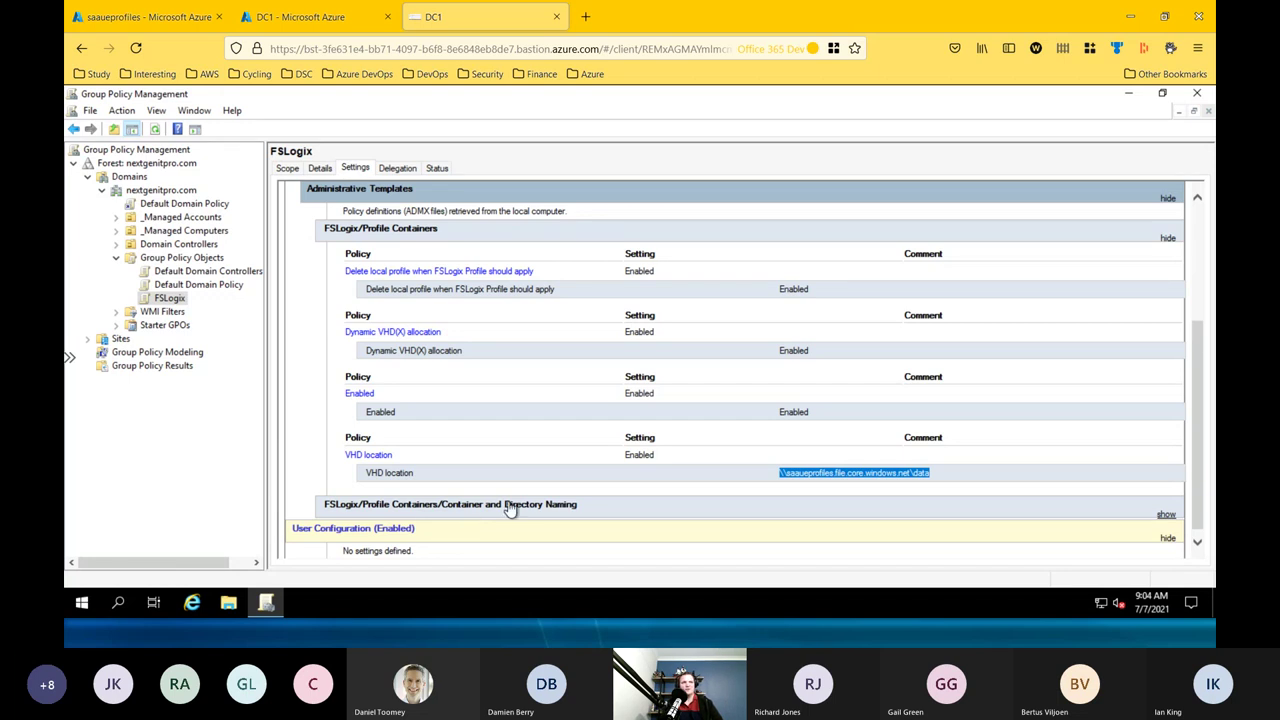
pyautogui.click(510, 505)
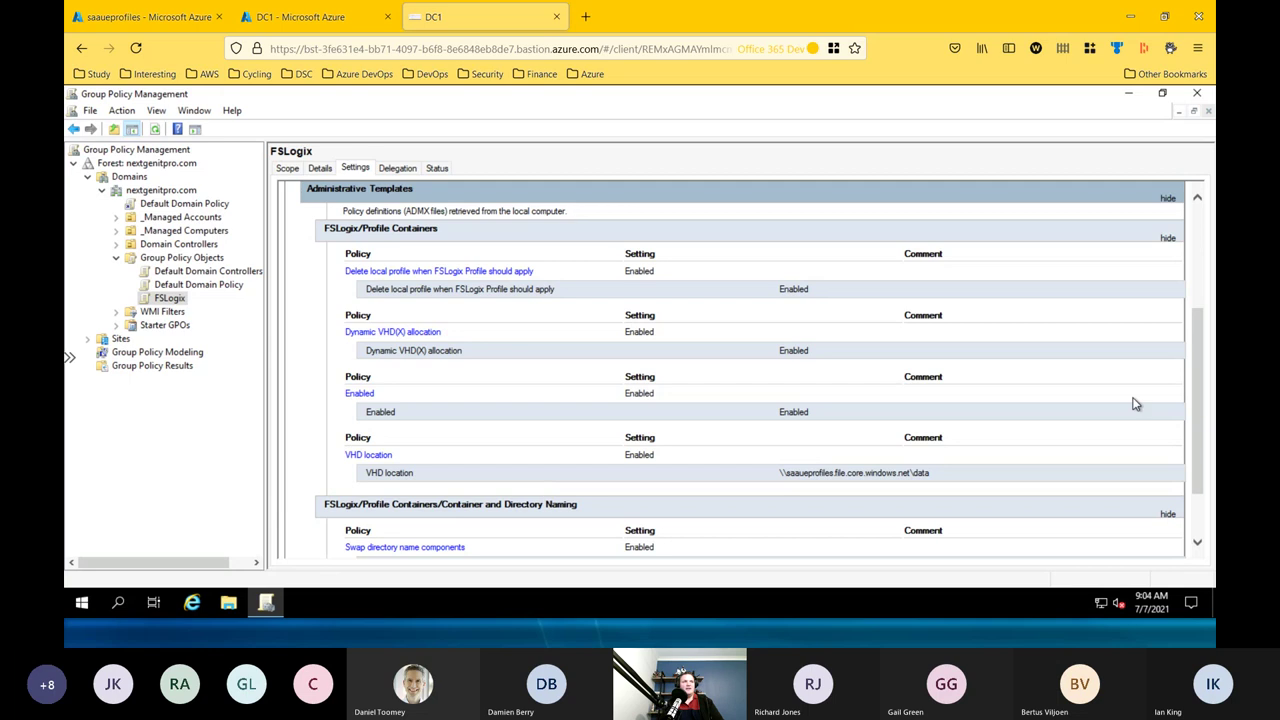
pyautogui.scroll(-3, 1196, 408)
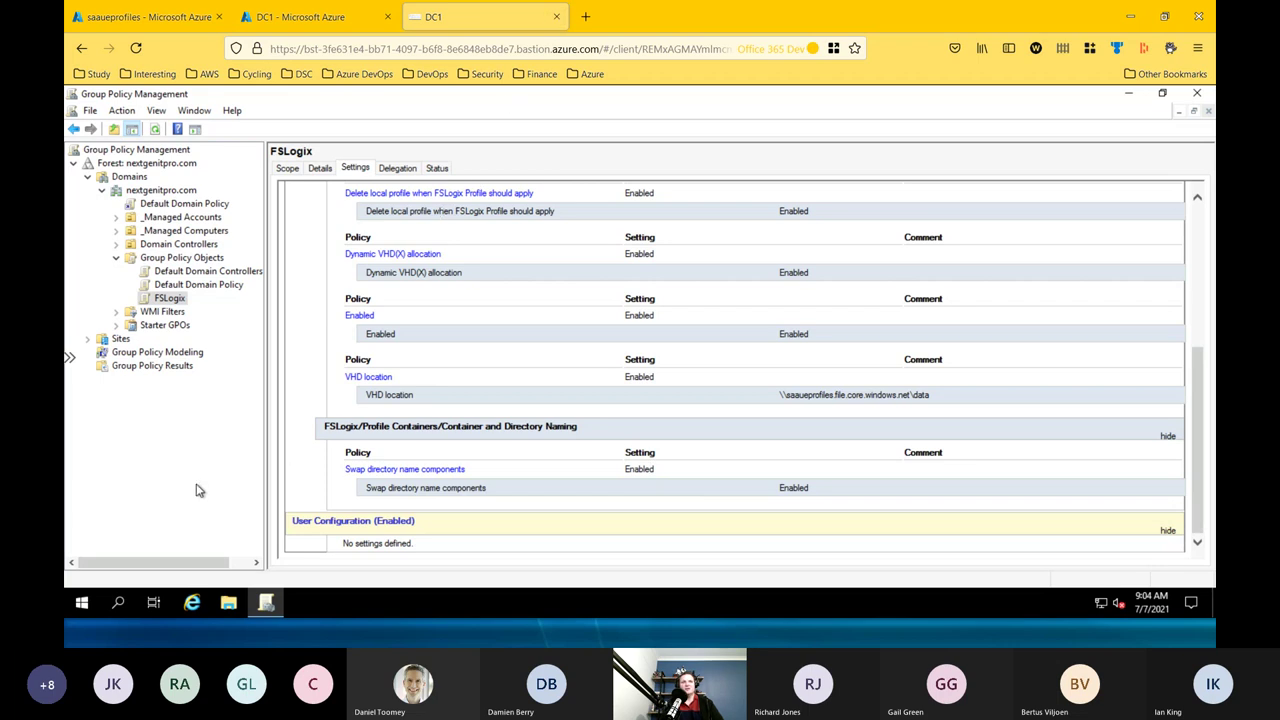
pyautogui.rightClick(82, 604)
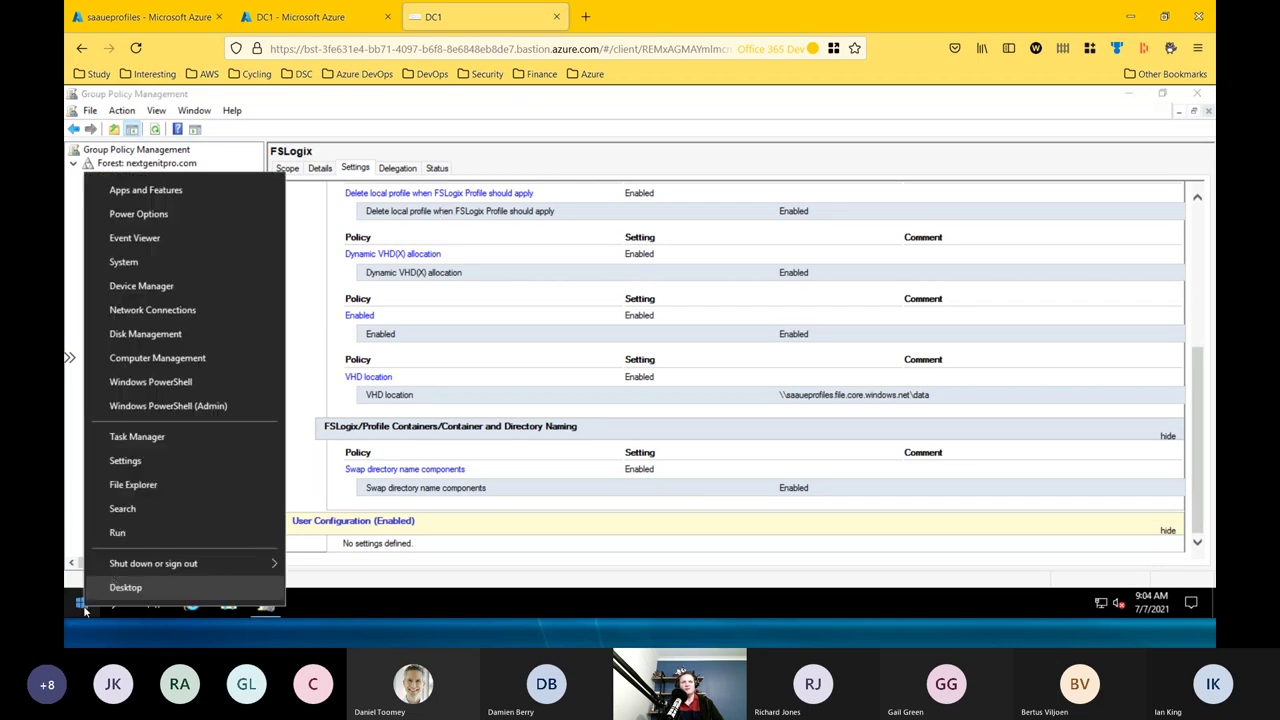
pyautogui.click(149, 532)
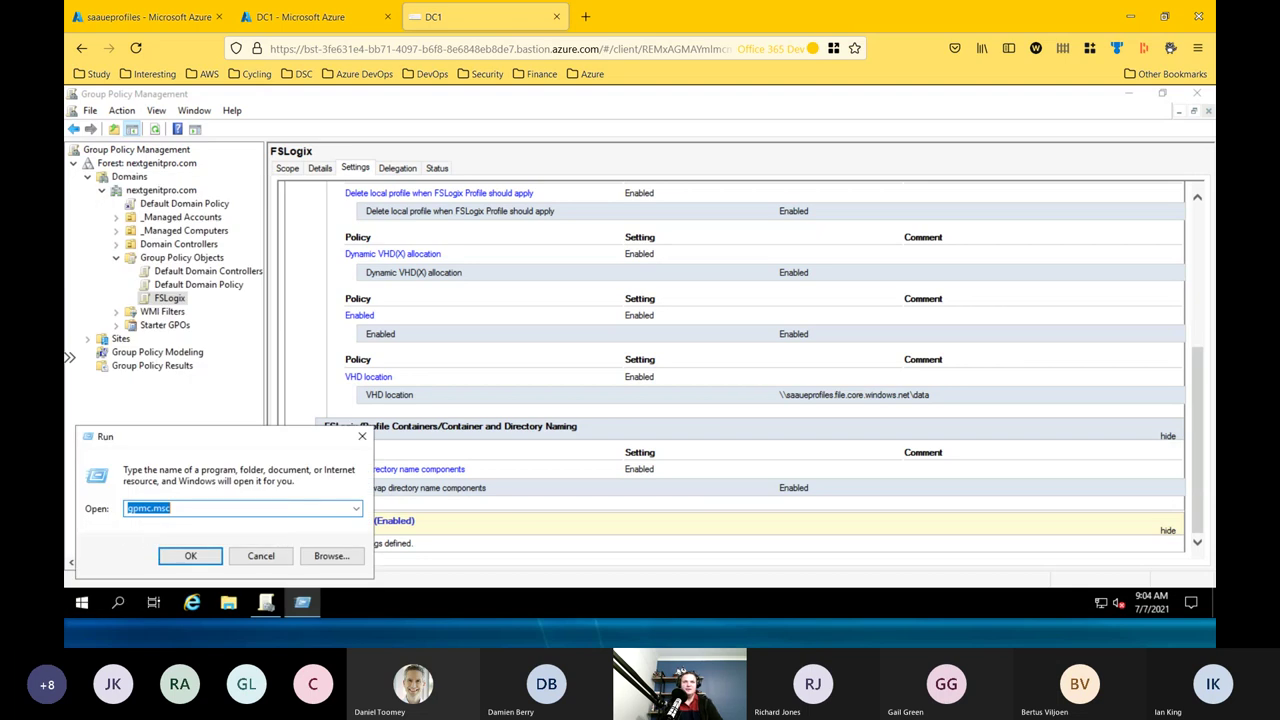
pyautogui.write('dsms')
pyautogui.press('BackSpace')
pyautogui.press('BackSpace')
pyautogui.press('BackSpace')
pyautogui.press('BackSpace')
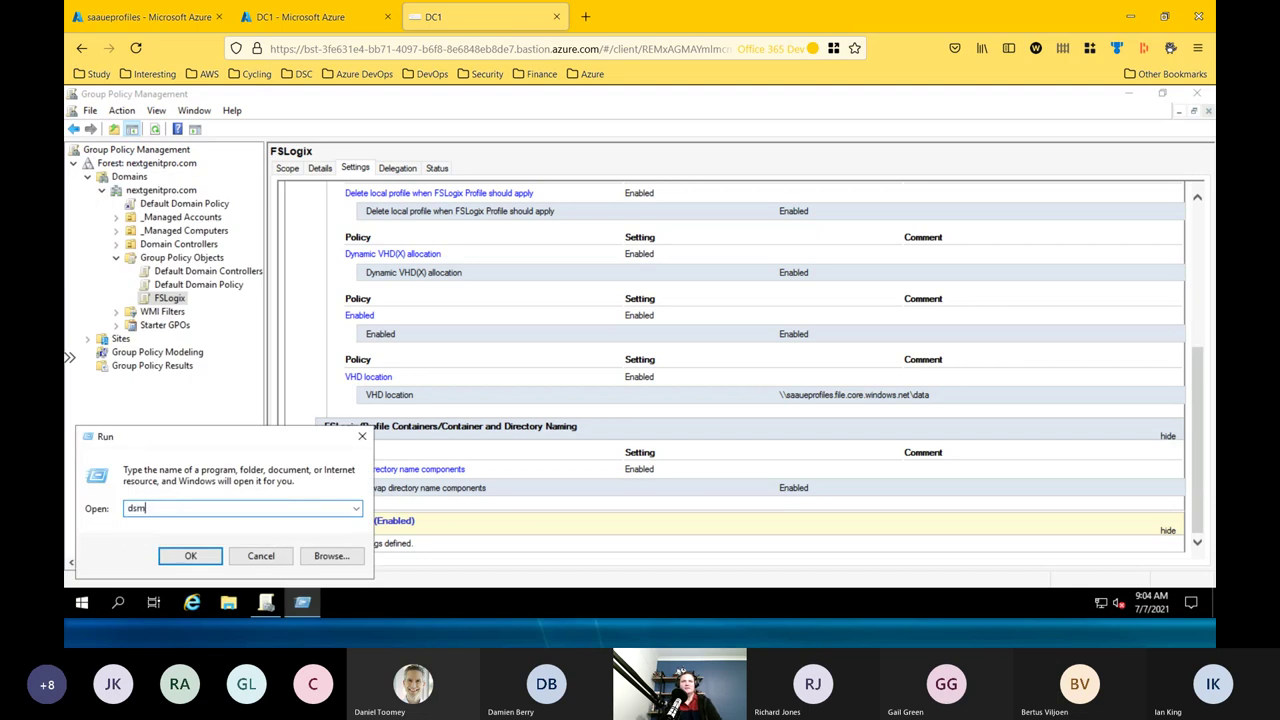
pyautogui.write('dnscmsc')
pyautogui.press('Return')
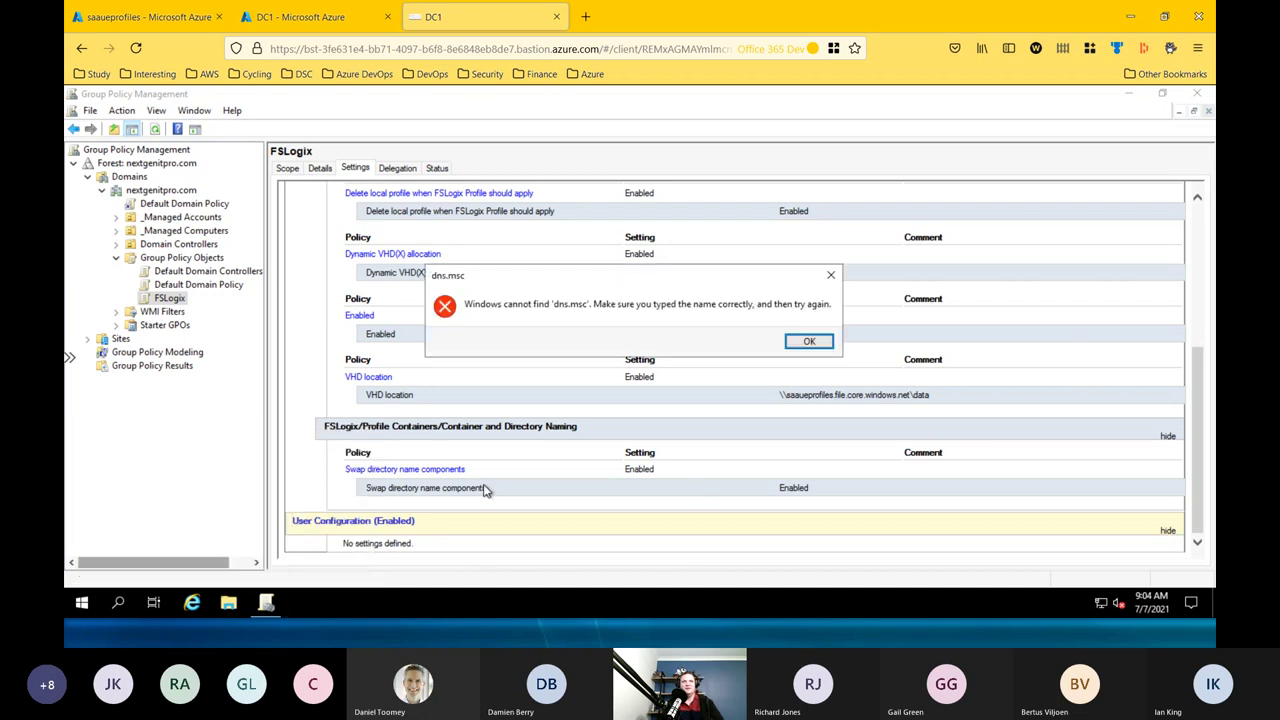
pyautogui.click(810, 345)
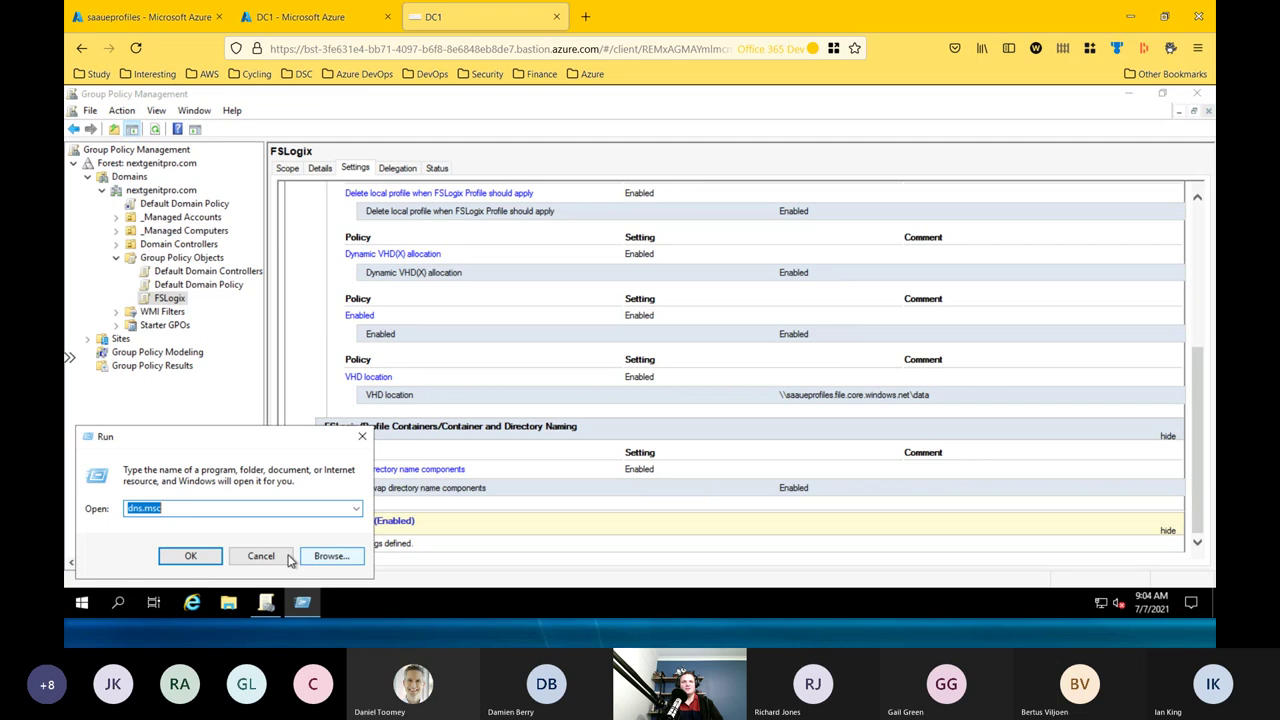
pyautogui.click(275, 556)
pyautogui.rightClick(79, 608)
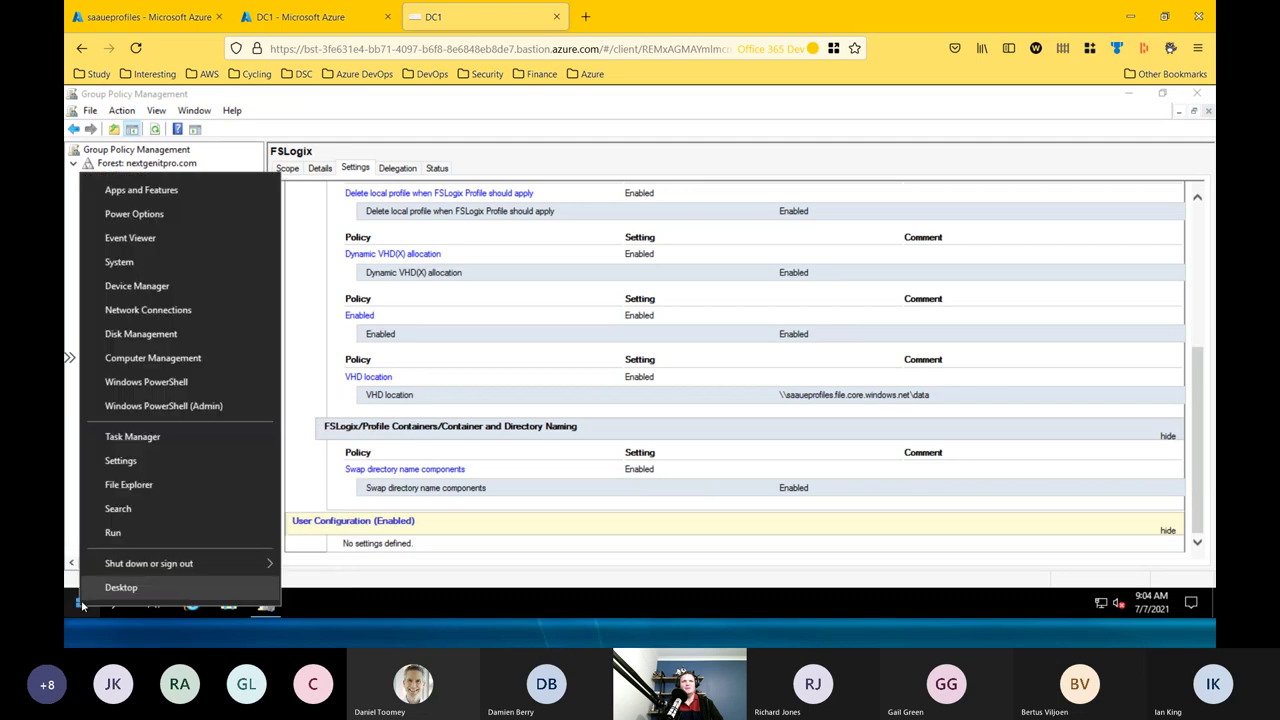
# Launch DNS from Windows Administrative Tools and maximize the DNS Manager window.
pyautogui.press('Escape')
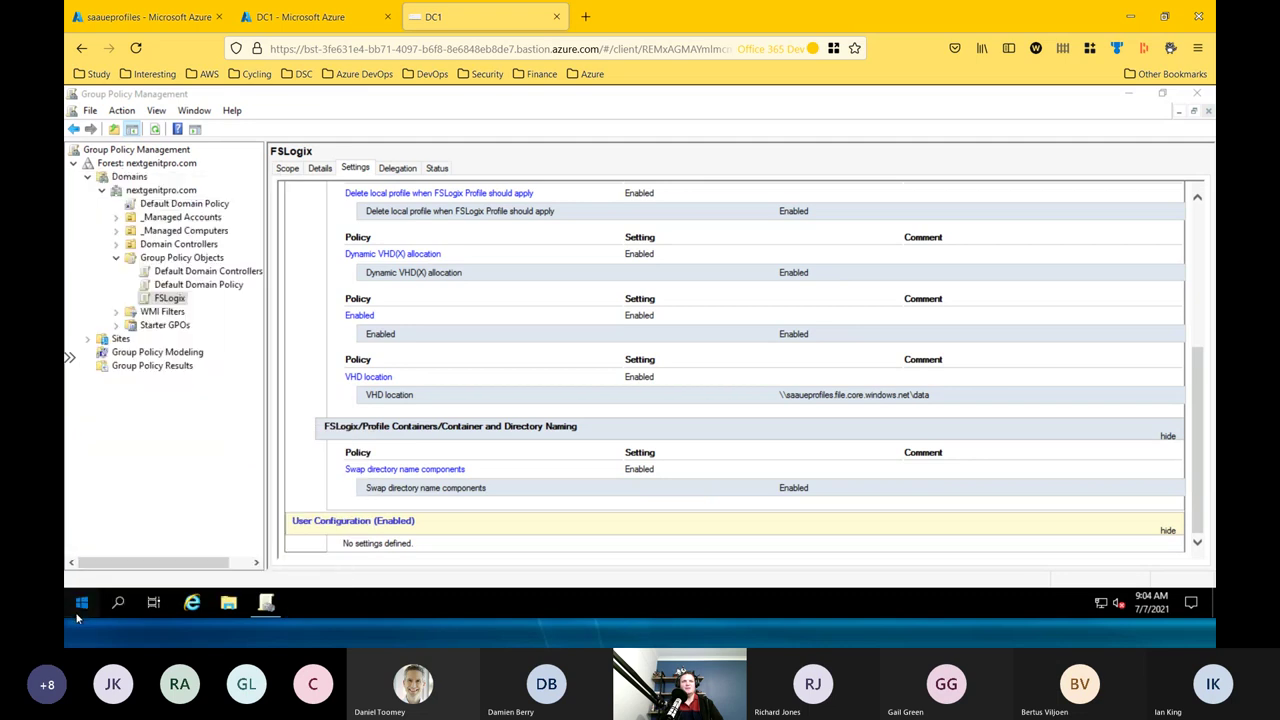
pyautogui.click(78, 612)
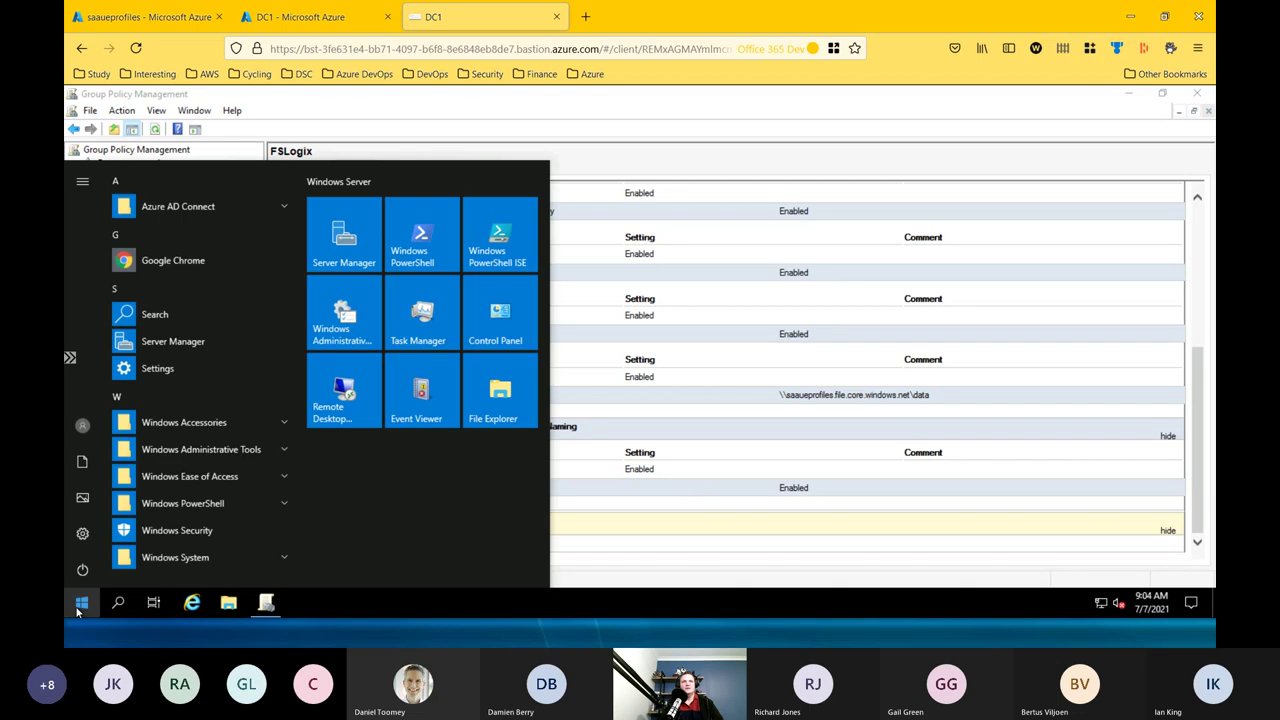
pyautogui.press('Escape')
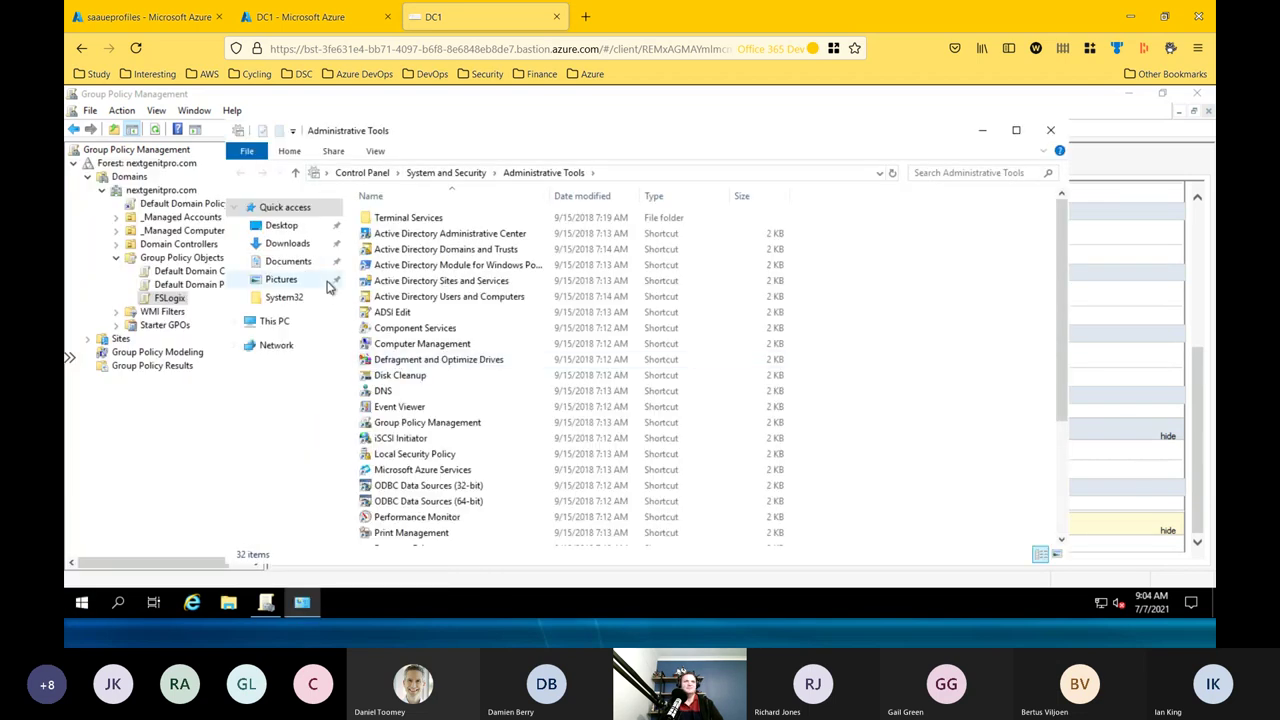
pyautogui.click(440, 253)
pyautogui.click(450, 391)
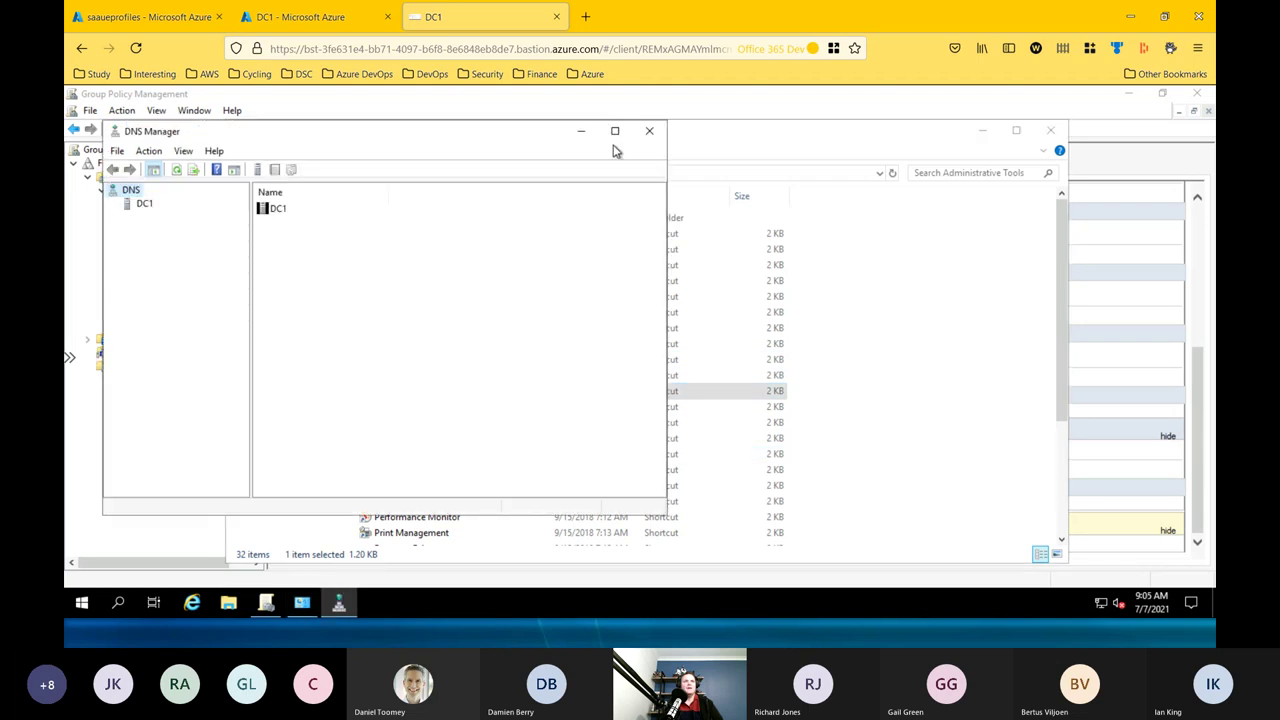
pyautogui.click(615, 131)
# Expand the DC1 server and open its Properties dialog.
pyautogui.click(105, 162)
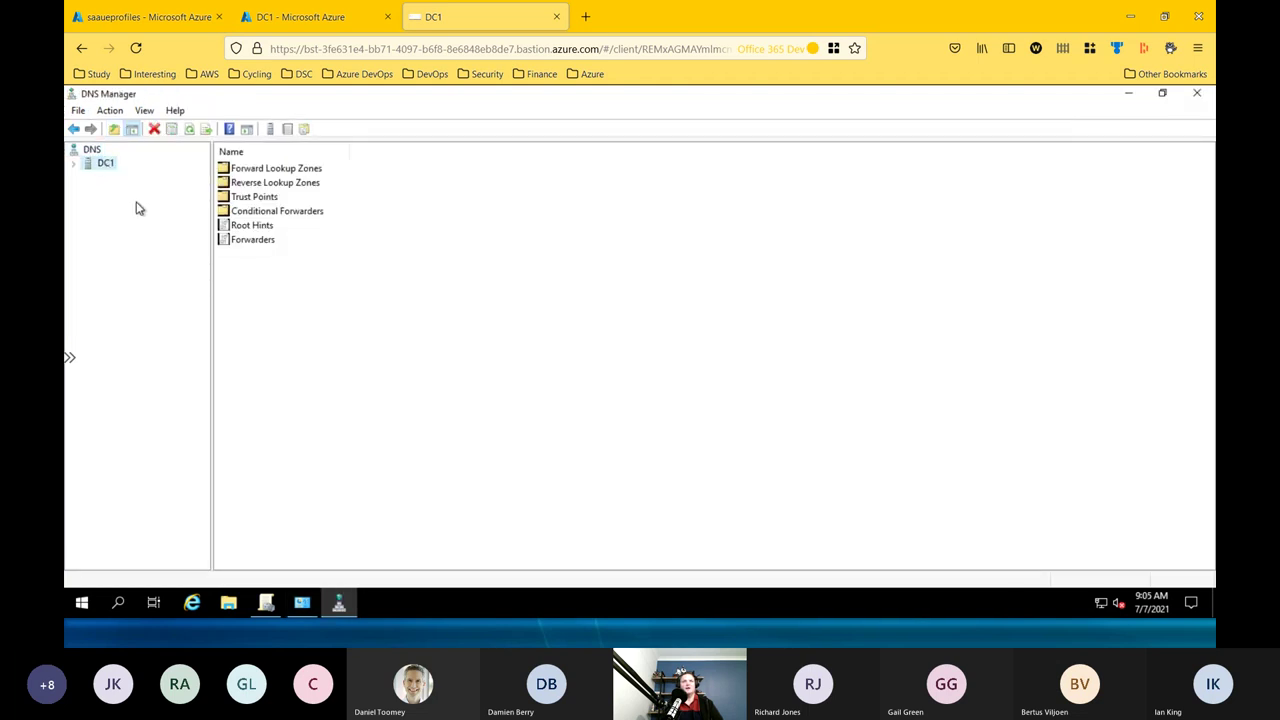
pyautogui.click(74, 164)
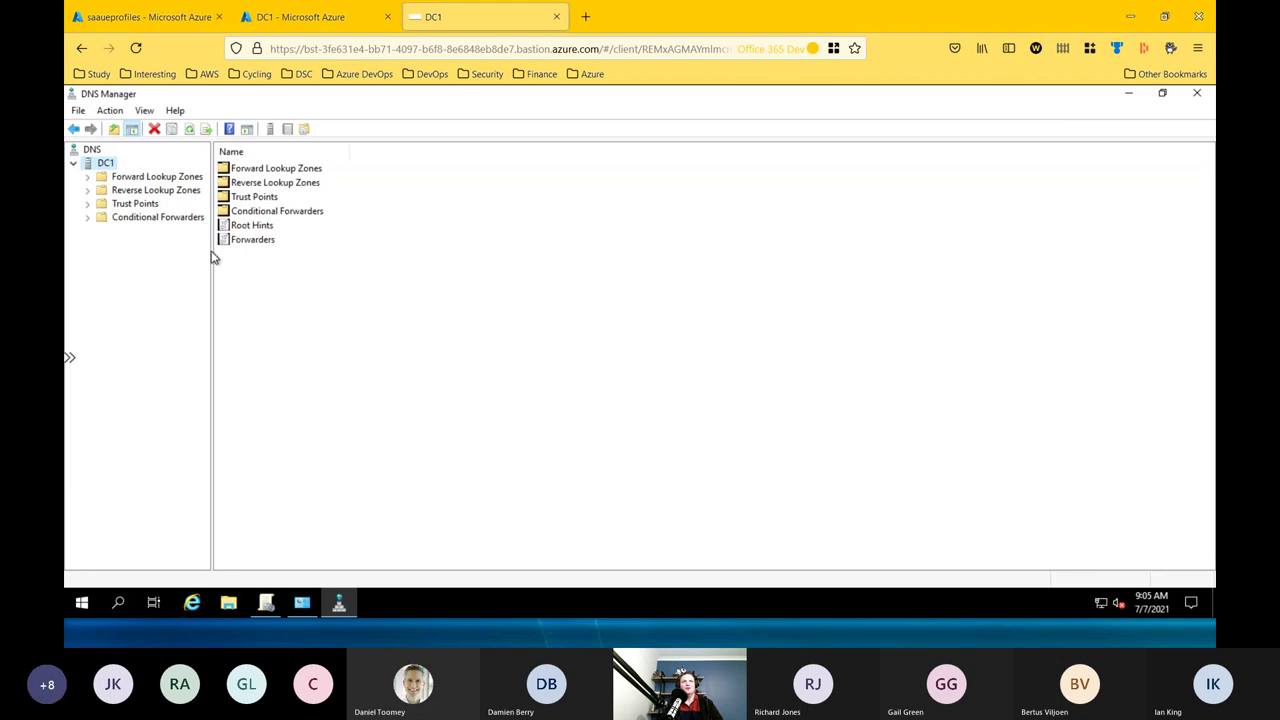
pyautogui.moveTo(211, 251); pyautogui.dragTo(238, 251)
pyautogui.rightClick(109, 164)
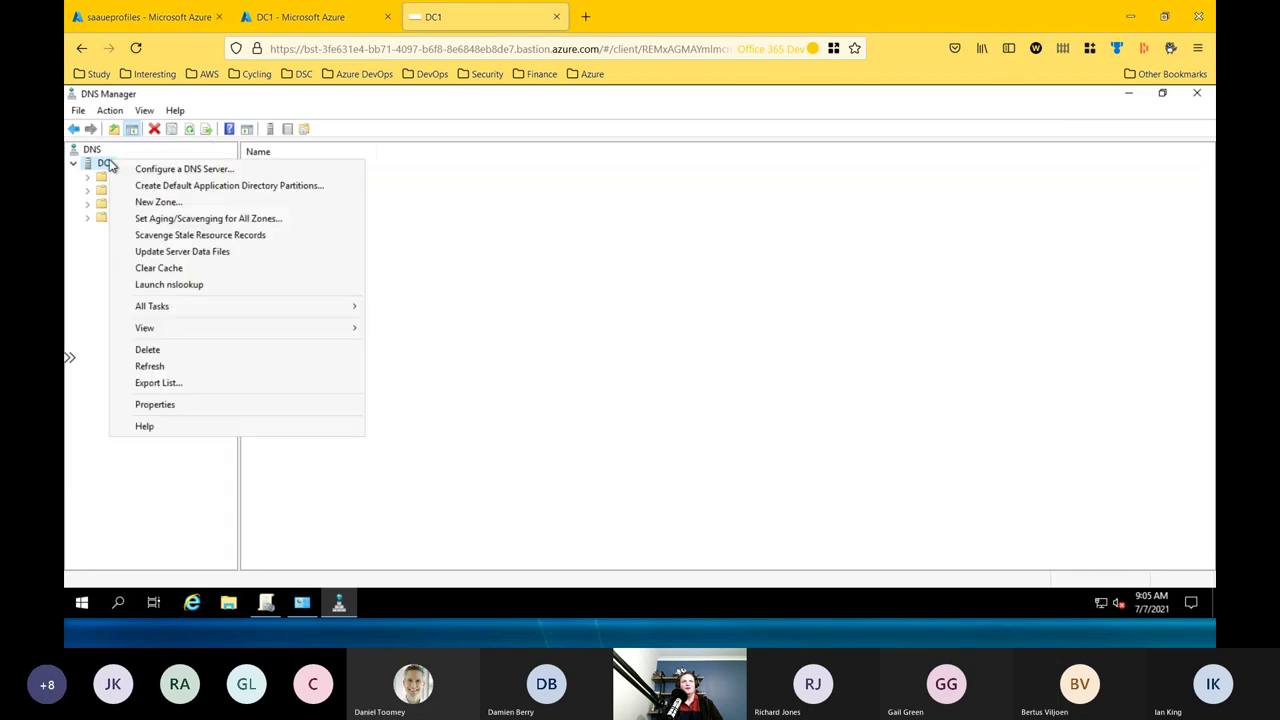
pyautogui.press('Escape')
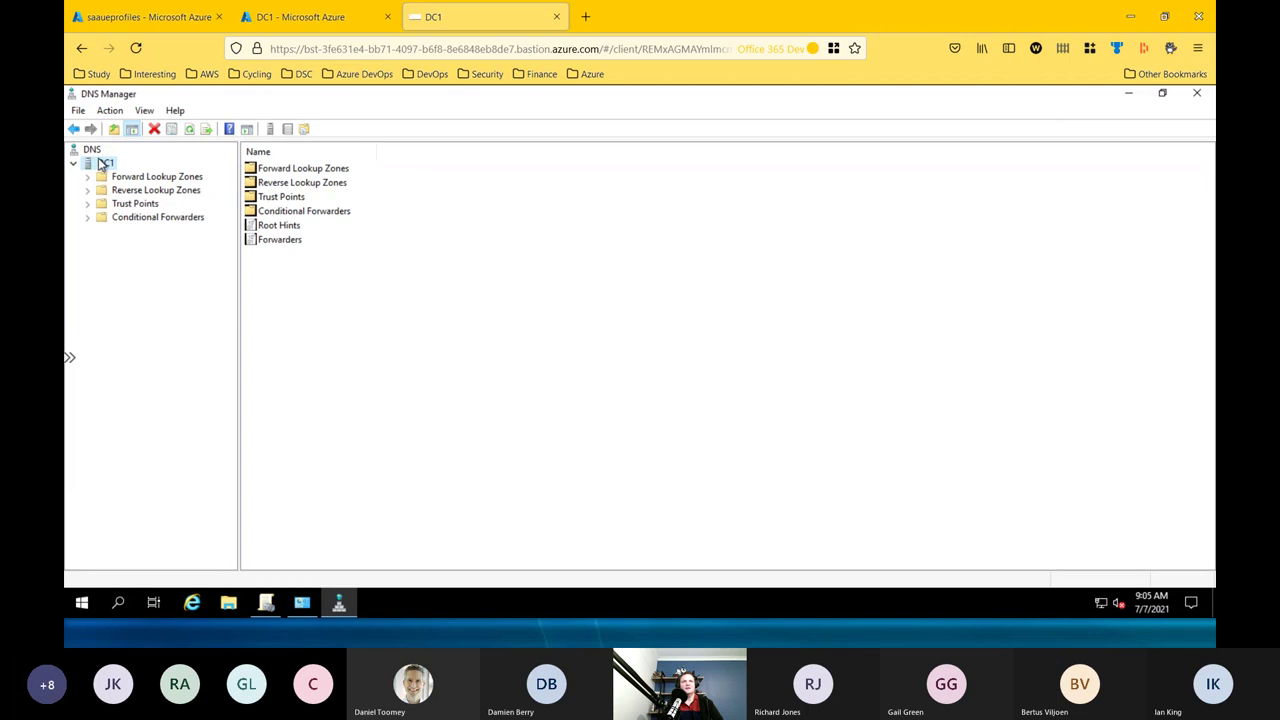
pyautogui.rightClick(104, 164)
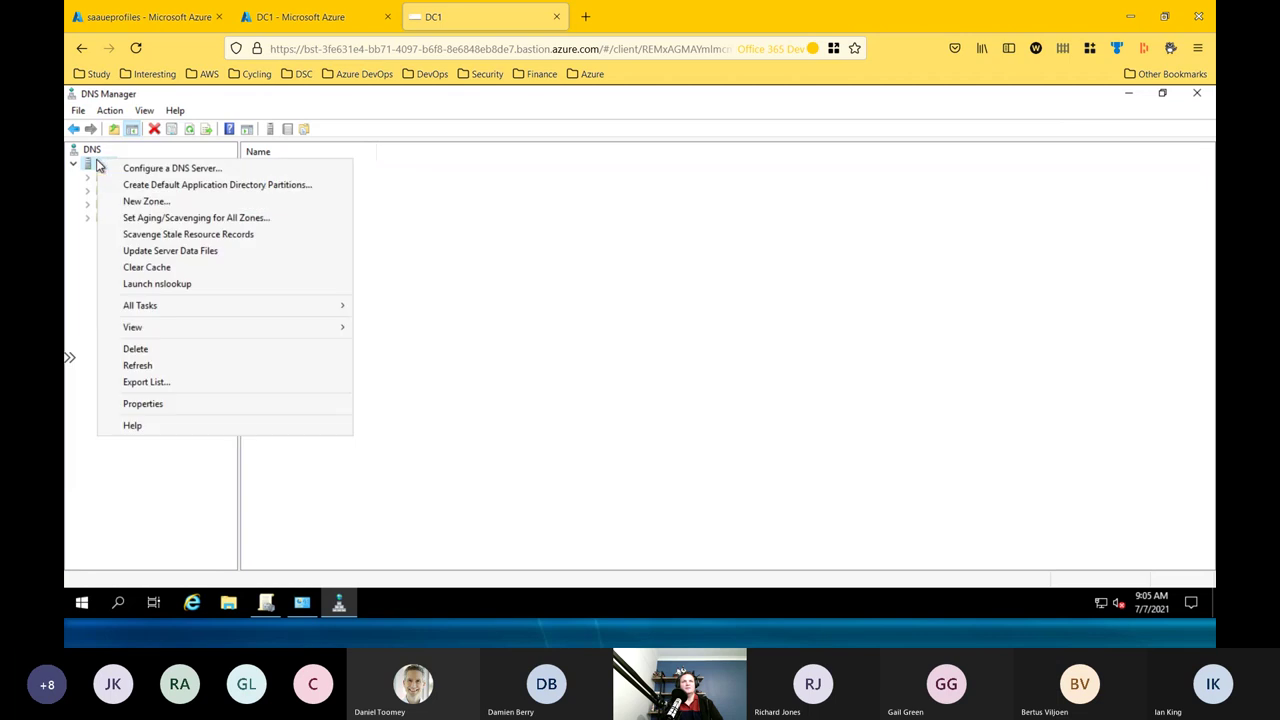
pyautogui.click(166, 403)
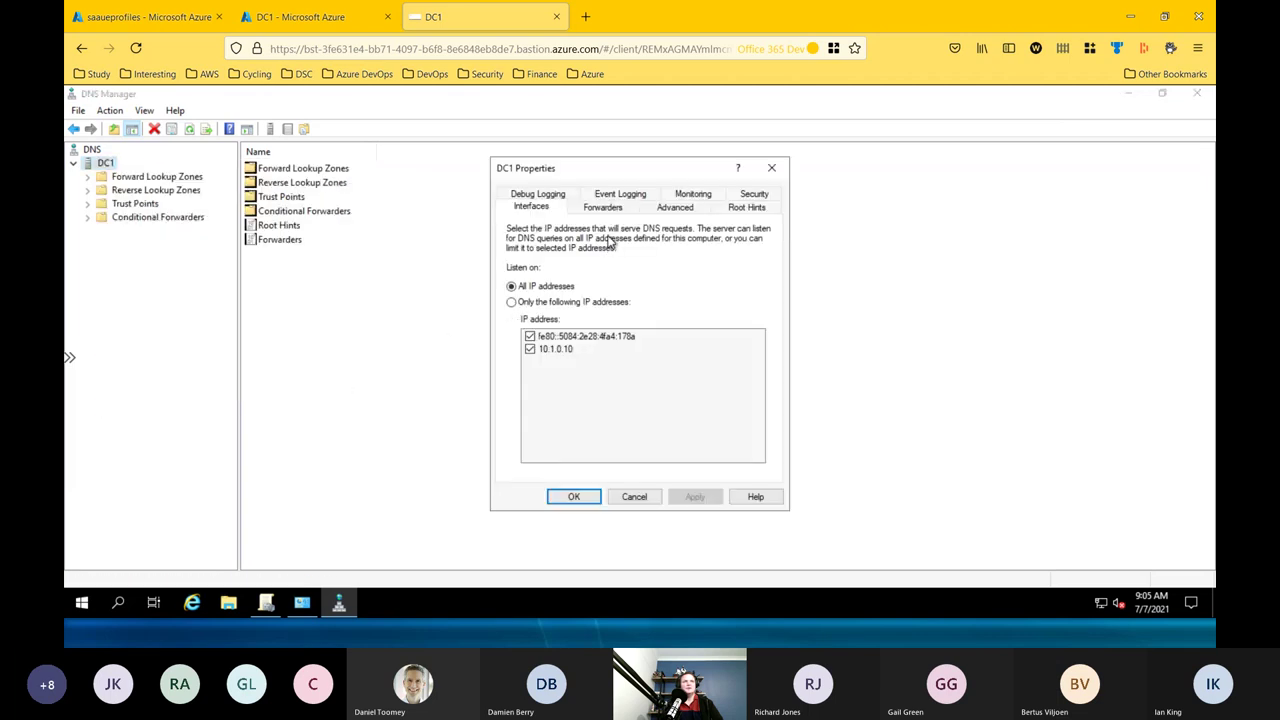
# Check DC1's 168.63.129.16 forwarder on the Forwarders tab, then close the properties with OK.
pyautogui.click(605, 207)
pyautogui.click(515, 298)
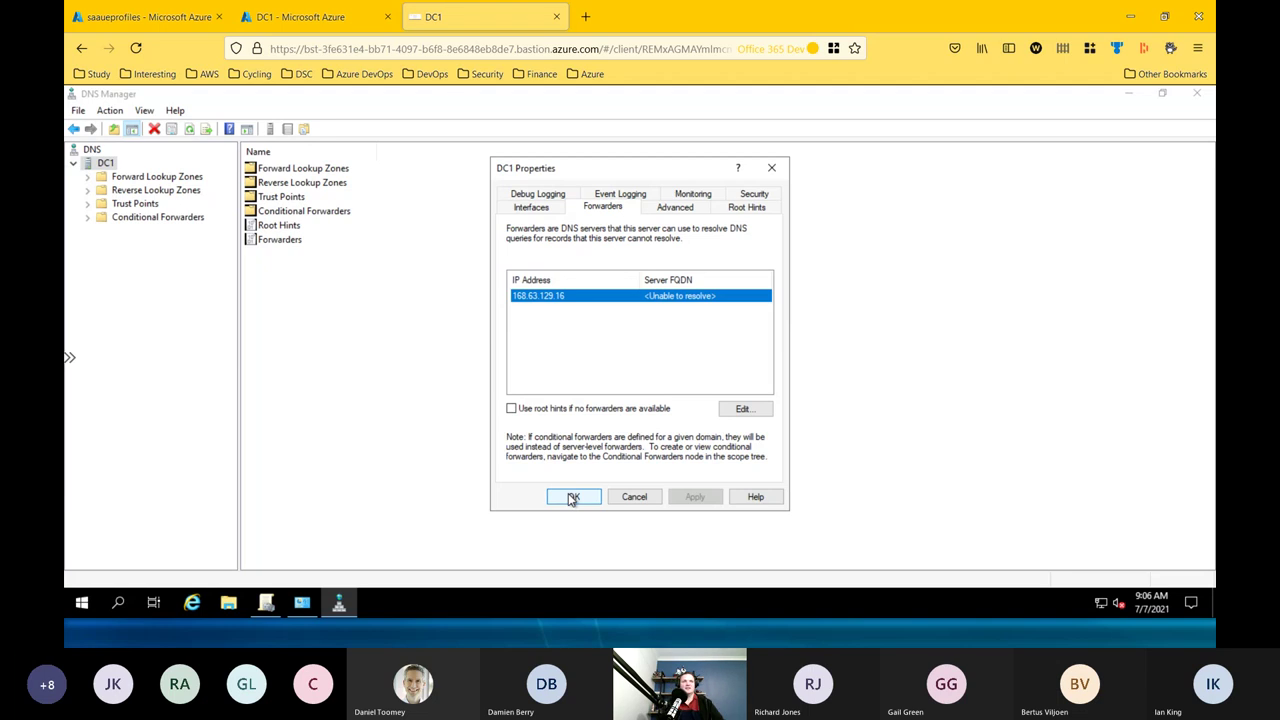
pyautogui.click(572, 497)
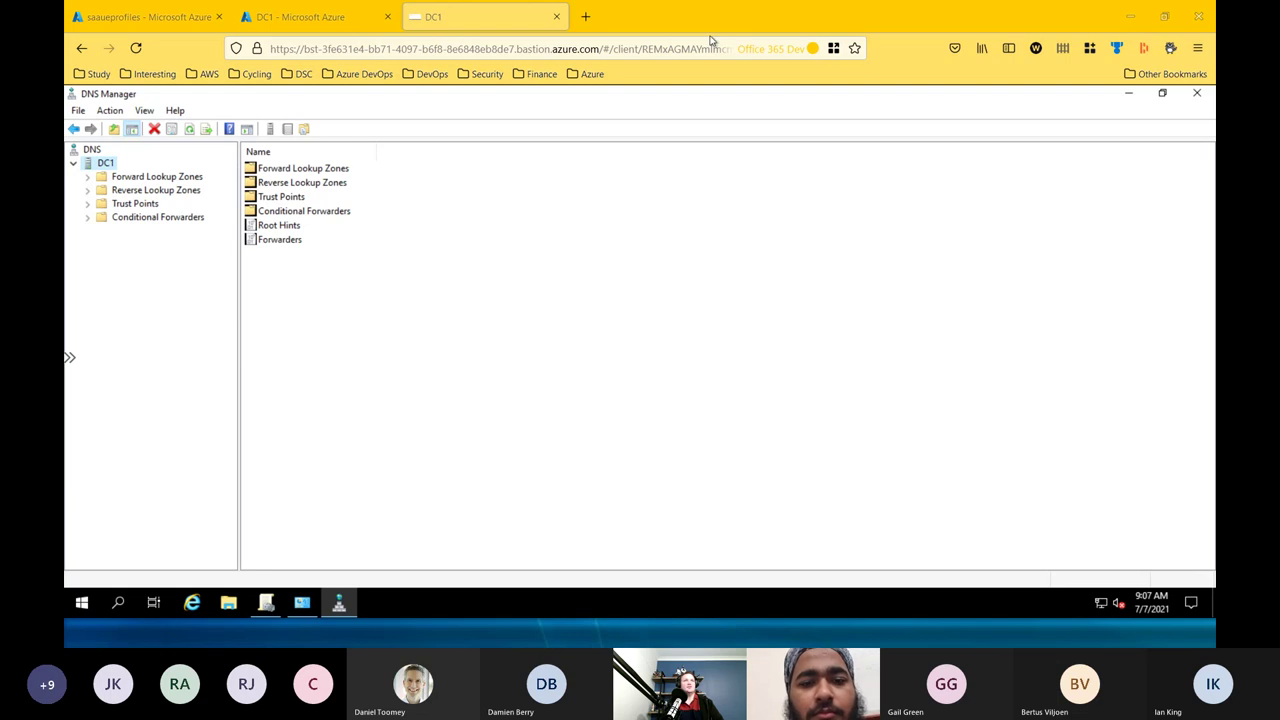
# Leave DC1's DNS Manager and return to the _azuredeploy.json Image Builder template in VS Code.
pyautogui.moveTo(266, 602)
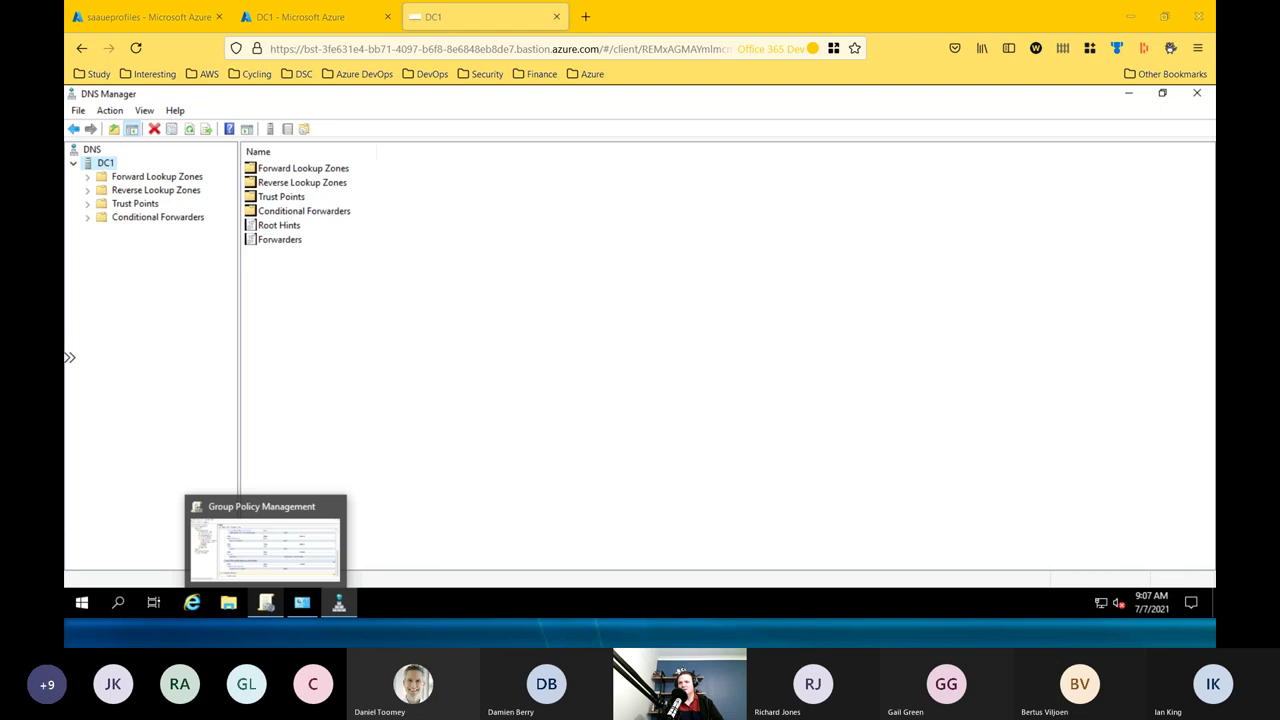
pyautogui.hotkey('alt', 'Tab')
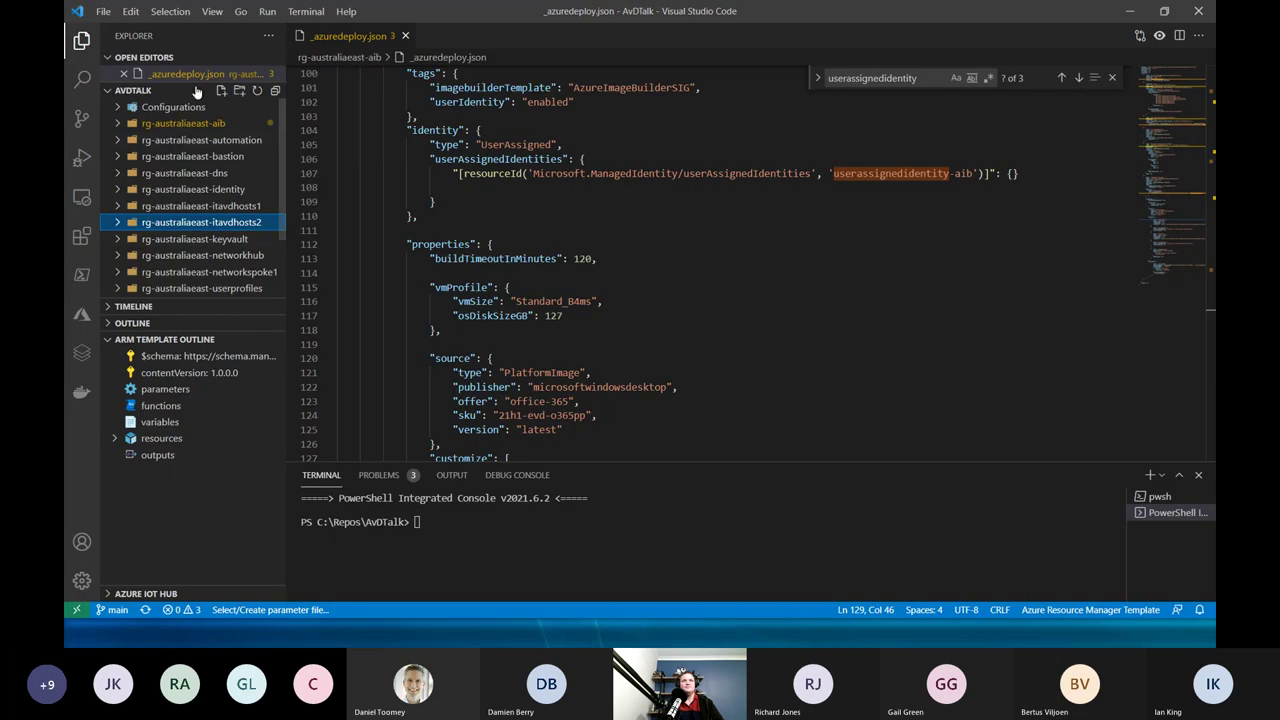
# Open DSC.ps1 from the Configurations folder and move into its Download Agent step.
pyautogui.click(120, 108)
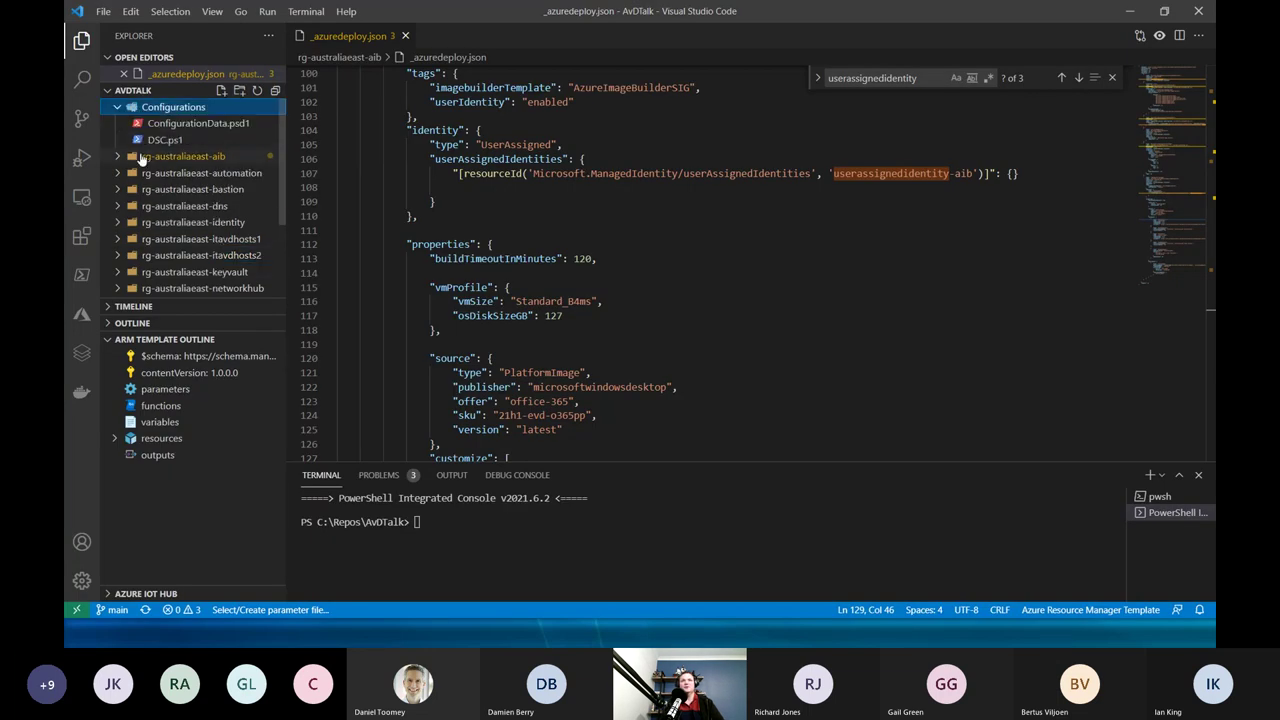
pyautogui.click(165, 143)
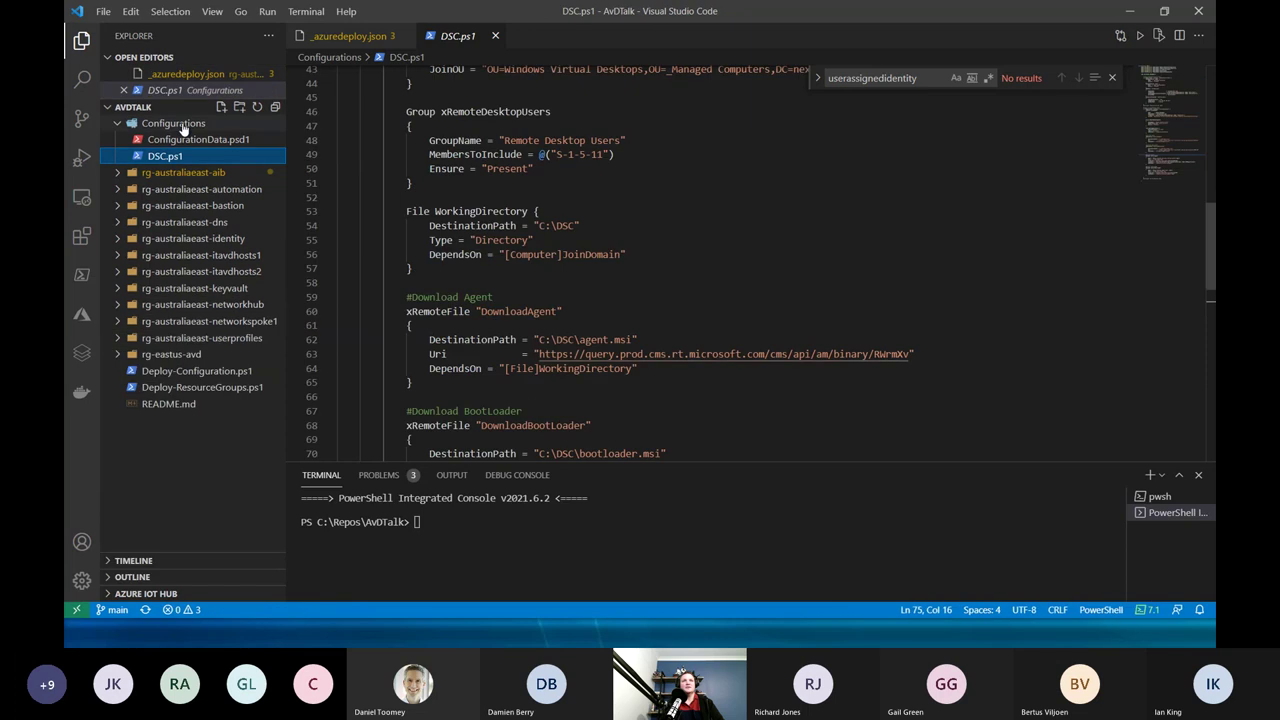
pyautogui.click(485, 299)
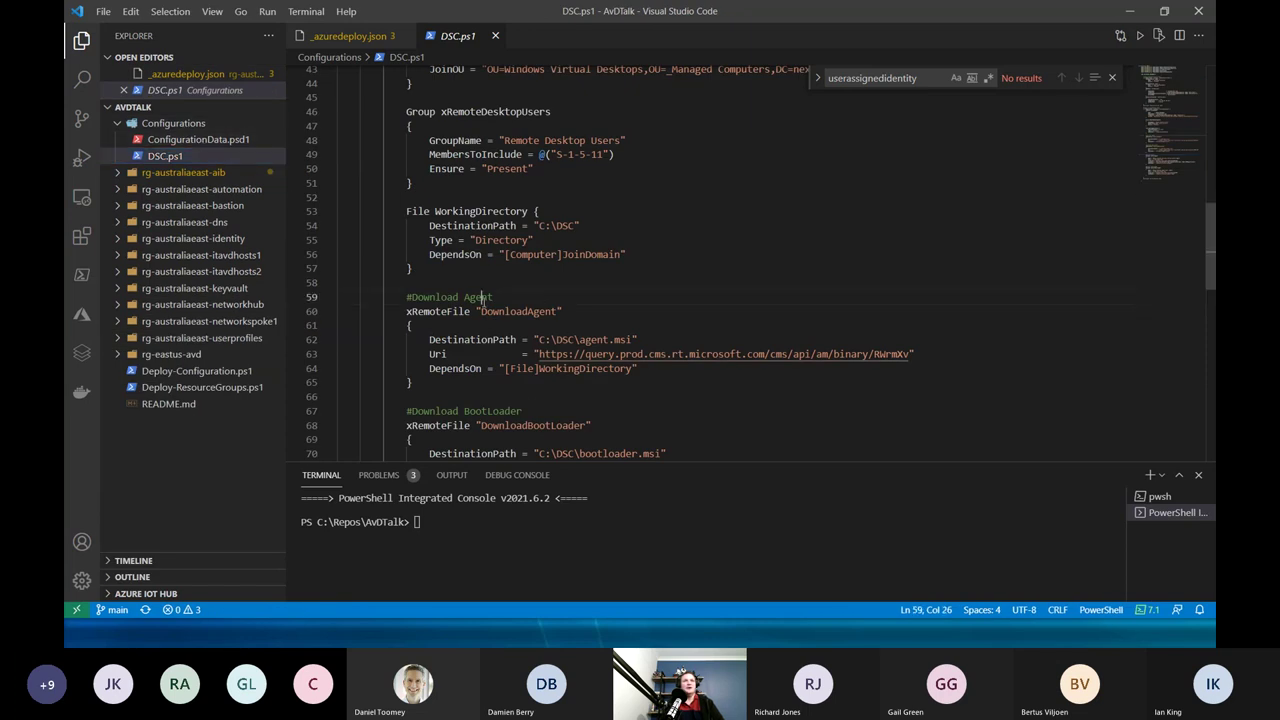
pyautogui.scroll(-6, 500, 420)
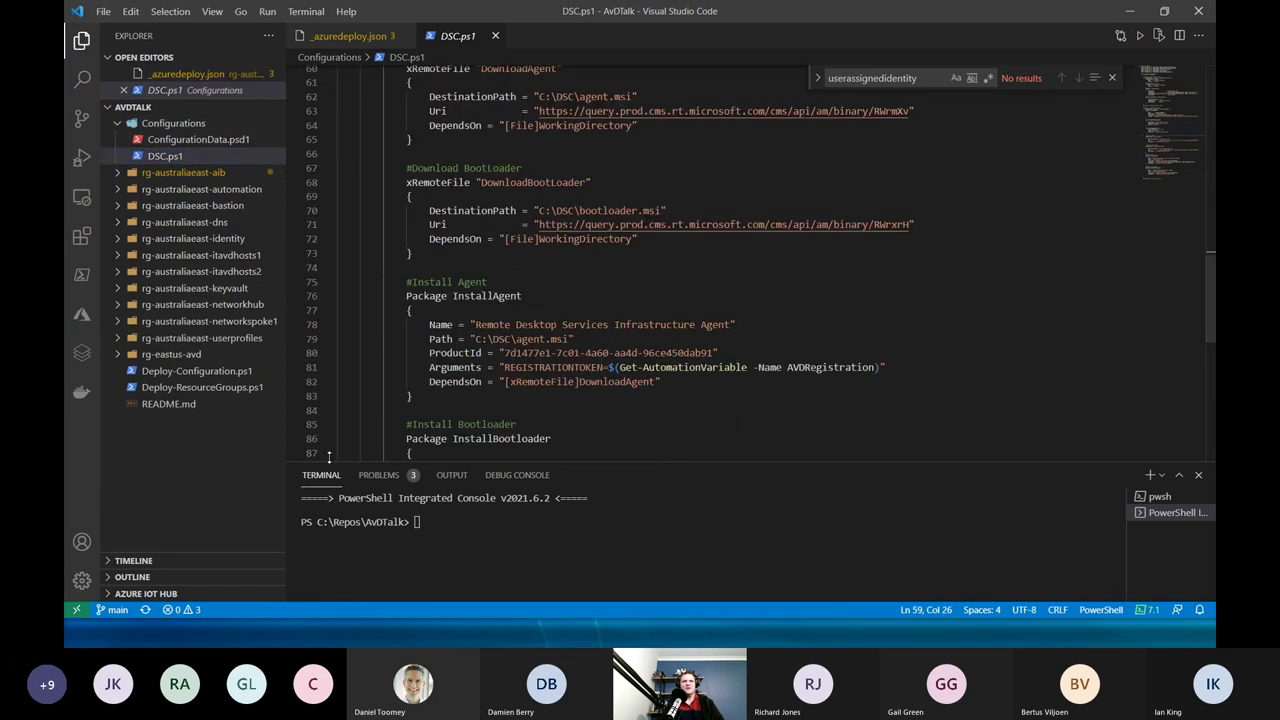
# Shrink the terminal panel and scroll up to the DomainController role with ADDomain nextgenitpro.com.
pyautogui.moveTo(354, 459); pyautogui.dragTo(358, 543)
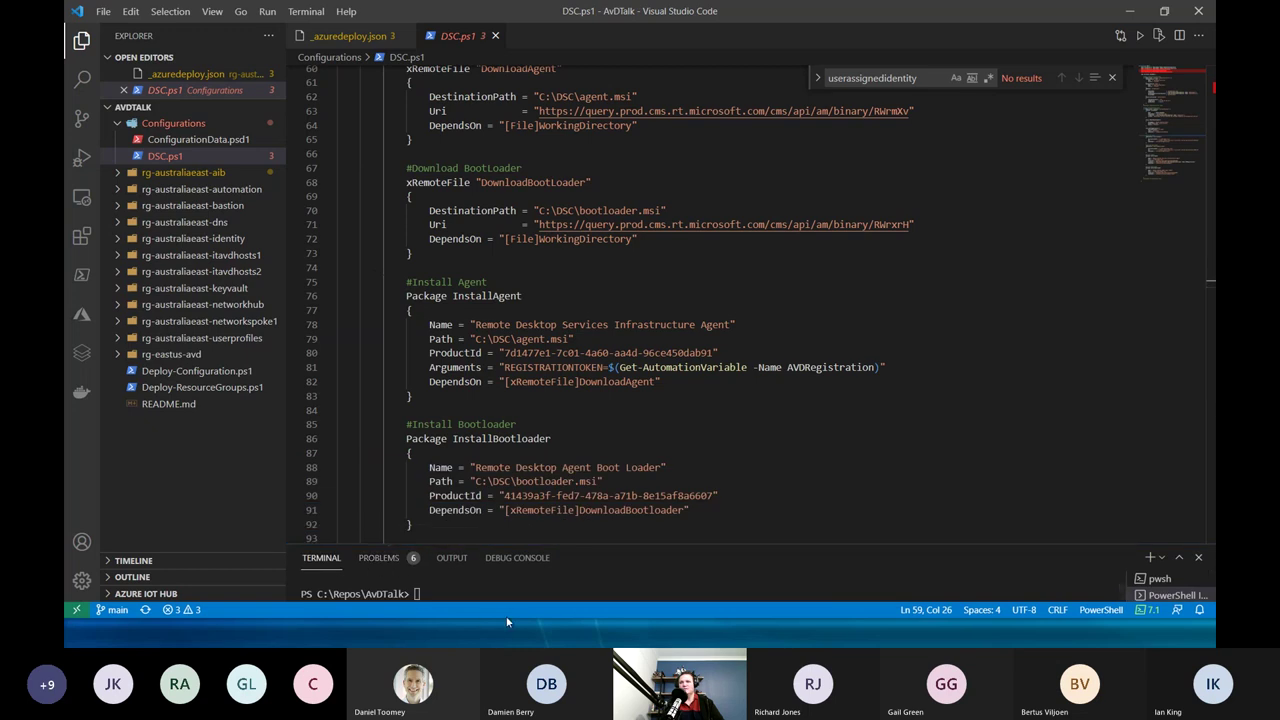
pyautogui.click(810, 399)
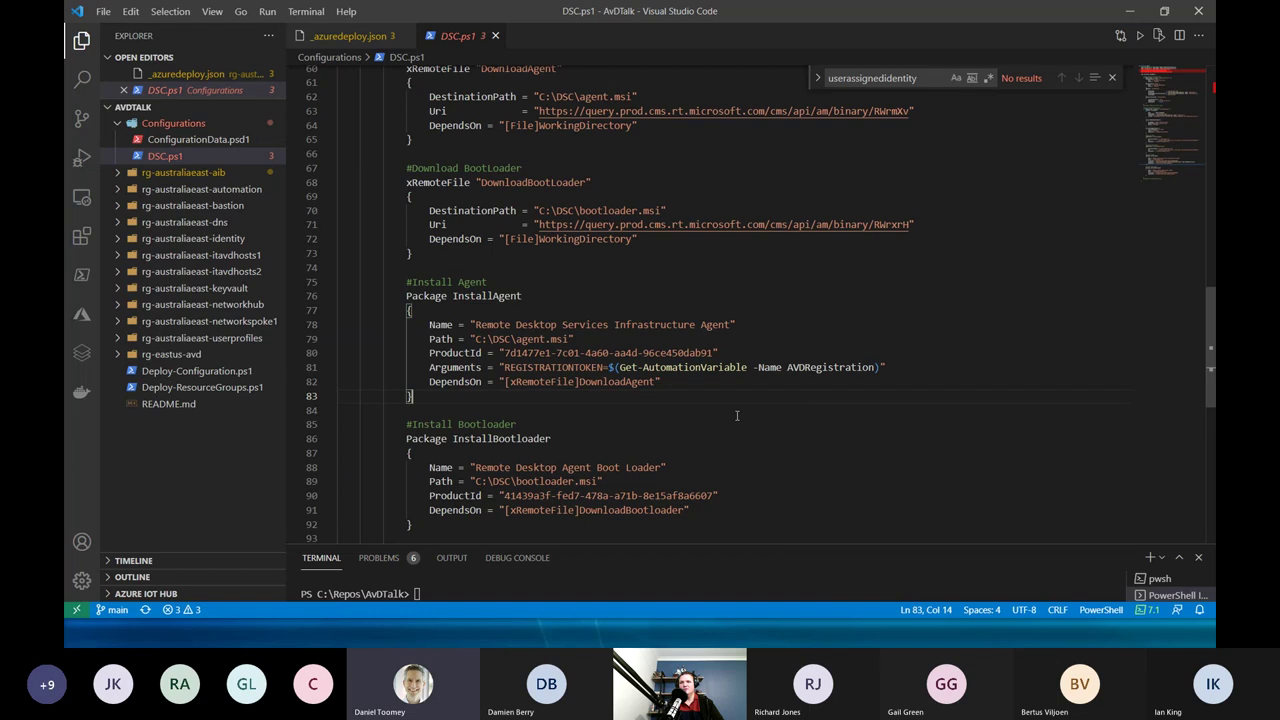
pyautogui.scroll(1, 711, 364)
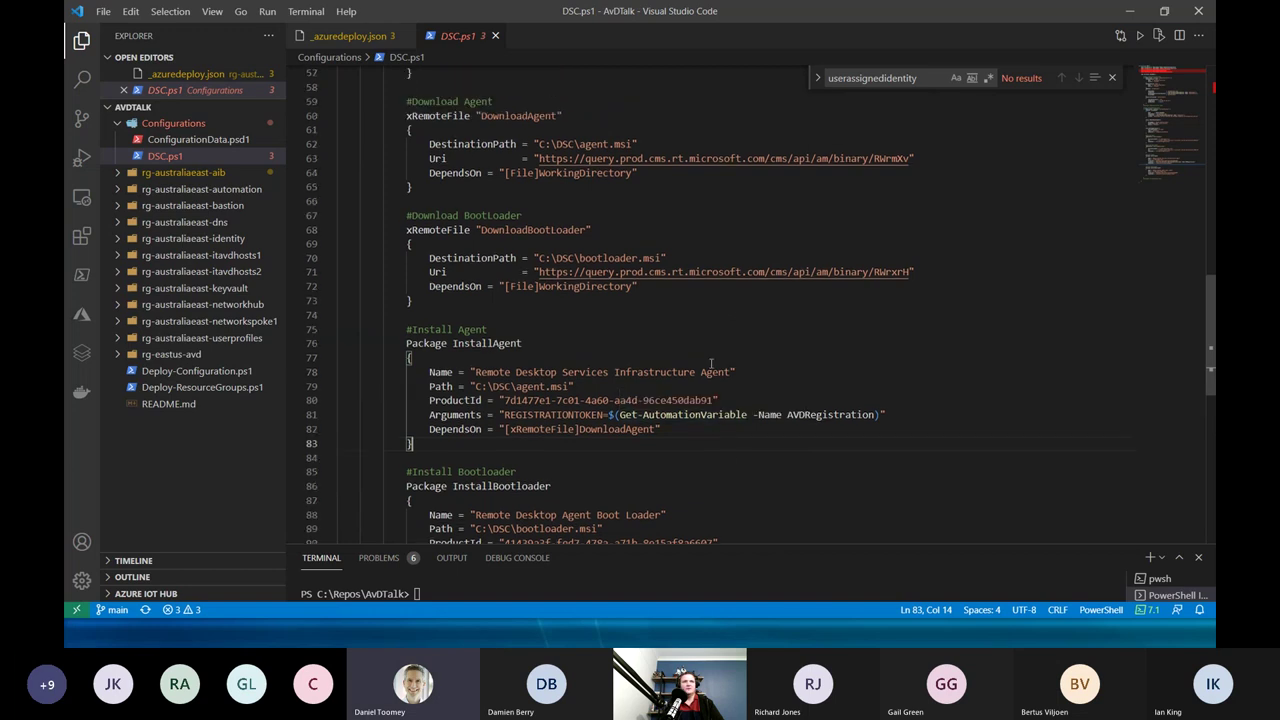
pyautogui.scroll(2, 650, 315)
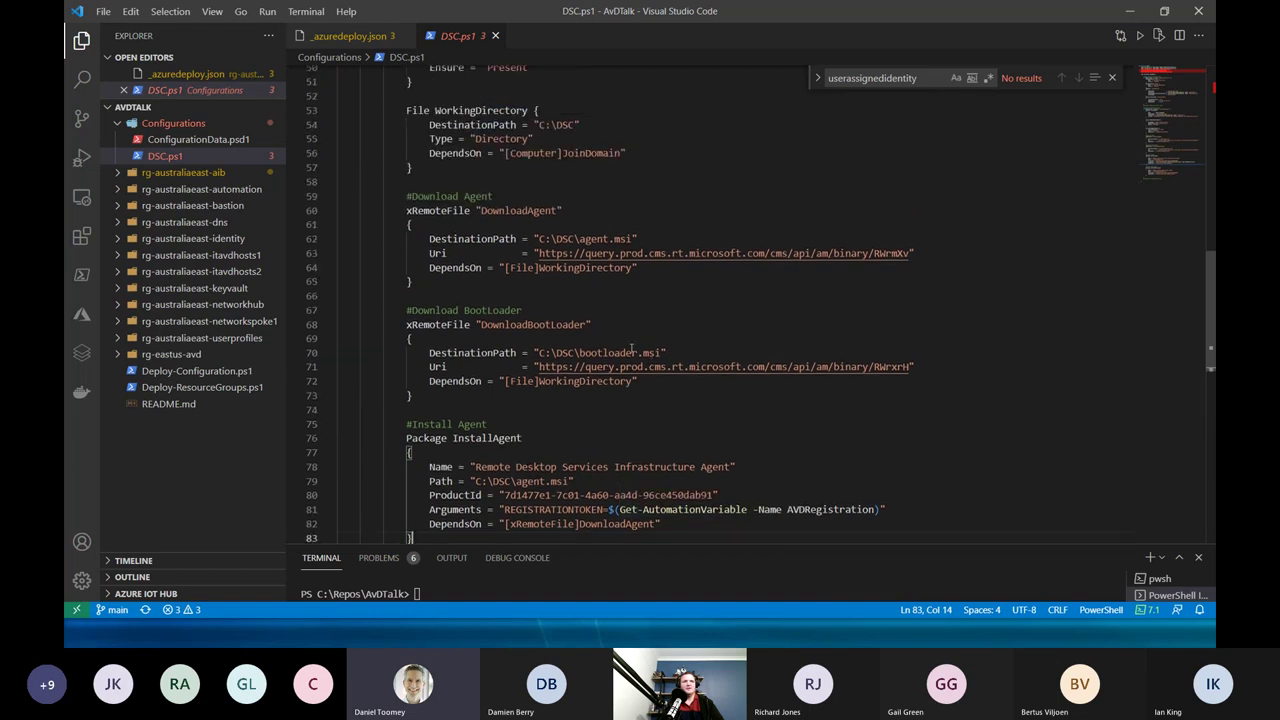
pyautogui.scroll(15, 588, 280)
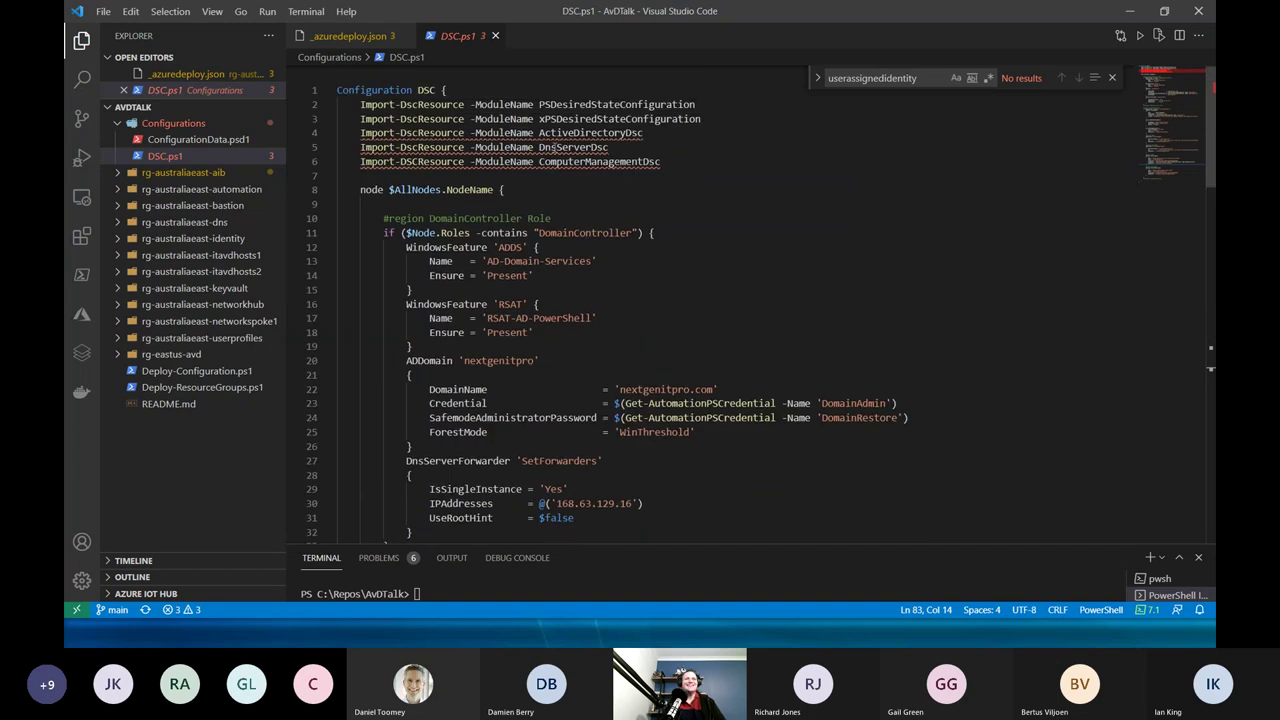
pyautogui.moveTo(553, 162)
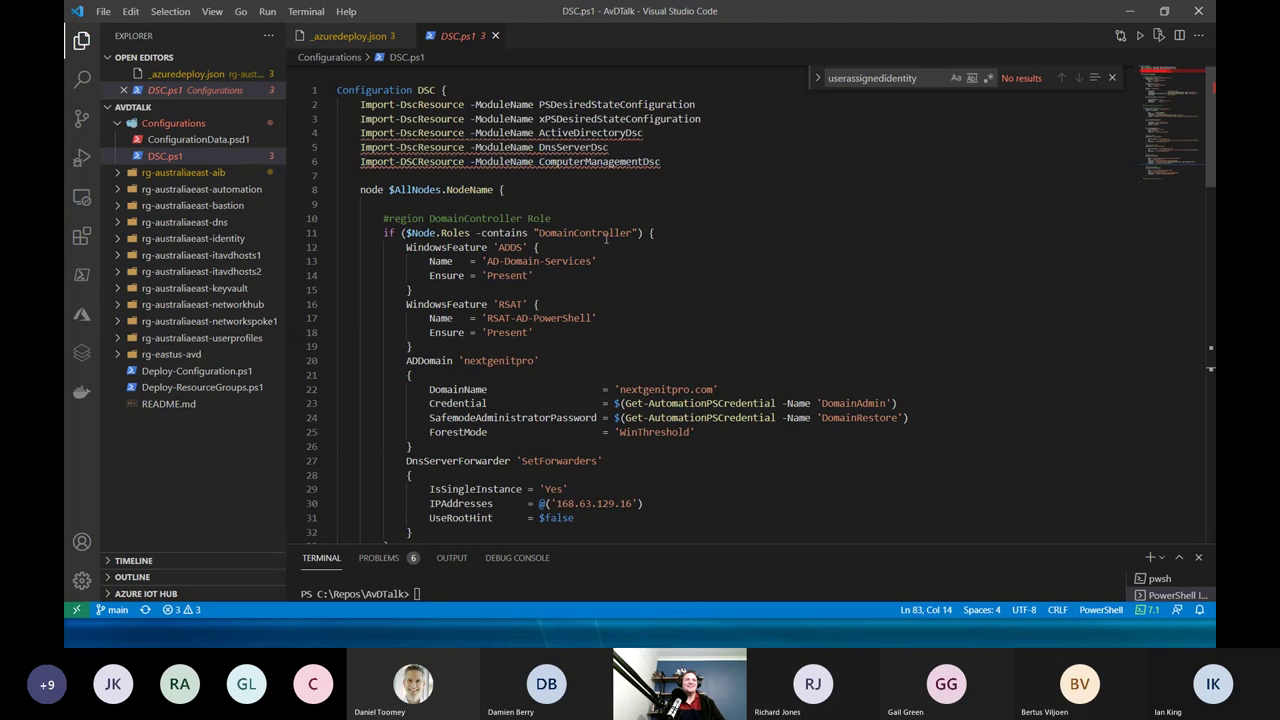
pyautogui.click(592, 332)
pyautogui.moveTo(475, 417)
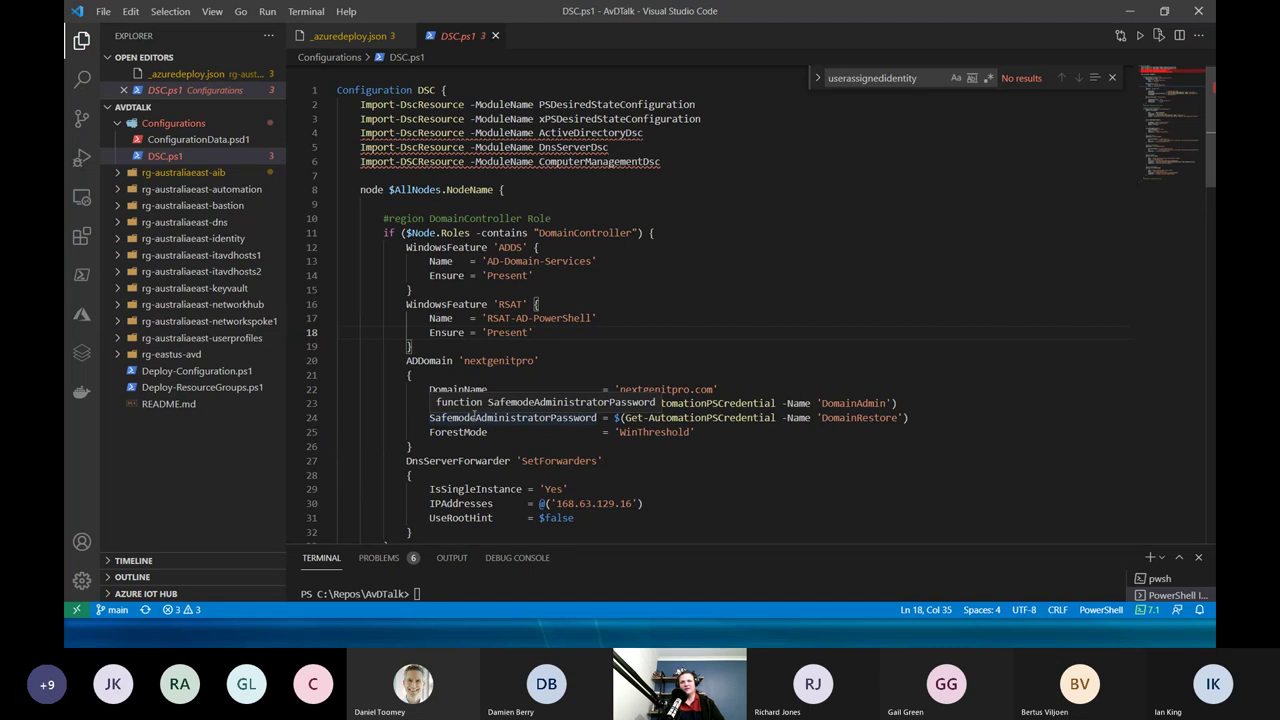
pyautogui.scroll(-1, 477, 485)
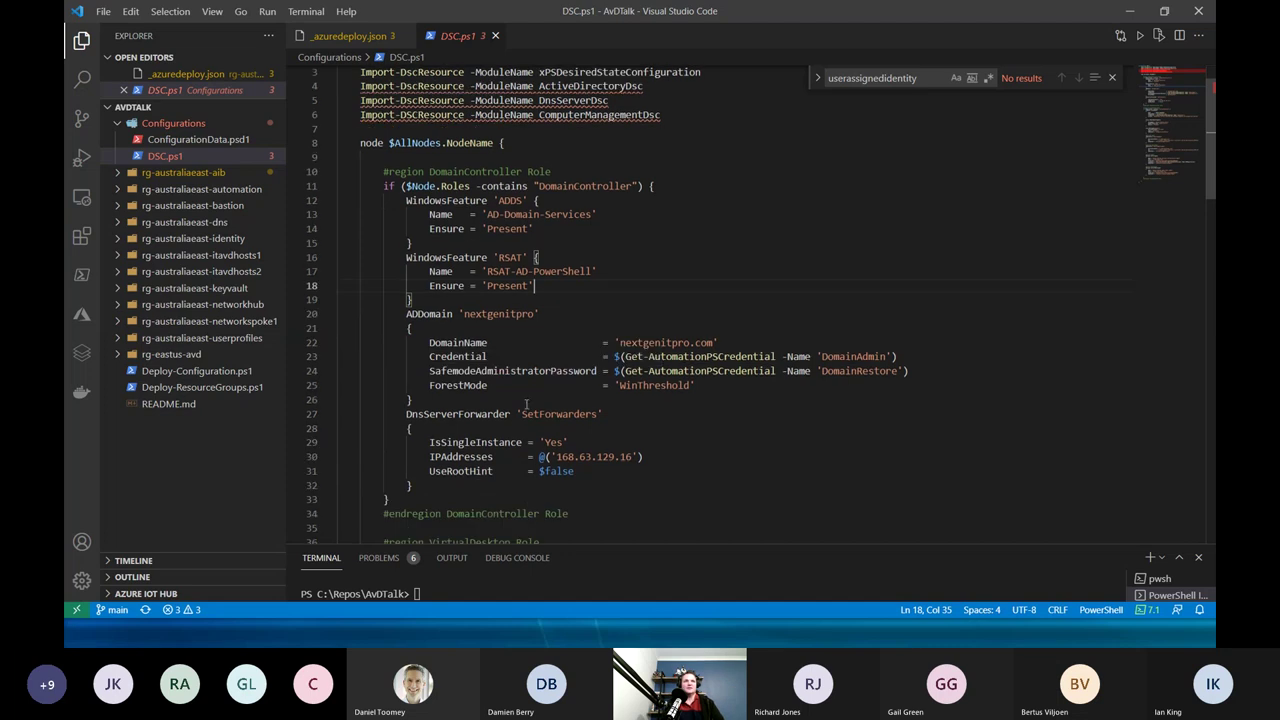
pyautogui.scroll(-5, 526, 404)
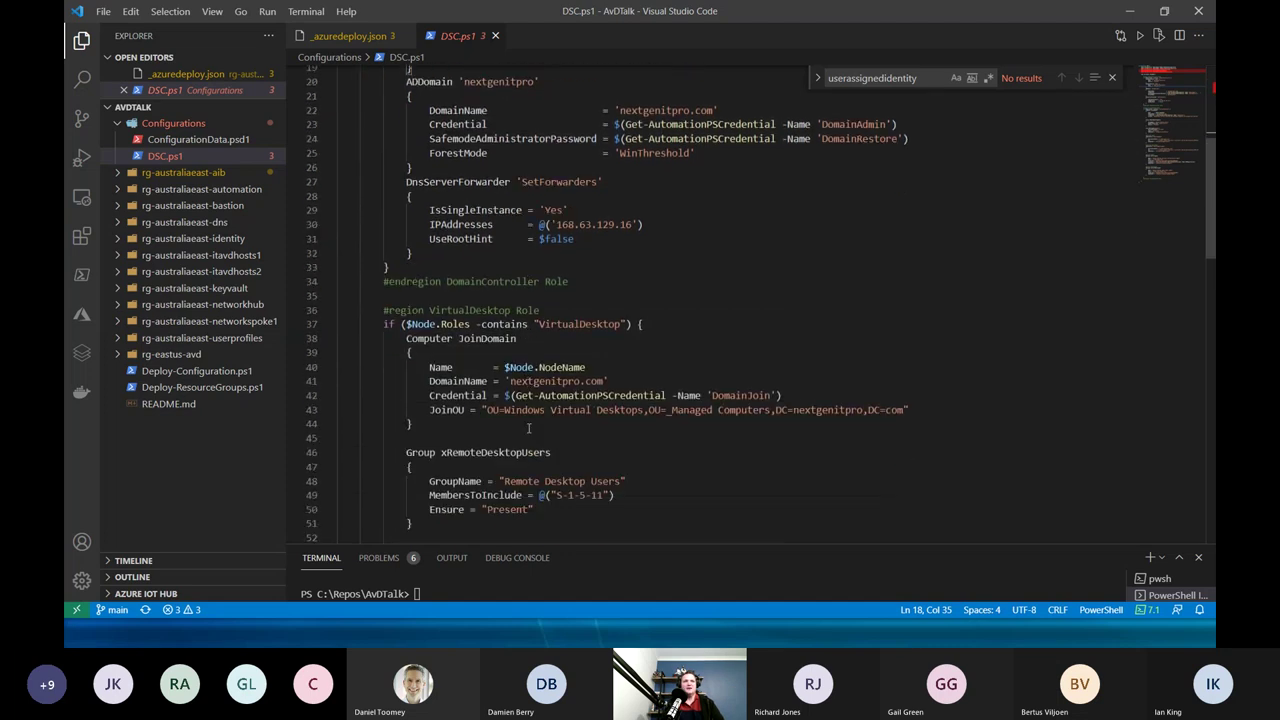
pyautogui.moveTo(648, 240); pyautogui.dragTo(512, 224)
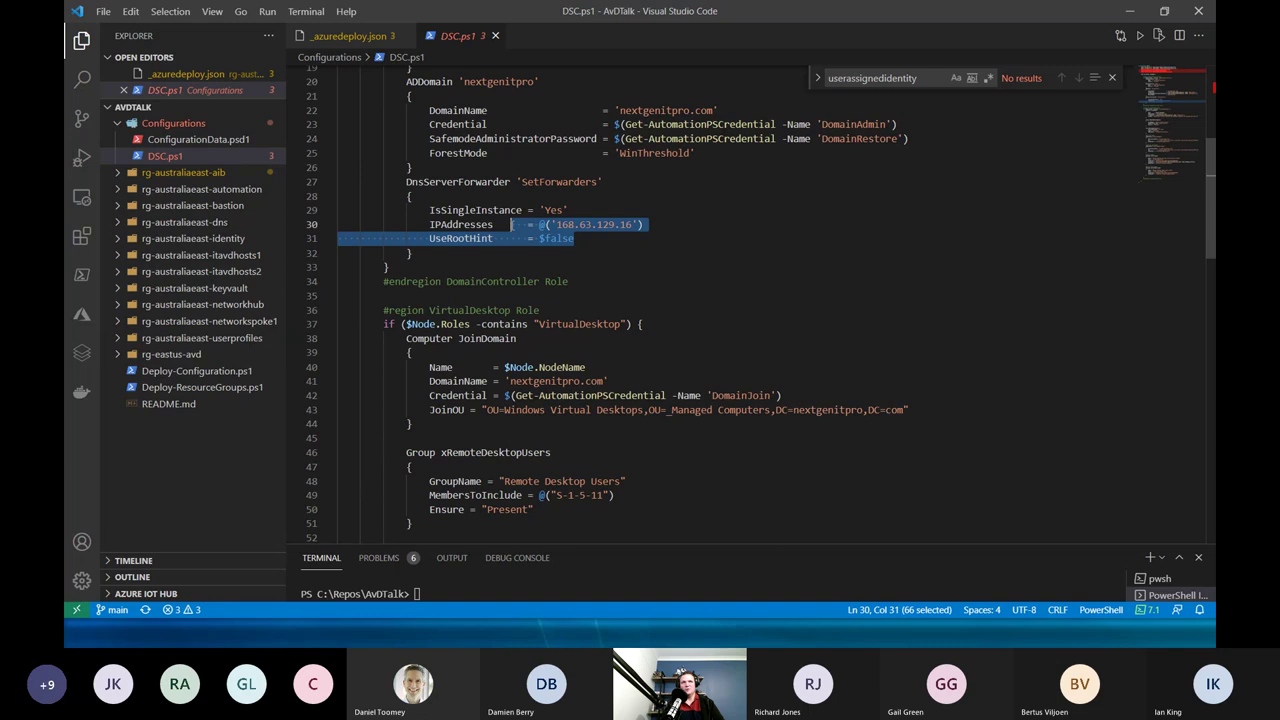
pyautogui.click(622, 256)
pyautogui.scroll(-4, 560, 320)
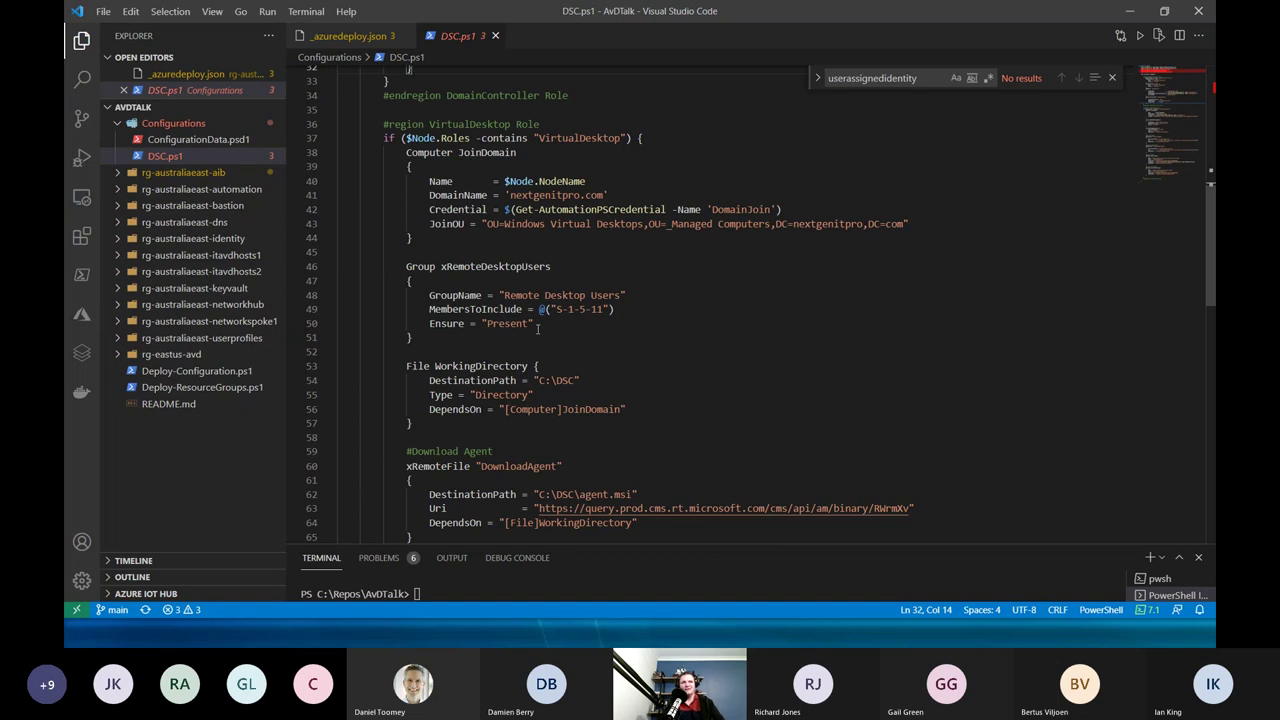
# Highlight the S-1-5-11 group member SID and the JoinDomain name, domain, credential and OU settings.
pyautogui.moveTo(555, 309); pyautogui.dragTo(603, 311)
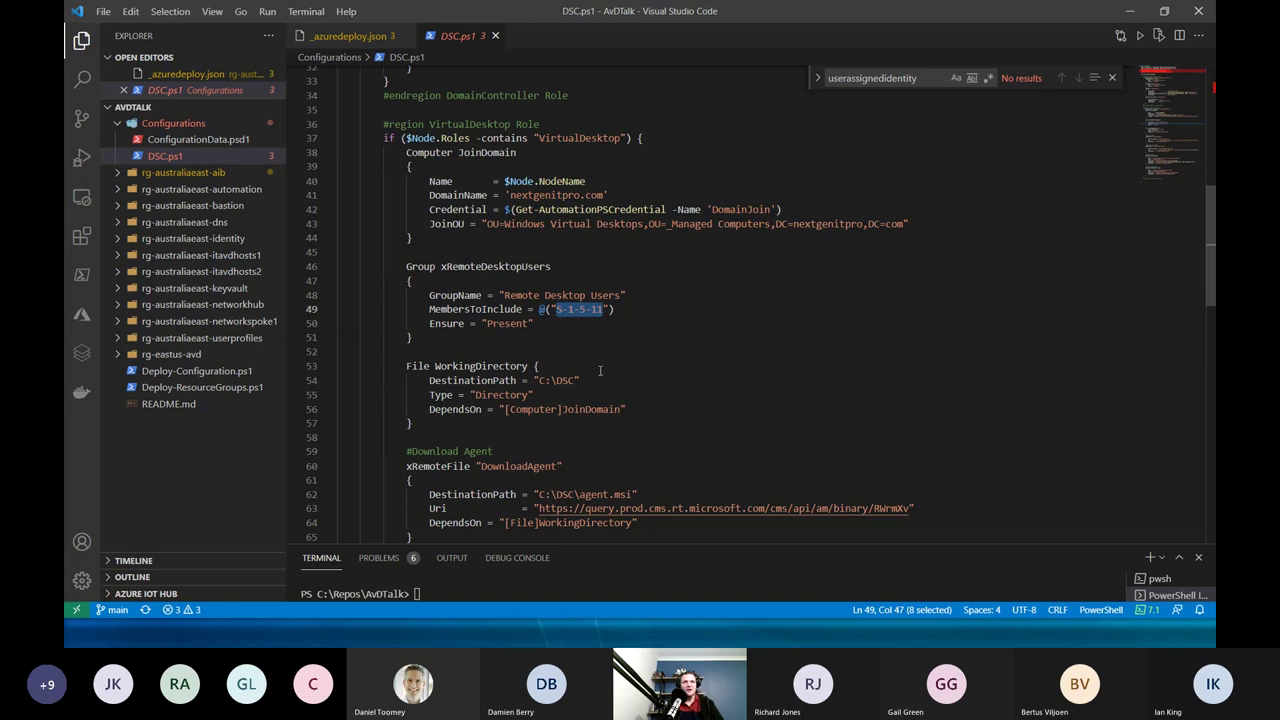
pyautogui.moveTo(494, 186); pyautogui.dragTo(576, 236)
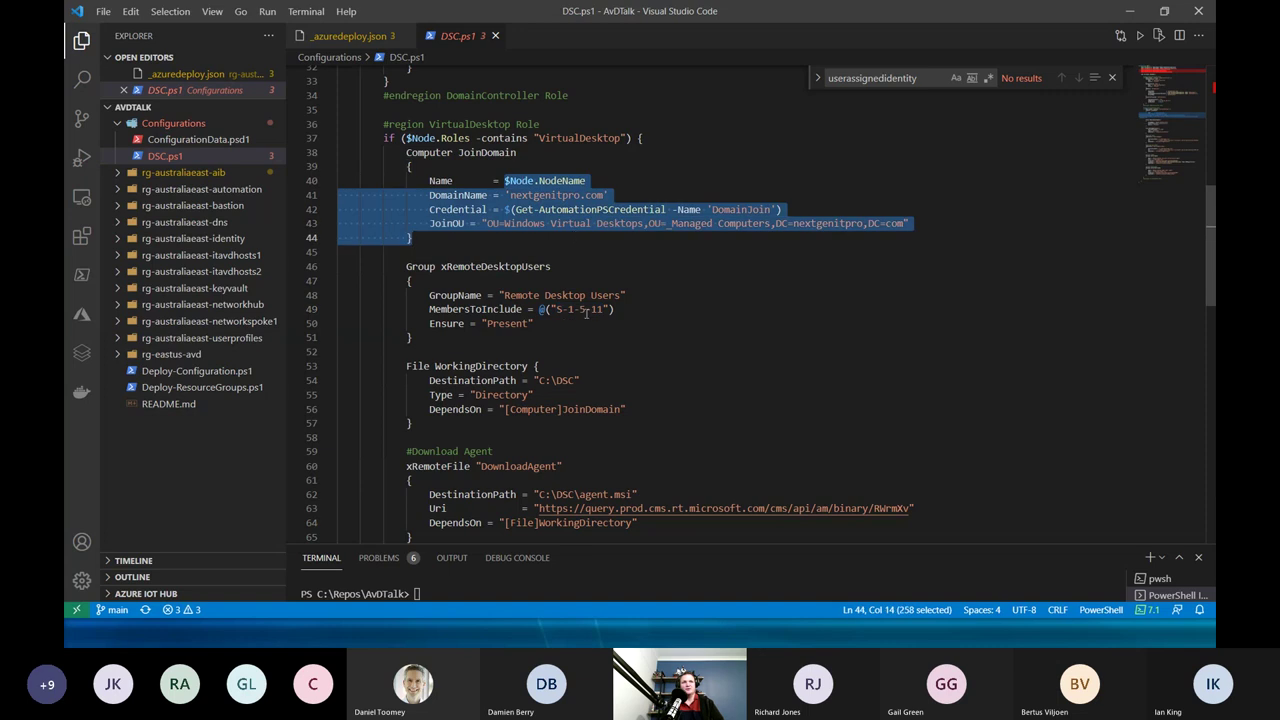
pyautogui.scroll(-2, 586, 311)
pyautogui.scroll(-1, 580, 363)
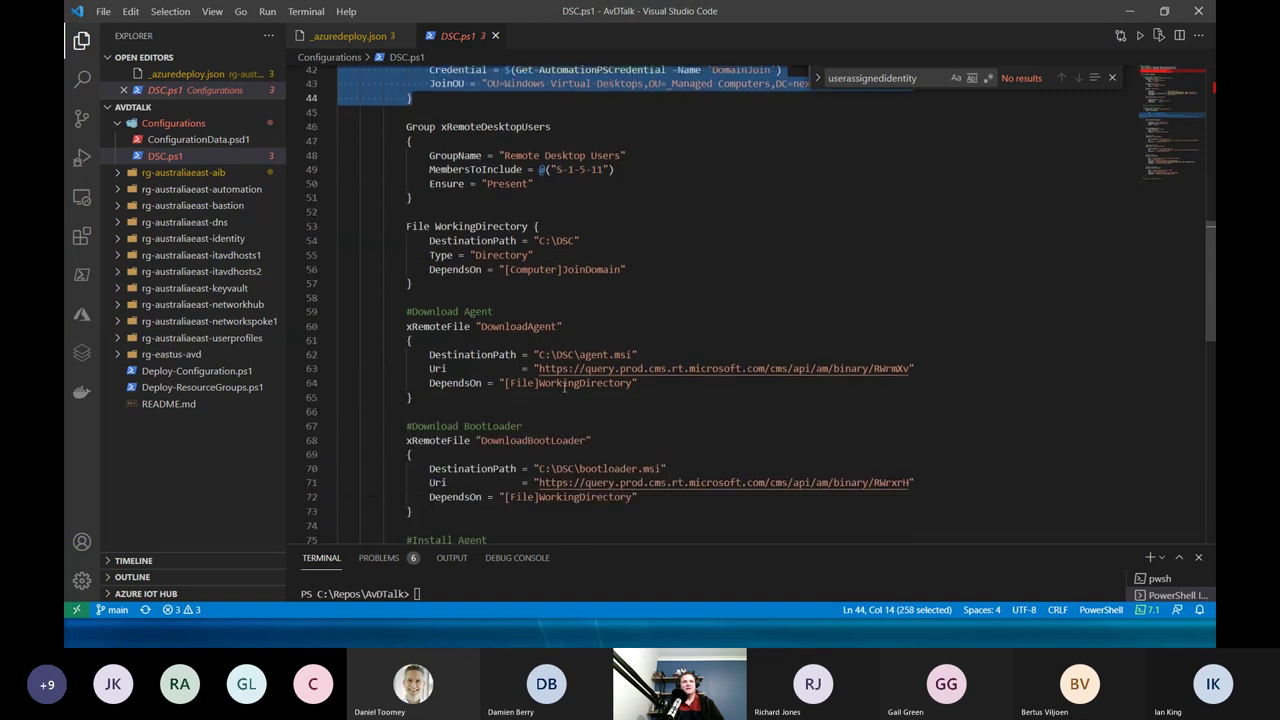
pyautogui.click(572, 412)
pyautogui.scroll(-1, 579, 404)
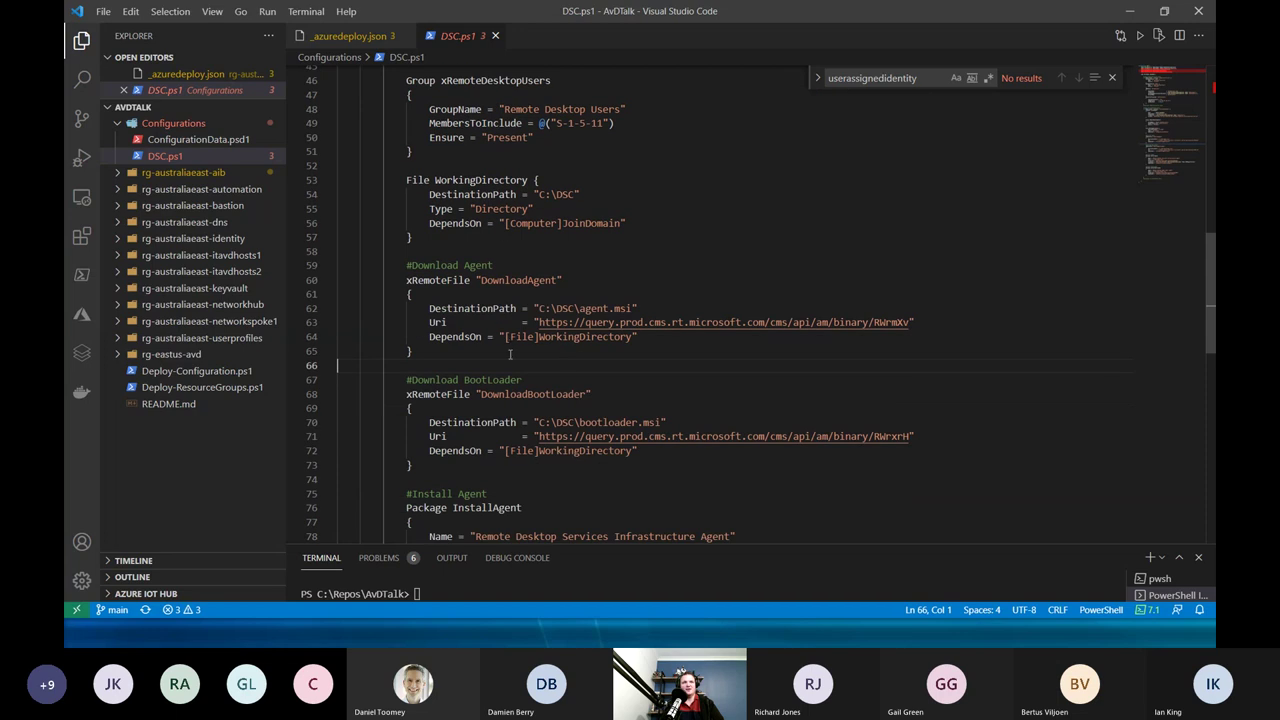
pyautogui.scroll(-1, 514, 372)
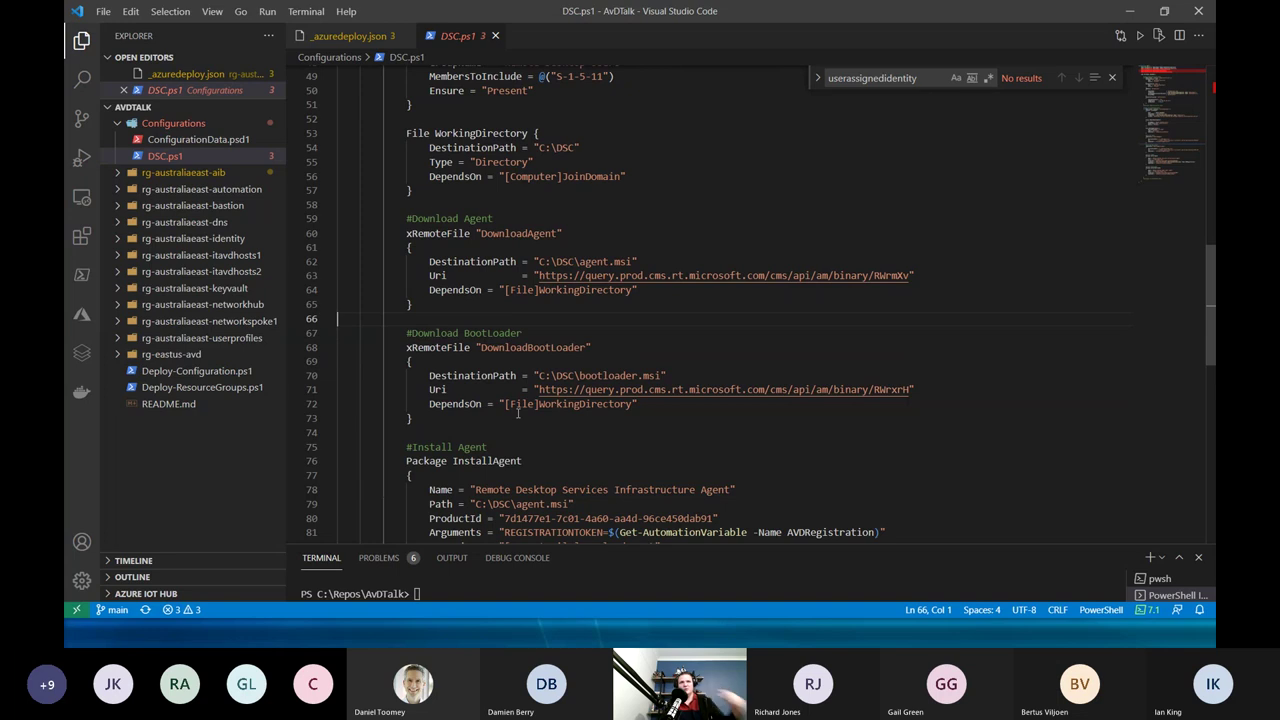
pyautogui.scroll(-2, 518, 413)
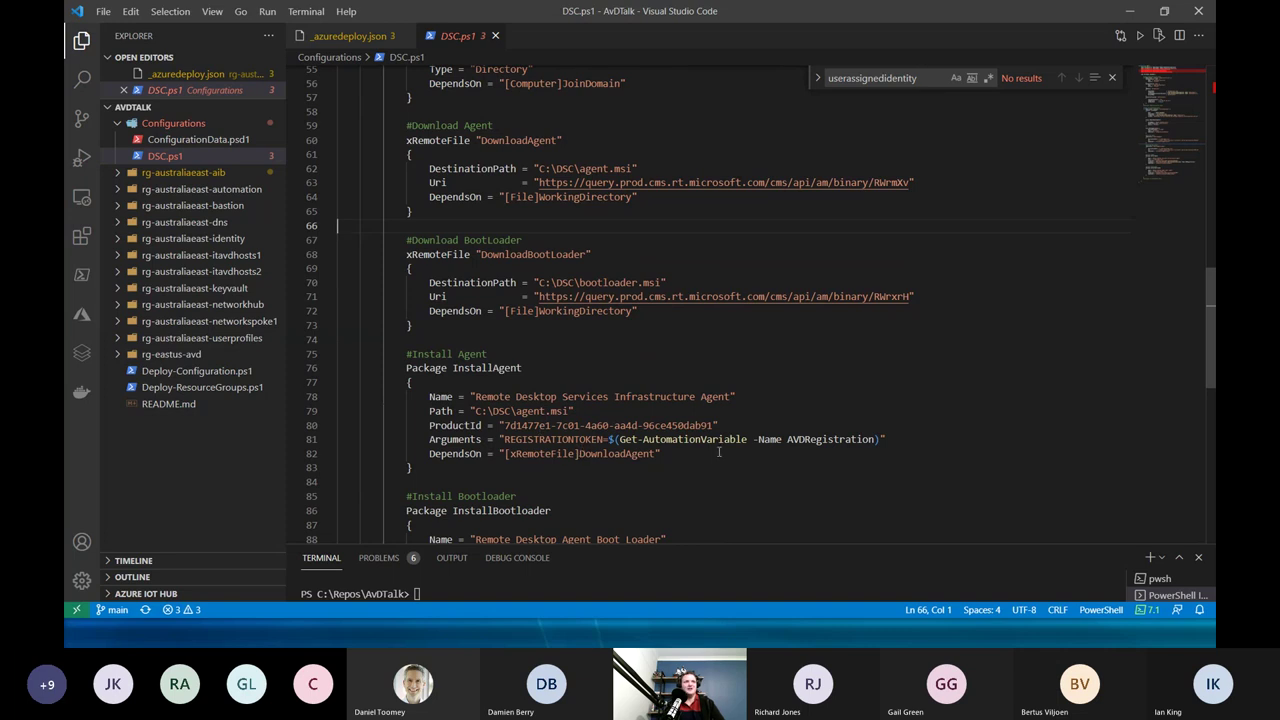
# Highlight the AVDRegistration token argument for the RD agent install, then fold Configurations and expand rg-eastus-avd.
pyautogui.moveTo(598, 440); pyautogui.dragTo(879, 440)
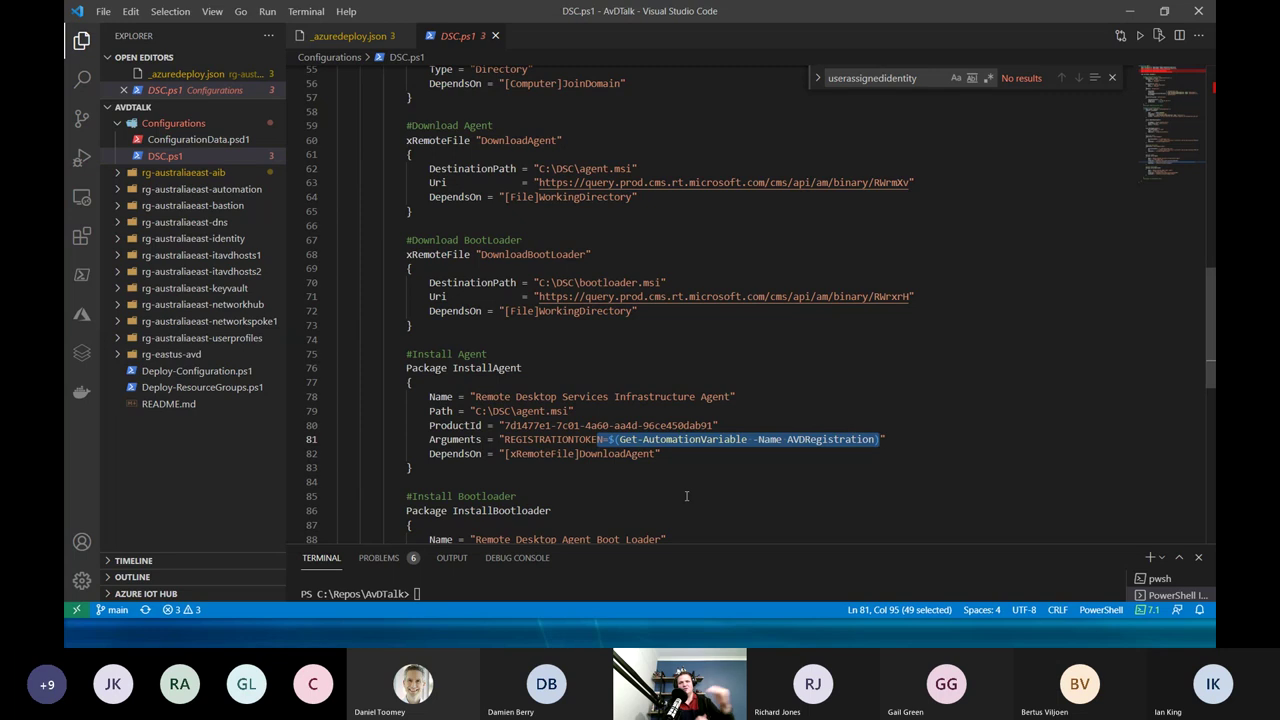
pyautogui.scroll(-1, 686, 496)
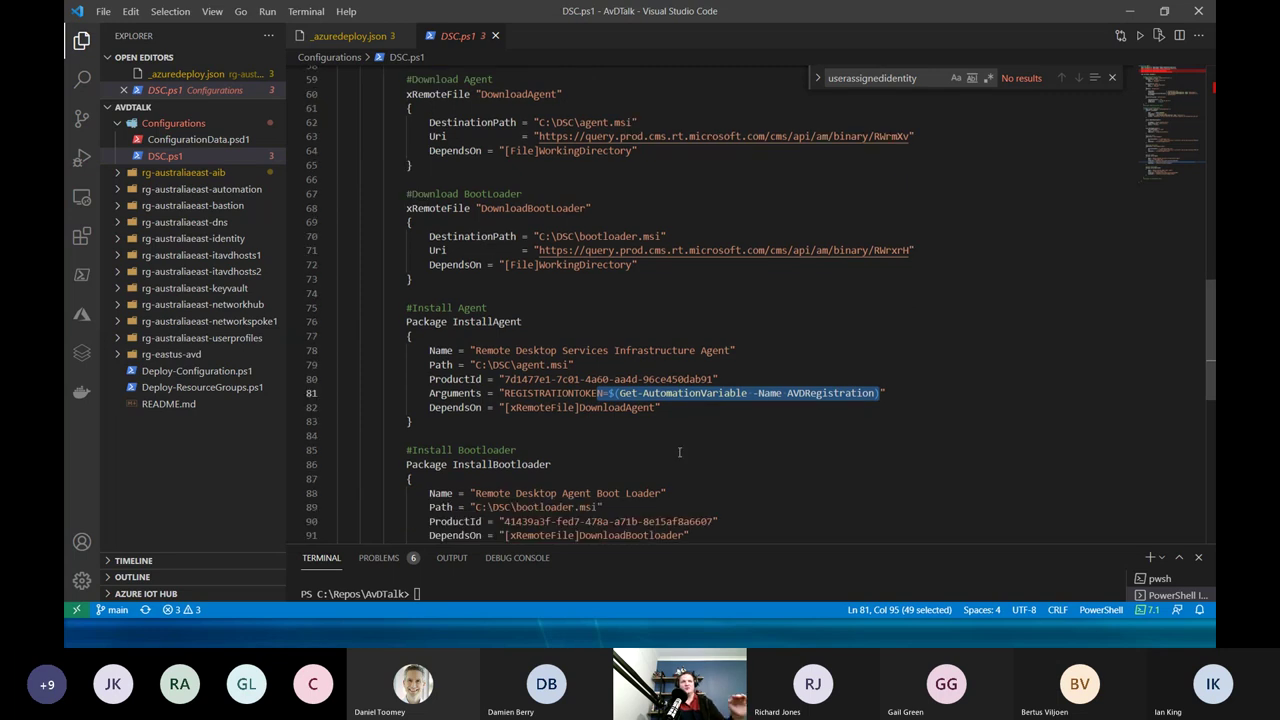
pyautogui.scroll(-1, 679, 452)
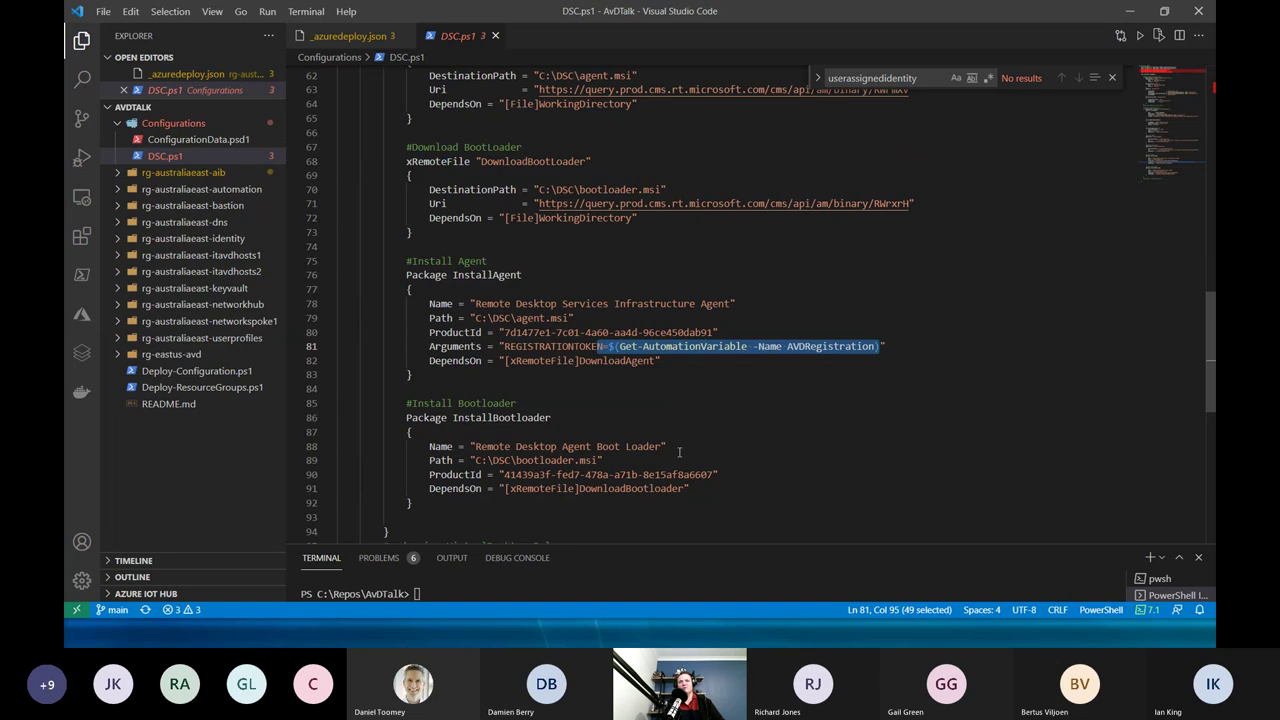
pyautogui.scroll(-2, 679, 452)
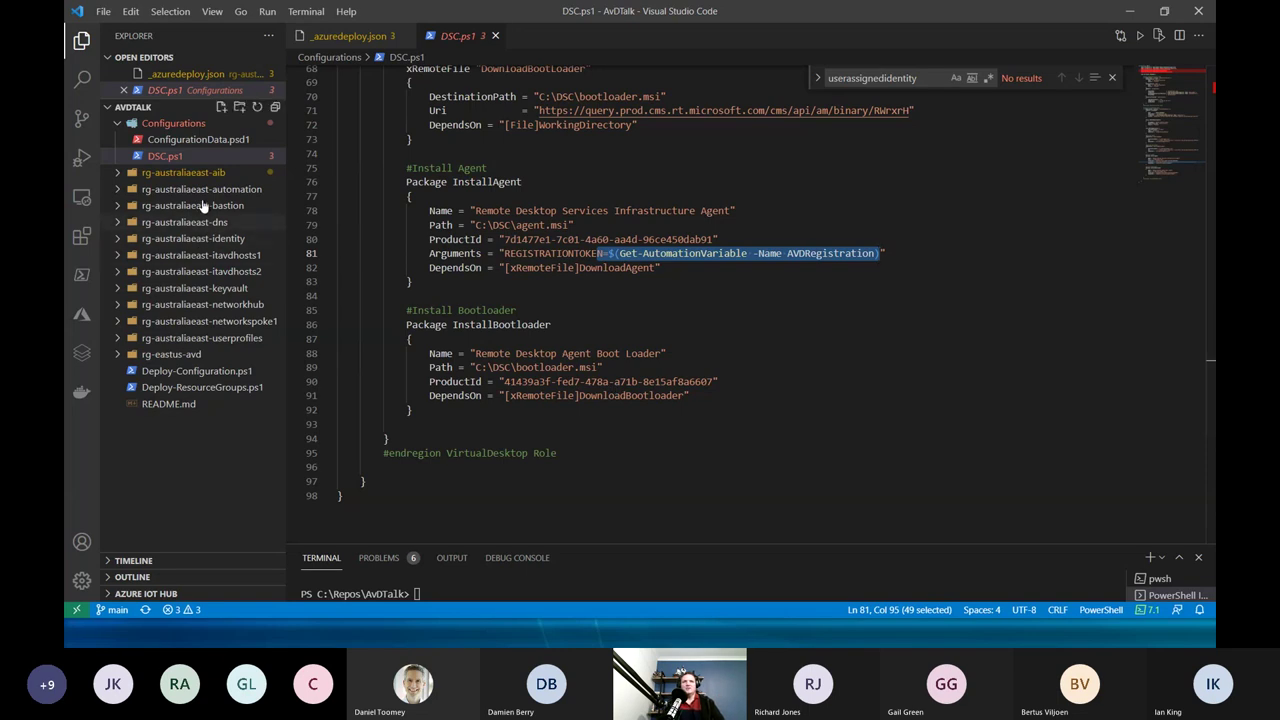
pyautogui.click(118, 128)
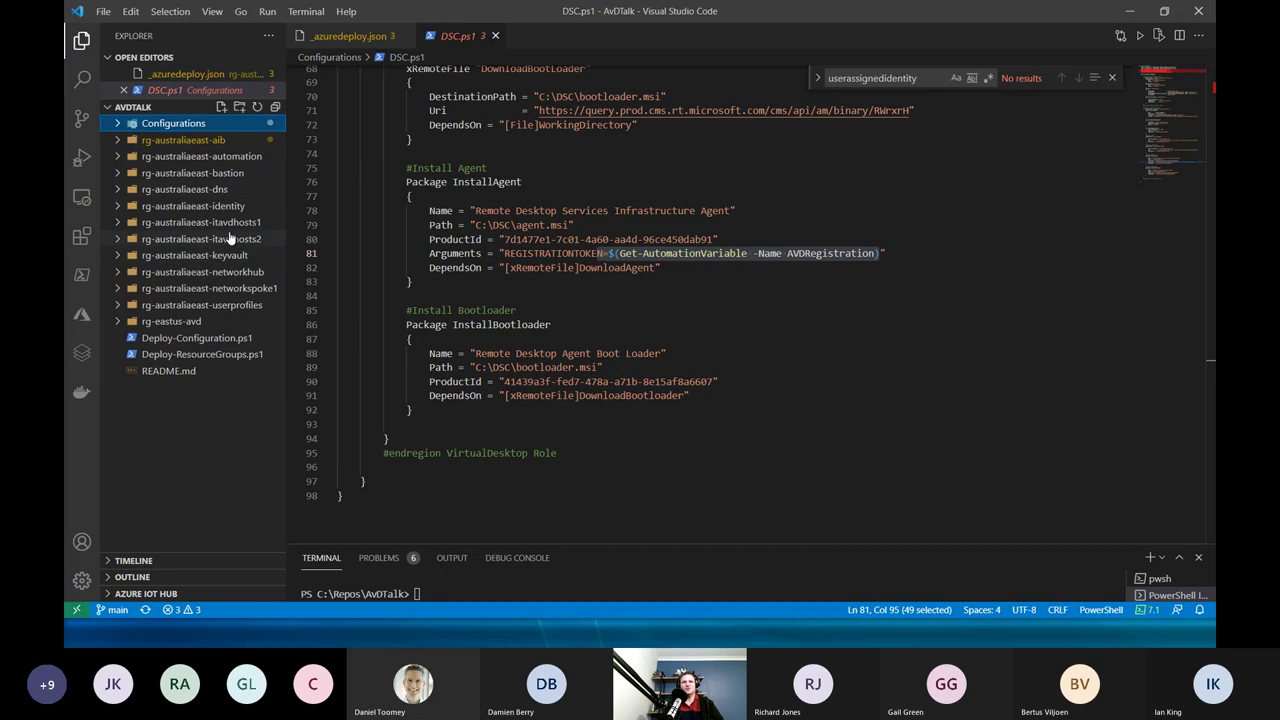
pyautogui.click(190, 324)
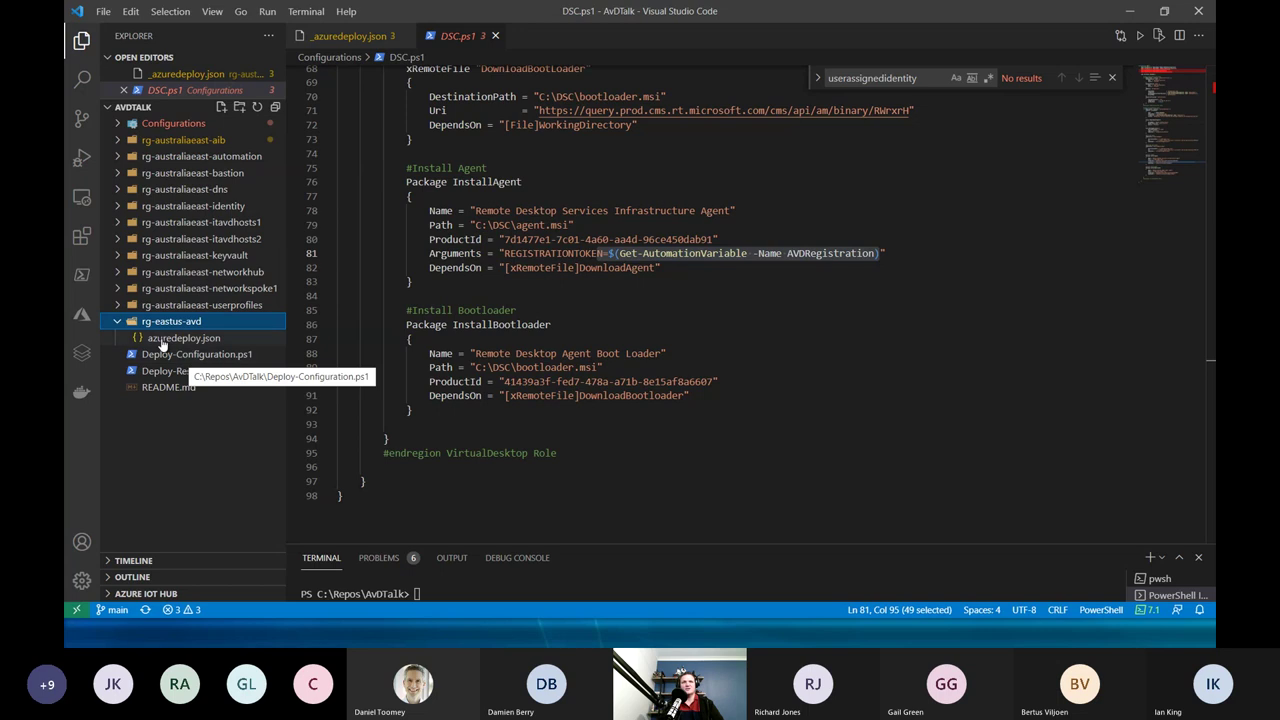
# Open the rg-eastus-avd azuredeploy.json and jump via the outline's resources to host pool hp-eastus-itavd1.
pyautogui.click(172, 337)
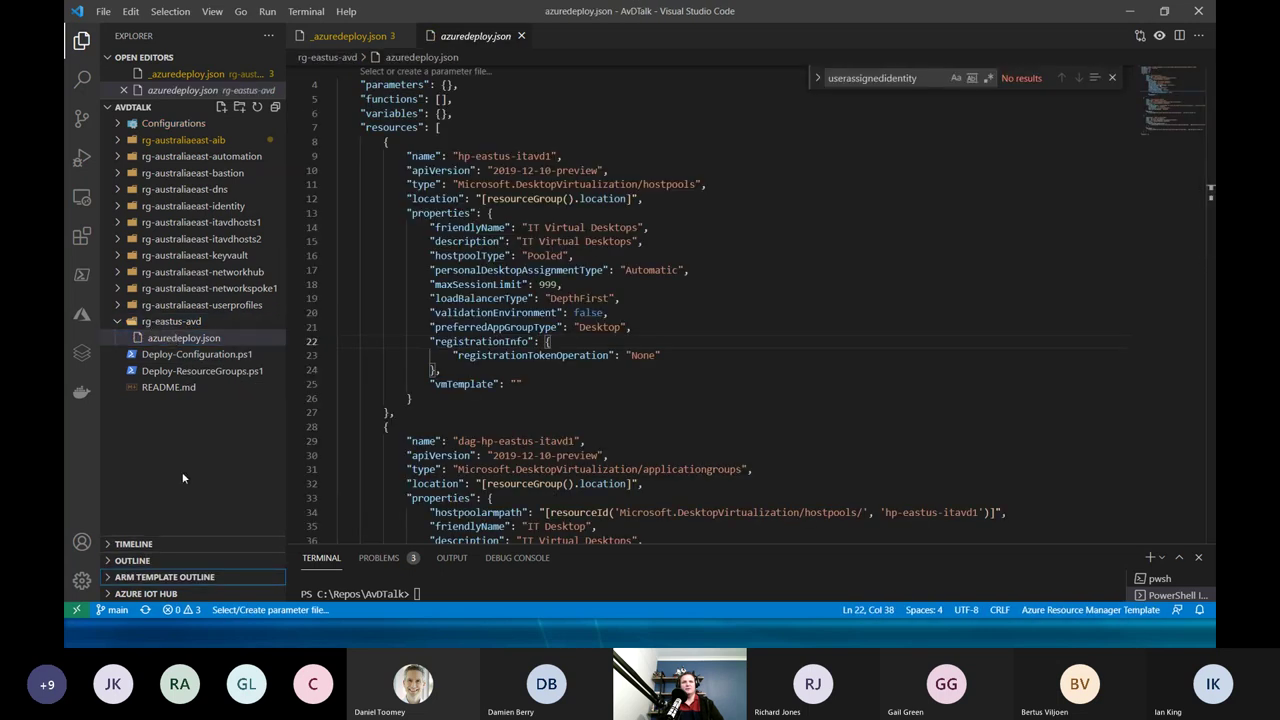
pyautogui.click(182, 340)
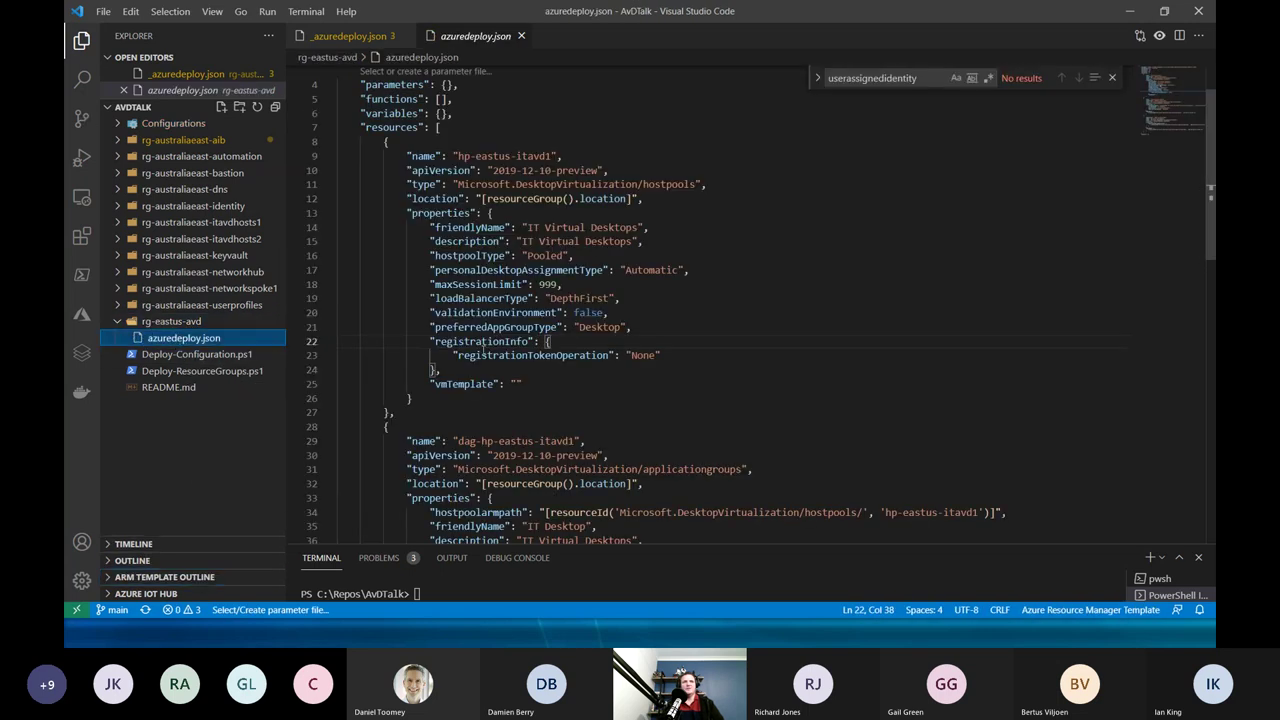
pyautogui.scroll(-1, 483, 350)
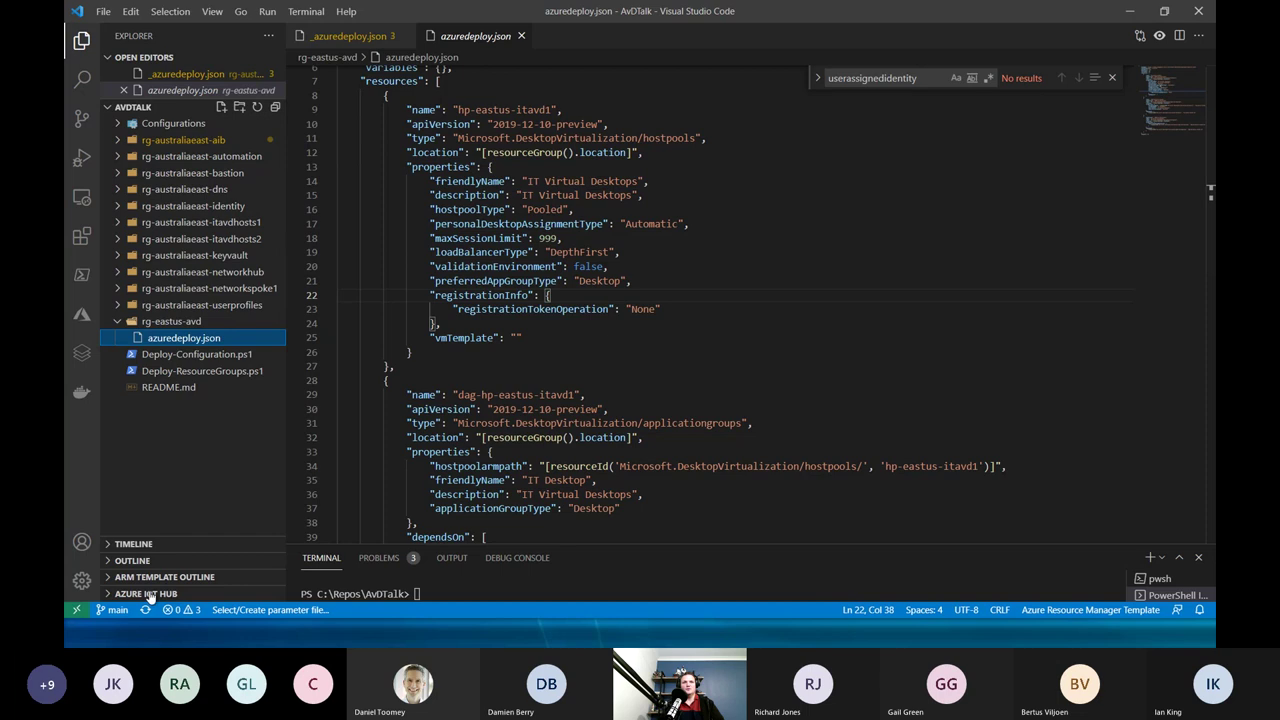
pyautogui.click(146, 578)
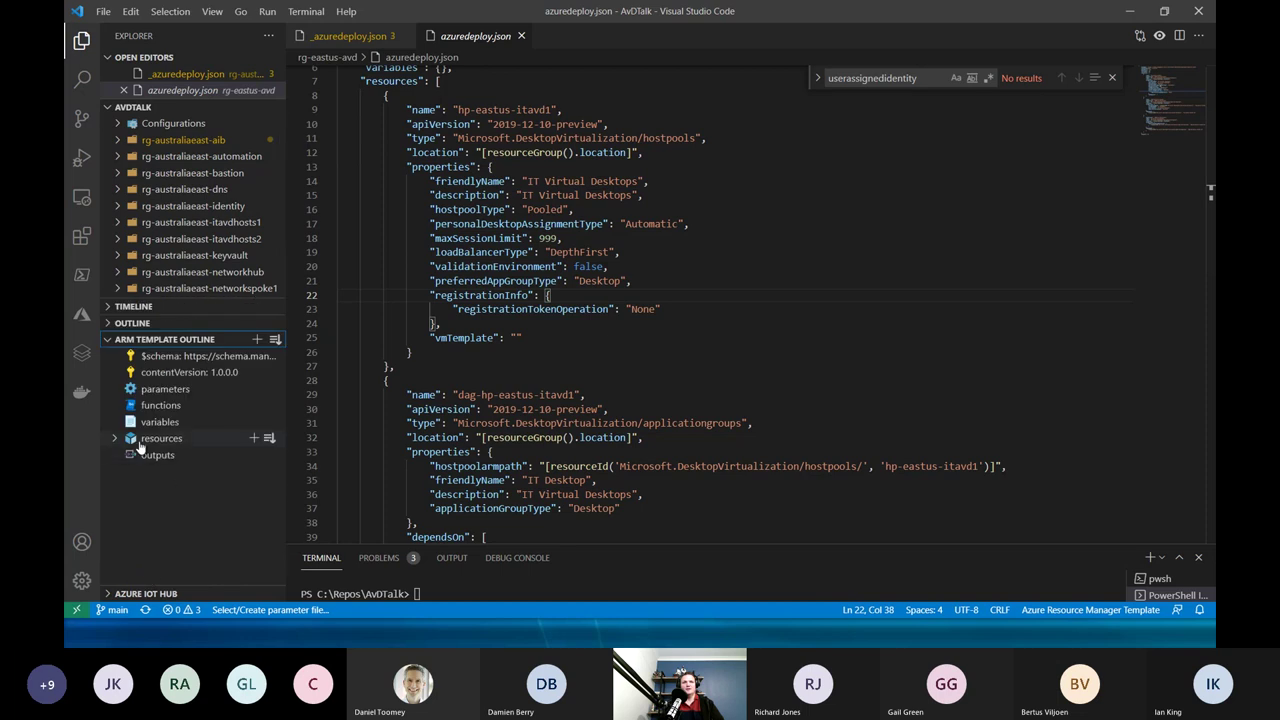
pyautogui.click(113, 439)
pyautogui.click(185, 456)
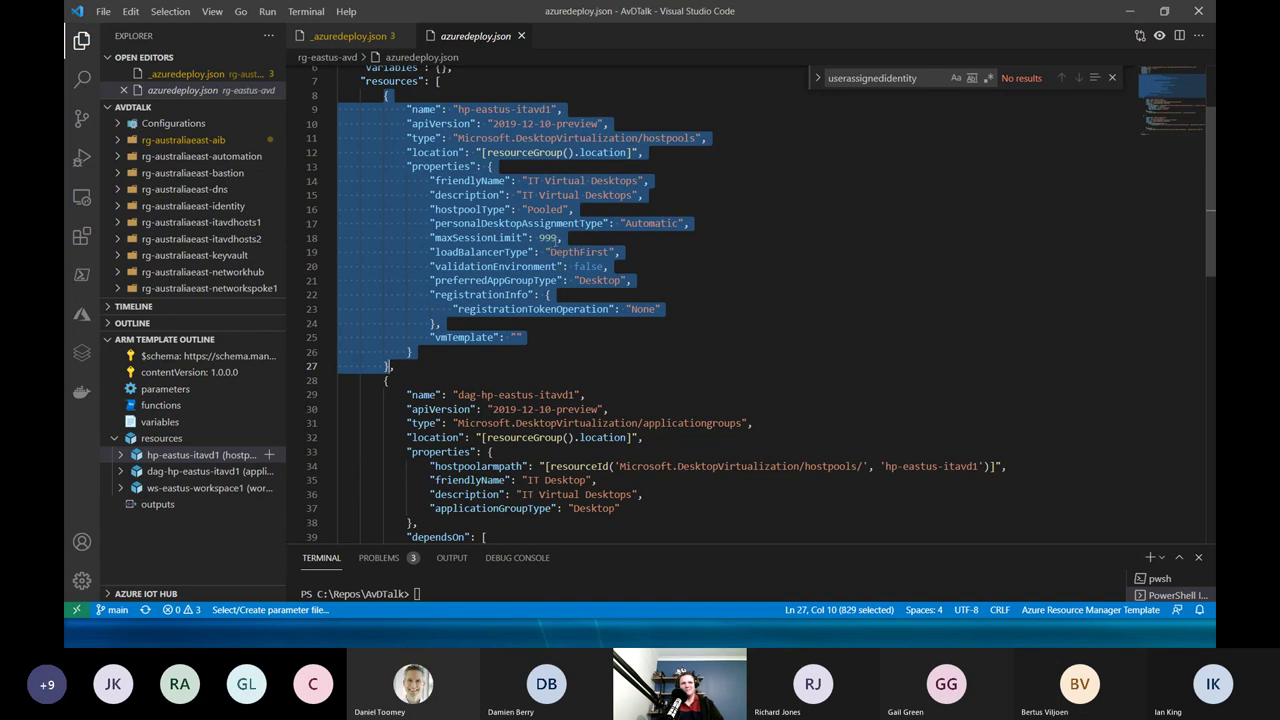
# Select the host pool's 999 session limit, DepthFirst and Pooled values, then jump to dag-hp-eastus-itavd1.
pyautogui.doubleClick(547, 237)
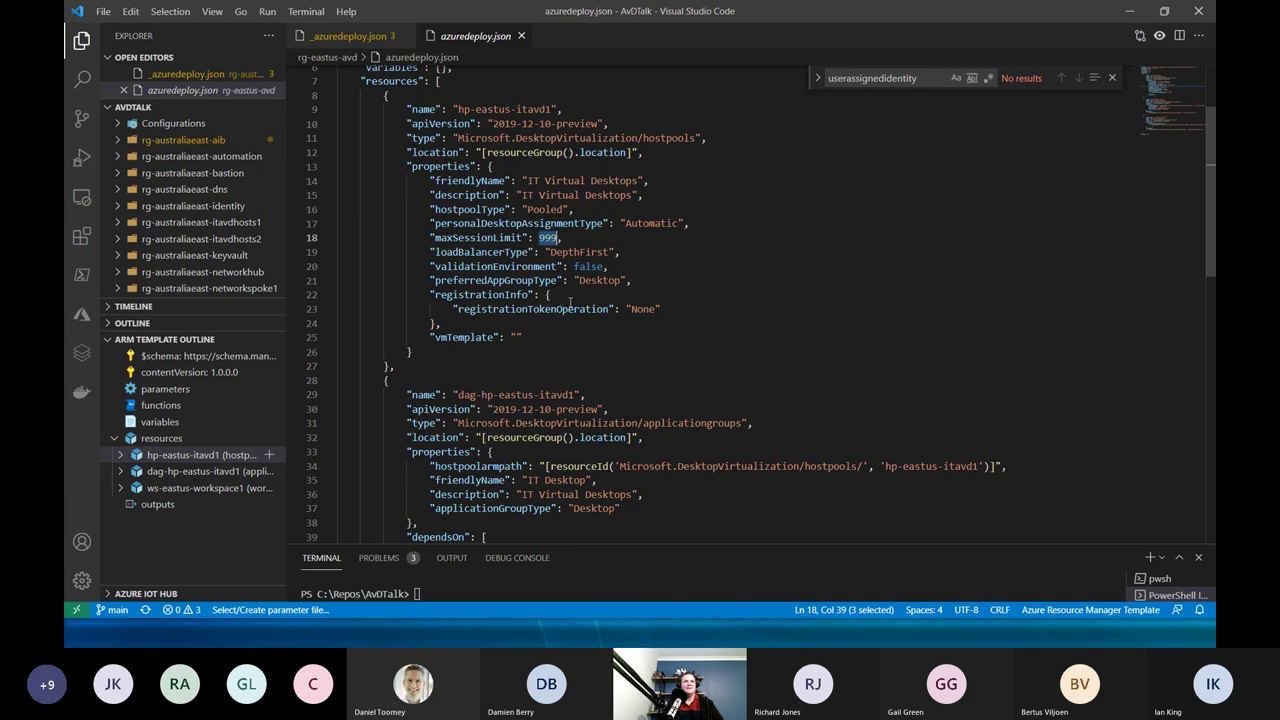
pyautogui.doubleClick(581, 253)
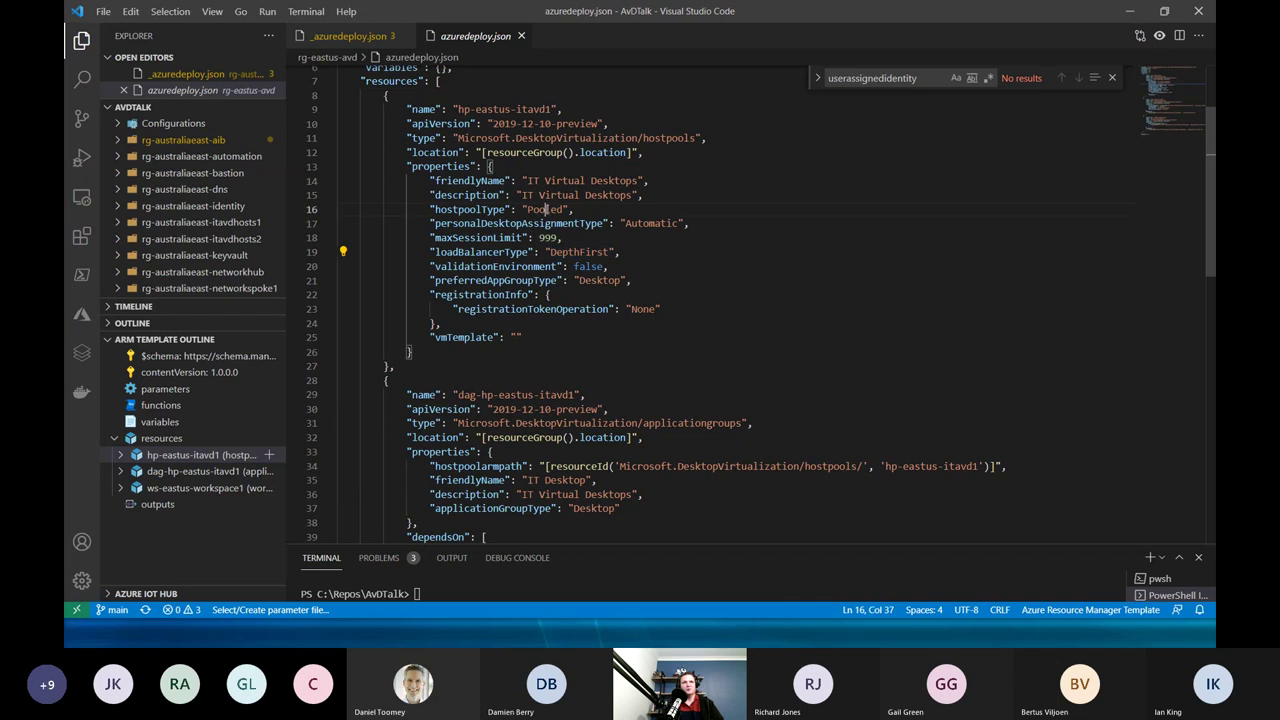
pyautogui.doubleClick(546, 209)
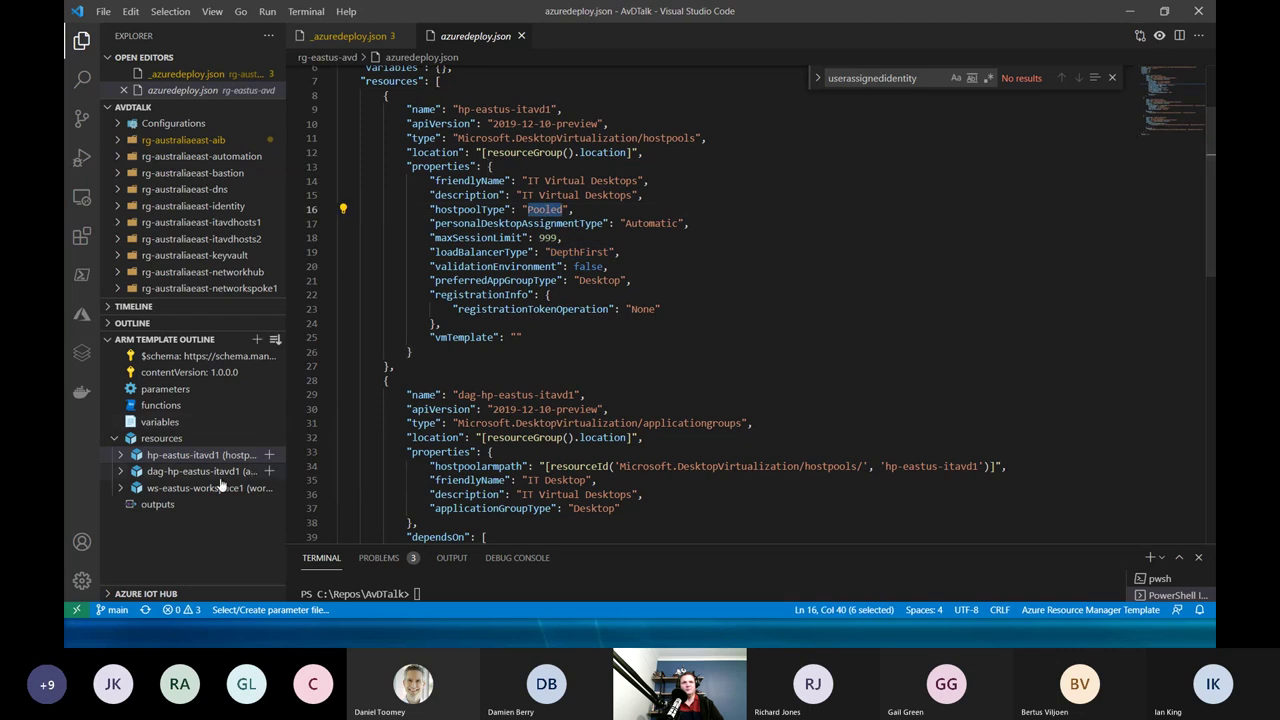
pyautogui.click(176, 472)
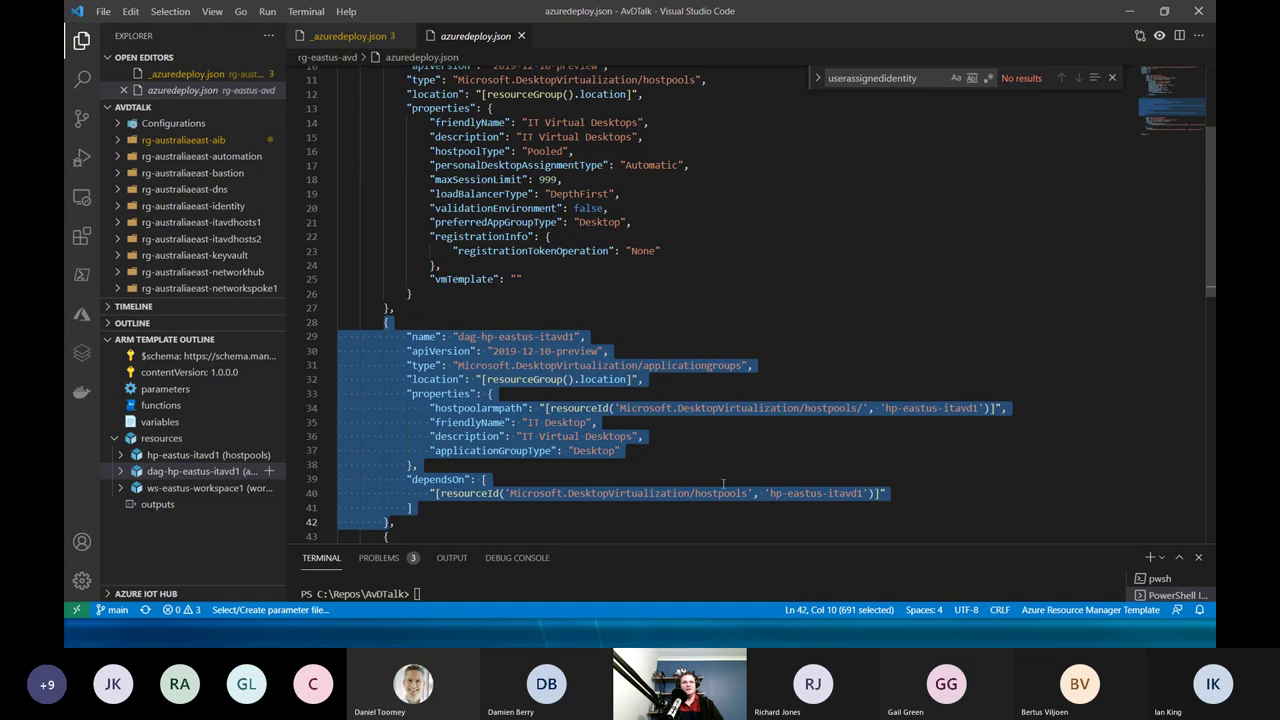
# Jump to the ws-eastus-workspace1 workspace definition in the template outline.
pyautogui.click(203, 489)
pyautogui.click(203, 489)
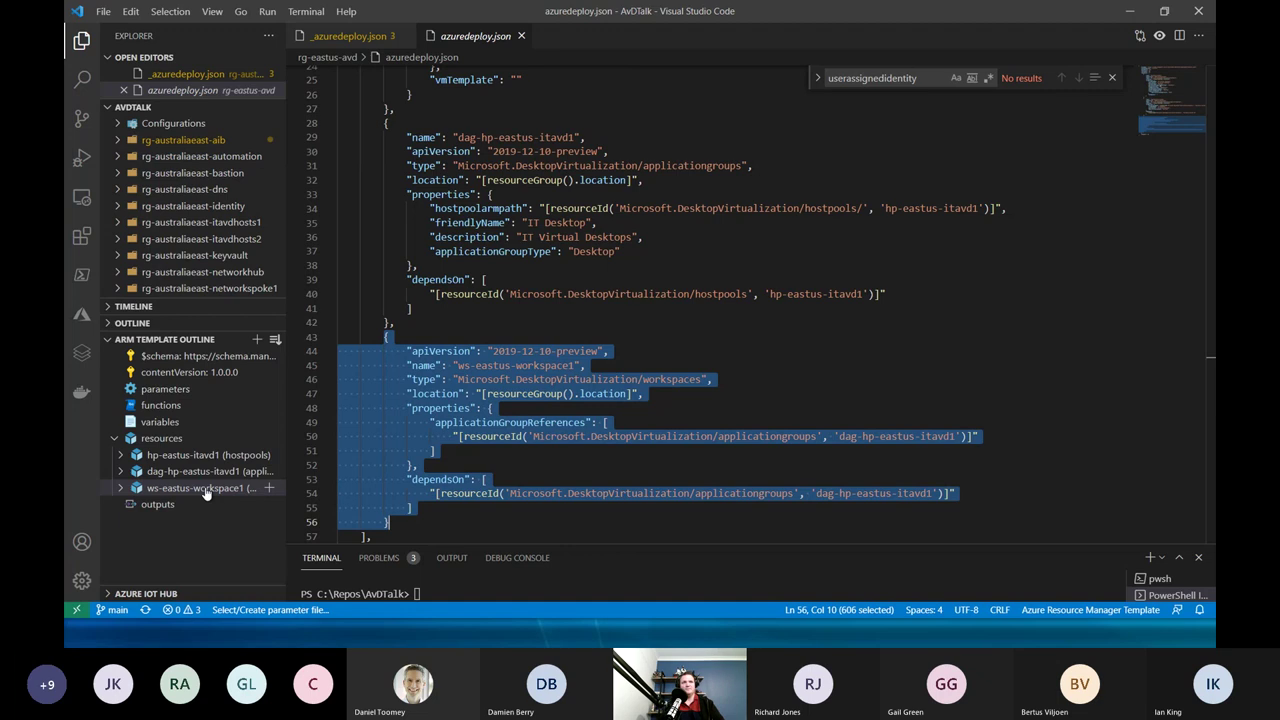
pyautogui.scroll(-1, 596, 410)
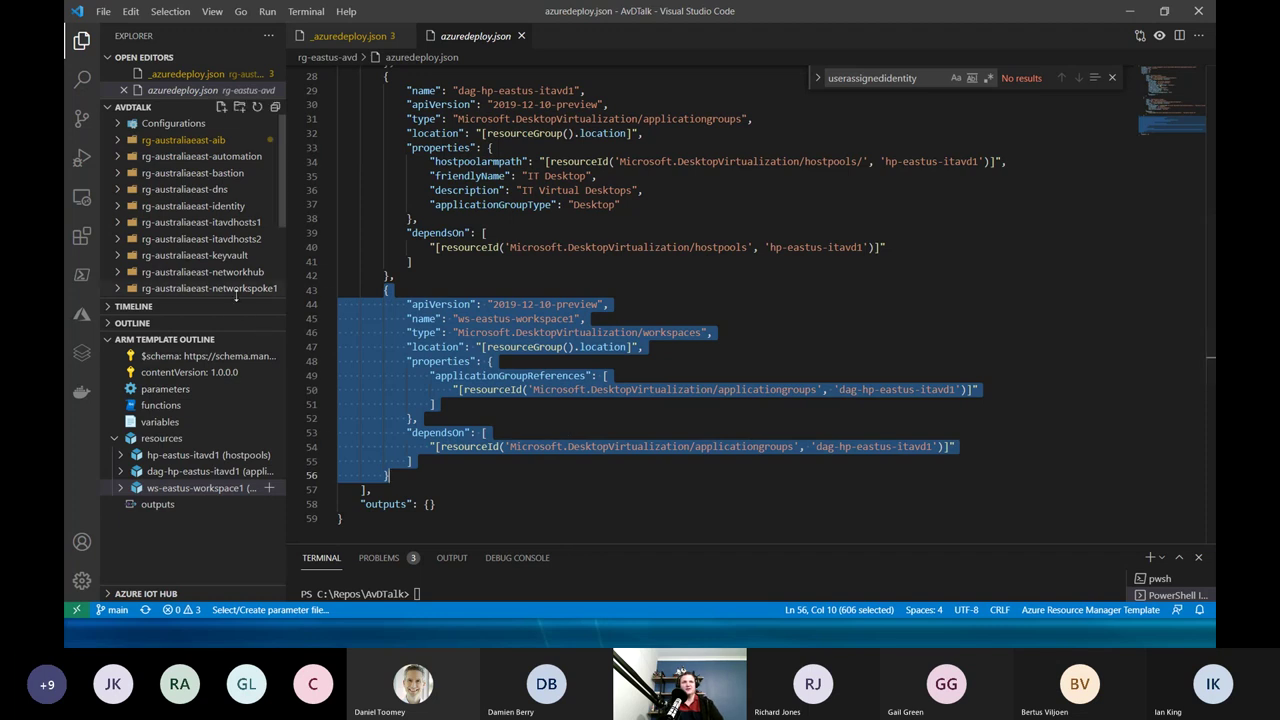
pyautogui.moveTo(254, 343); pyautogui.dragTo(82, 274)
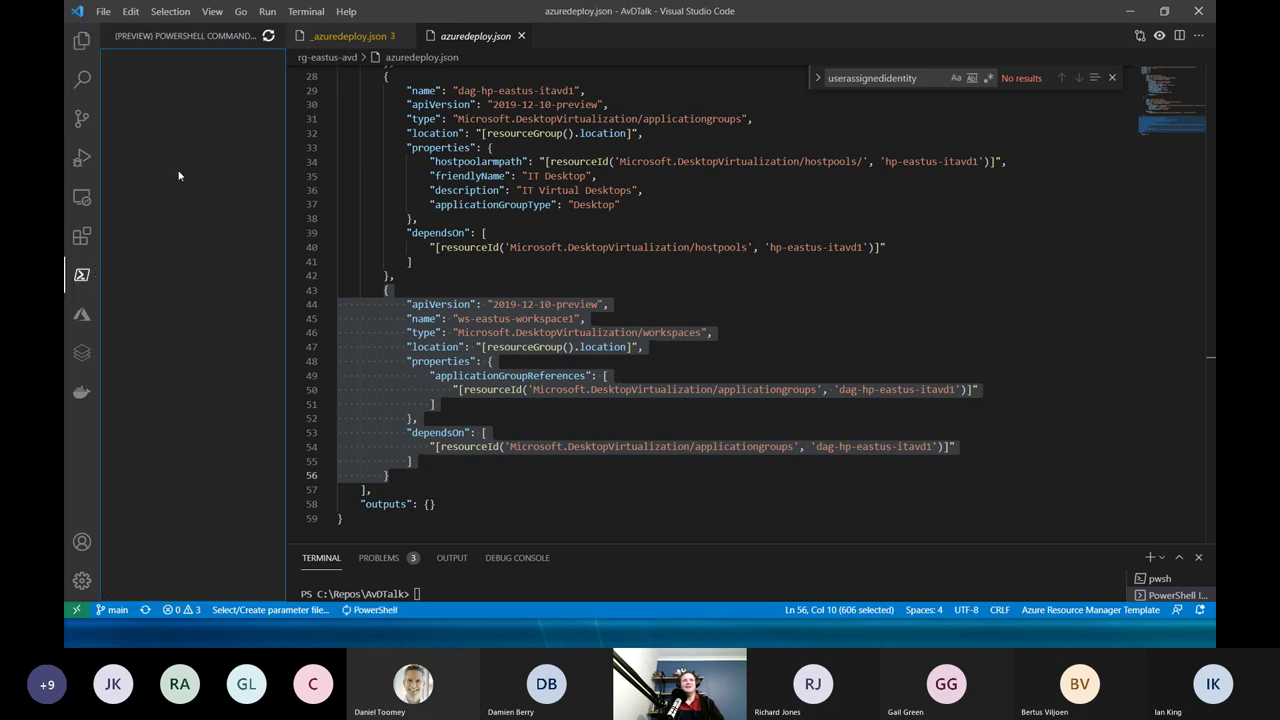
# Collapse rg-eastus-avd and open the AVD1 VM azuredeploy.json from rg-australiaeast-itavdhosts1.
pyautogui.click(82, 40)
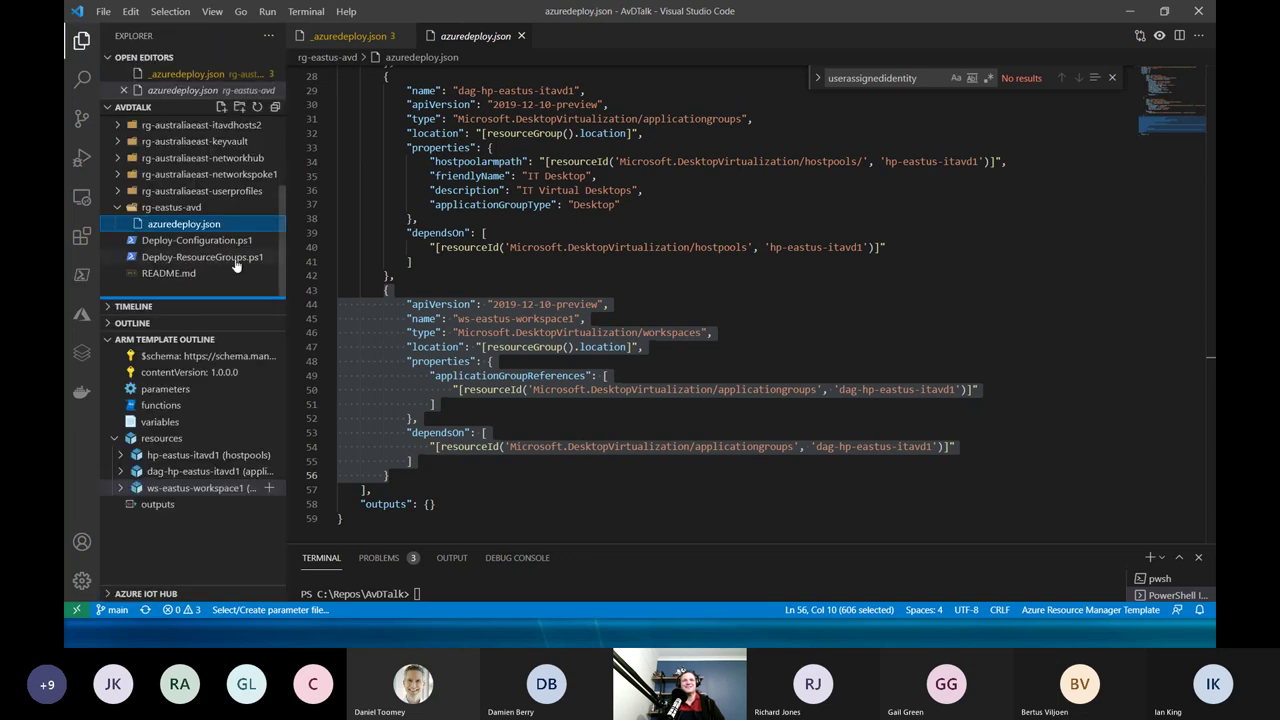
pyautogui.click(118, 207)
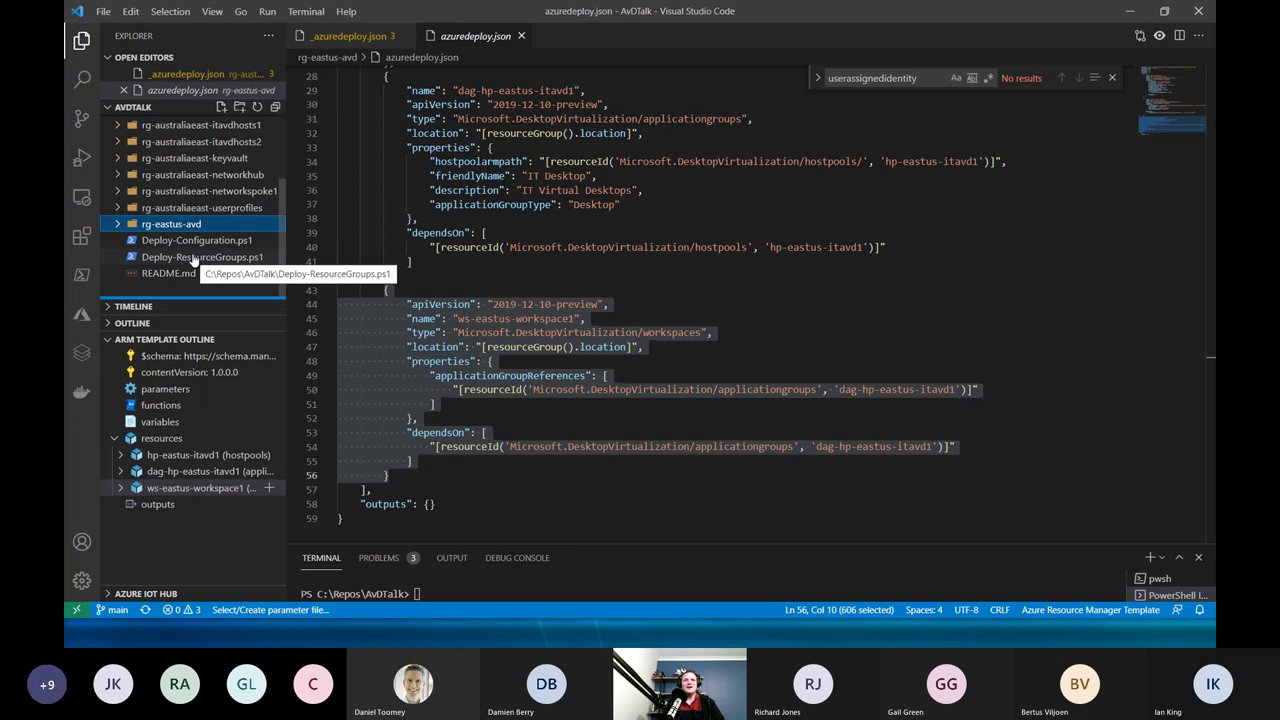
pyautogui.scroll(2, 260, 230)
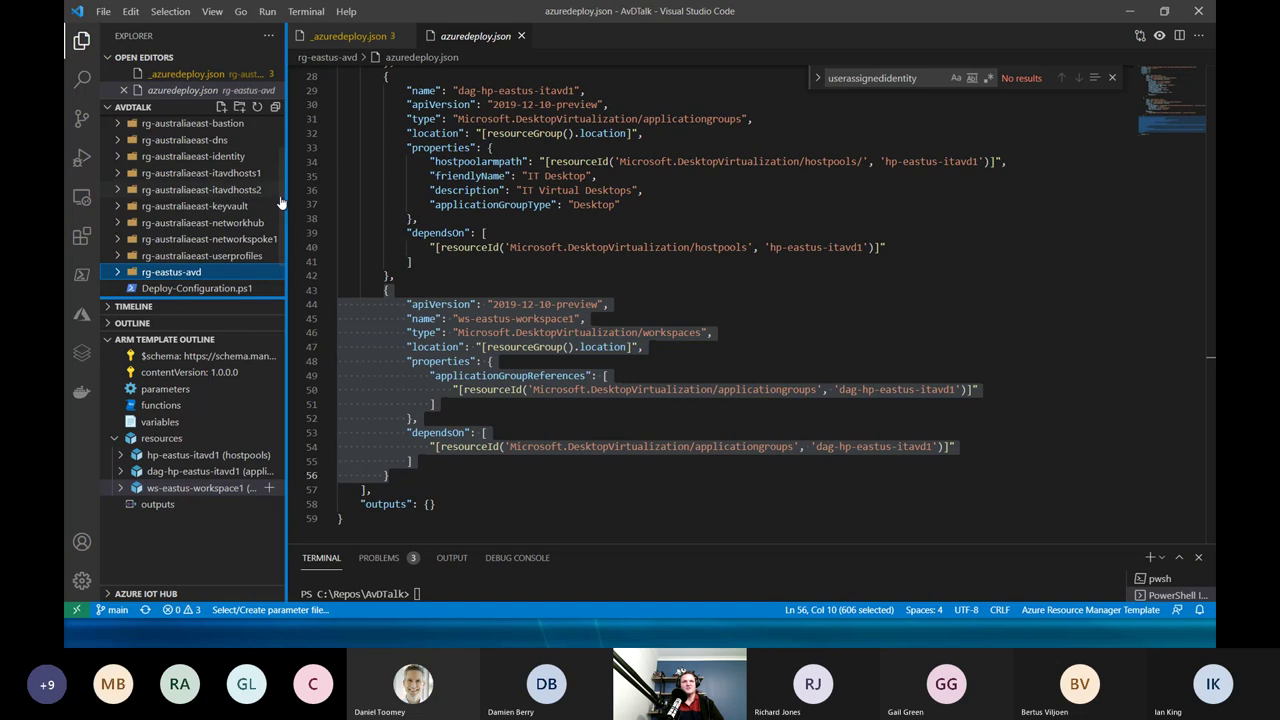
pyautogui.scroll(2, 281, 203)
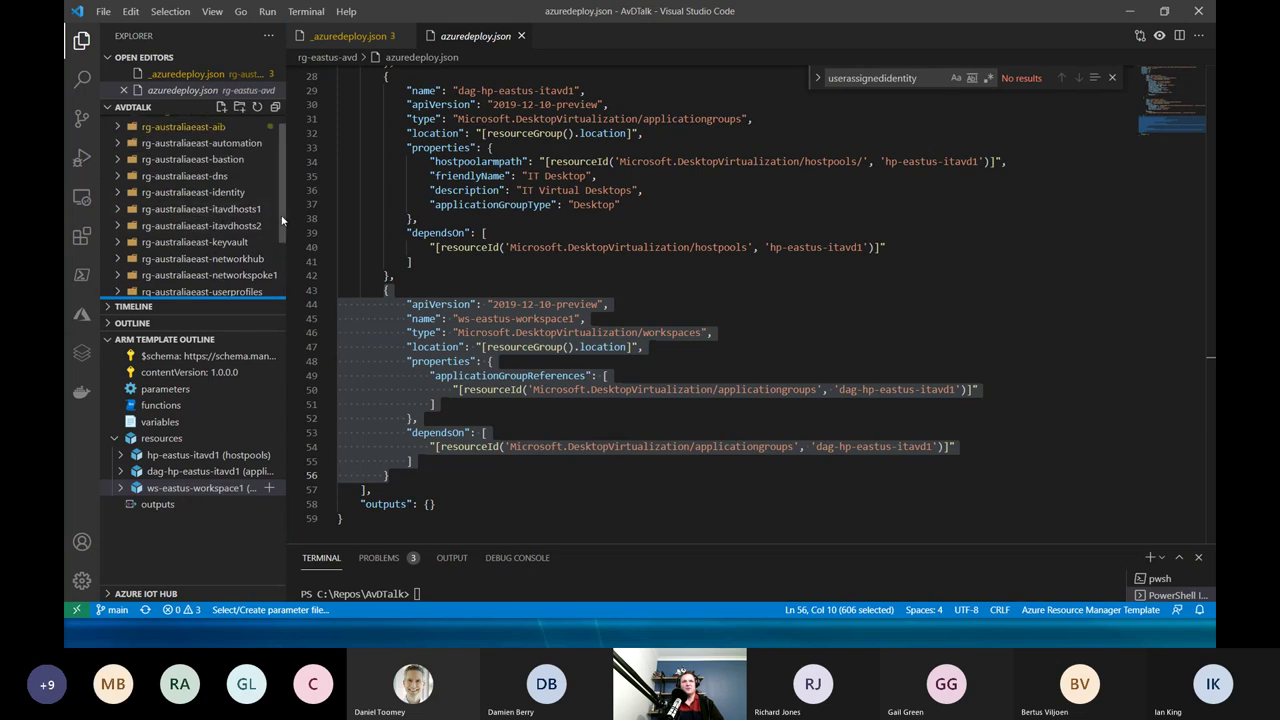
pyautogui.click(238, 212)
pyautogui.click(184, 228)
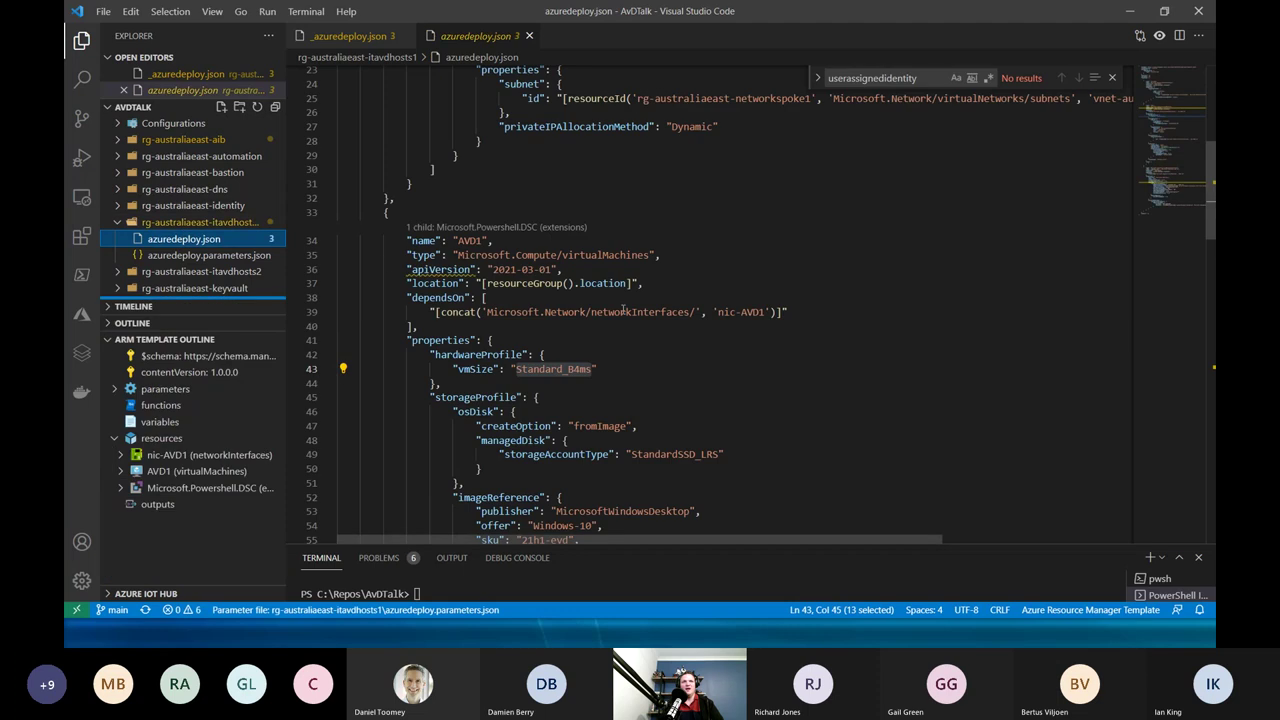
# Scroll through the AVD1 VM template, then collapse rg-australiaeast-itavdhosts1 and expand rg-australiaeast-aib.
pyautogui.scroll(1, 616, 338)
pyautogui.scroll(-18, 605, 370)
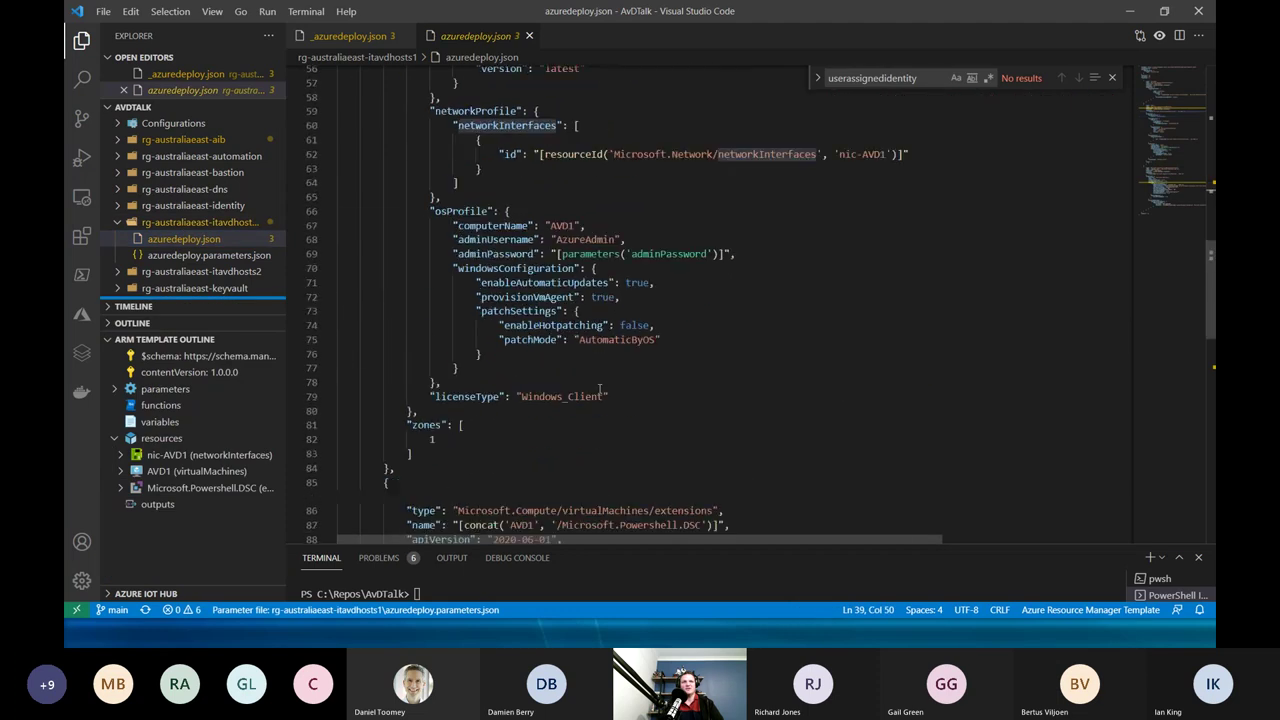
pyautogui.scroll(-10, 600, 395)
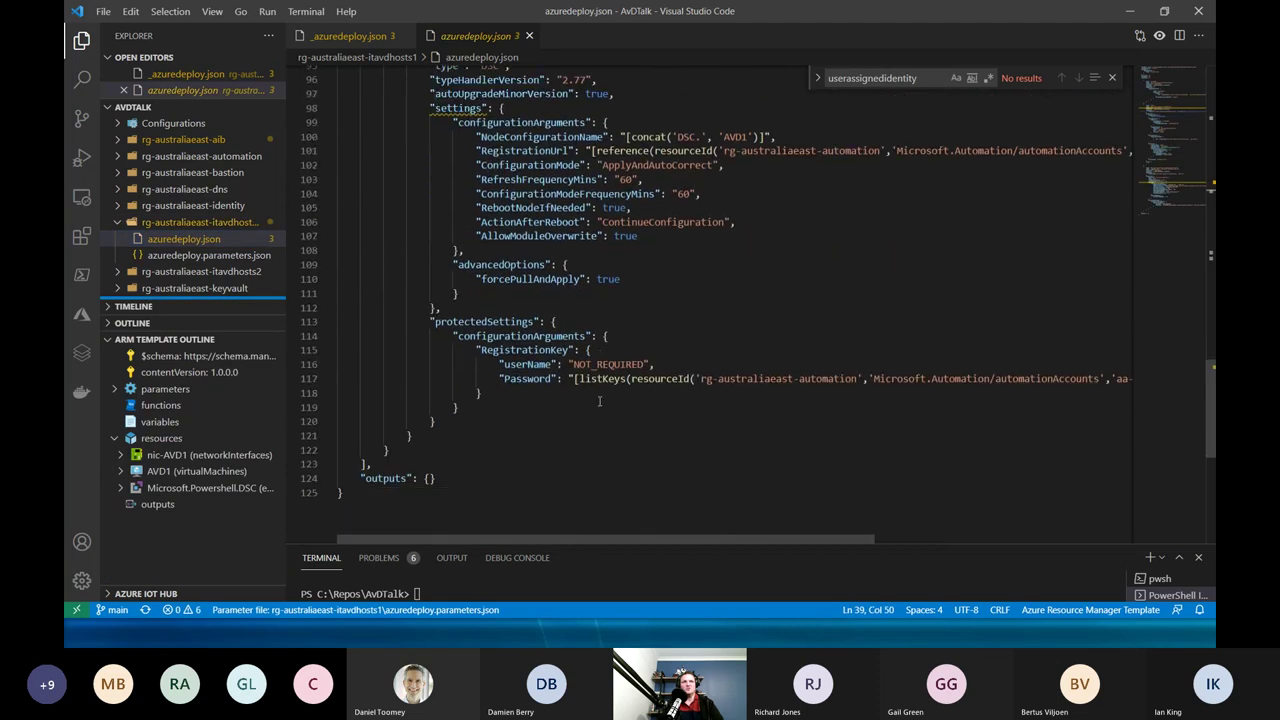
pyautogui.scroll(13, 600, 403)
pyautogui.scroll(-9, 600, 405)
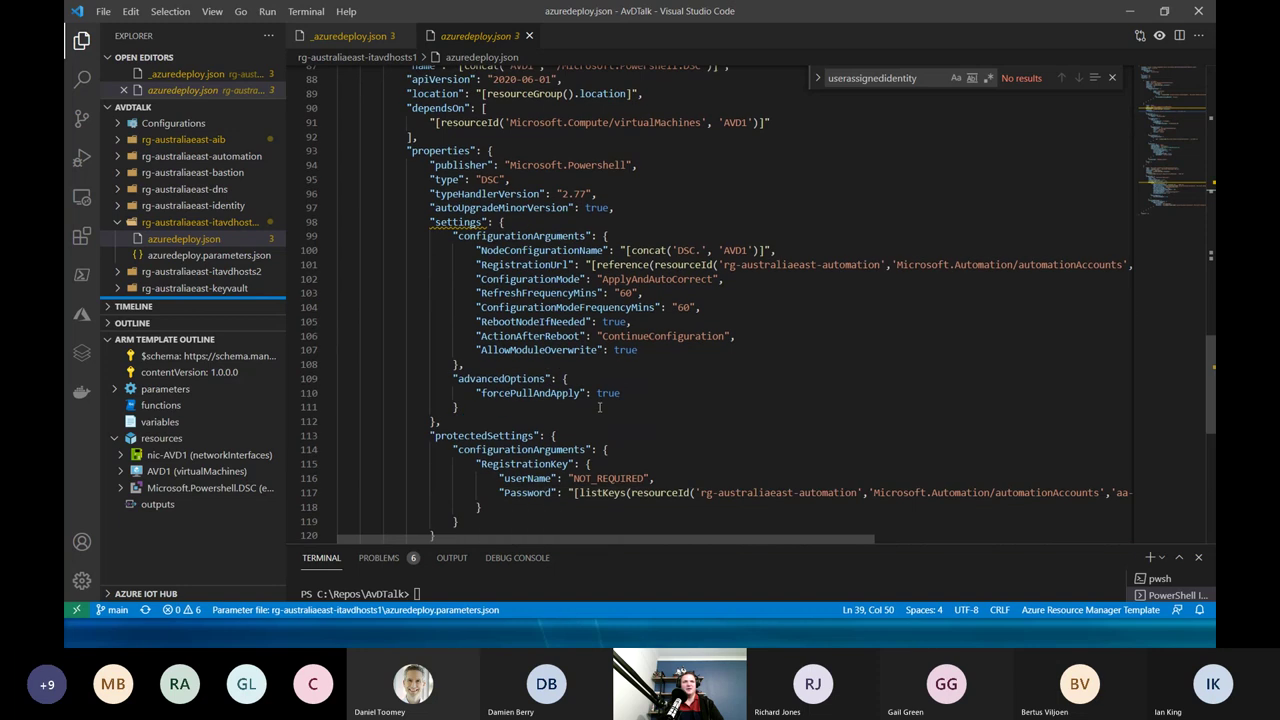
pyautogui.scroll(13, 600, 408)
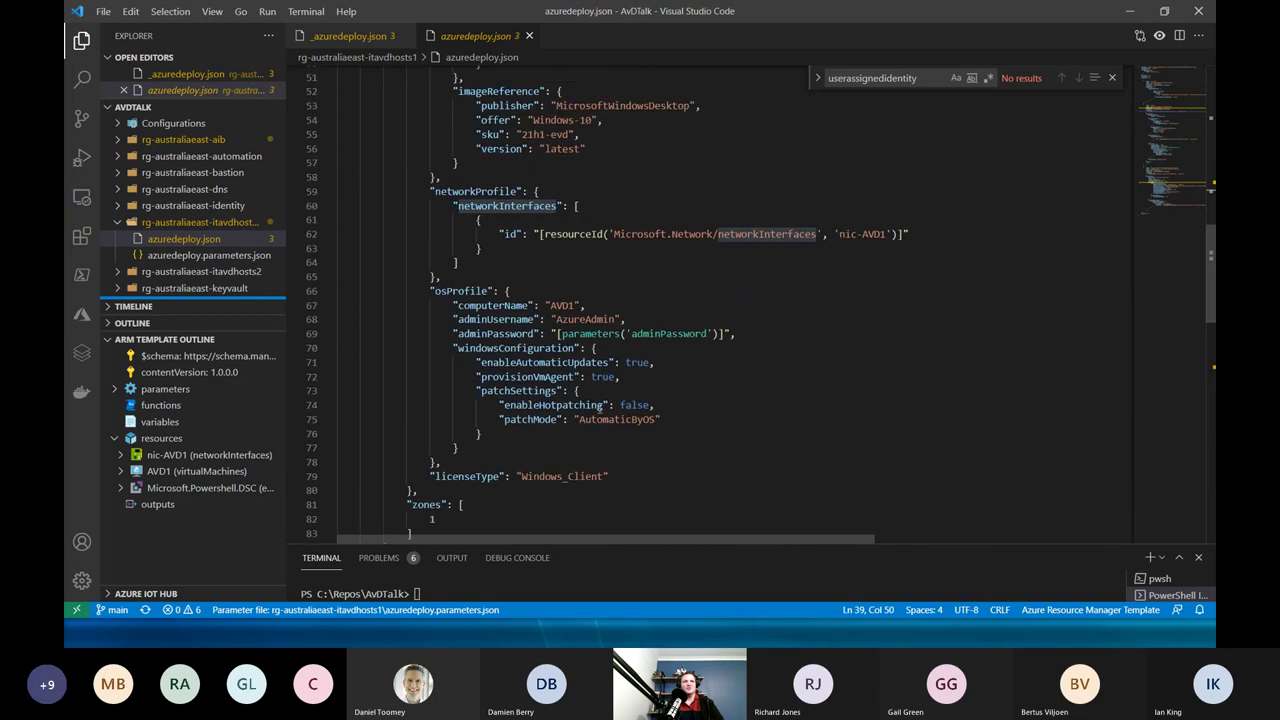
pyautogui.click(130, 222)
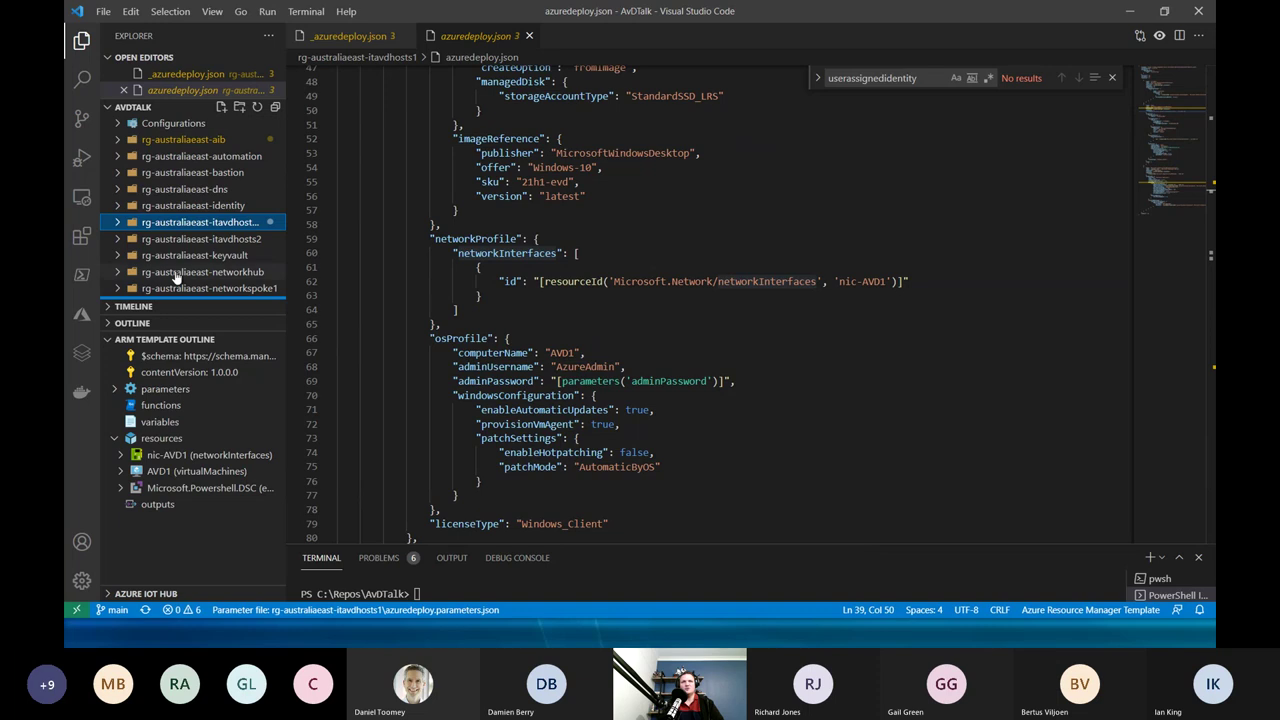
pyautogui.click(120, 142)
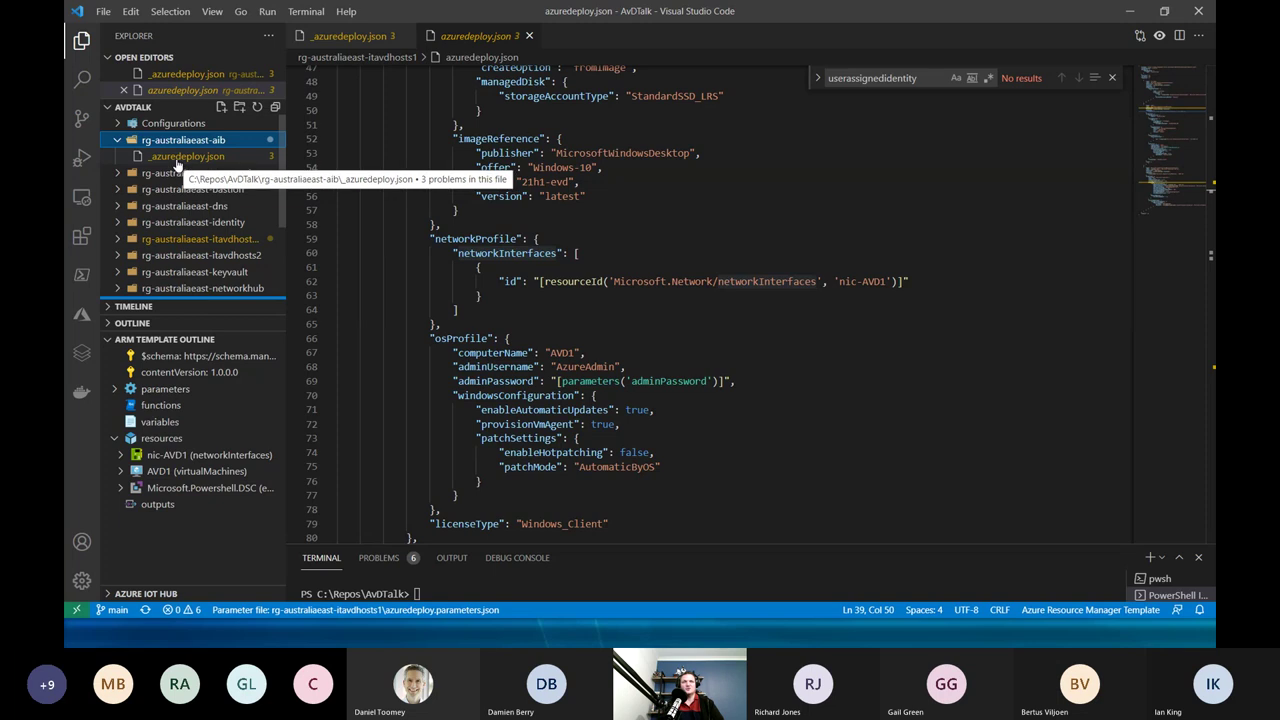
pyautogui.click(177, 160)
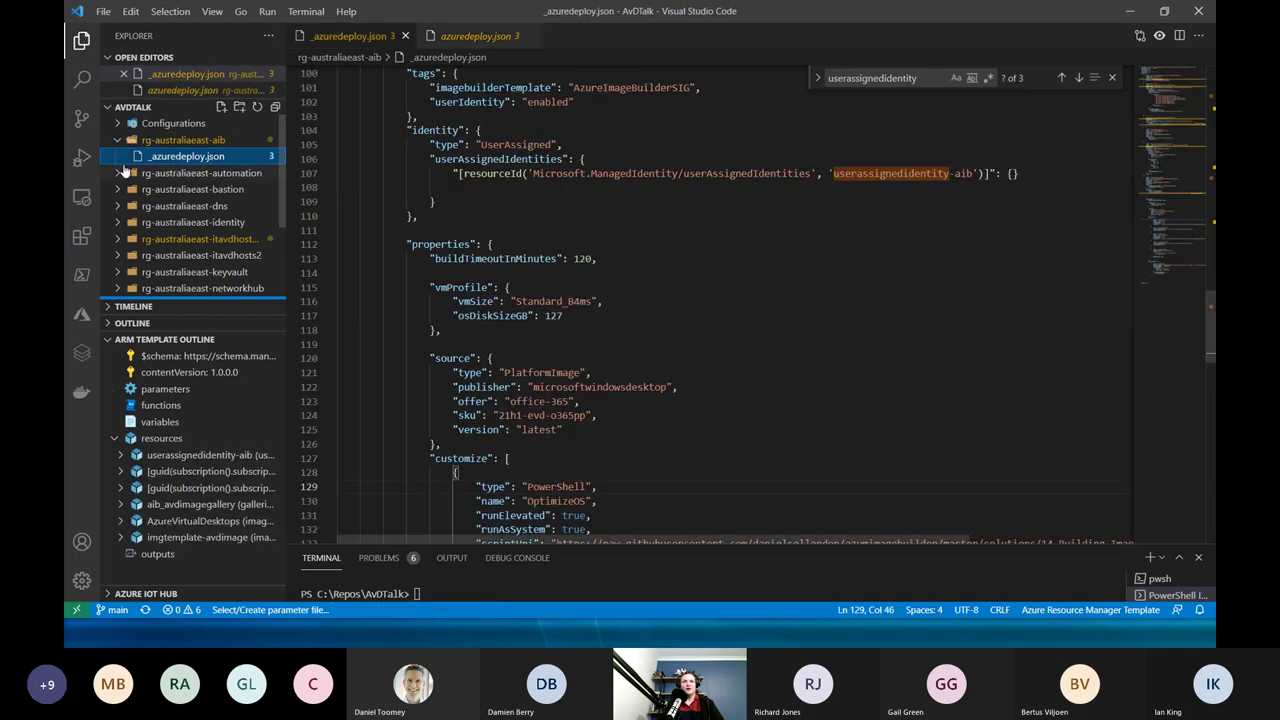
pyautogui.click(585, 246)
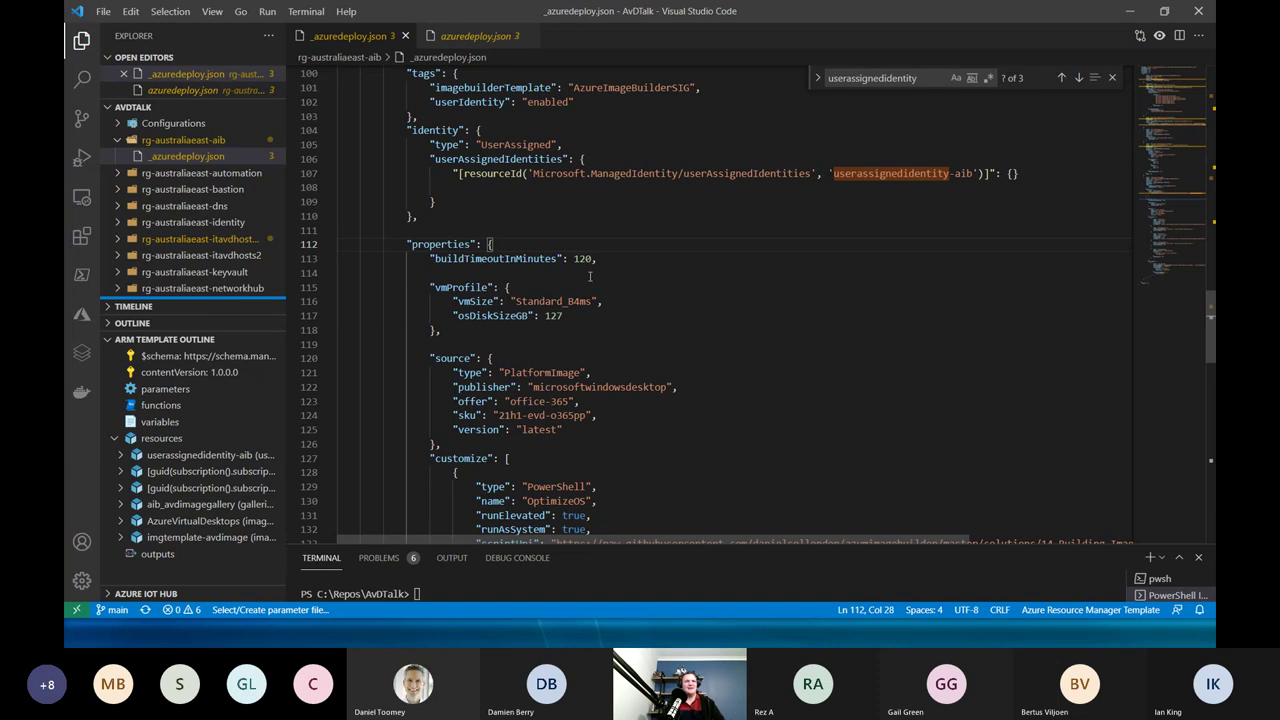
pyautogui.scroll(-2, 600, 290)
pyautogui.scroll(20, 605, 298)
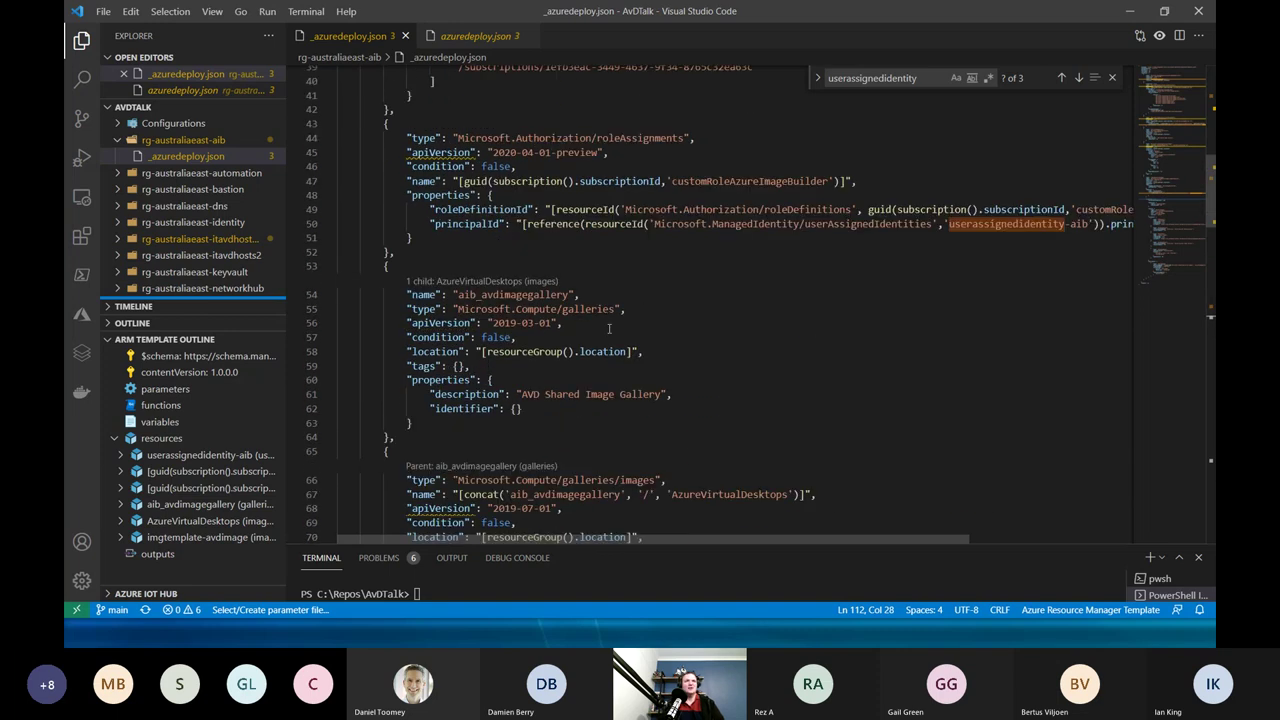
pyautogui.scroll(3, 606, 328)
pyautogui.scroll(-10, 602, 328)
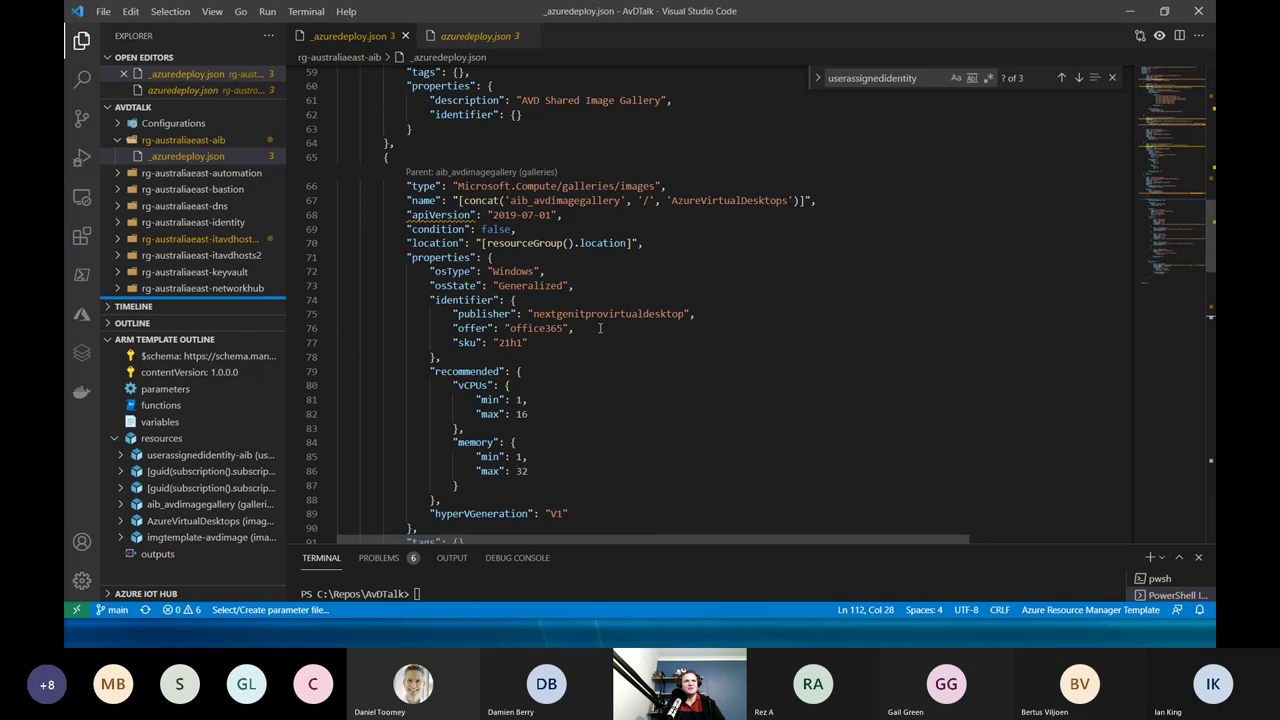
pyautogui.scroll(-1, 600, 328)
pyautogui.scroll(-8, 600, 328)
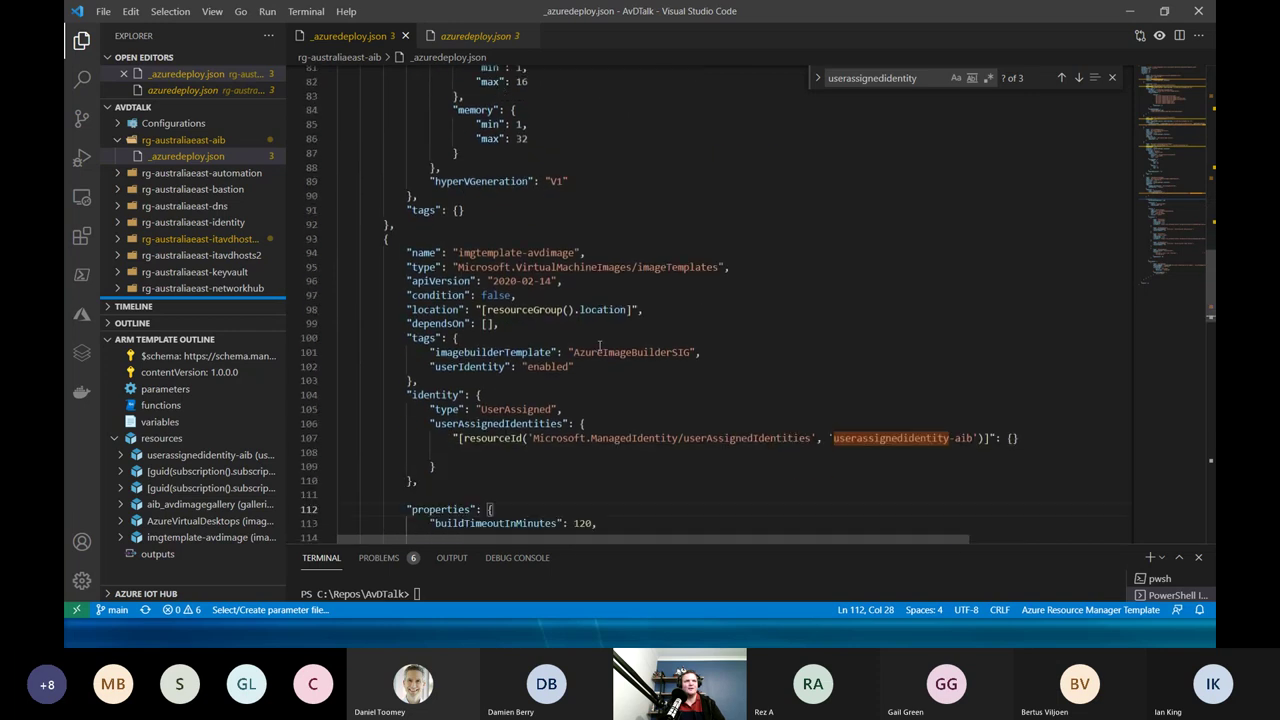
pyautogui.scroll(-9, 600, 346)
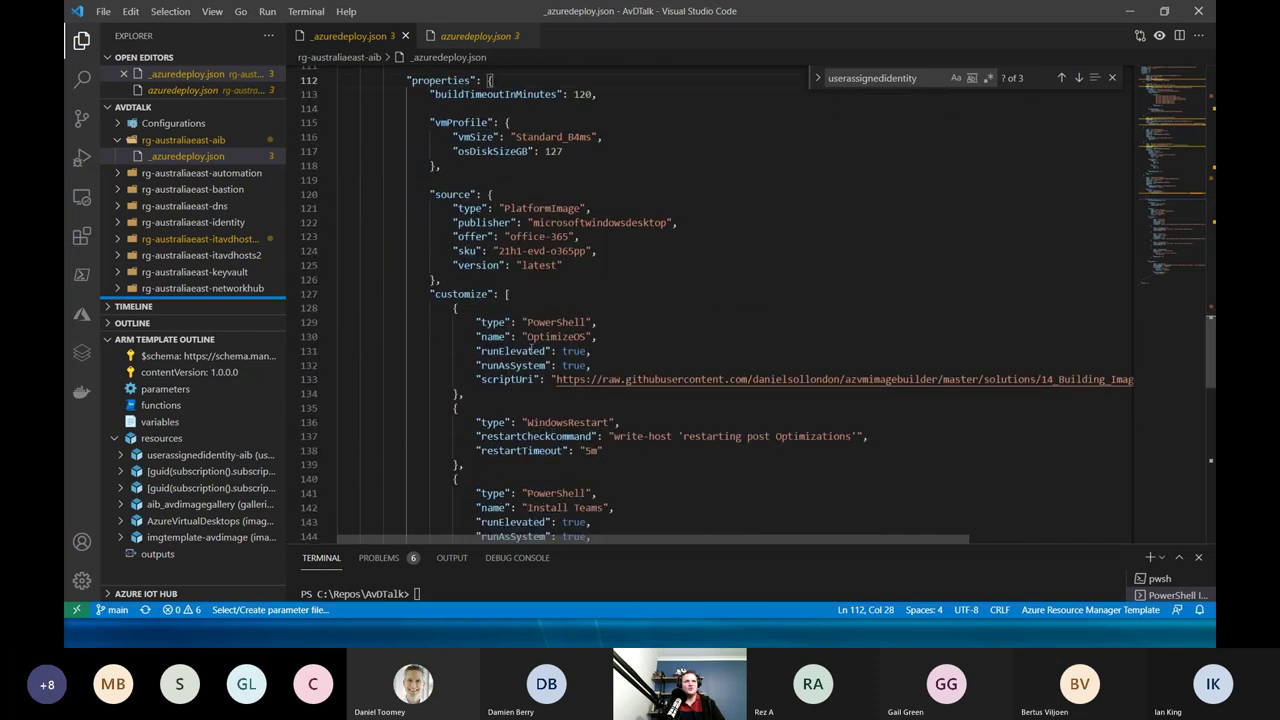
pyautogui.doubleClick(460, 294)
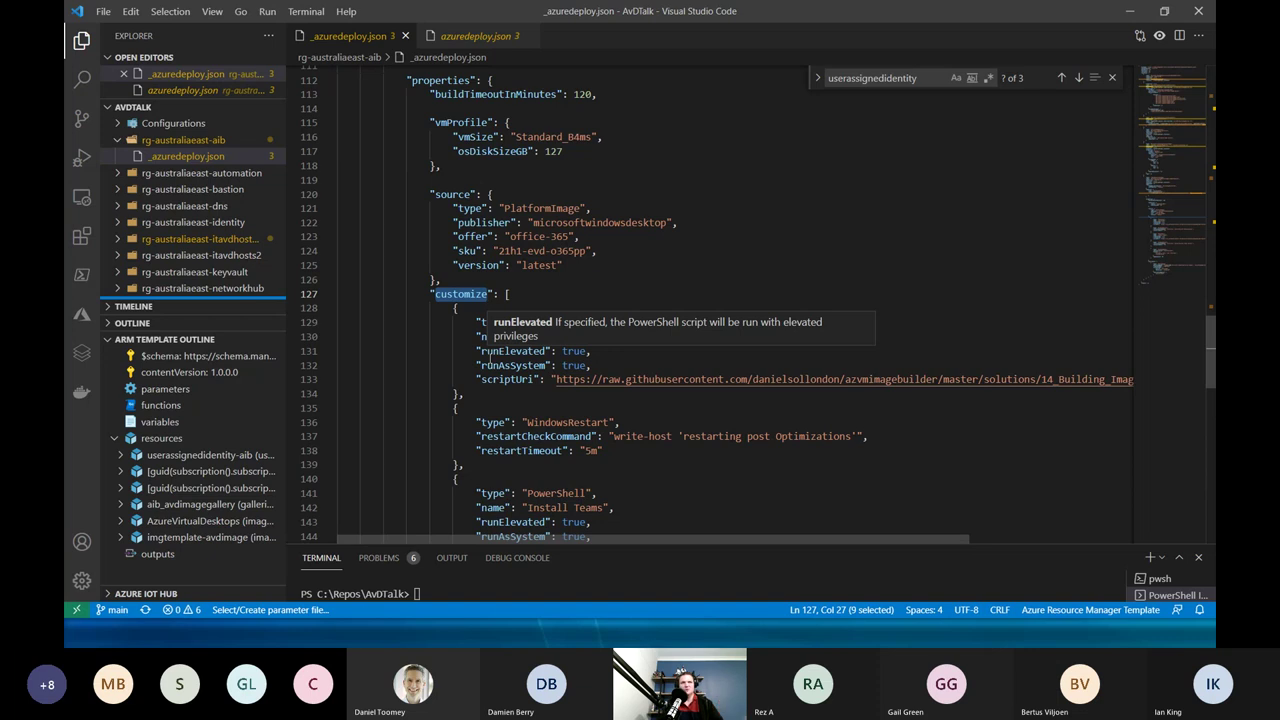
pyautogui.scroll(-1, 556, 288)
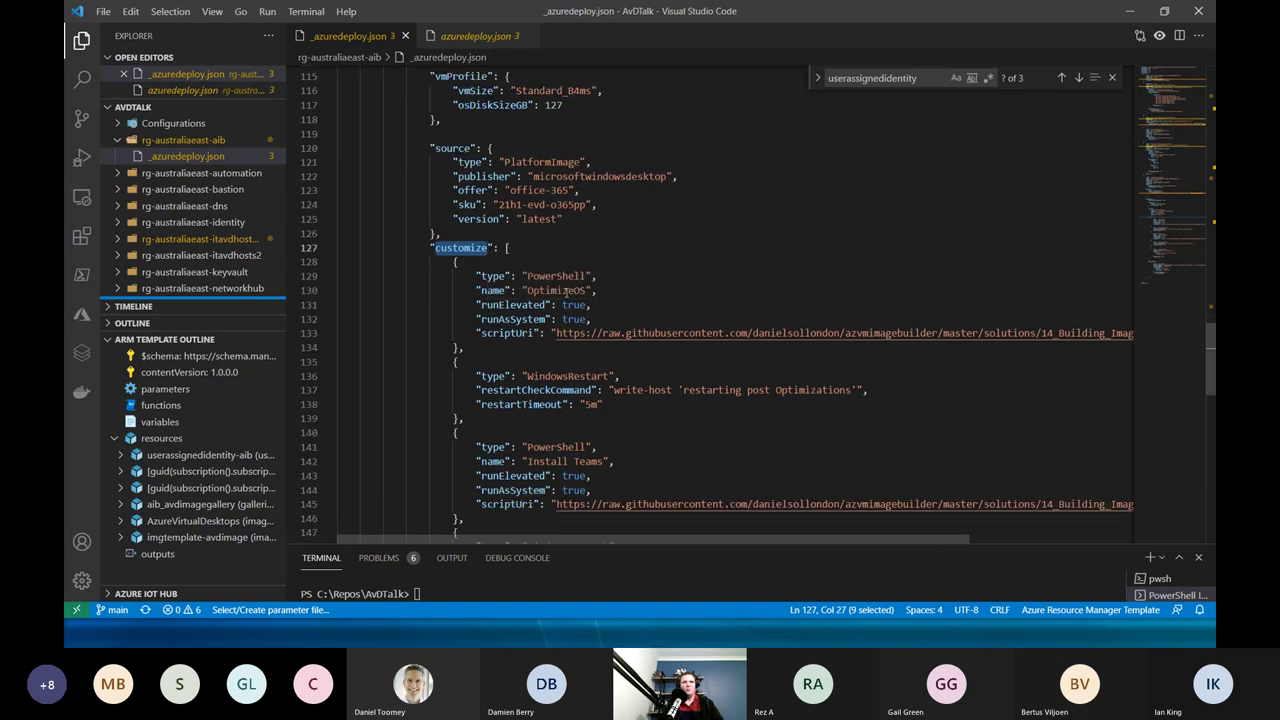
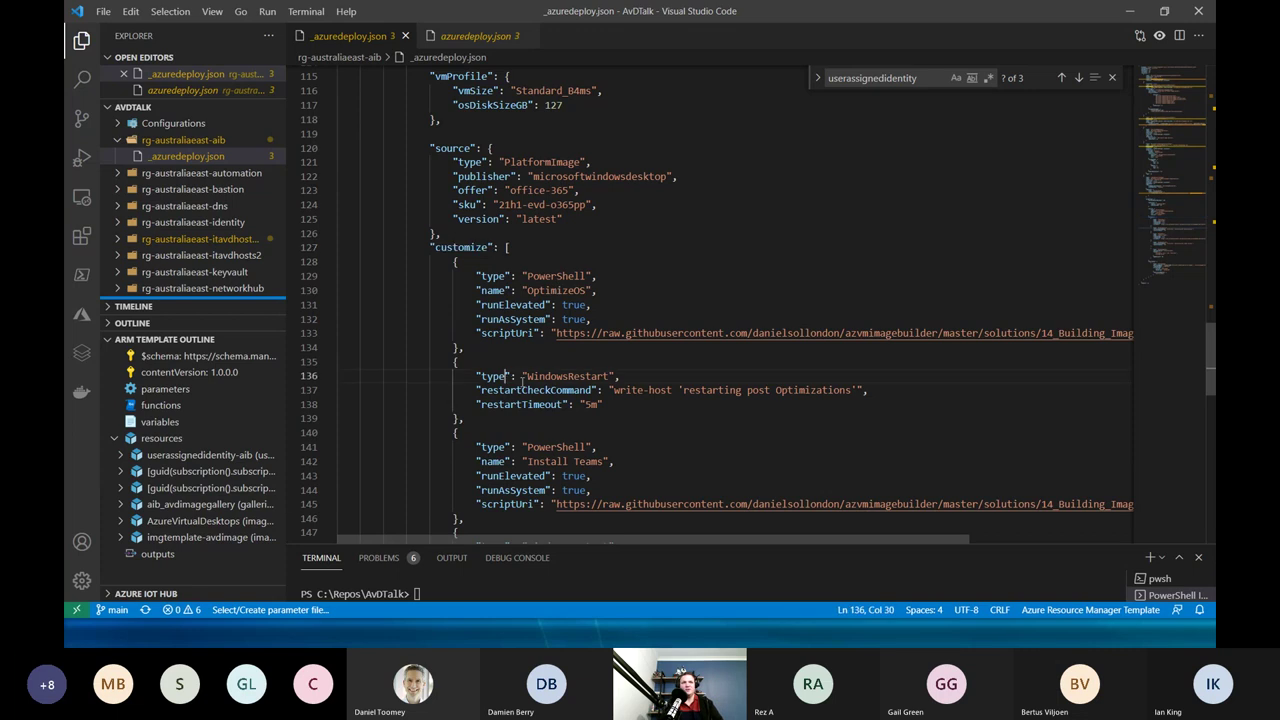
# Review the WindowsRestart settings and the Install Teams PowerShell step's githubusercontent script URL.
pyautogui.moveTo(505, 376); pyautogui.dragTo(602, 404)
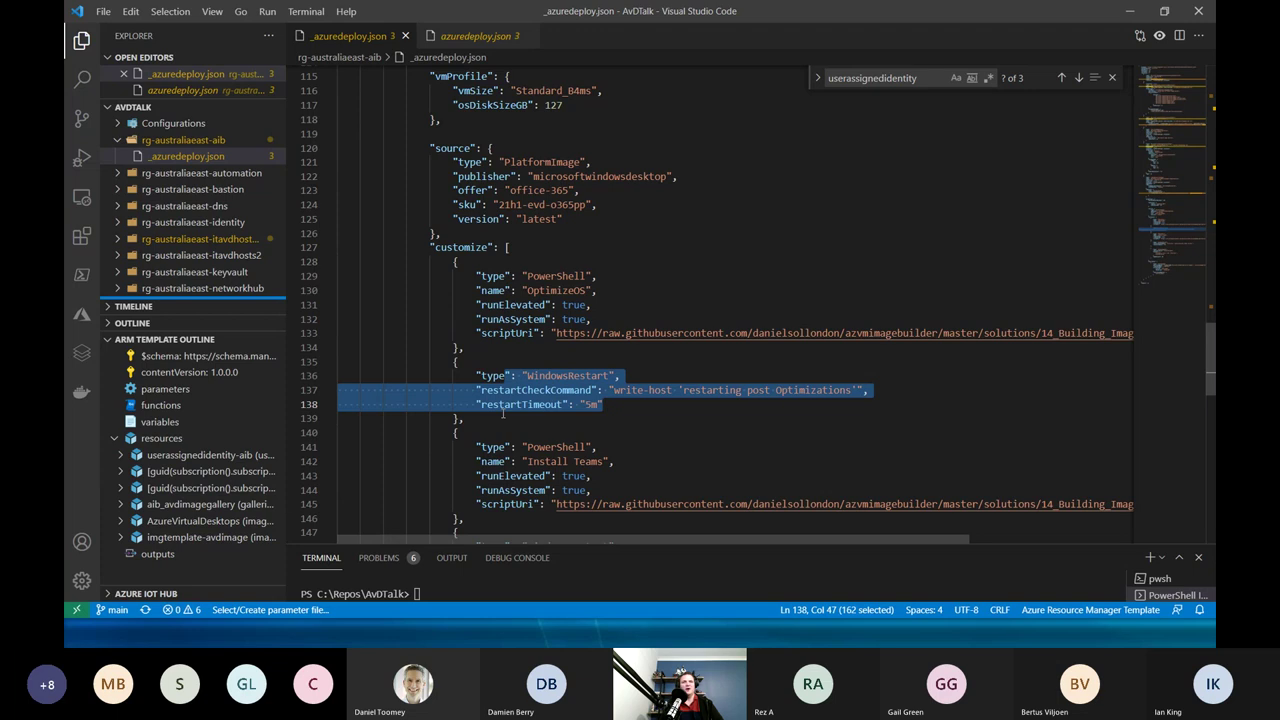
pyautogui.scroll(-1, 503, 414)
pyautogui.scroll(-1, 555, 378)
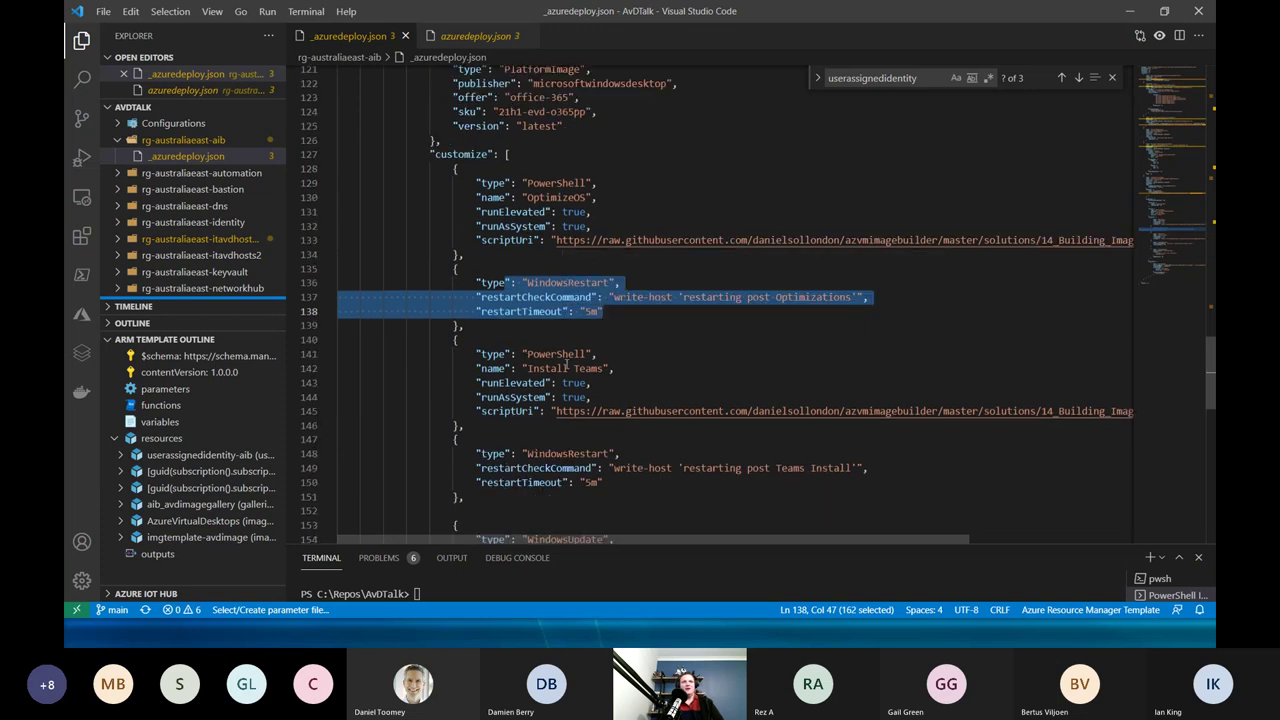
pyautogui.doubleClick(556, 354)
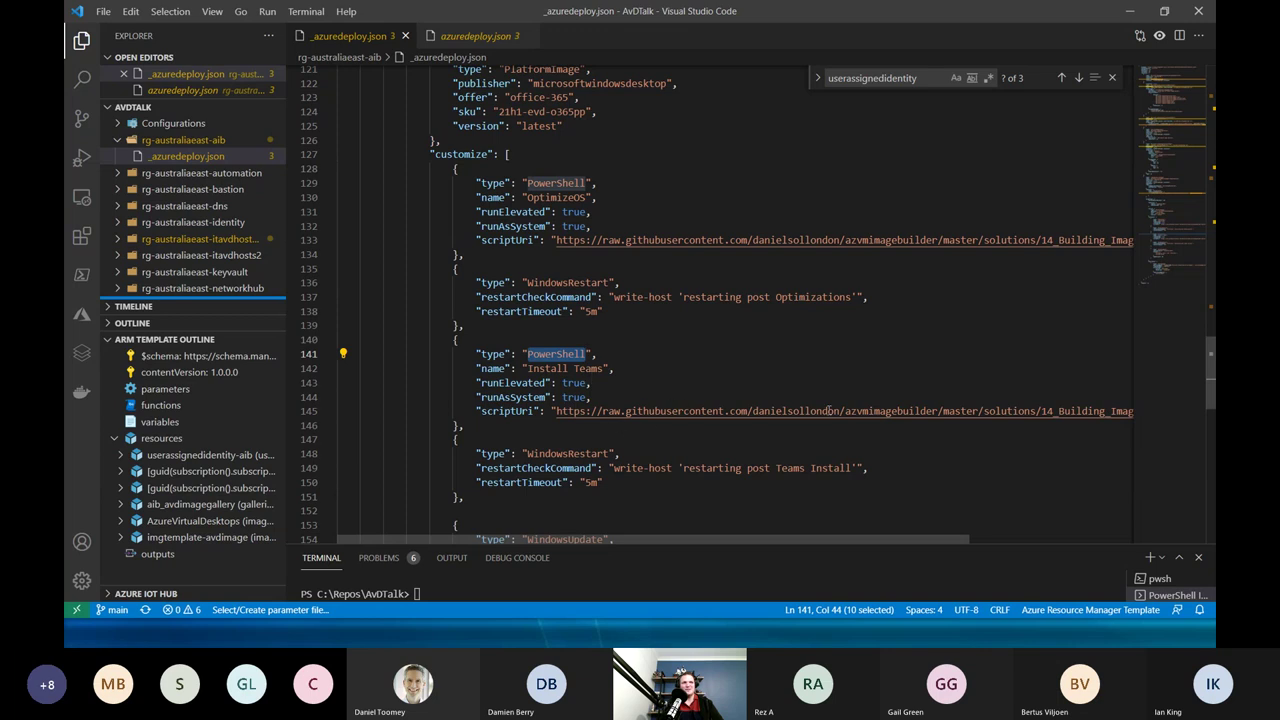
pyautogui.click(886, 411)
pyautogui.doubleClick(798, 411)
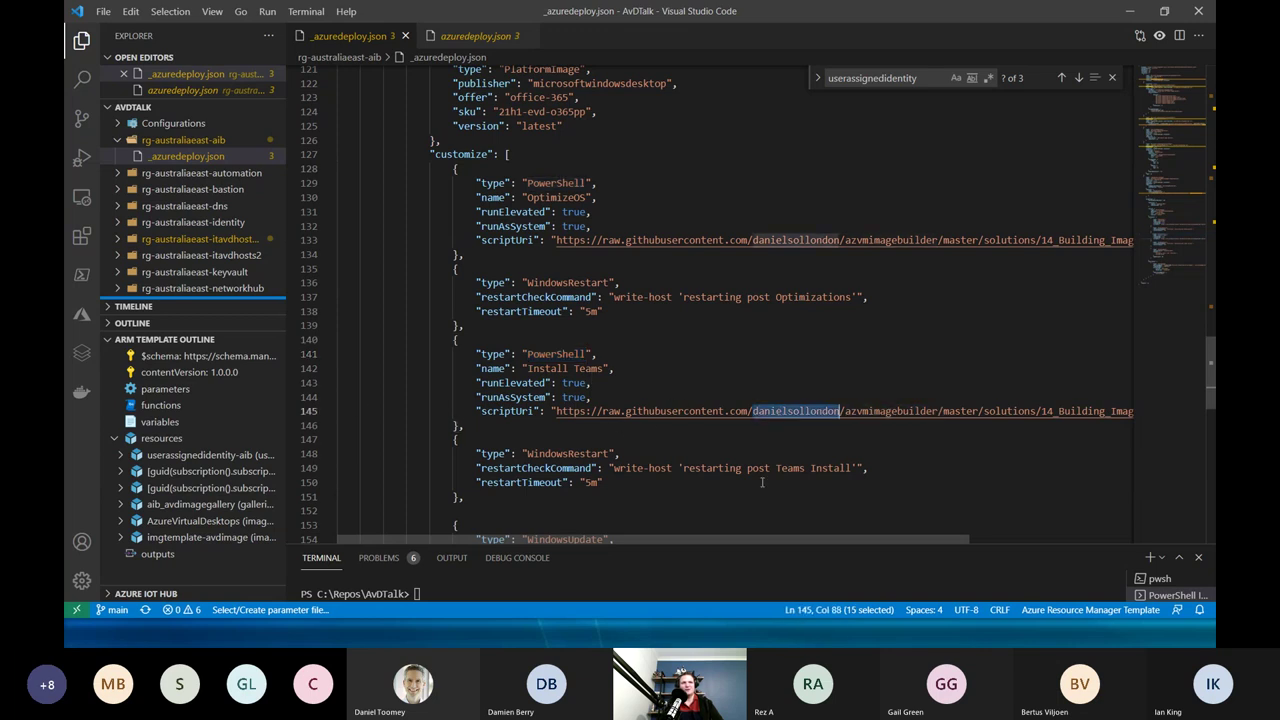
pyautogui.doubleClick(712, 412)
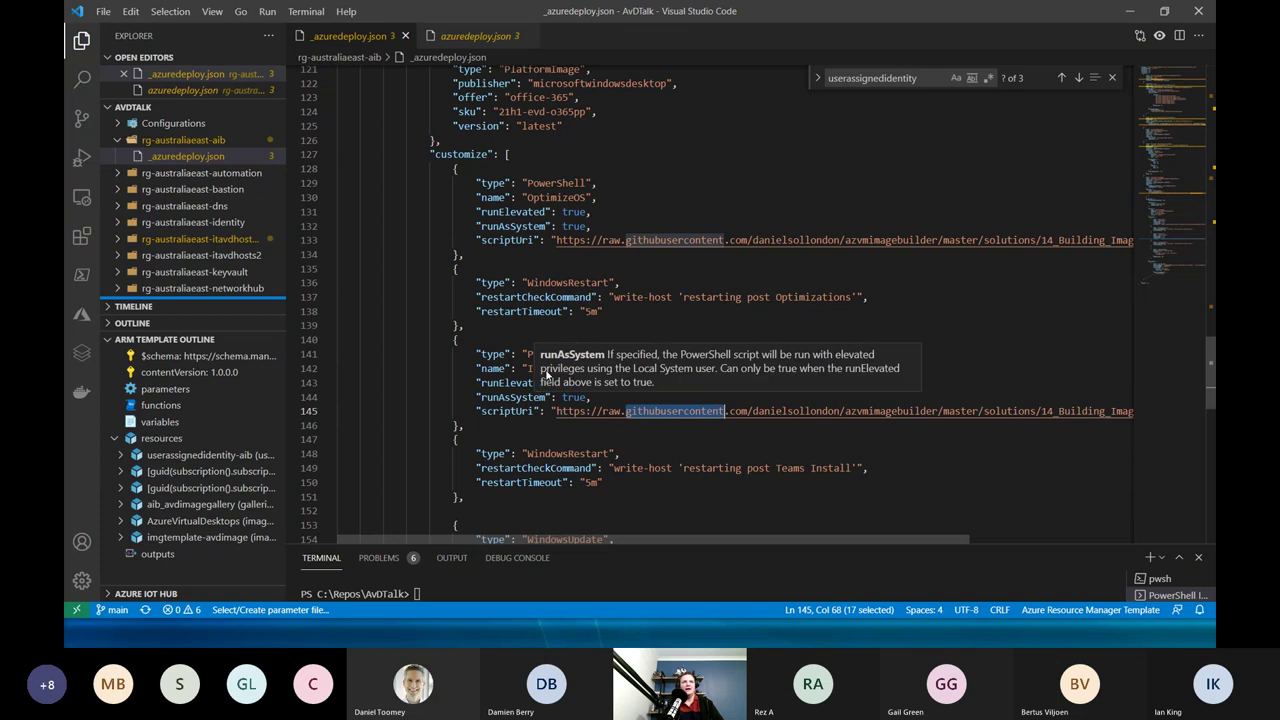
pyautogui.scroll(-1, 563, 430)
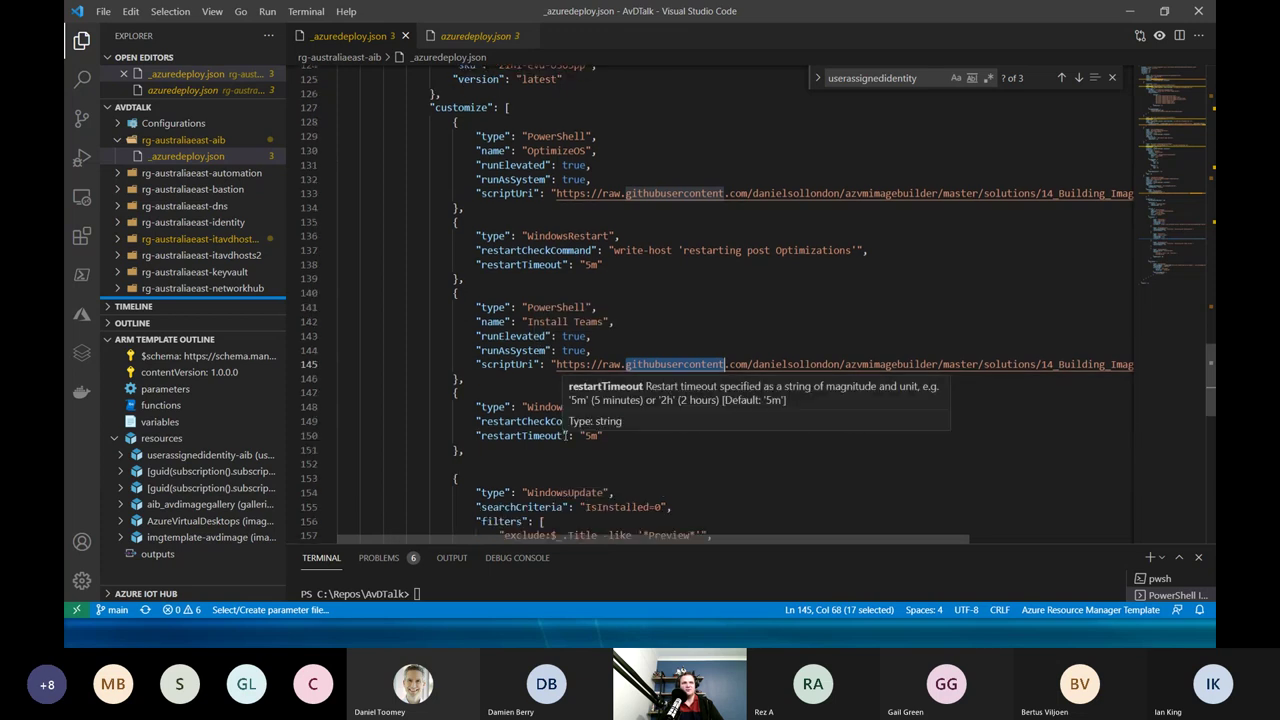
pyautogui.scroll(-2, 556, 425)
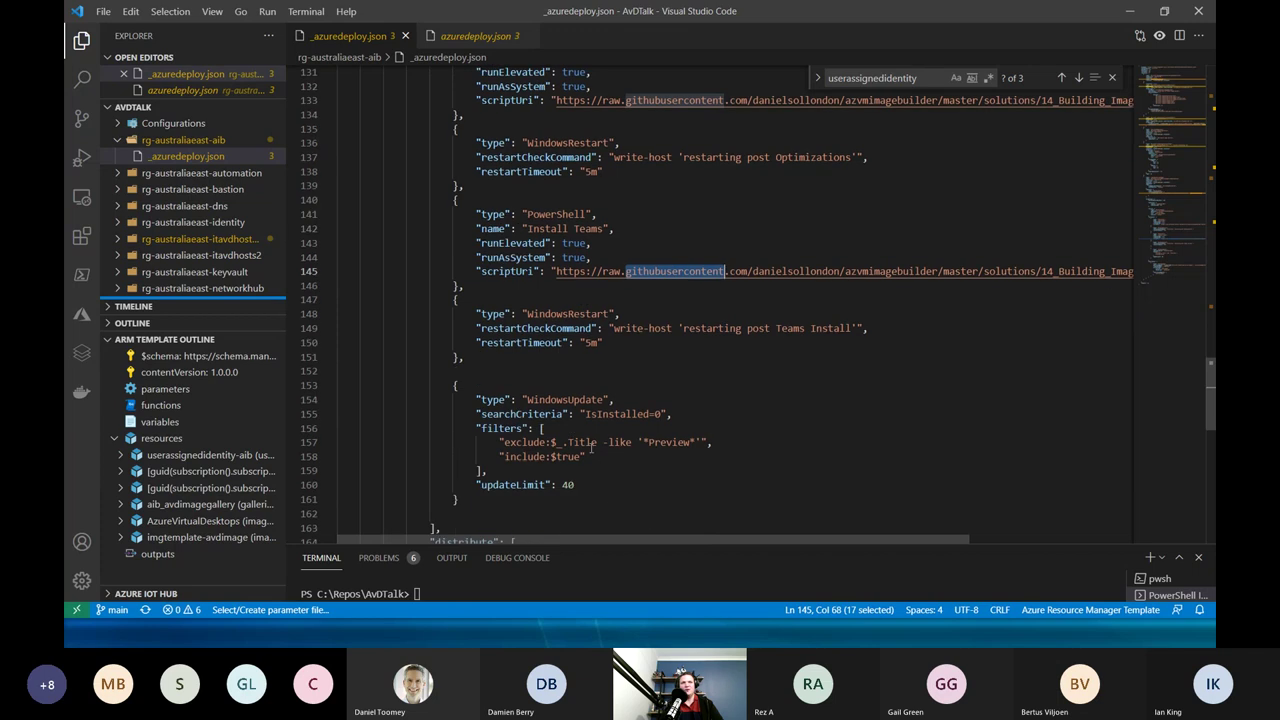
# Inspect the WindowsUpdate step: updateLimit 40, the Preview exclusion filter and IsInstalled search criteria.
pyautogui.doubleClick(571, 399)
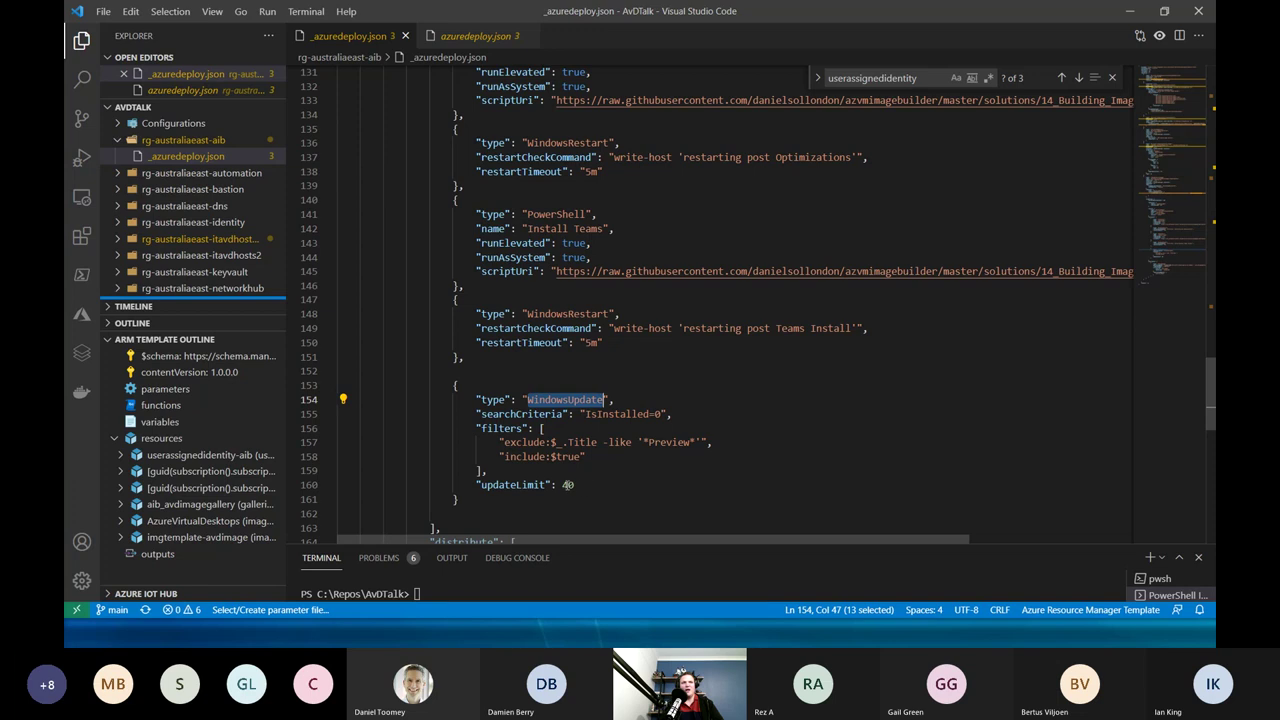
pyautogui.doubleClick(590, 487)
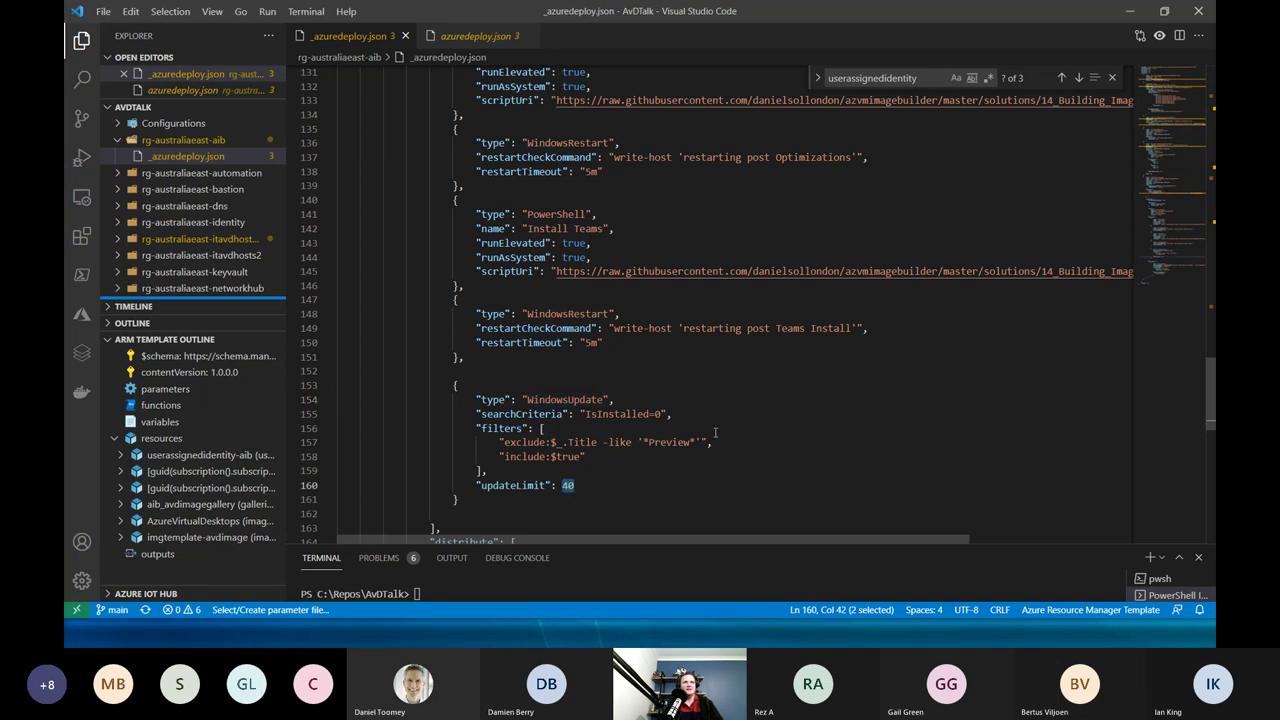
pyautogui.doubleClick(680, 442)
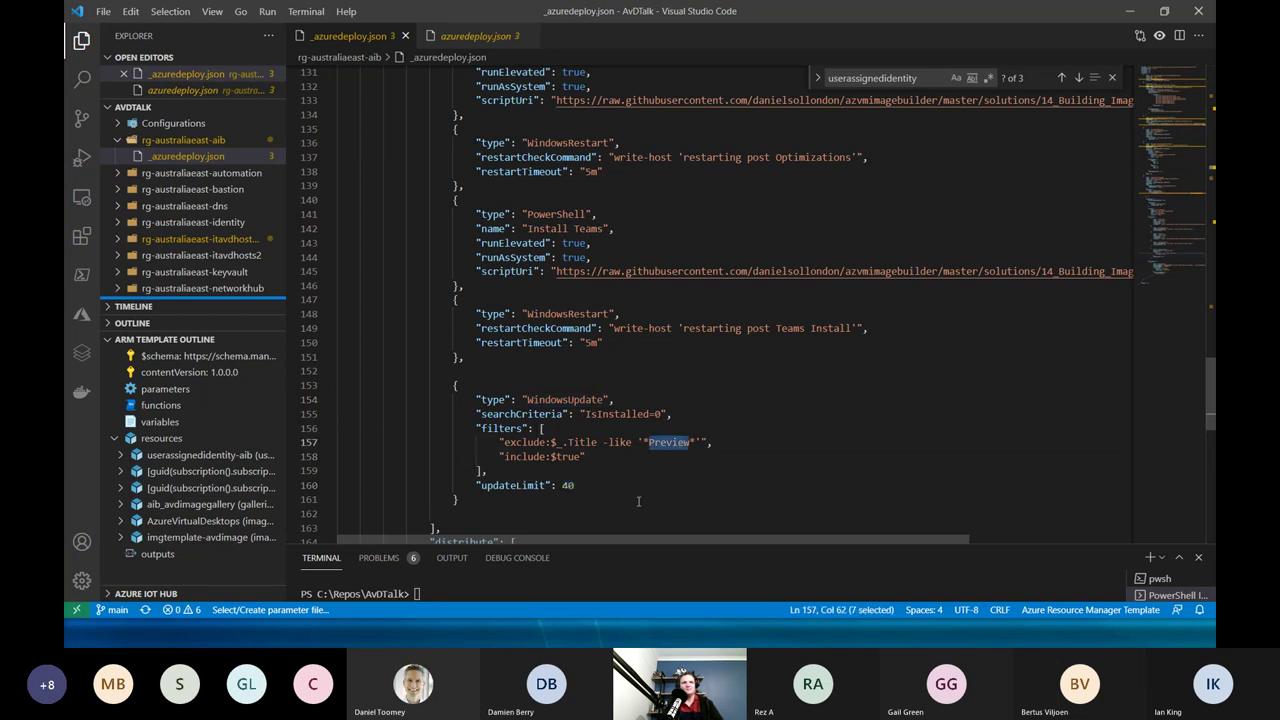
pyautogui.click(610, 475)
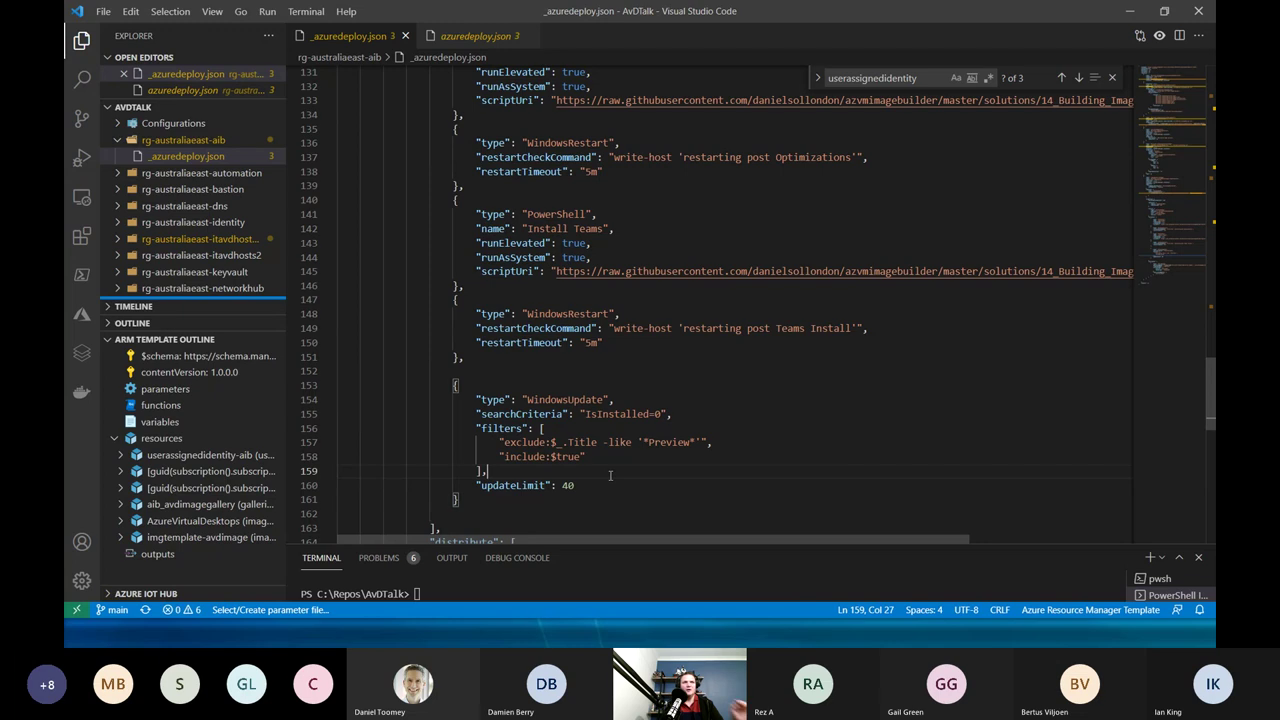
pyautogui.click(652, 422)
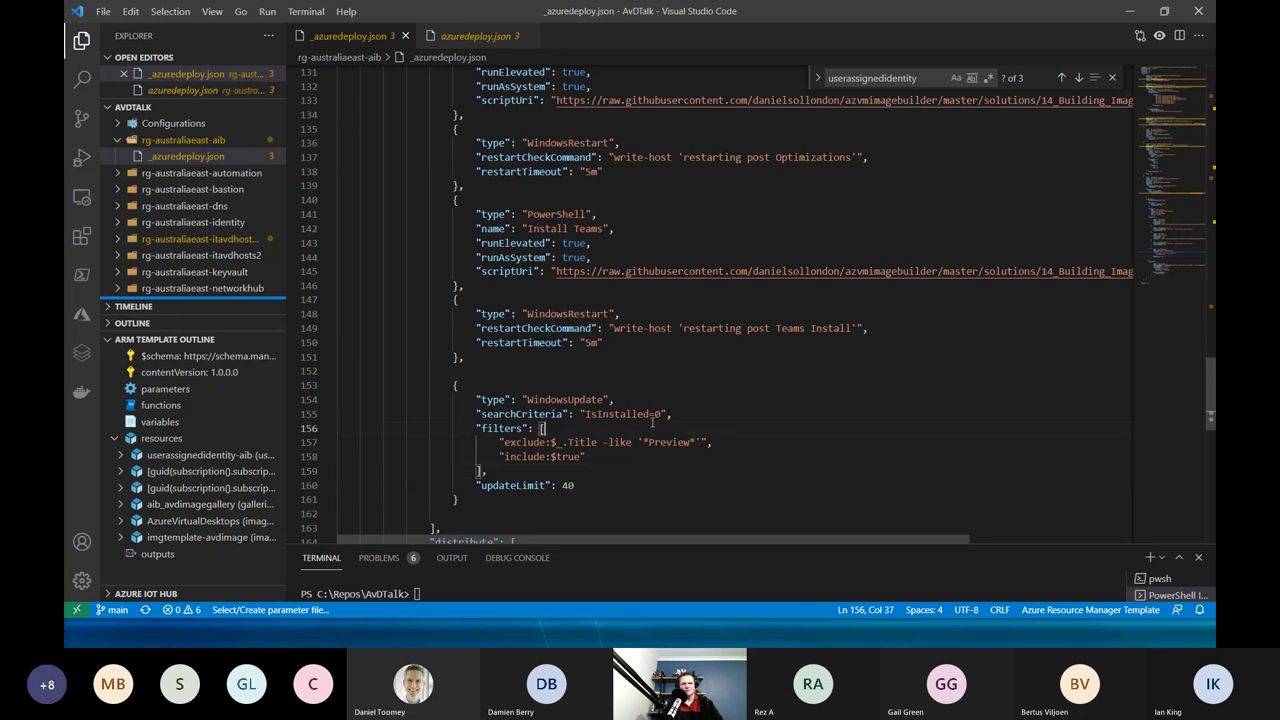
pyautogui.doubleClick(646, 414)
pyautogui.click(599, 493)
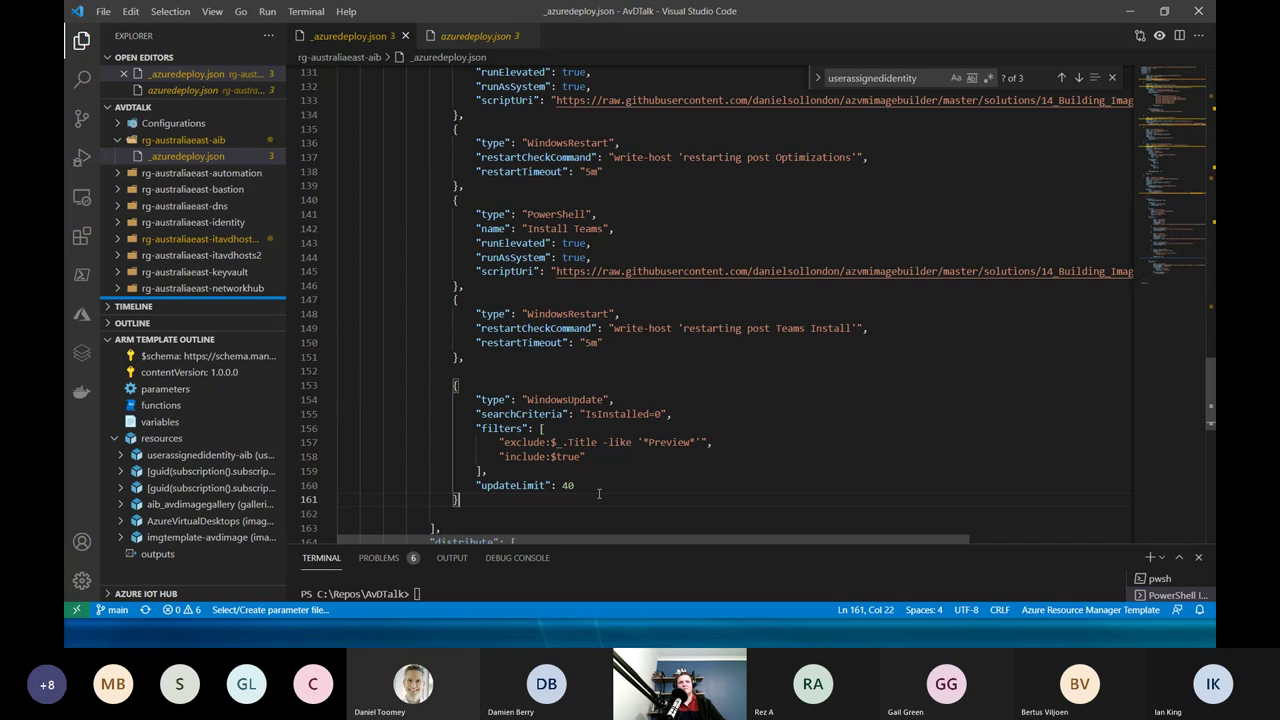
pyautogui.scroll(-2, 599, 493)
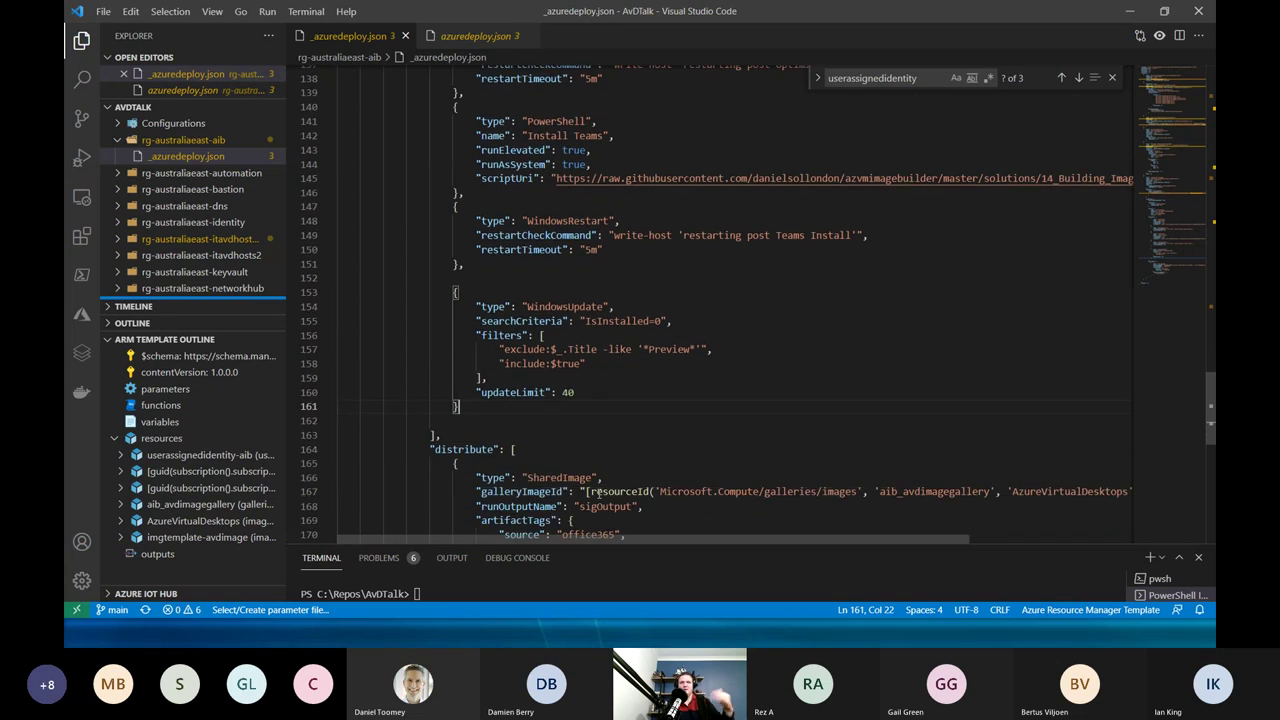
pyautogui.scroll(-1, 599, 493)
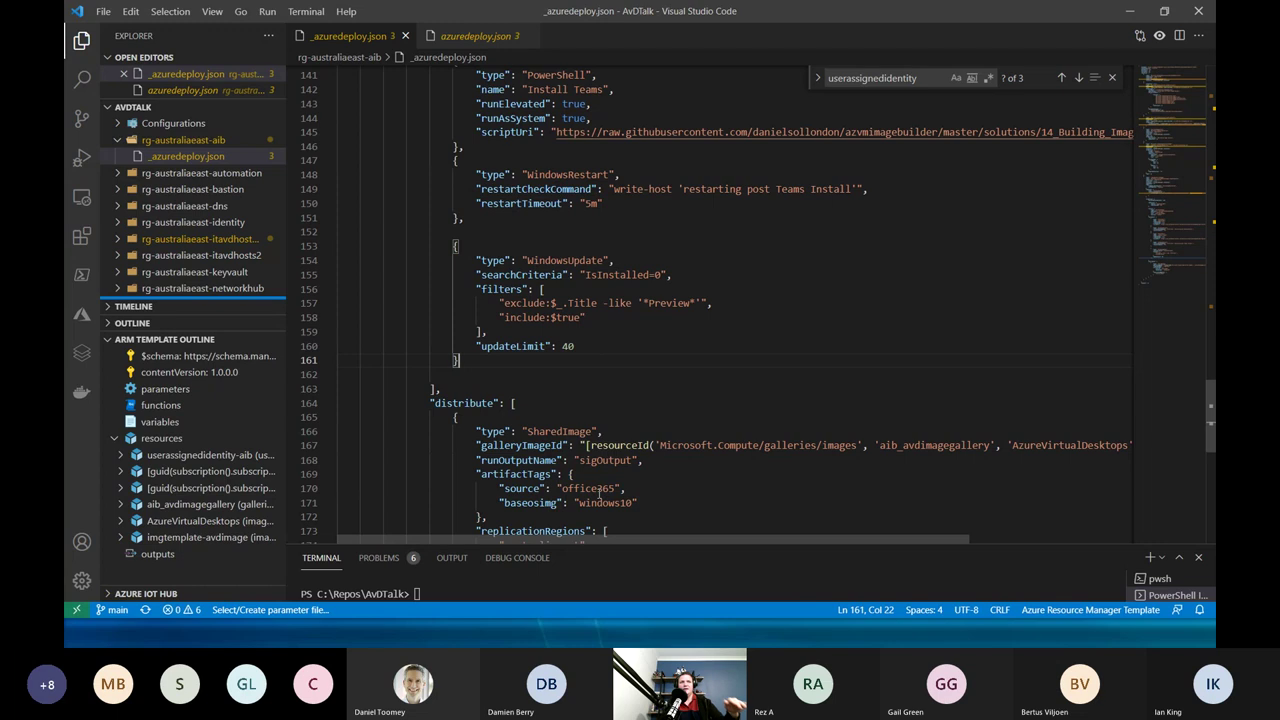
pyautogui.scroll(-1, 599, 493)
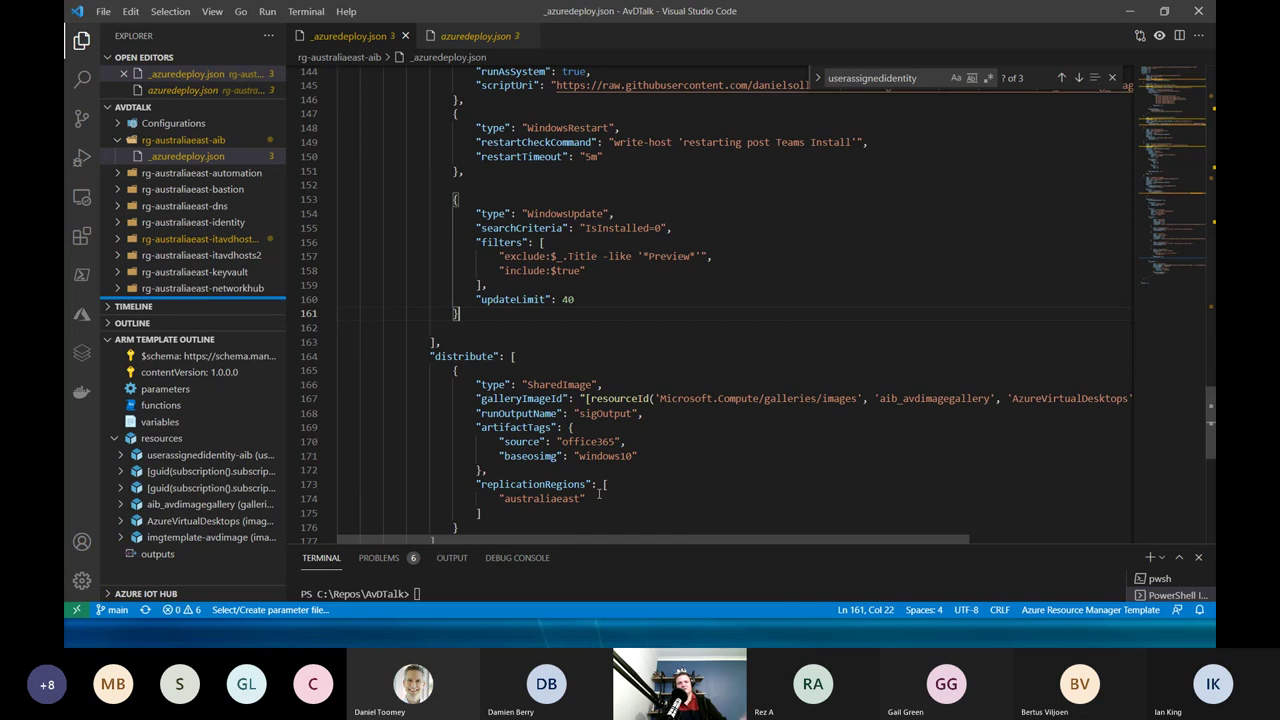
pyautogui.scroll(-1, 599, 493)
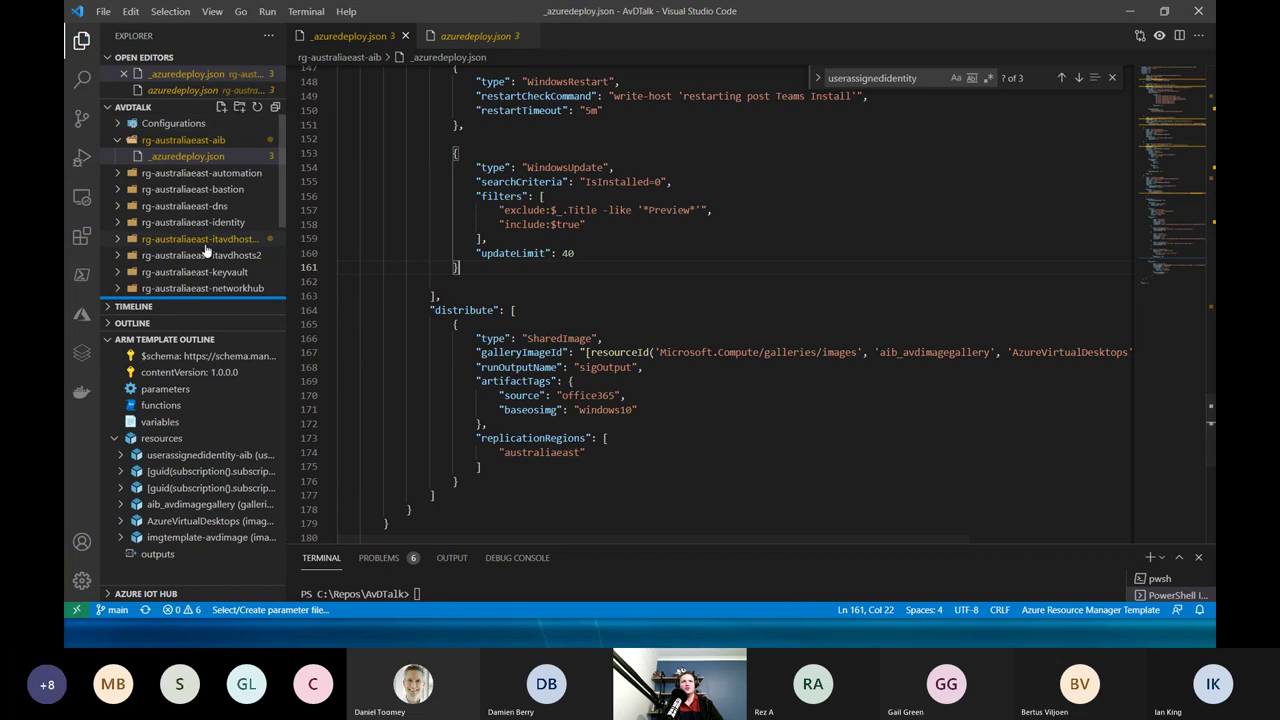
pyautogui.scroll(-1, 205, 250)
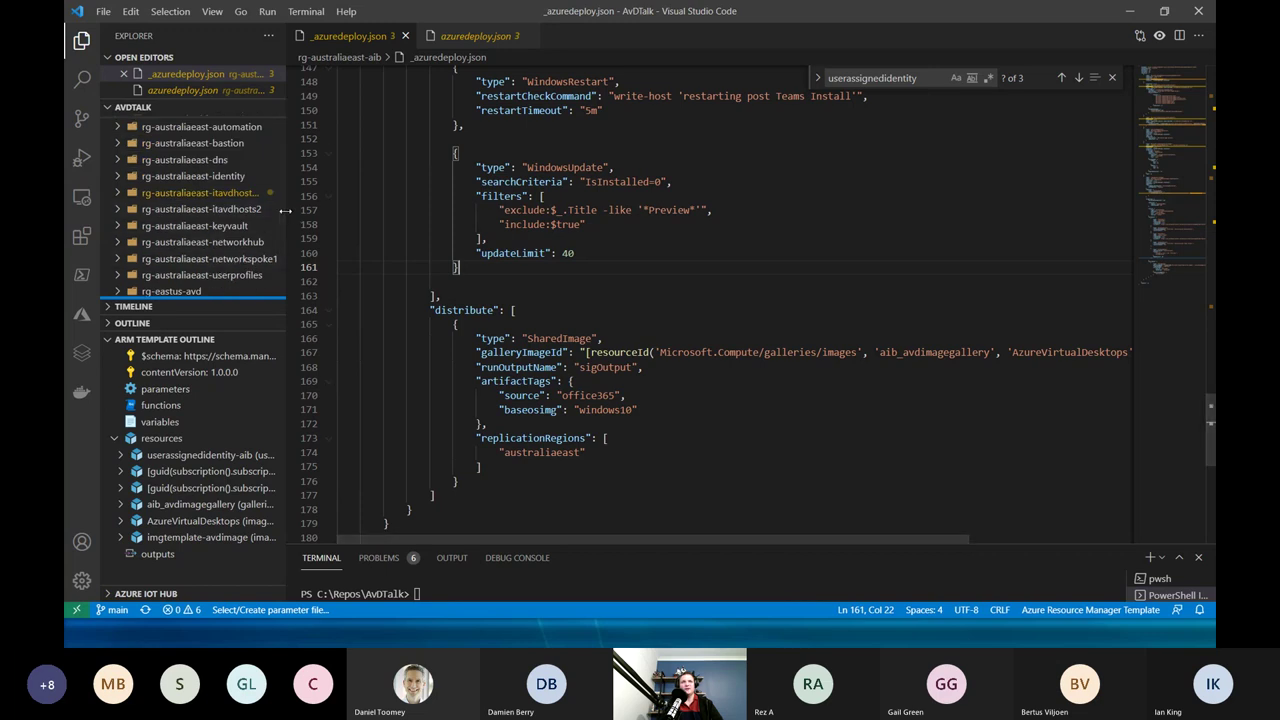
# Open the itavdhosts2 azuredeploy.json and inspect its AzureVirtualDesktops gallery image version 0.24804.12045 reference.
pyautogui.click(220, 211)
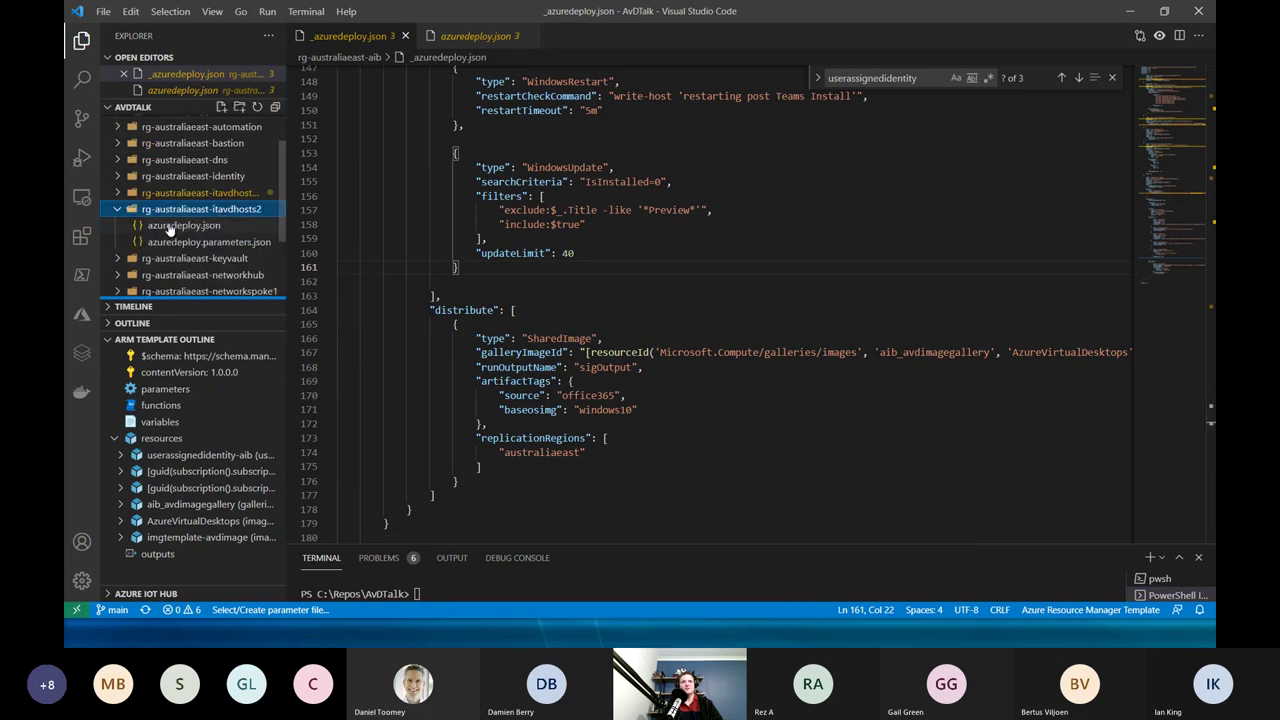
pyautogui.click(170, 229)
pyautogui.scroll(-3, 592, 373)
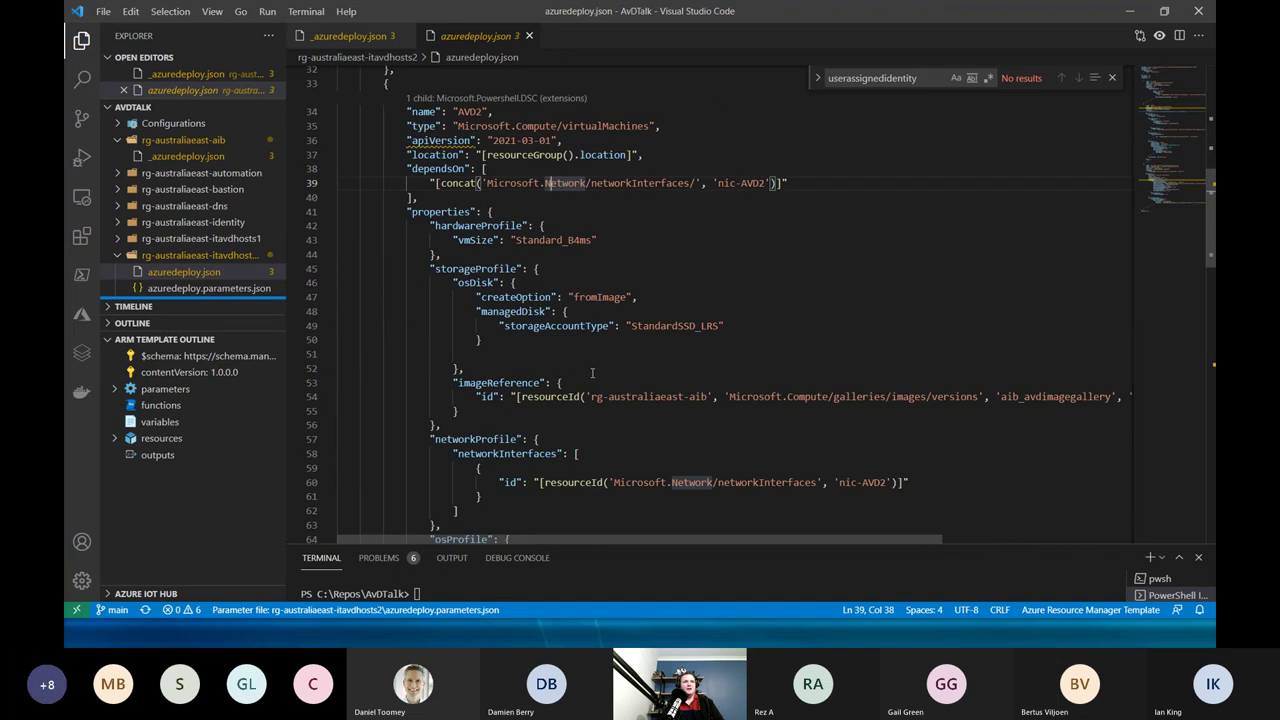
pyautogui.scroll(-1, 592, 373)
pyautogui.click(548, 350)
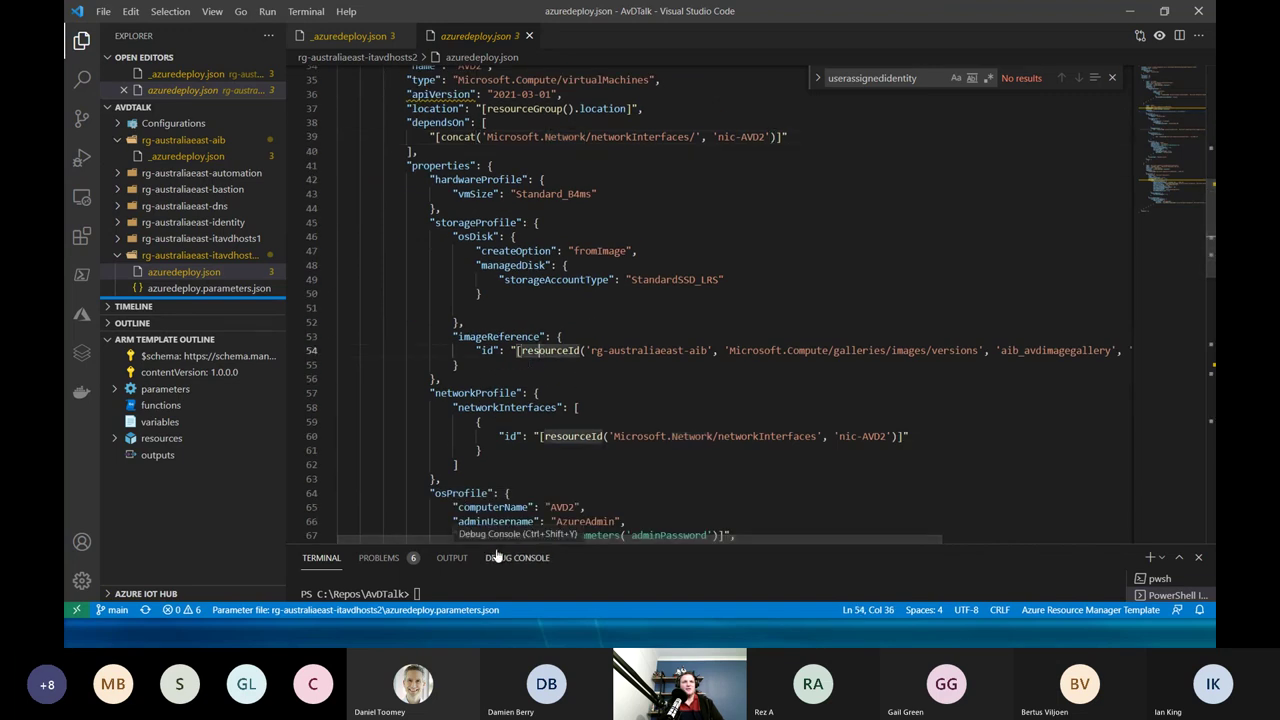
pyautogui.moveTo(498, 541); pyautogui.dragTo(801, 555)
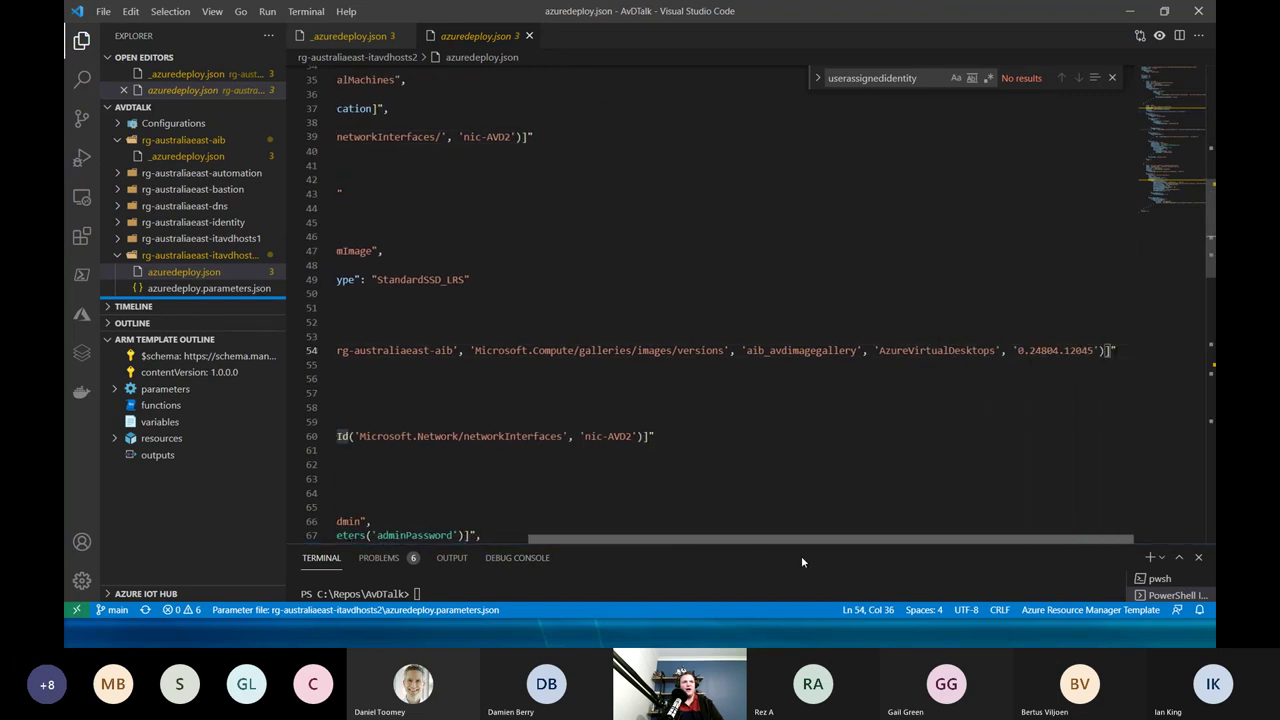
pyautogui.doubleClick(912, 350)
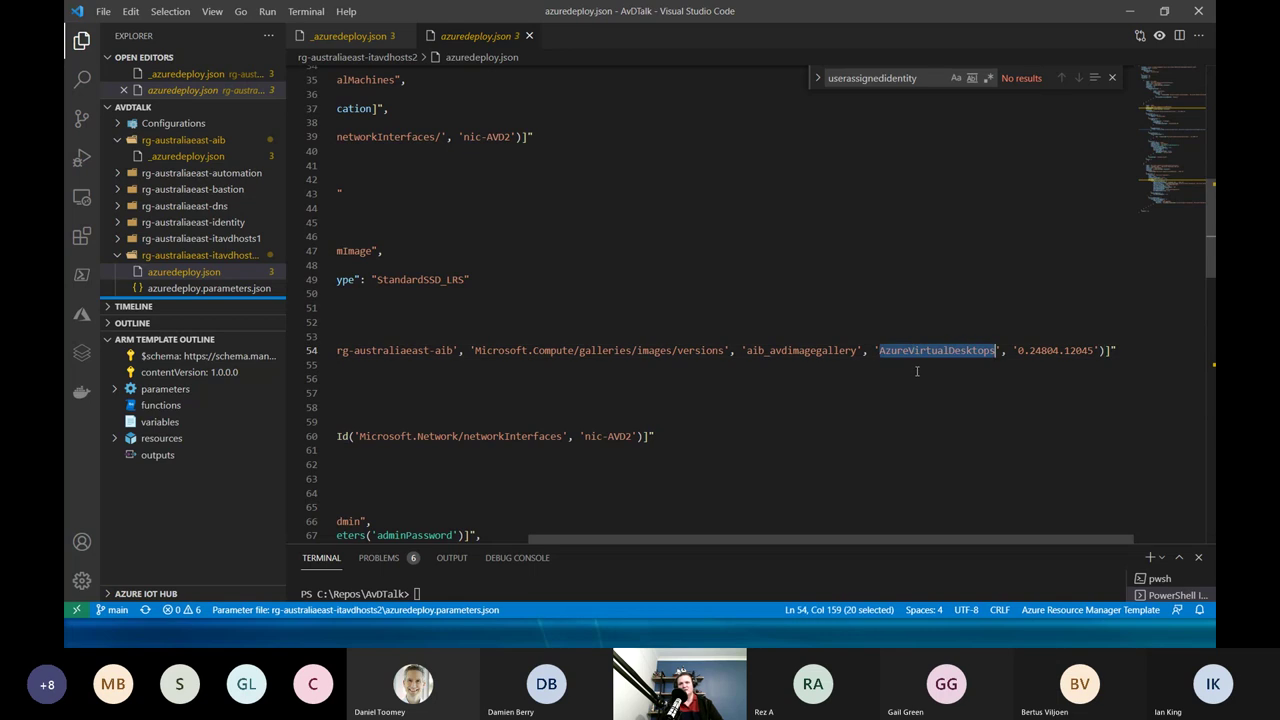
pyautogui.doubleClick(1046, 350)
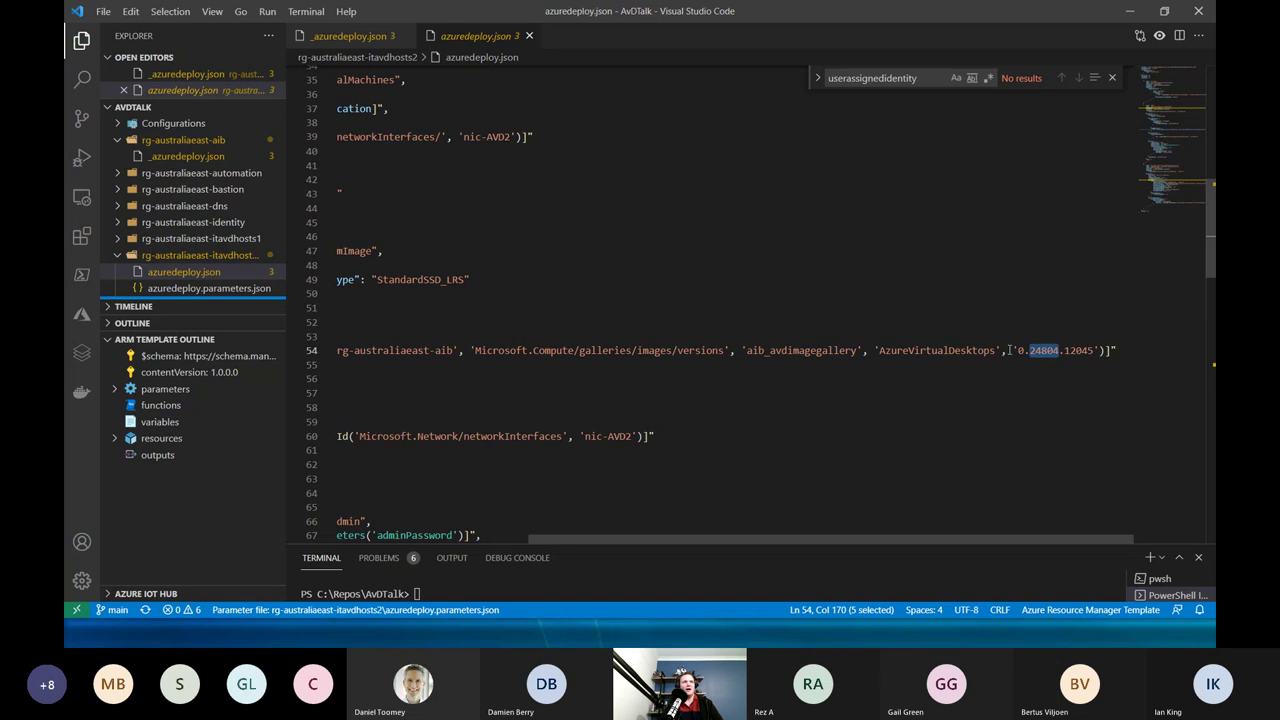
# Deselect the version text, scroll back left, and close azuredeploy.json.
pyautogui.click(874, 350)
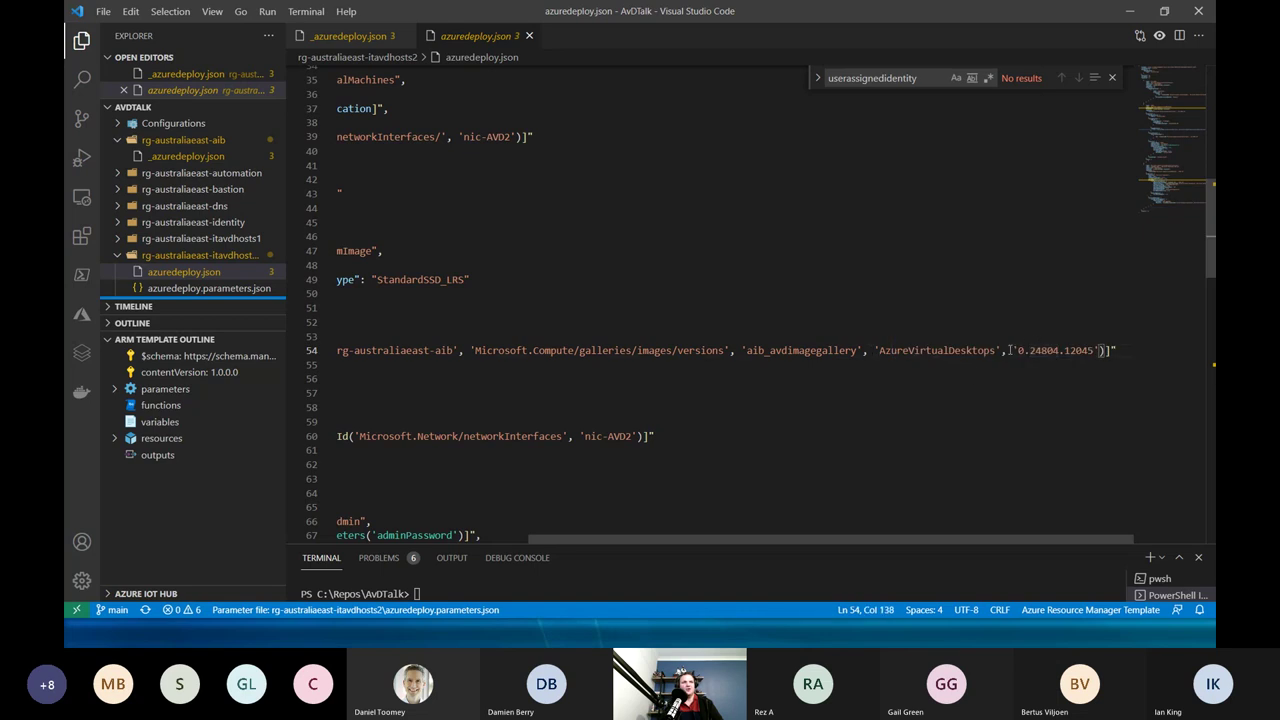
pyautogui.moveTo(736, 540); pyautogui.dragTo(540, 541)
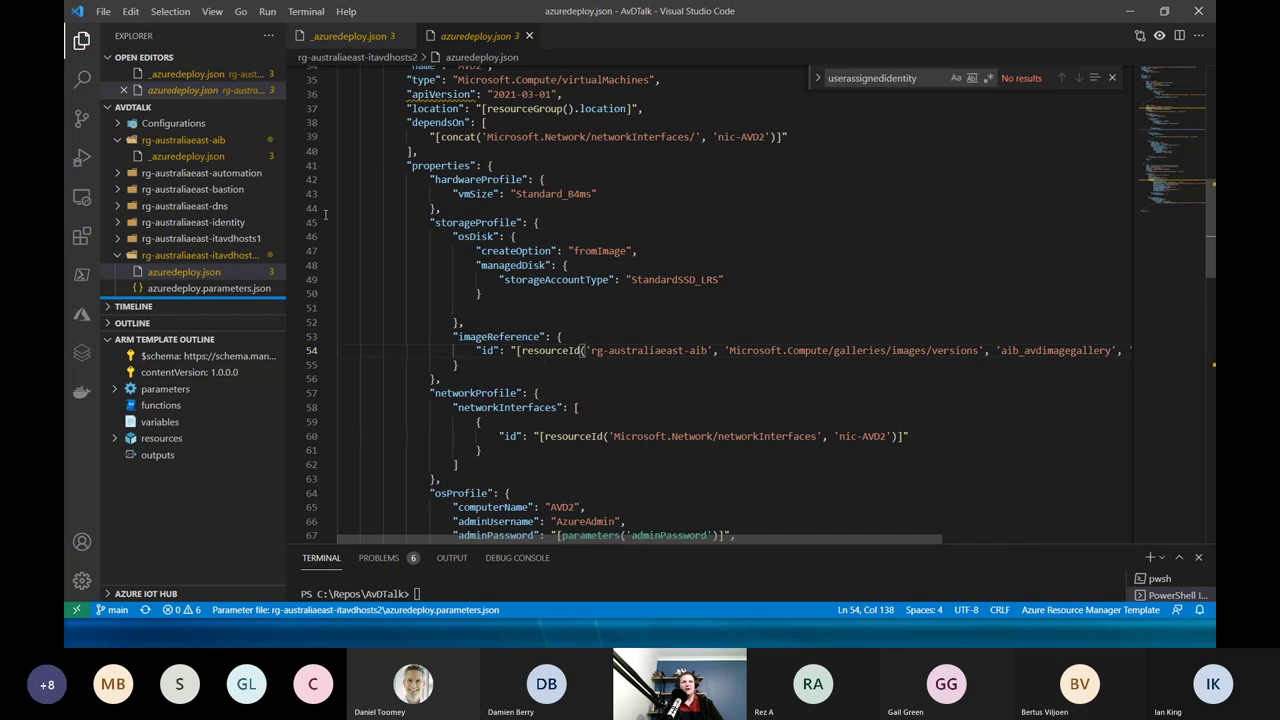
pyautogui.click(529, 37)
# Review the image template's source section, including the o365pp part of the sku.
pyautogui.scroll(-2, 636, 321)
pyautogui.scroll(10, 636, 321)
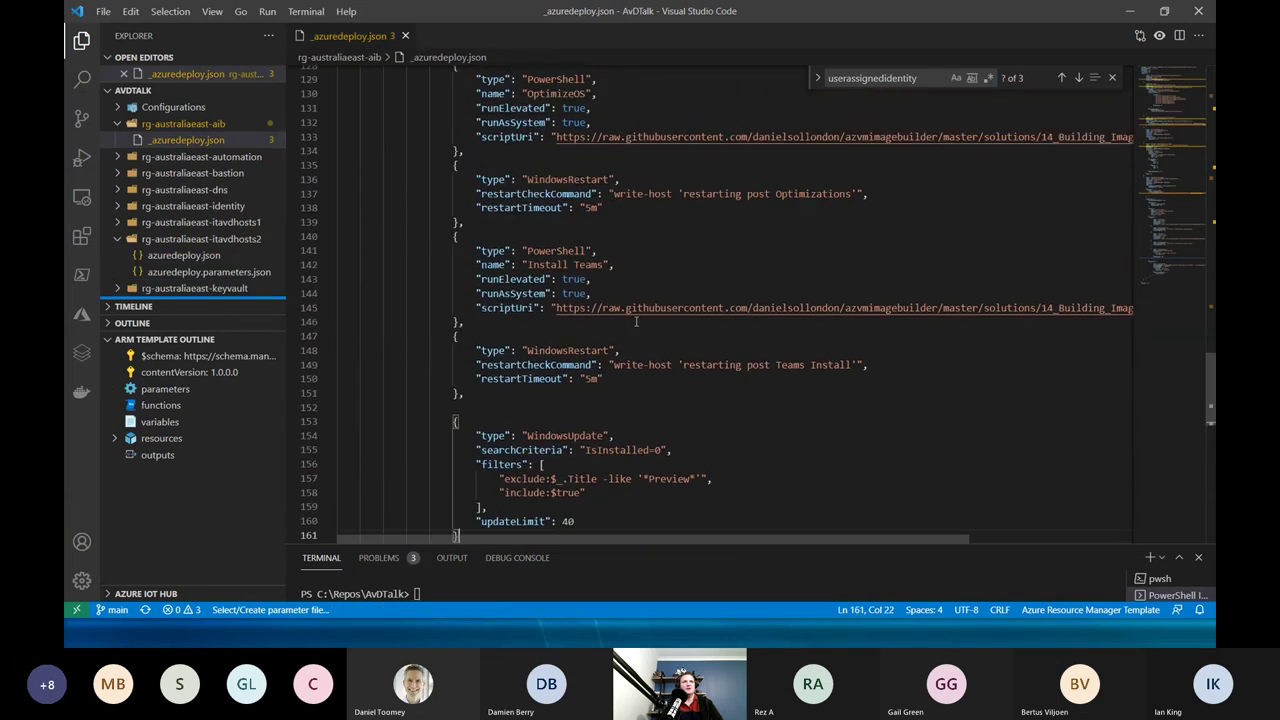
pyautogui.scroll(1, 636, 344)
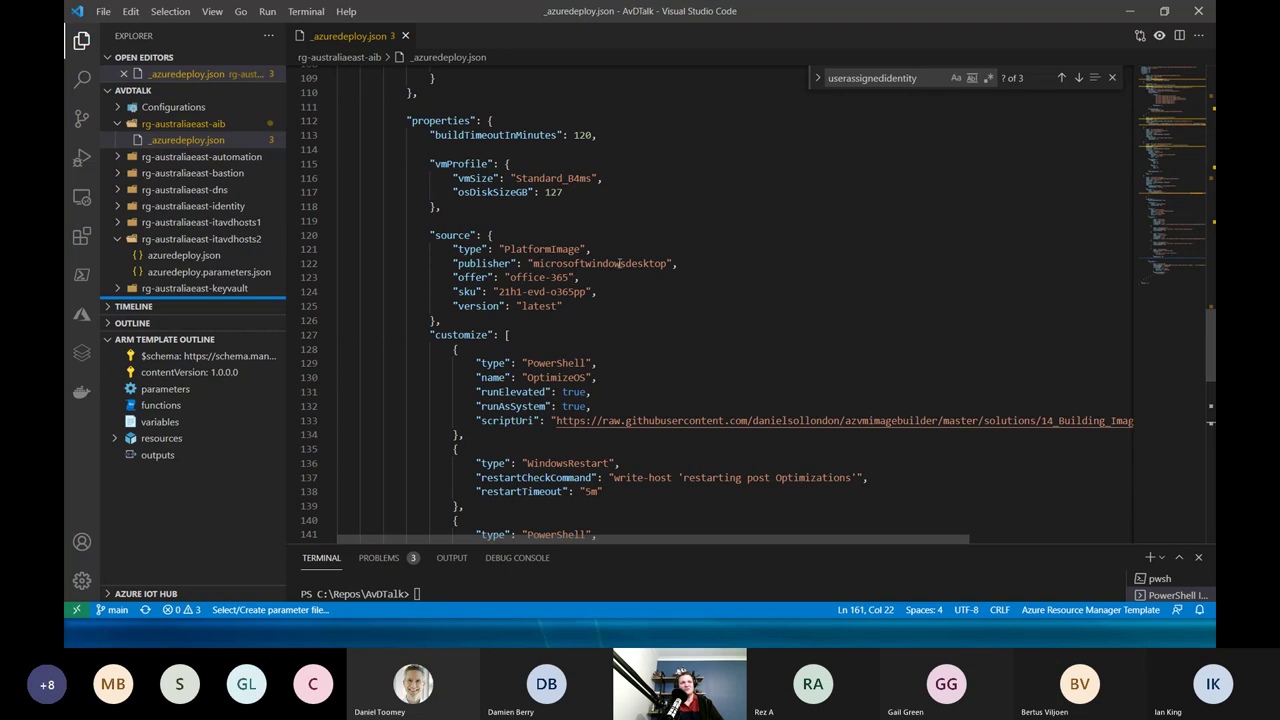
pyautogui.doubleClick(553, 292)
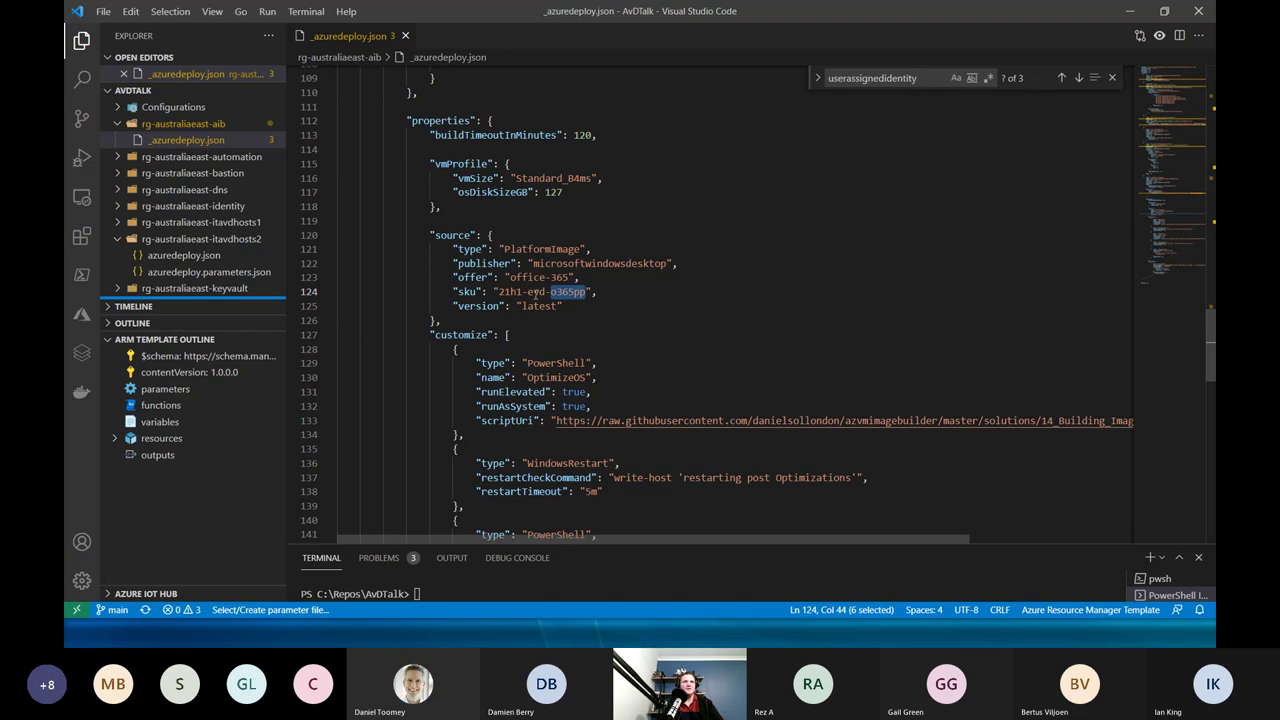
pyautogui.click(540, 363)
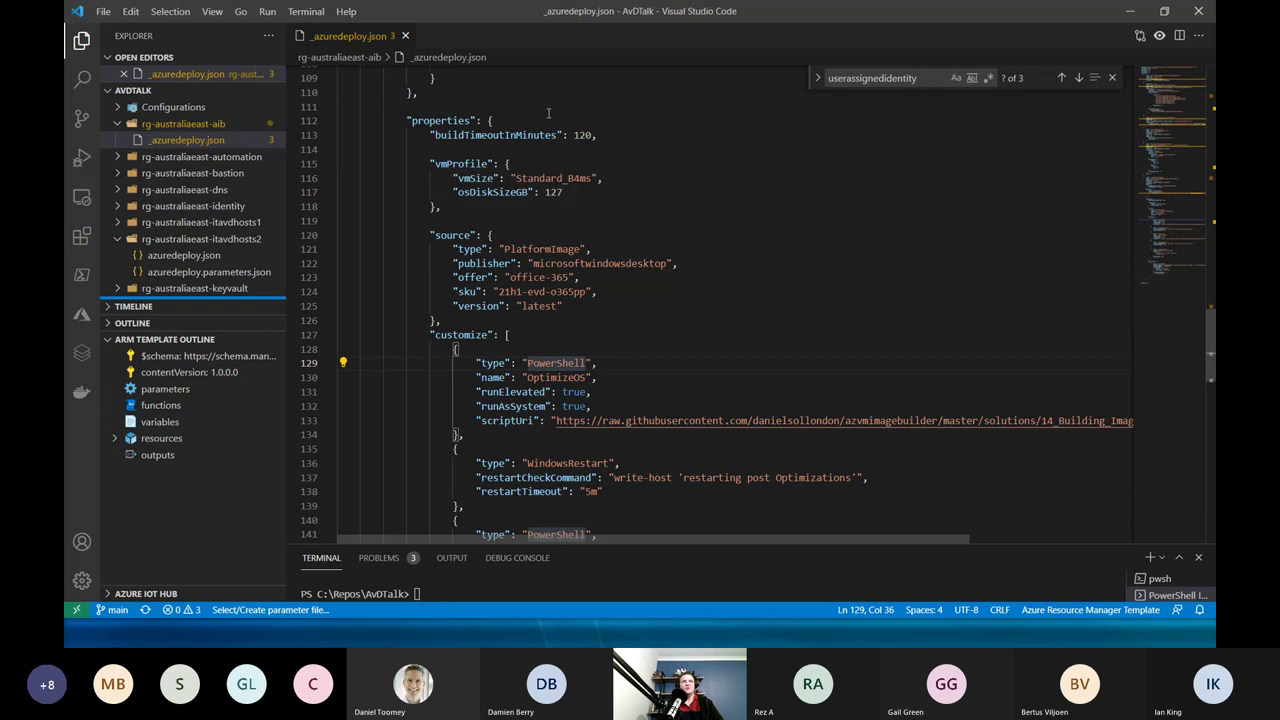
# Close _azuredeploy.json, collapse the aib and itavdhosts2 folders, and switch to the browser.
pyautogui.click(406, 36)
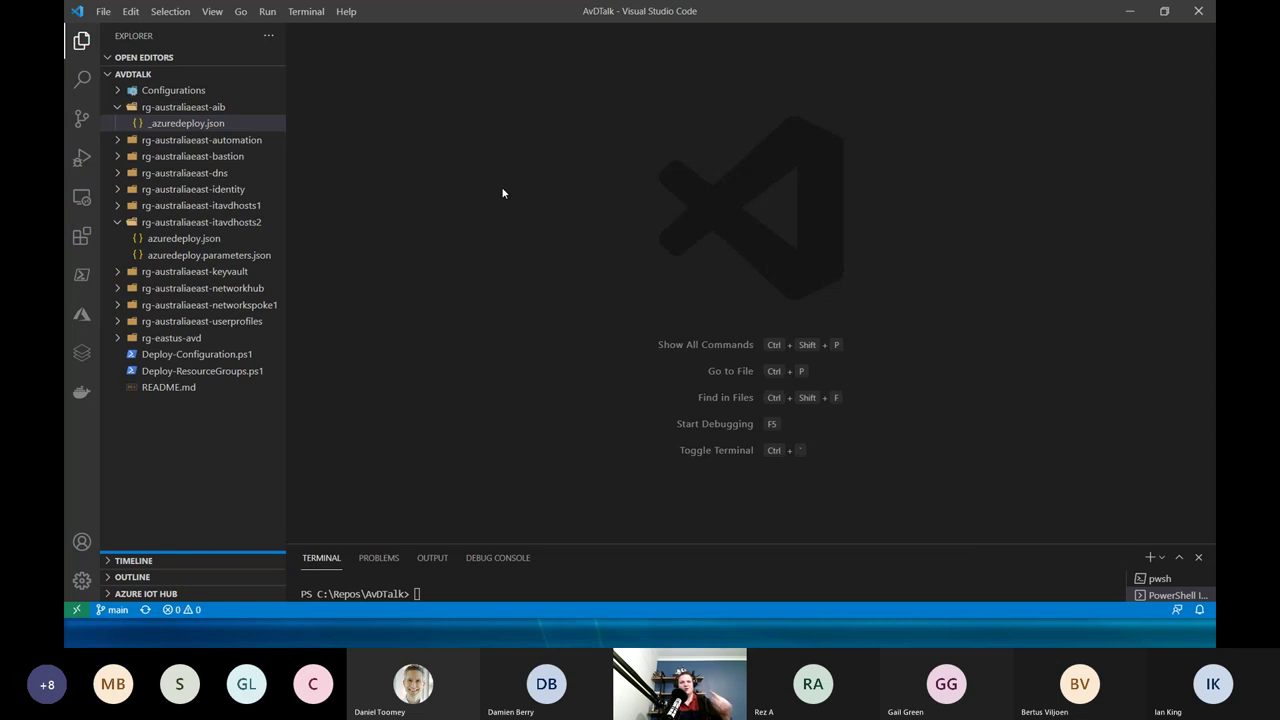
pyautogui.click(118, 108)
pyautogui.click(118, 206)
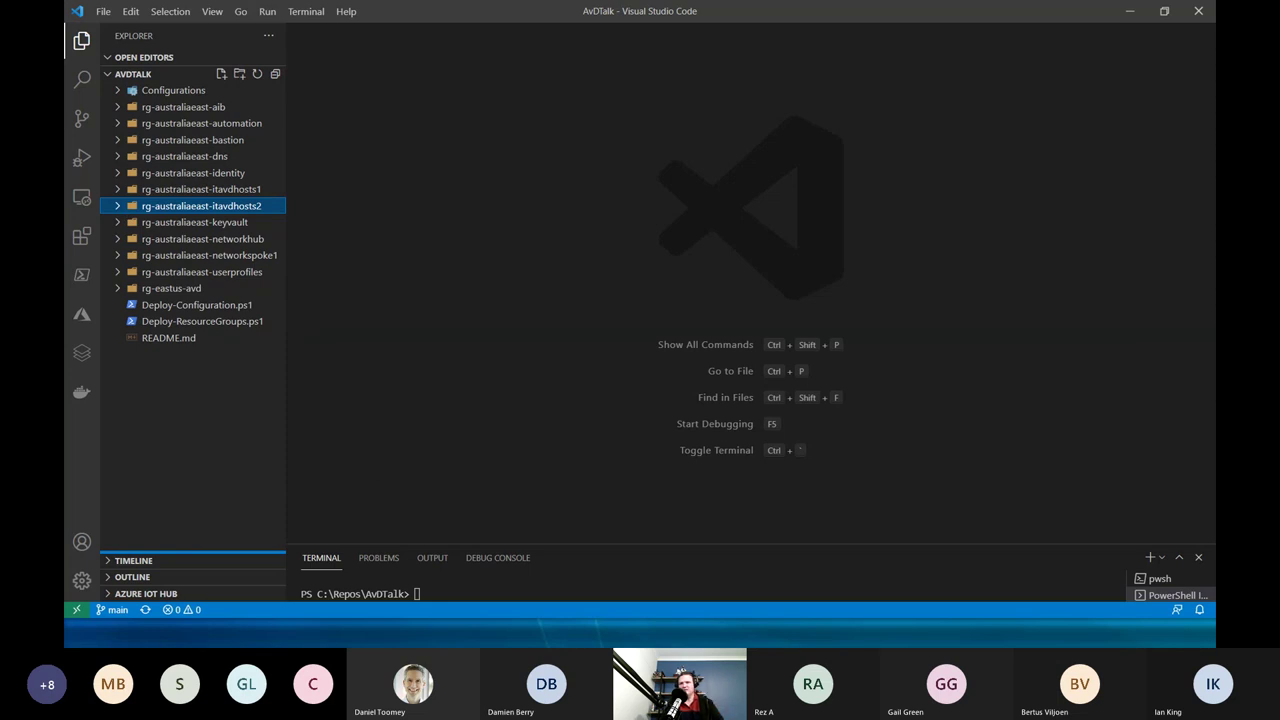
pyautogui.hotkey('alt', 'Tab')
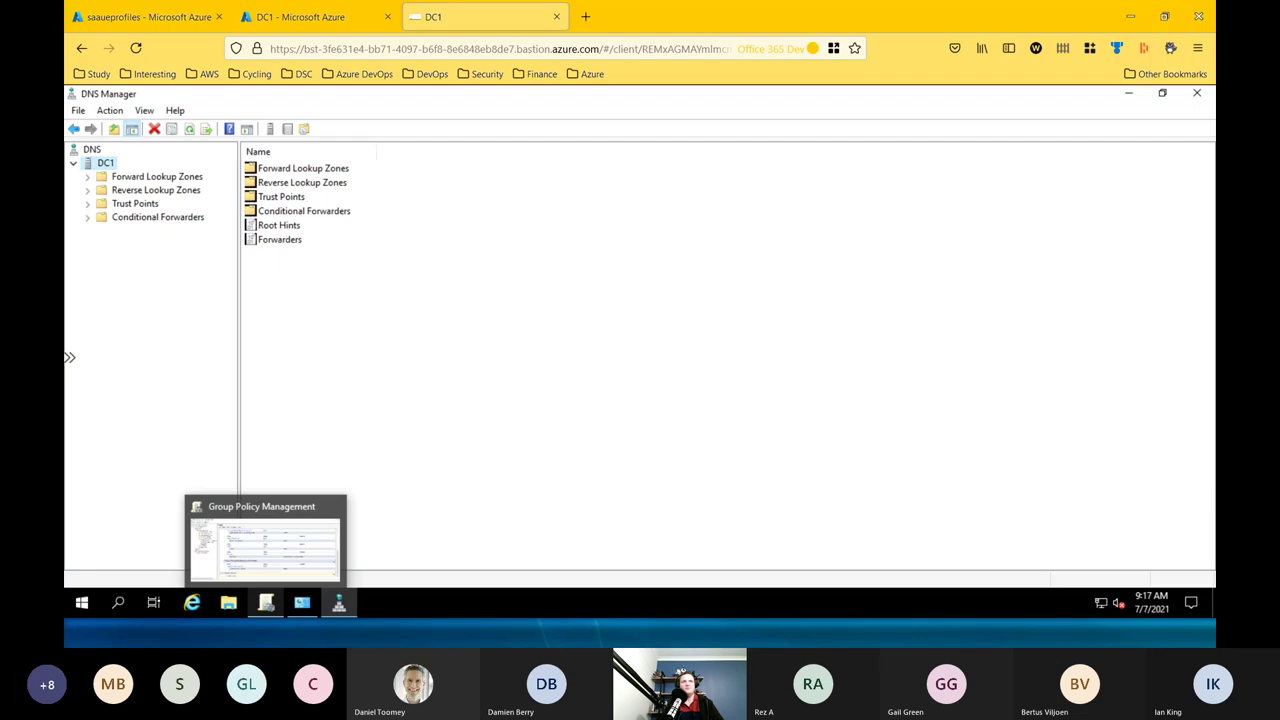
# From the saaueprofiles page, go Home, then Resource groups, and open rg-australiaeast-aib.
pyautogui.click(148, 17)
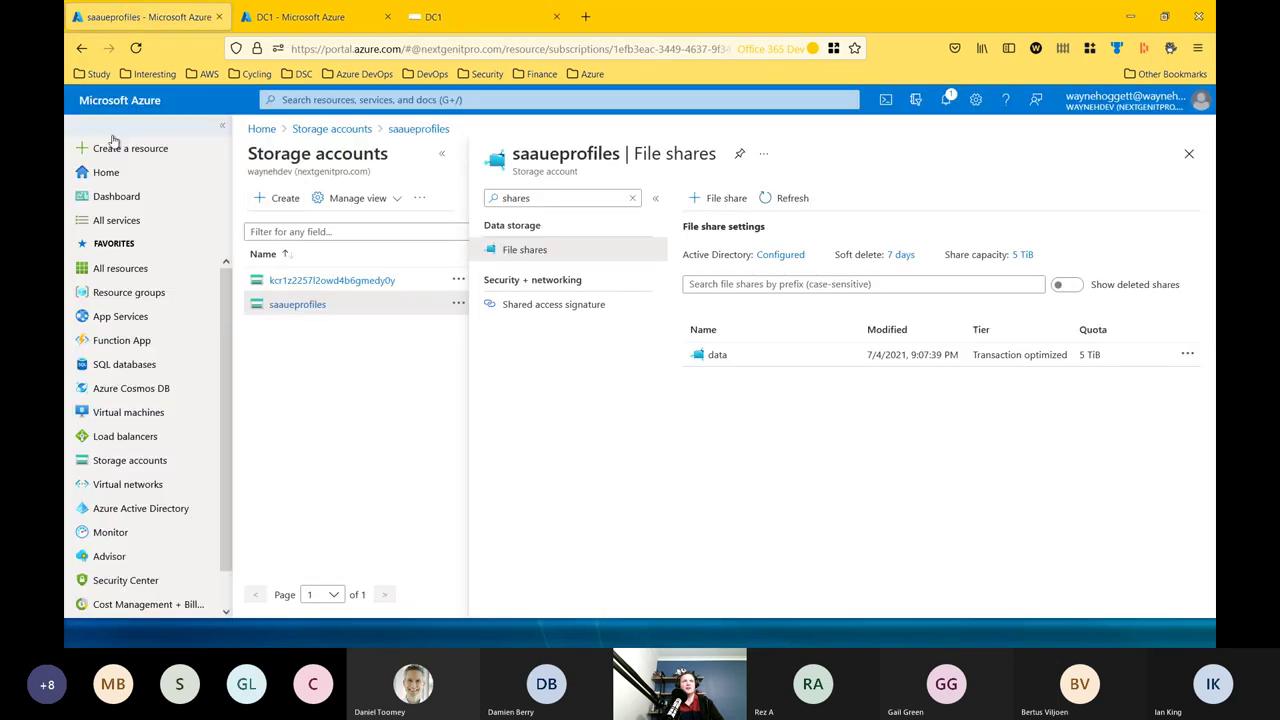
pyautogui.click(261, 129)
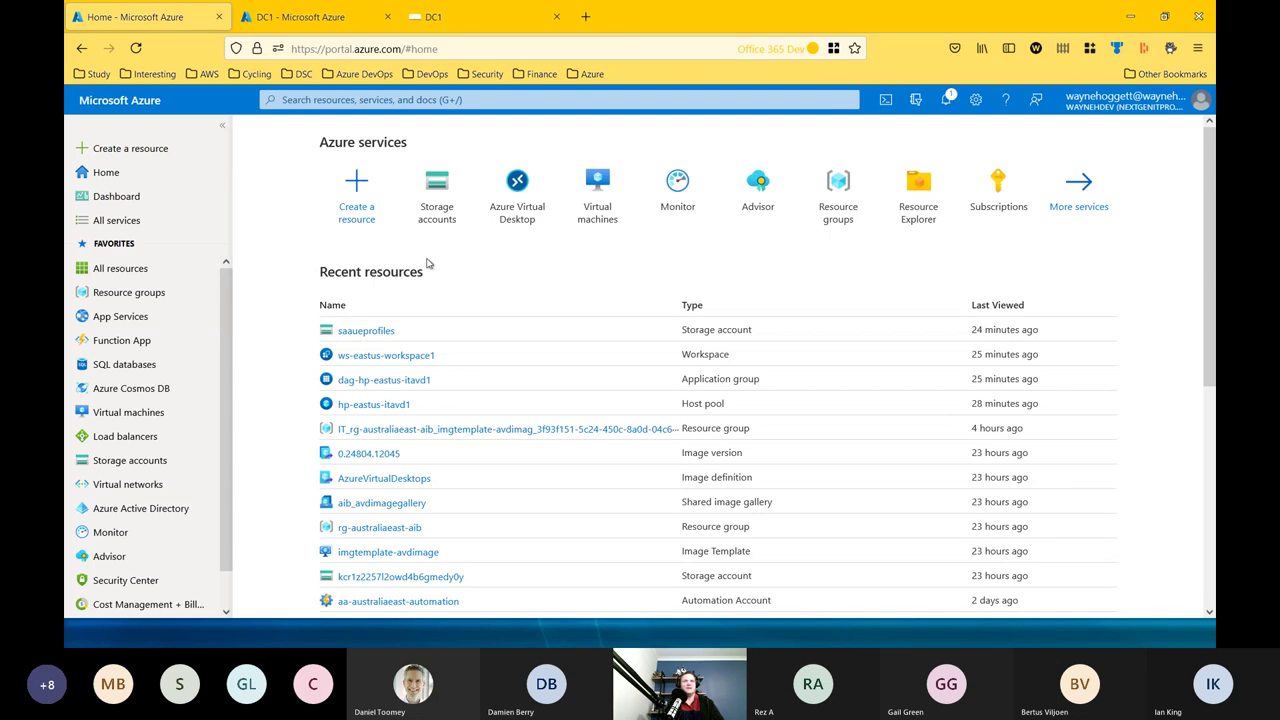
pyautogui.scroll(-3, 562, 270)
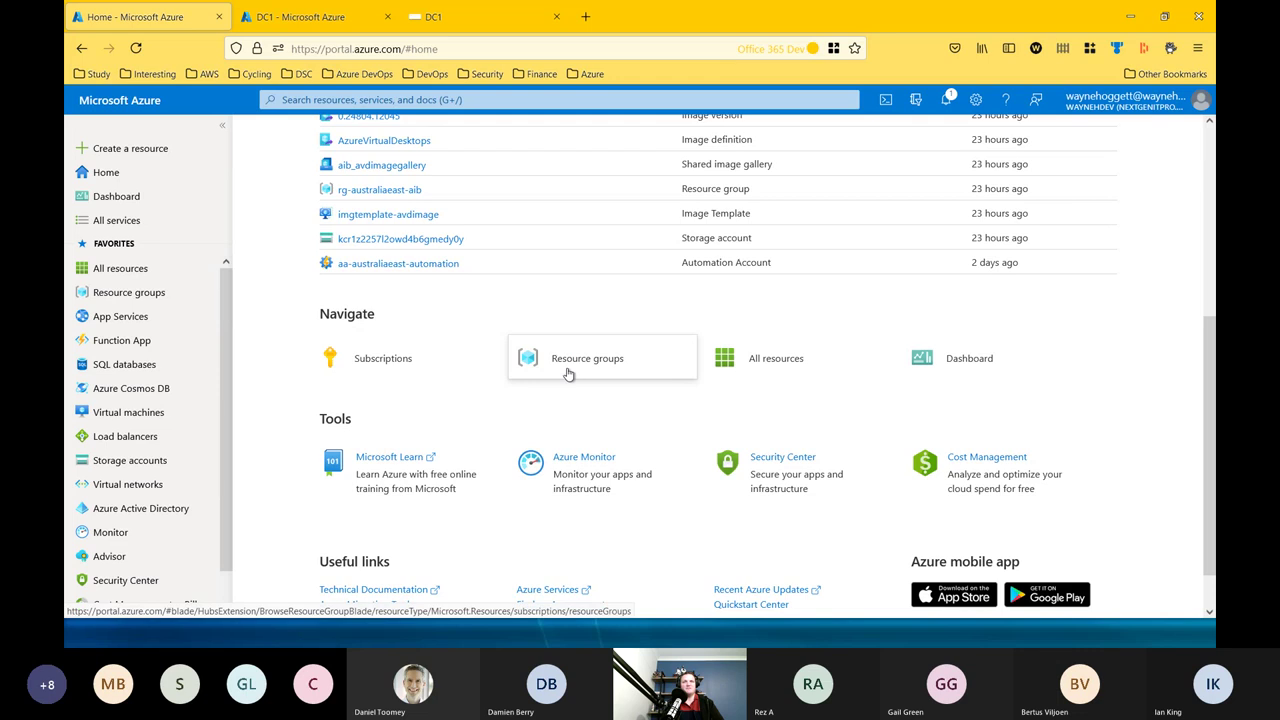
pyautogui.moveTo(566, 371)
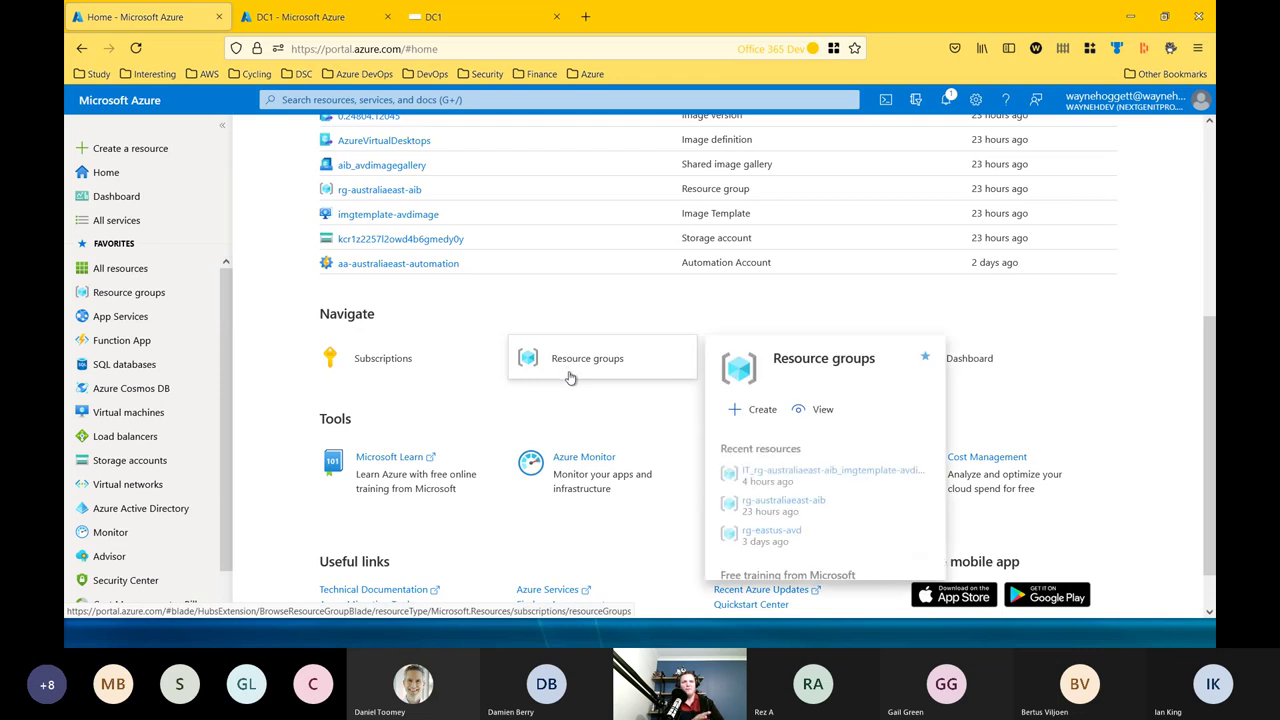
pyautogui.click(570, 377)
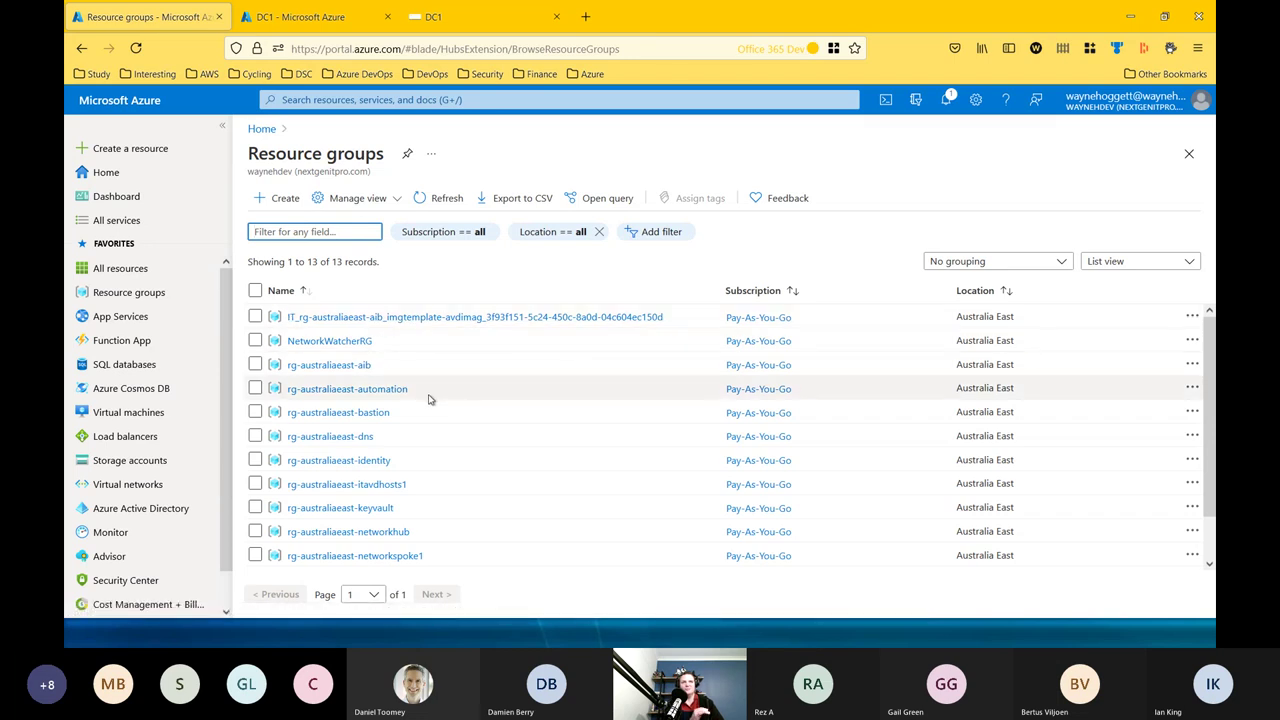
pyautogui.scroll(-2, 430, 402)
pyautogui.scroll(2, 412, 402)
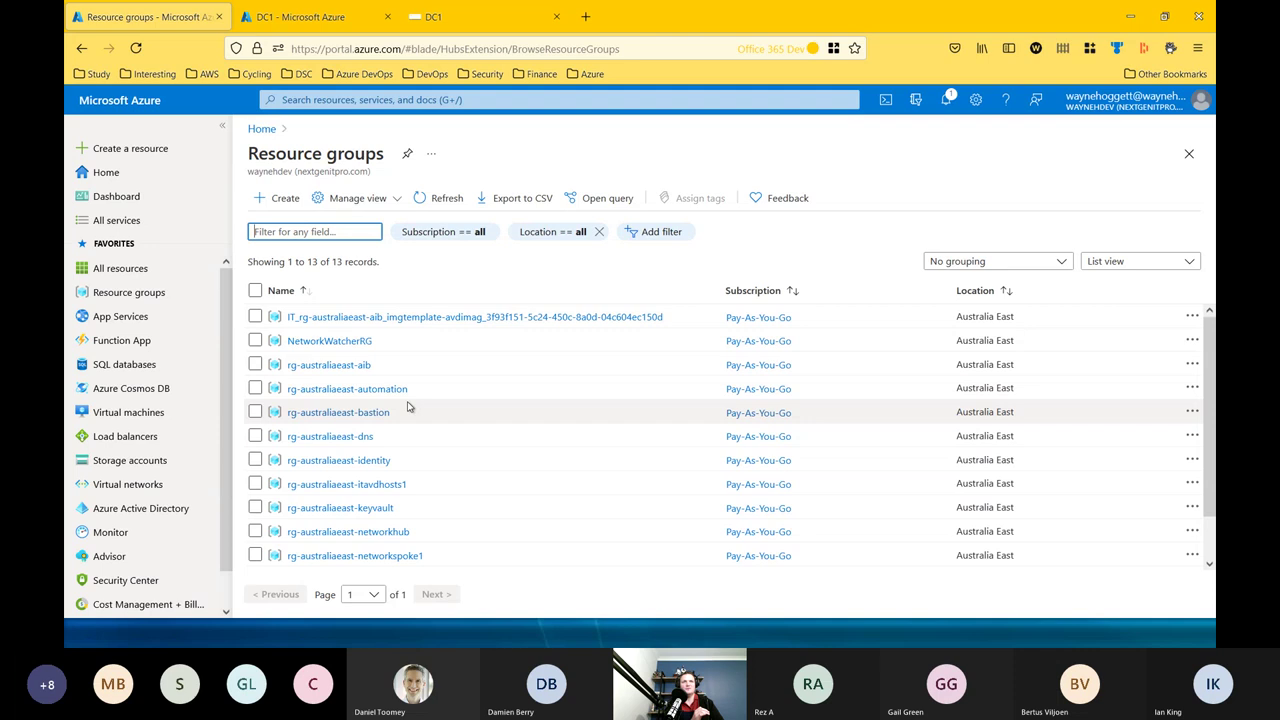
pyautogui.click(328, 365)
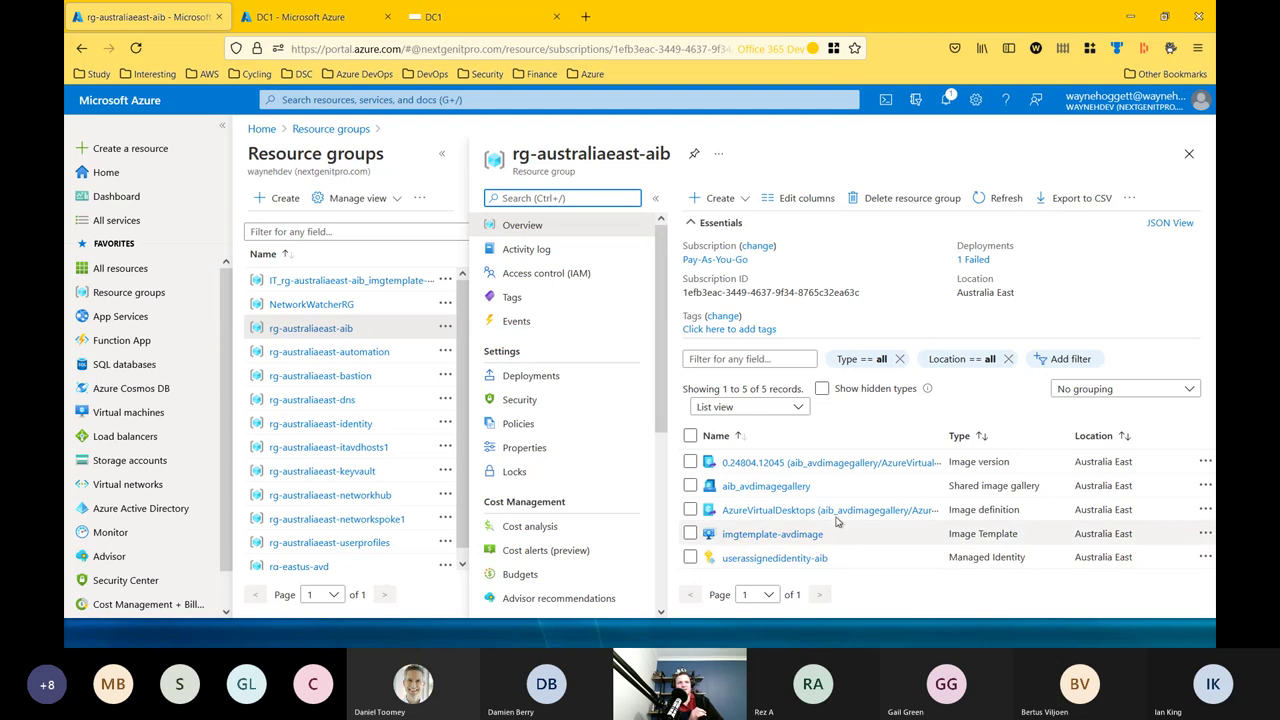
# Open the aib_avdimagegallery gallery and its AzureVirtualDesktops image definition.
pyautogui.click(783, 488)
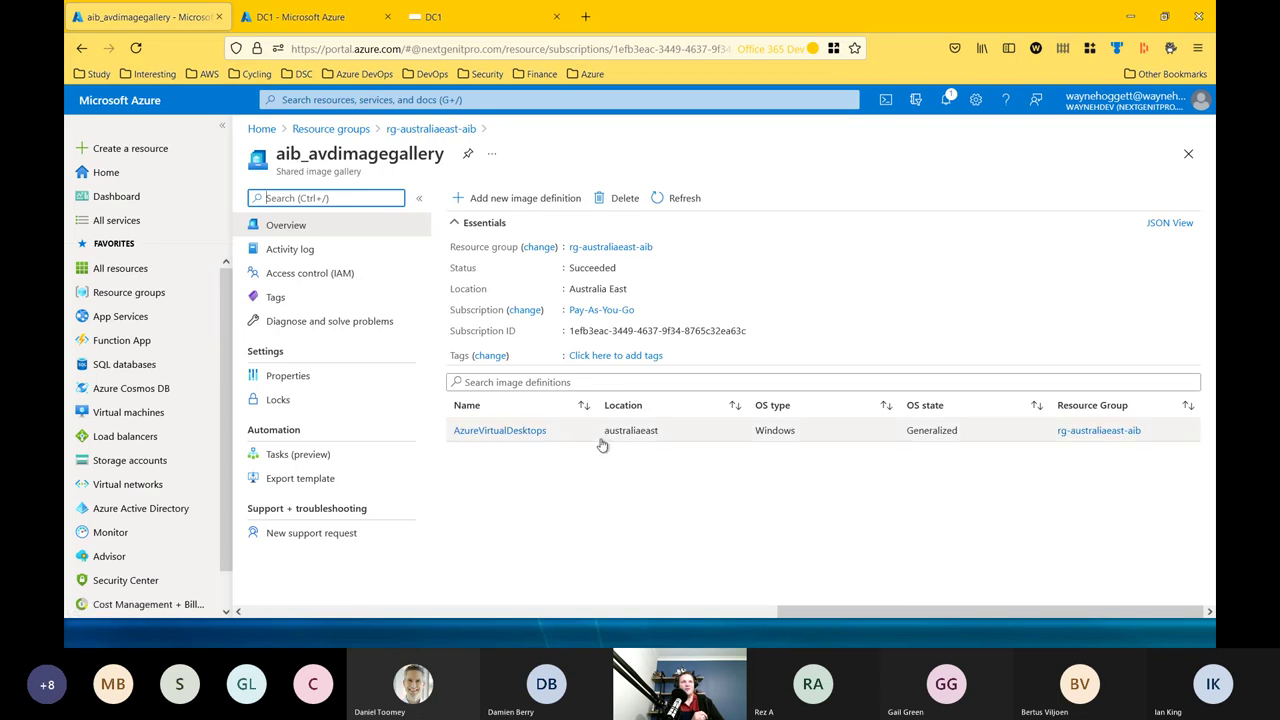
pyautogui.click(630, 432)
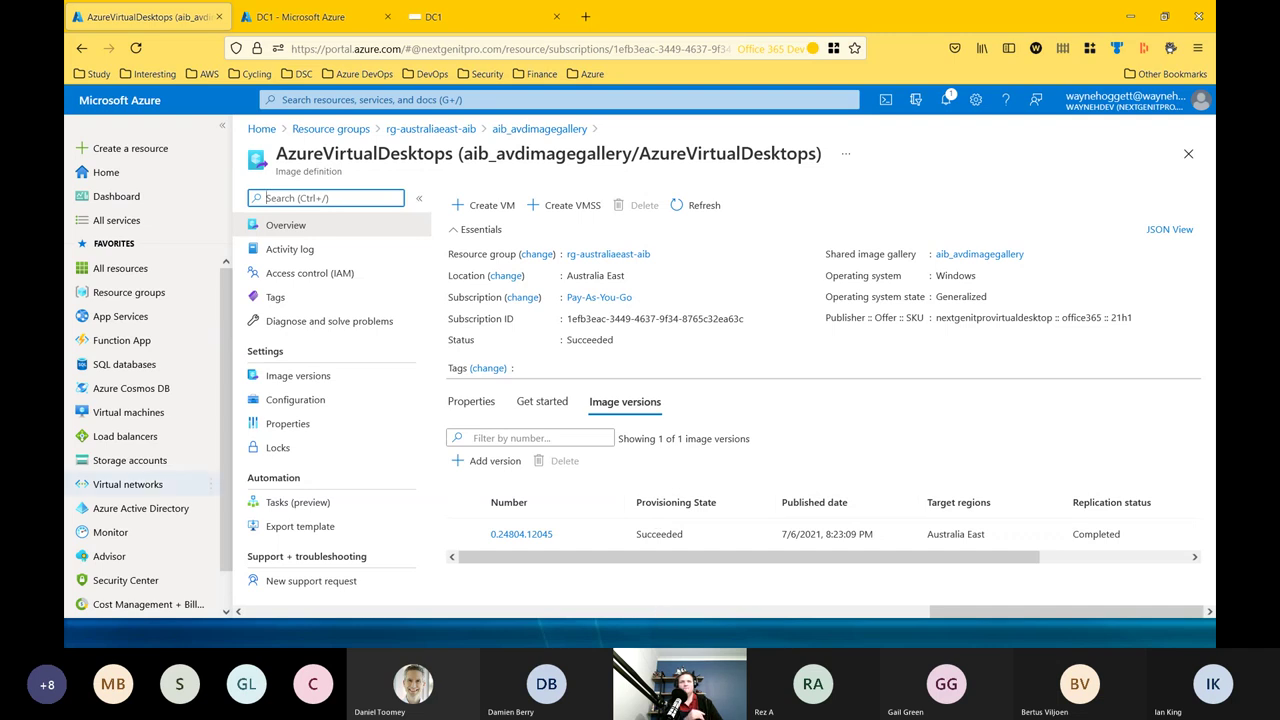
# Minimize Firefox and VS Code, then advance to Best Practices – Active Directory and its first bullet.
pyautogui.click(1129, 17)
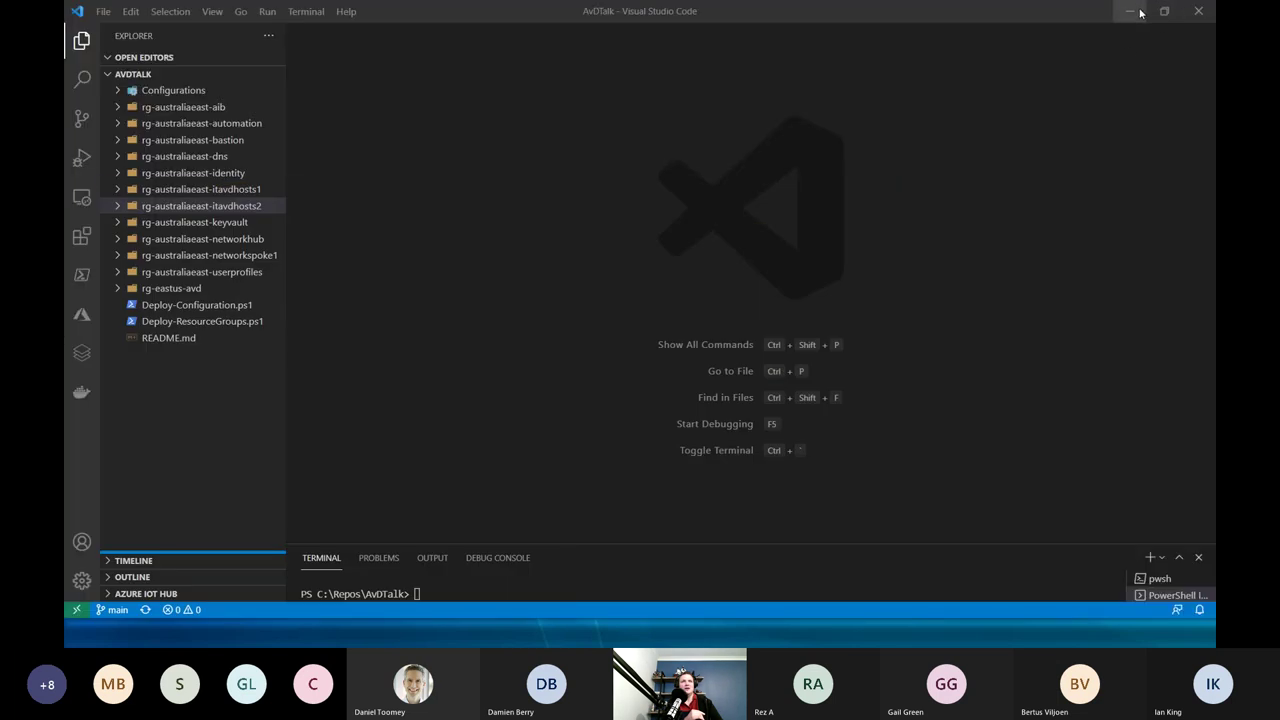
pyautogui.click(1129, 11)
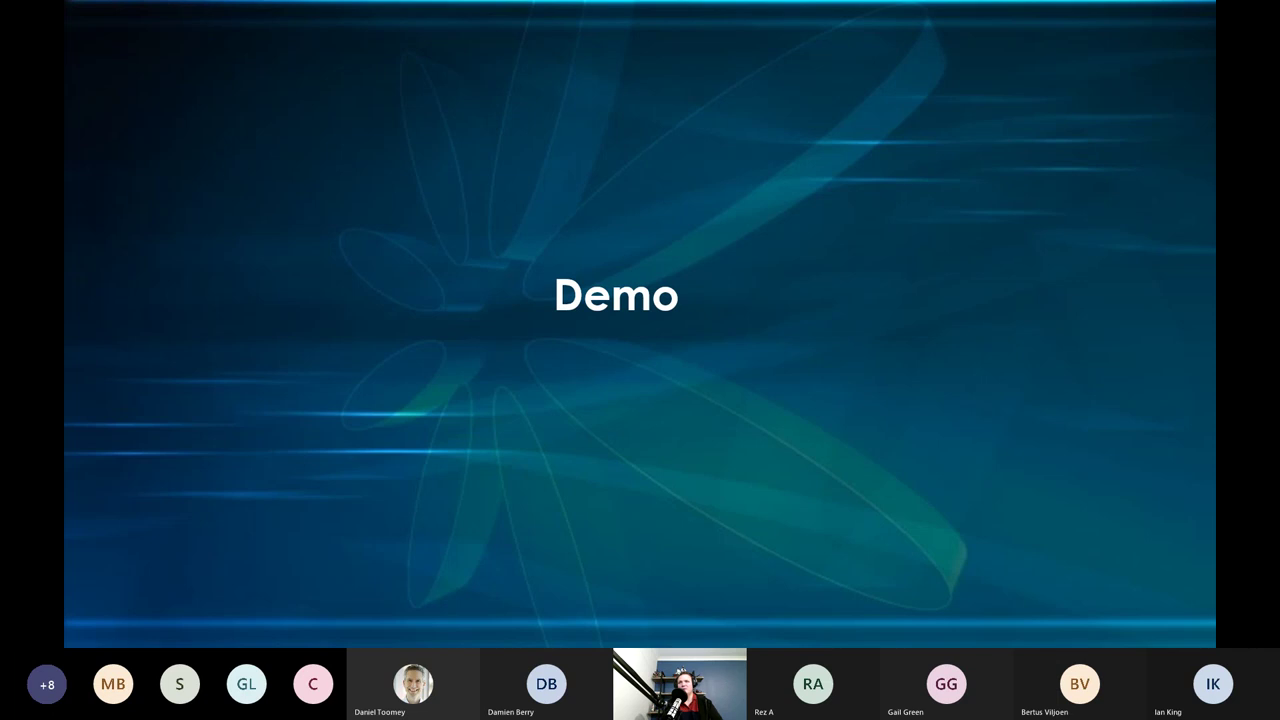
pyautogui.press('Right')
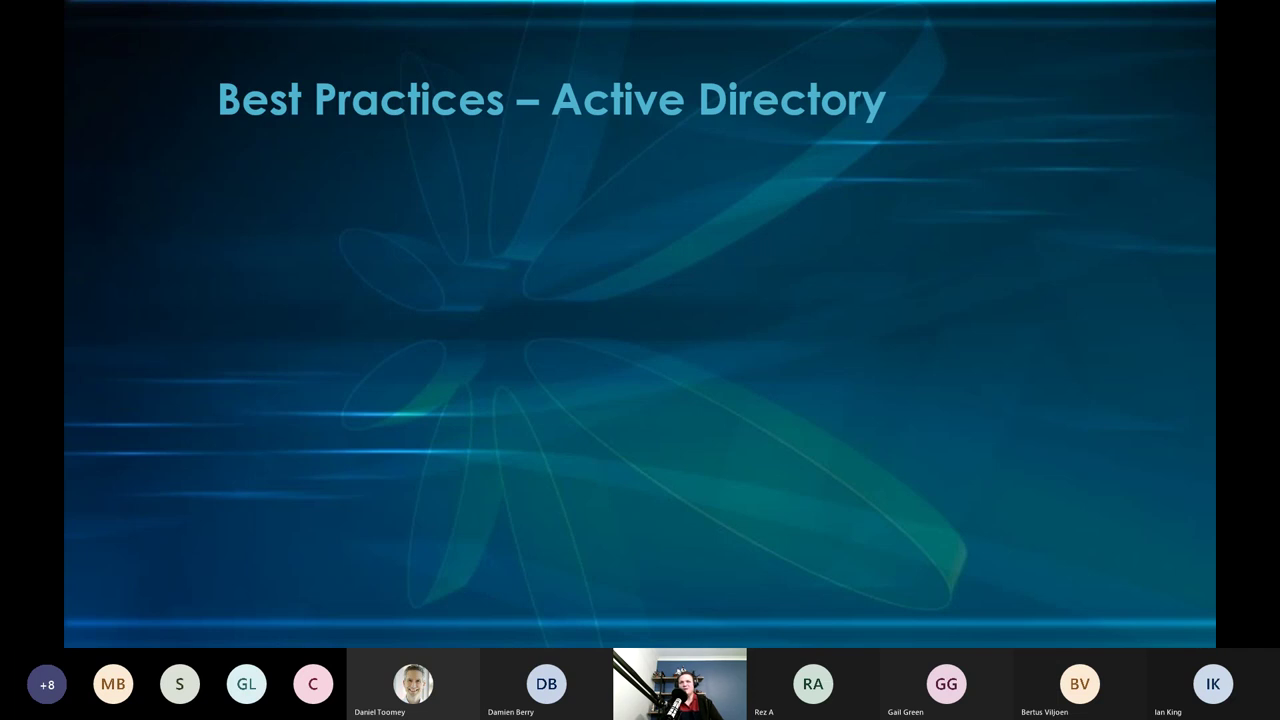
pyautogui.press('Right')
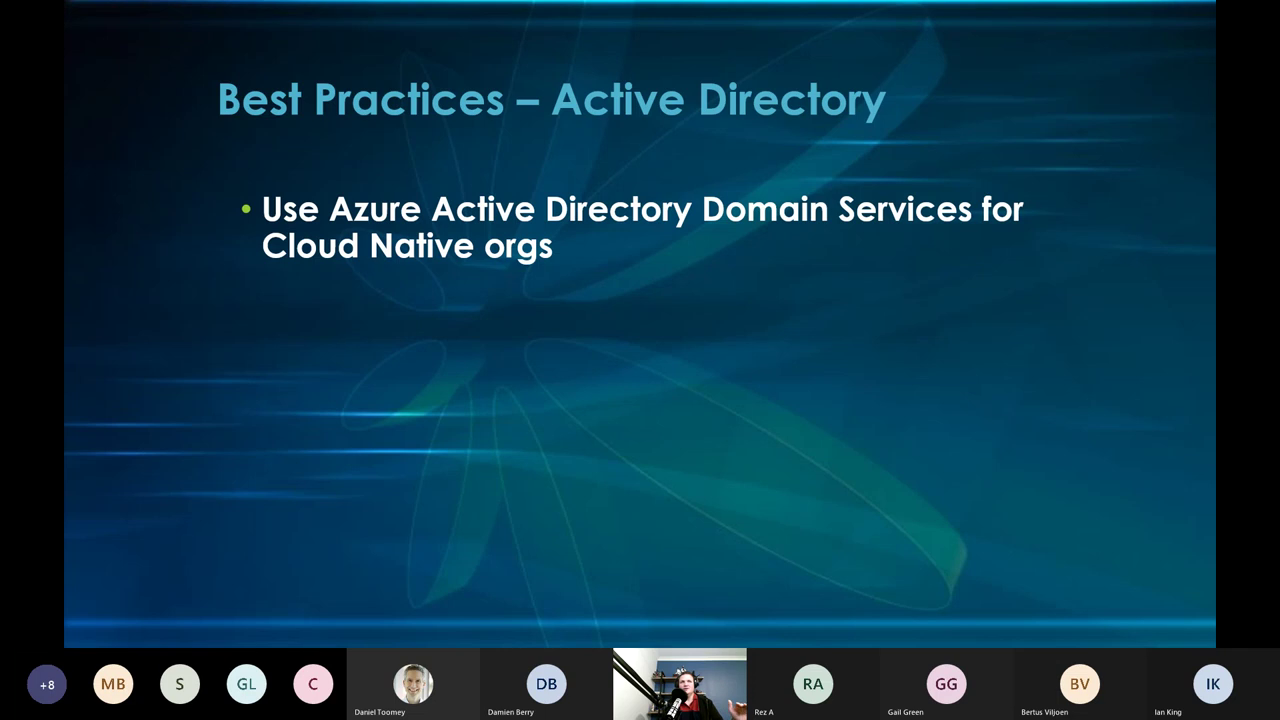